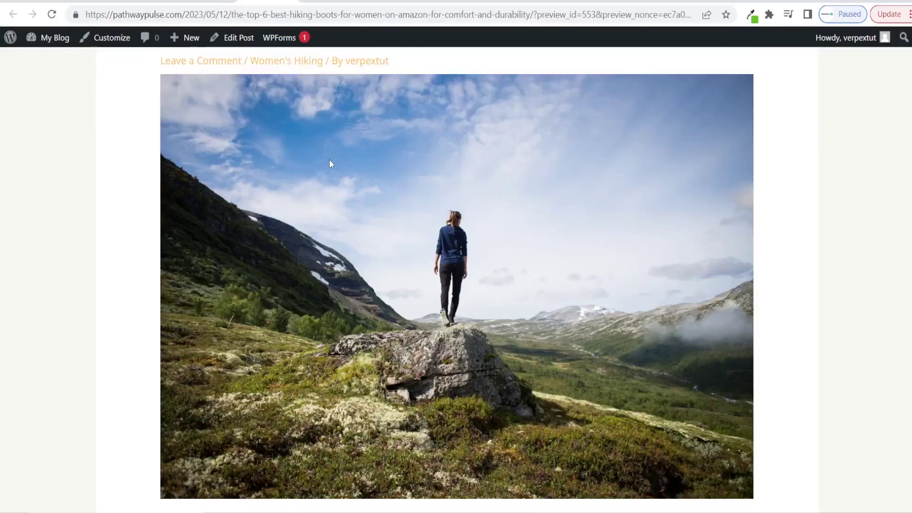
- Look through the previewed women's hiking boots post and open the link for the Merrell Women's Moab 2 Mid Waterproof Hiking Boot
{"action": "scroll", "coordinate": [329, 160], "scroll_direction": "down", "scroll_amount": 6}
{"action": "scroll", "coordinate": [328, 160], "scroll_direction": "down", "scroll_amount": 5}
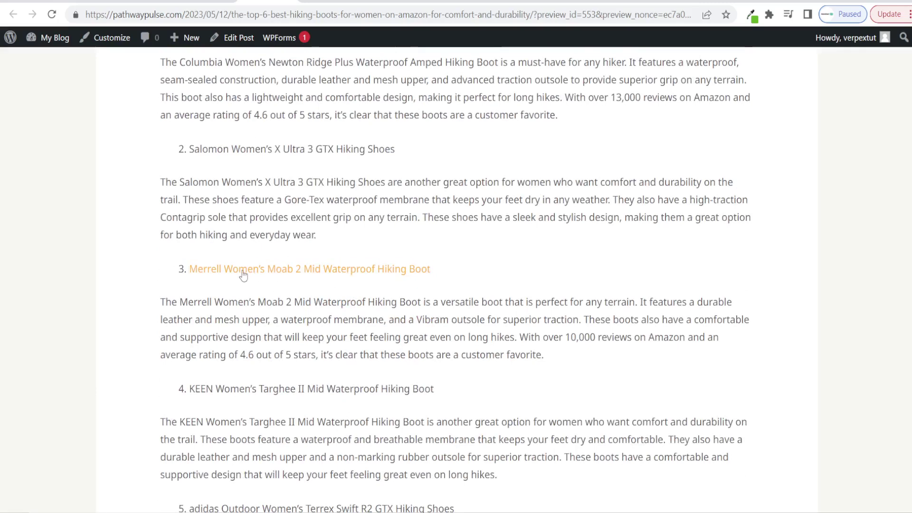
{"action": "left_click", "coordinate": [227, 269]}
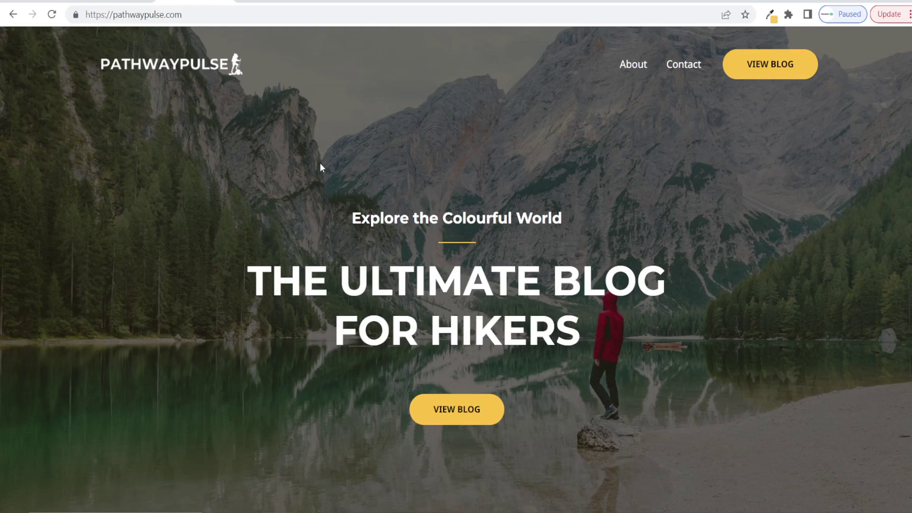
- Look over the hiking blog's homepage and open the latest article about the top 6 hiking boots for women
{"action": "scroll", "coordinate": [308, 164], "scroll_direction": "down", "scroll_amount": 2}
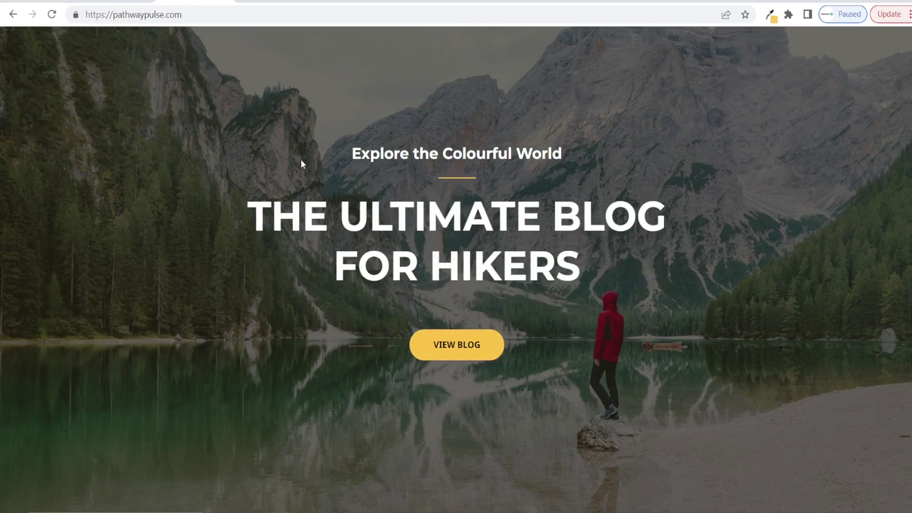
{"action": "scroll", "coordinate": [278, 163], "scroll_direction": "down", "scroll_amount": 3}
{"action": "scroll", "coordinate": [278, 164], "scroll_direction": "down", "scroll_amount": 3}
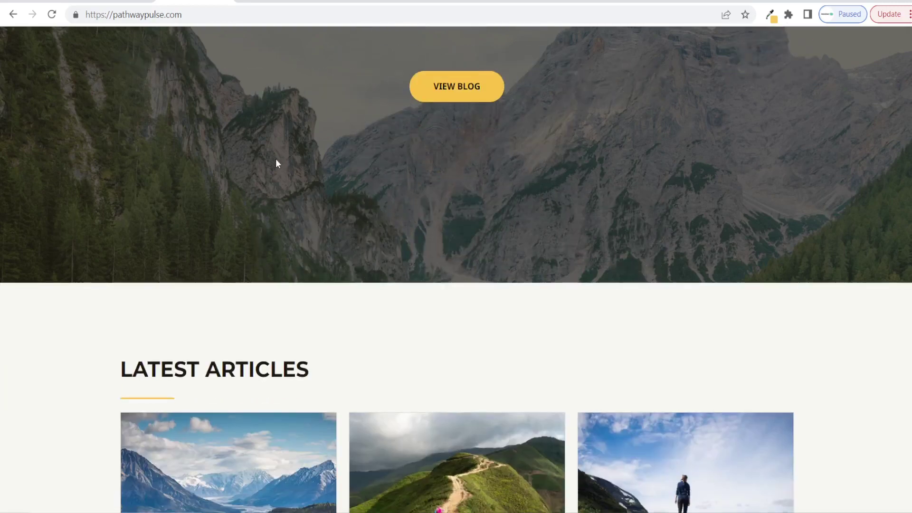
{"action": "scroll", "coordinate": [275, 158], "scroll_direction": "down", "scroll_amount": 4}
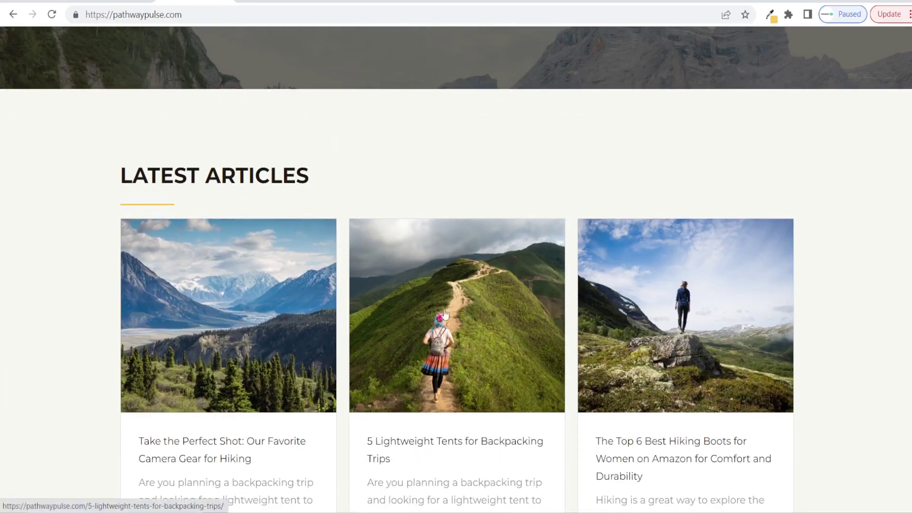
{"action": "scroll", "coordinate": [378, 300], "scroll_direction": "down", "scroll_amount": 2}
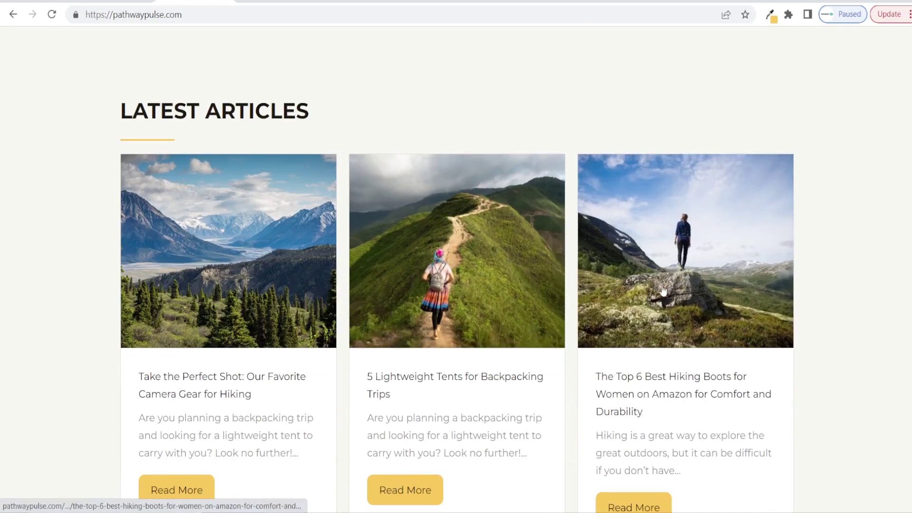
{"action": "left_click", "coordinate": [663, 275]}
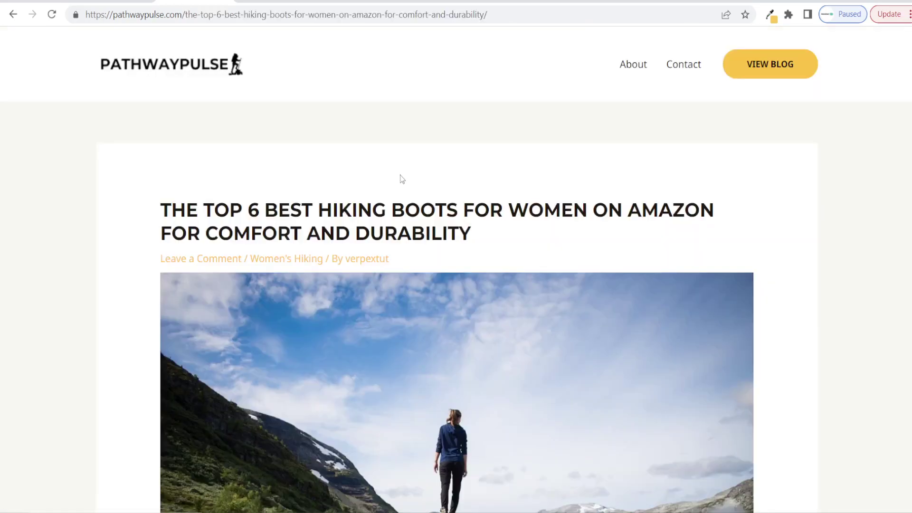
- Follow the article's Merrell Women's Moab 2 affiliate link to its Amazon product page and return to the article
{"action": "scroll", "coordinate": [400, 171], "scroll_direction": "down", "scroll_amount": 5}
{"action": "scroll", "coordinate": [401, 169], "scroll_direction": "down", "scroll_amount": 6}
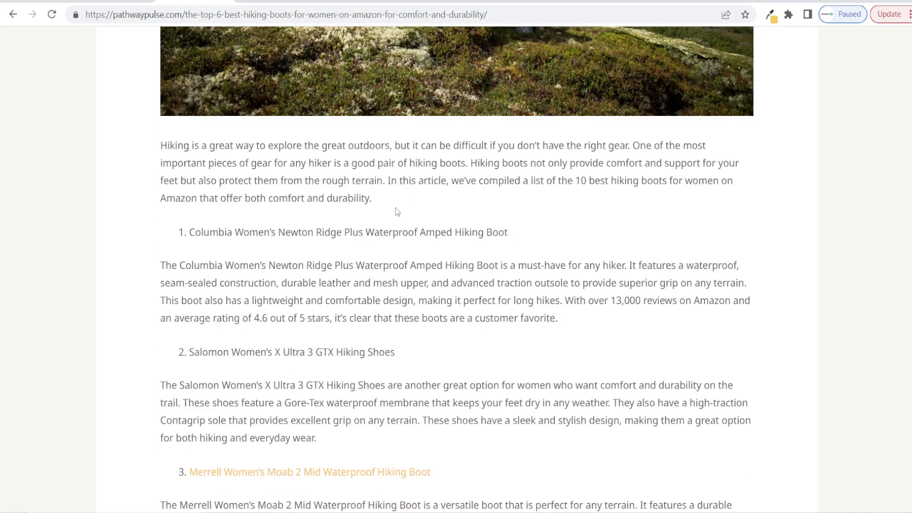
{"action": "scroll", "coordinate": [397, 208], "scroll_direction": "down", "scroll_amount": 4}
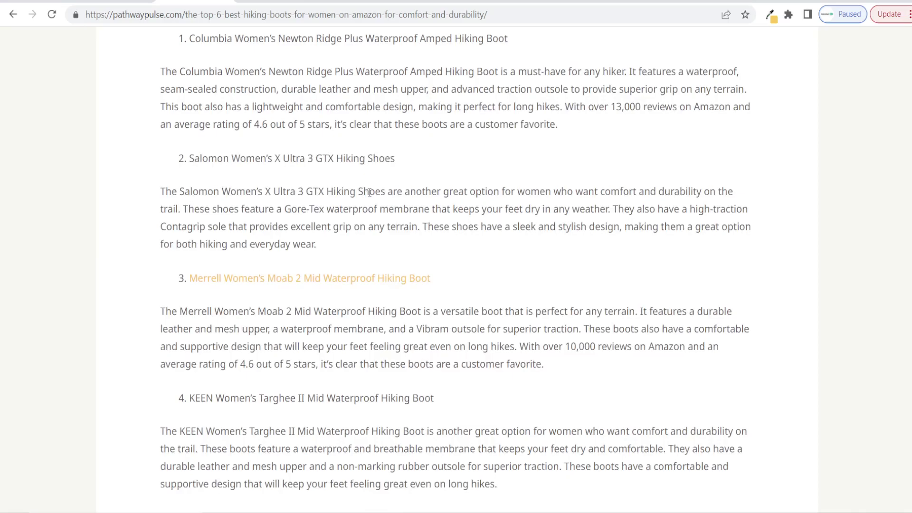
{"action": "left_click", "coordinate": [329, 279]}
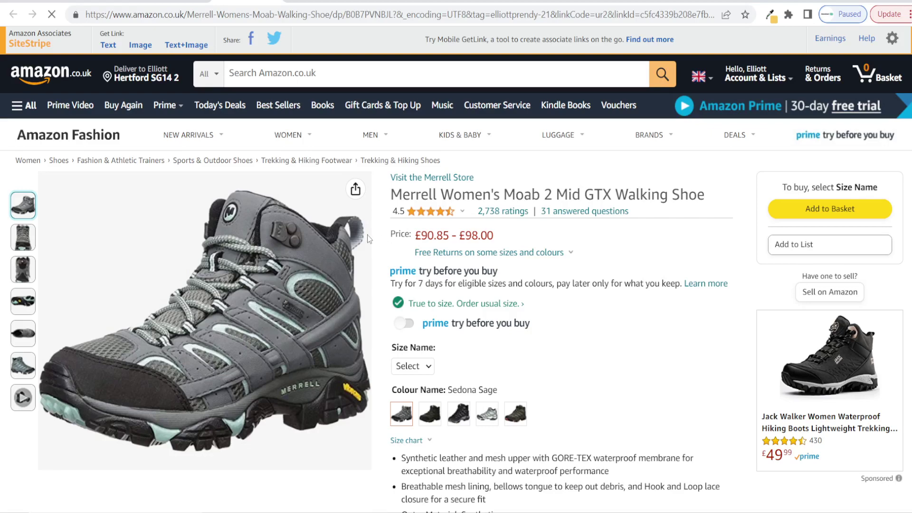
{"action": "key", "text": "alt+Left"}
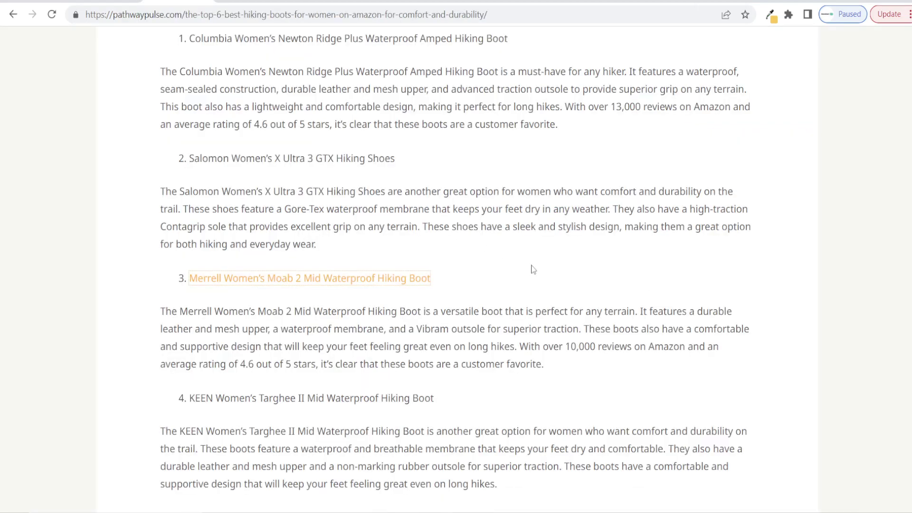
- Open the blog page, look through its list of latest posts, and return to the site's homepage
{"action": "scroll", "coordinate": [479, 242], "scroll_direction": "up", "scroll_amount": 15}
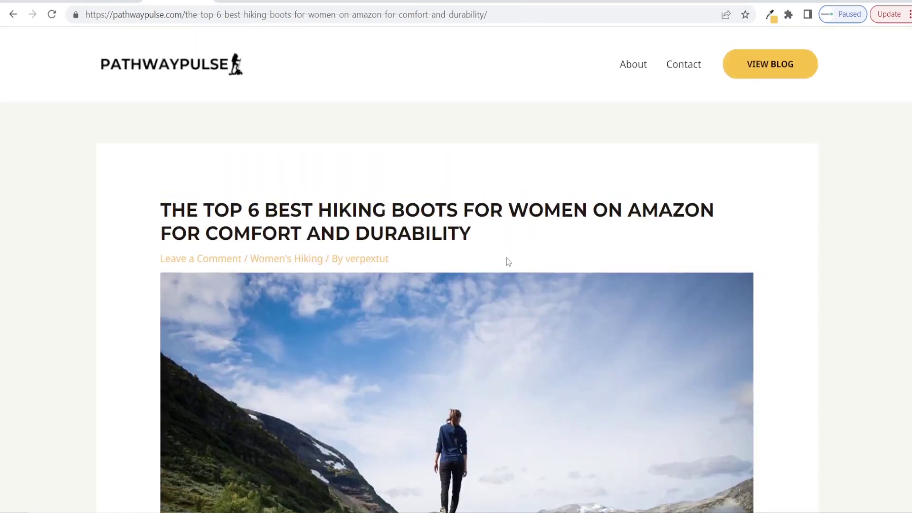
{"action": "left_click", "coordinate": [759, 72]}
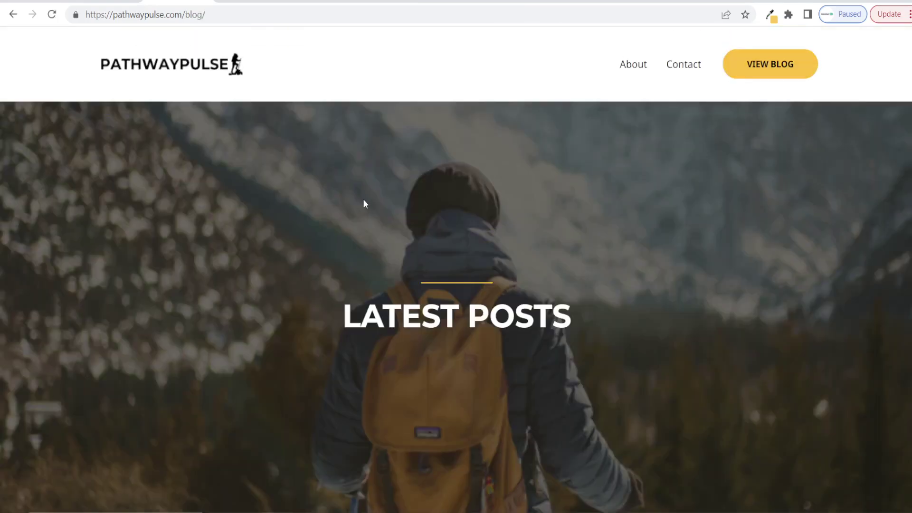
{"action": "scroll", "coordinate": [361, 197], "scroll_direction": "down", "scroll_amount": 3}
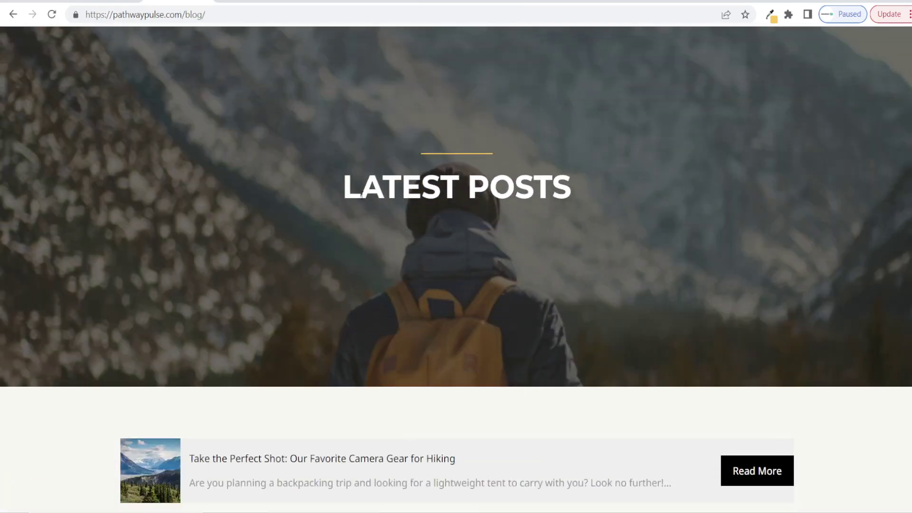
{"action": "scroll", "coordinate": [362, 195], "scroll_direction": "down", "scroll_amount": 4}
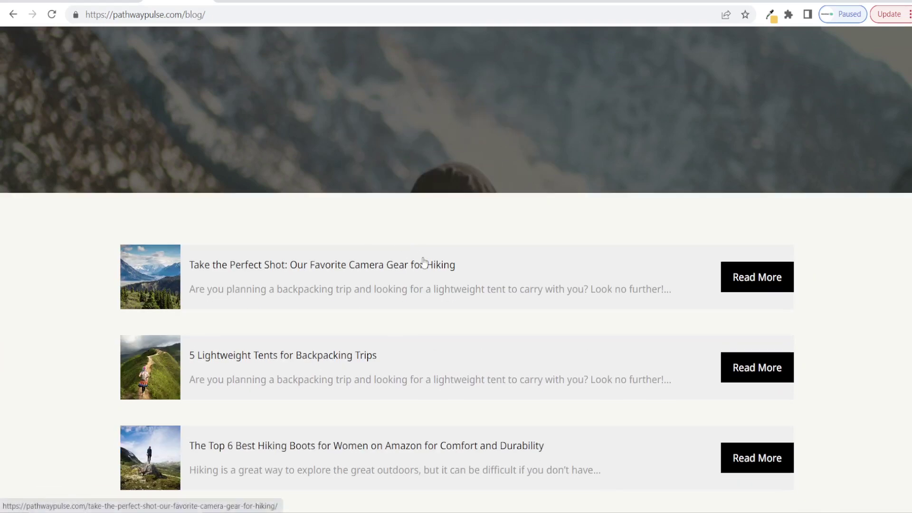
{"action": "scroll", "coordinate": [420, 259], "scroll_direction": "up", "scroll_amount": 7}
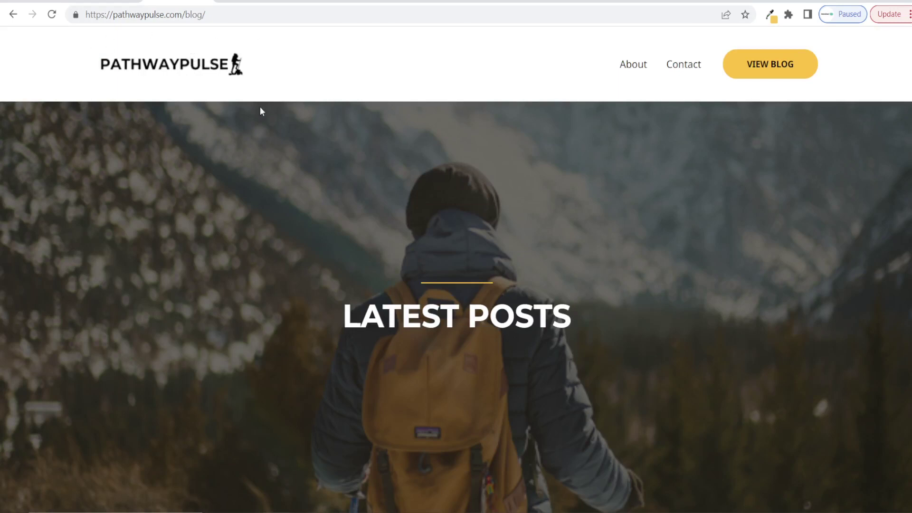
{"action": "left_click", "coordinate": [169, 63]}
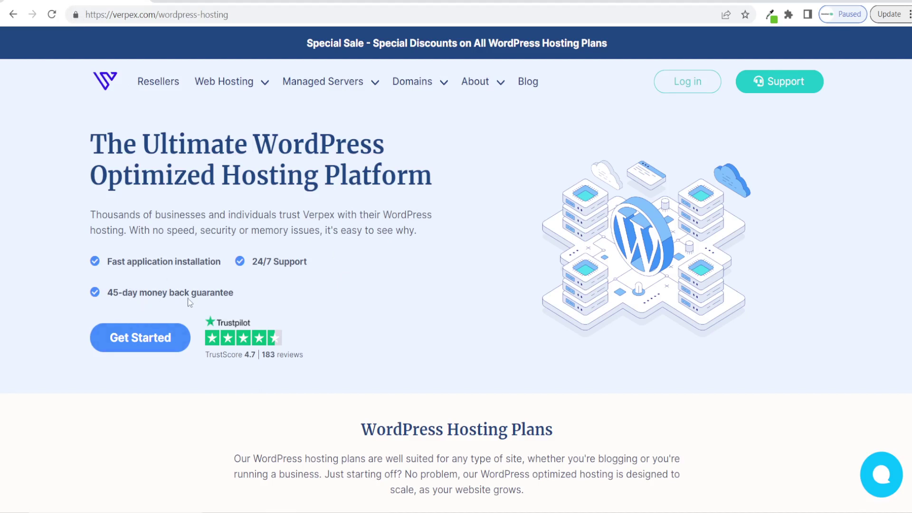
- Compare the Verpex WordPress hosting plans and start an order for the Silver plan
{"action": "scroll", "coordinate": [456, 238], "scroll_direction": "down", "scroll_amount": 8}
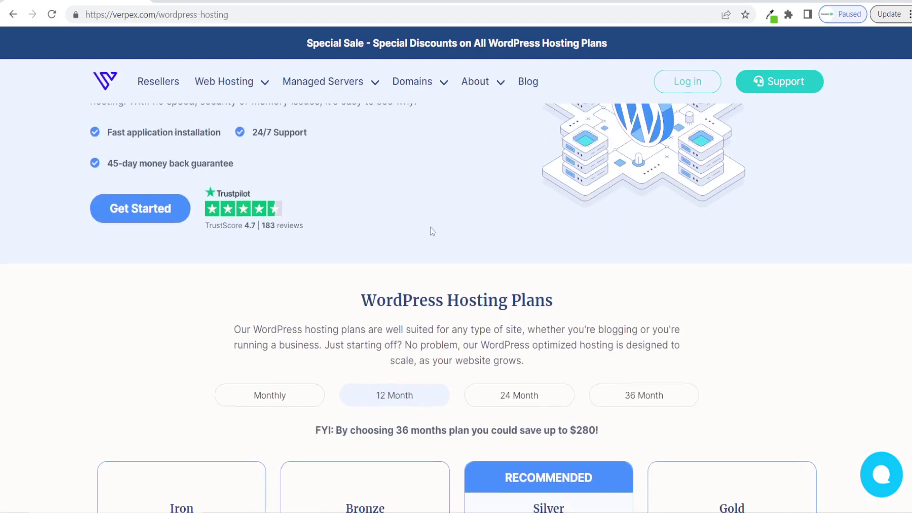
{"action": "scroll", "coordinate": [359, 209], "scroll_direction": "down", "scroll_amount": 2}
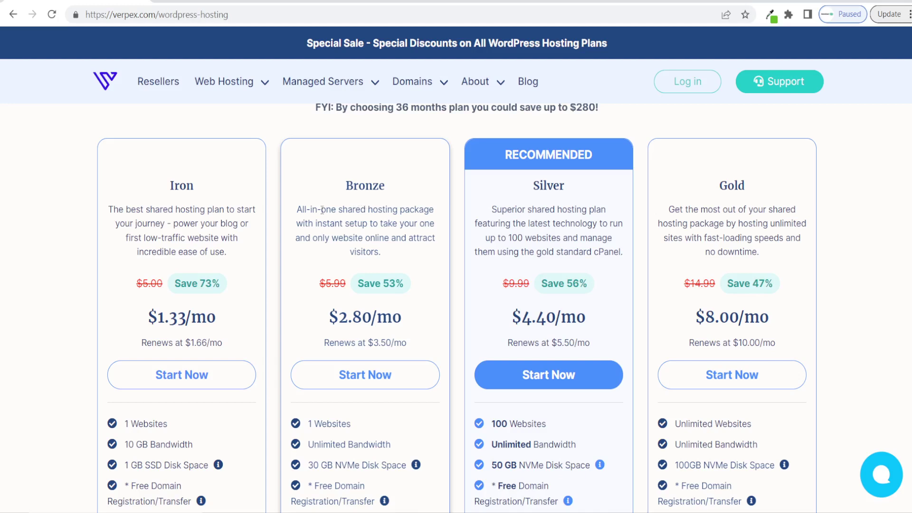
{"action": "scroll", "coordinate": [373, 209], "scroll_direction": "down", "scroll_amount": 1}
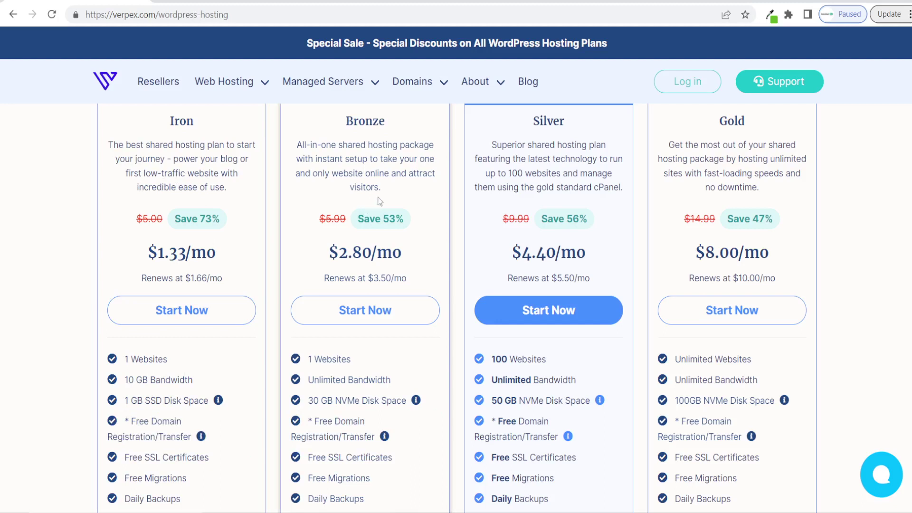
{"action": "mouse_move", "coordinate": [330, 428]}
{"action": "left_click", "coordinate": [545, 312]}
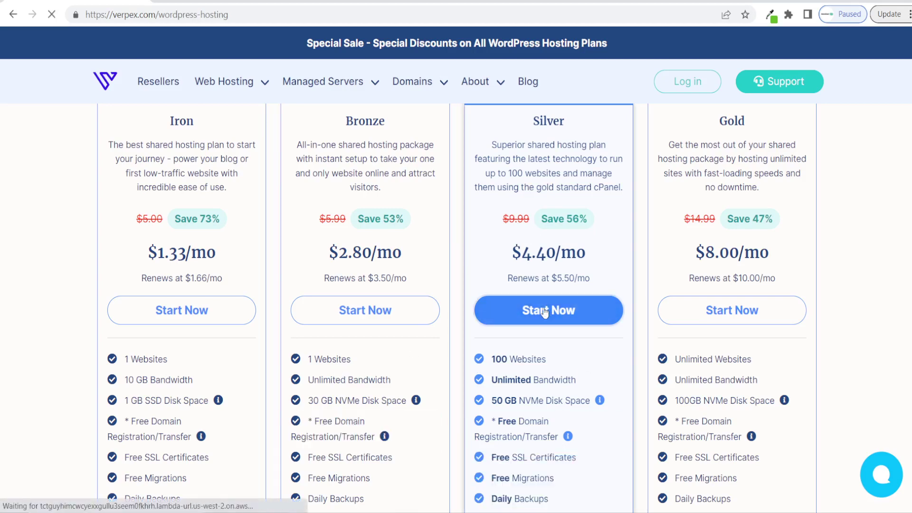
- Set the hosting order's billing term to Annually and its server location to US - East
{"action": "scroll", "coordinate": [585, 272], "scroll_direction": "down", "scroll_amount": 4}
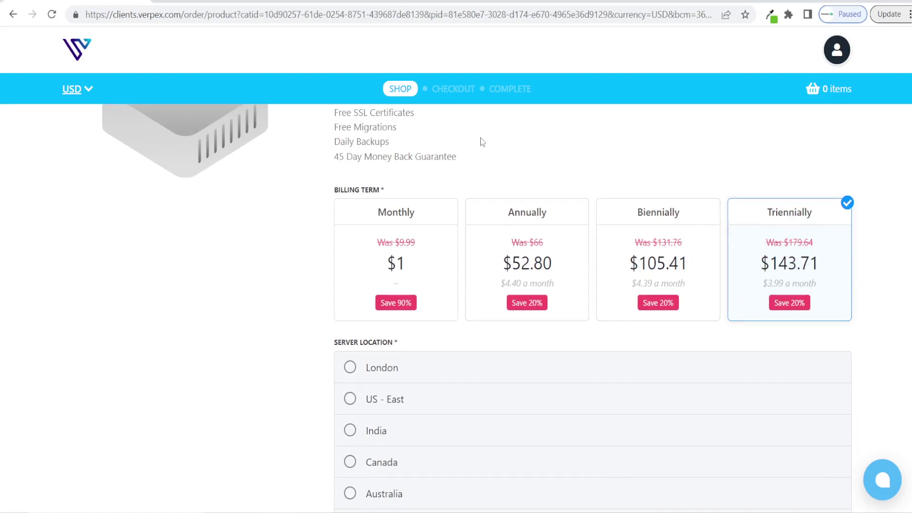
{"action": "left_click", "coordinate": [522, 244]}
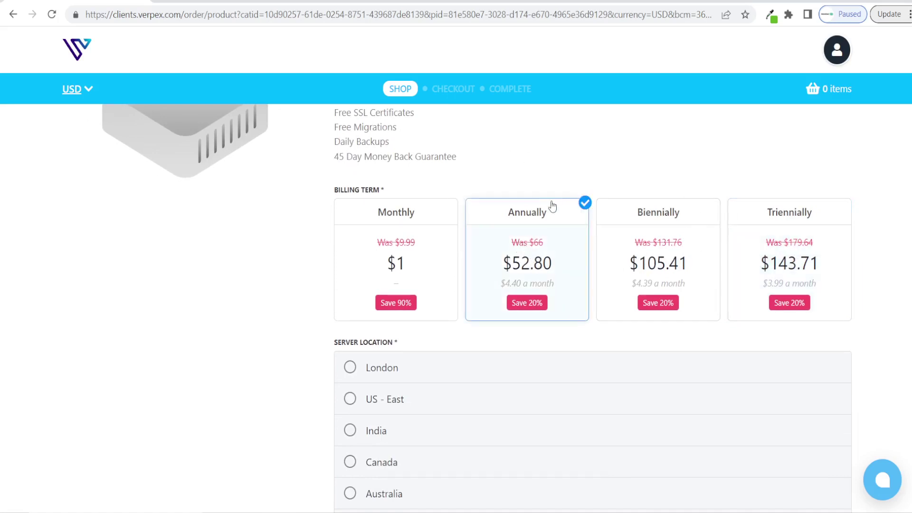
{"action": "scroll", "coordinate": [550, 185], "scroll_direction": "down", "scroll_amount": 1}
{"action": "scroll", "coordinate": [551, 185], "scroll_direction": "down", "scroll_amount": 2}
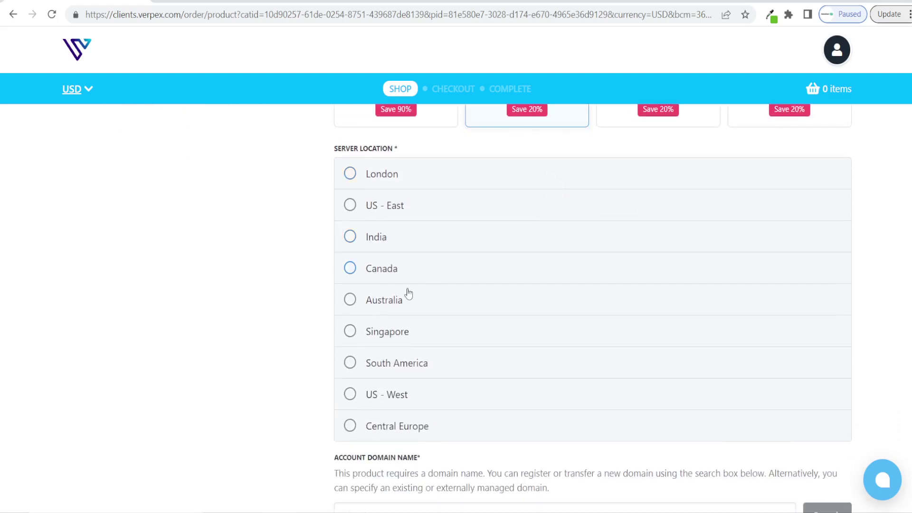
{"action": "left_click", "coordinate": [448, 215]}
{"action": "scroll", "coordinate": [474, 218], "scroll_direction": "down", "scroll_amount": 3}
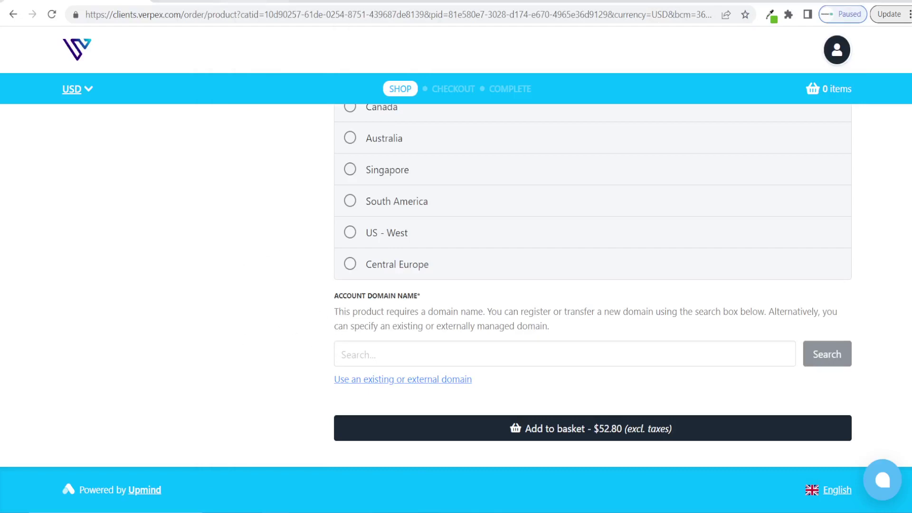
- Switch to Namelix and generate business names for "hiking blog" with the Auto style and Medium randomness
{"action": "left_click", "coordinate": [244, 2]}
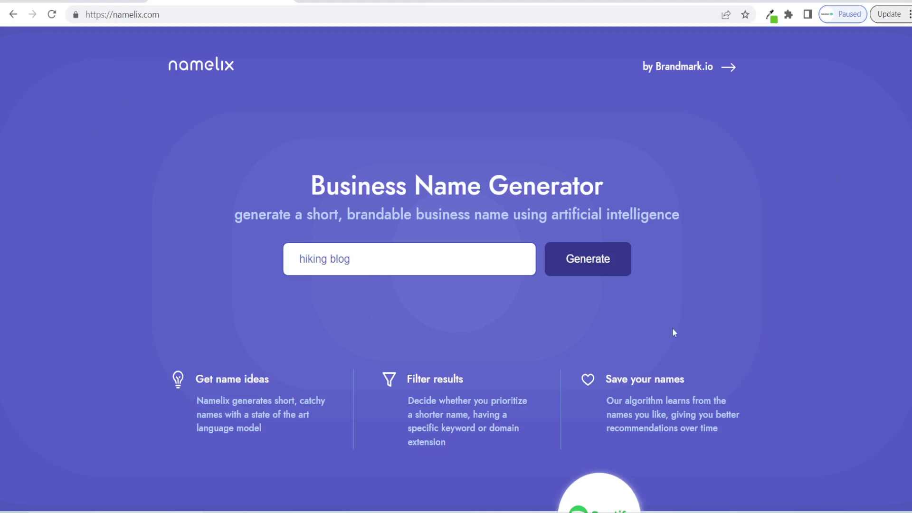
{"action": "left_click", "coordinate": [584, 269]}
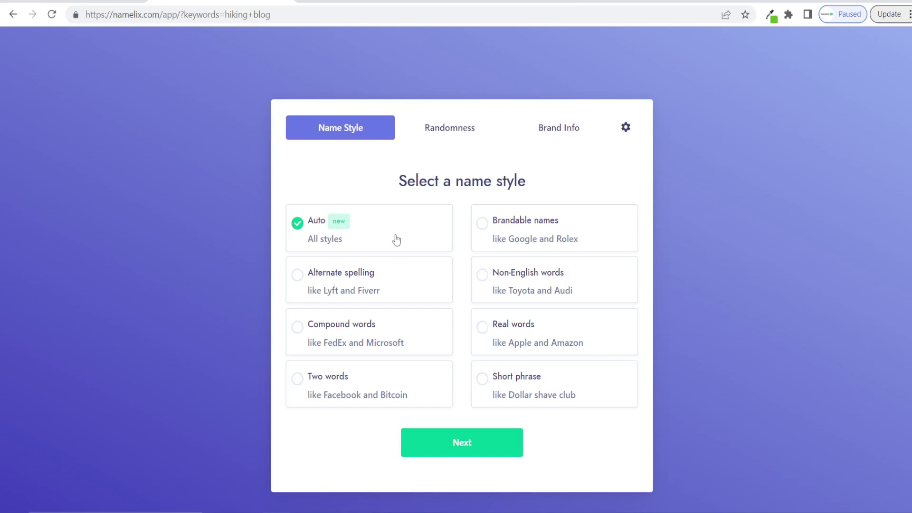
{"action": "left_click", "coordinate": [446, 450]}
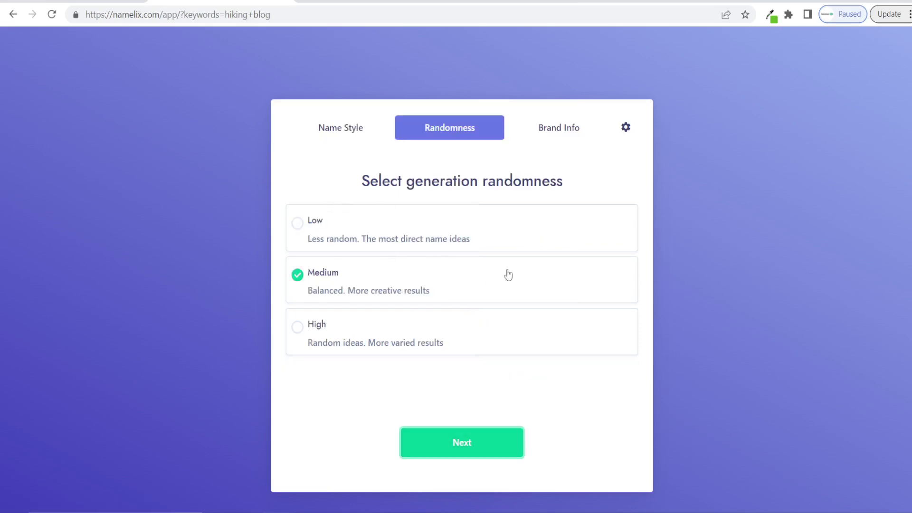
{"action": "left_click", "coordinate": [433, 453]}
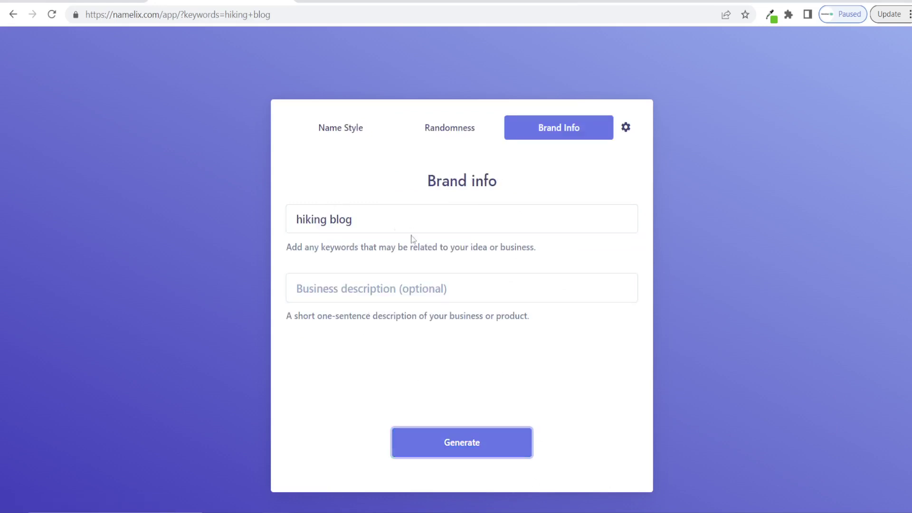
{"action": "left_click", "coordinate": [455, 440]}
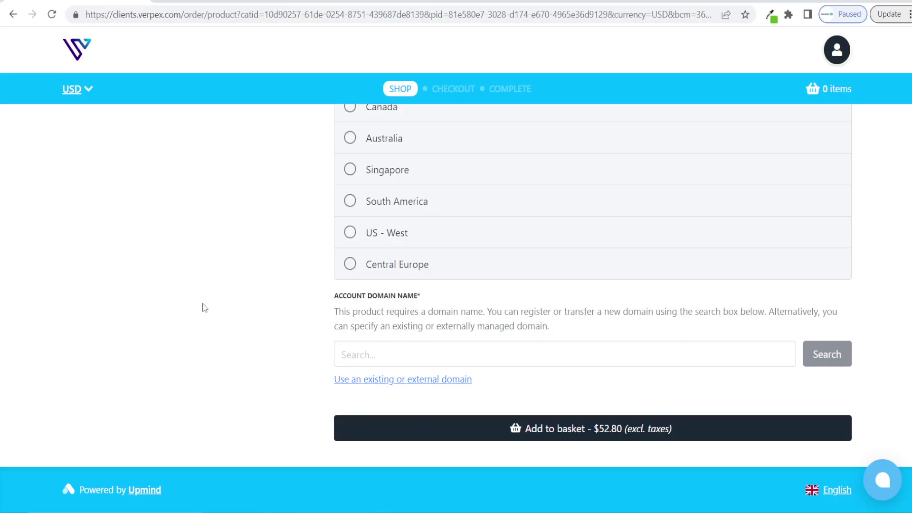
- Back in the Verpex order, search for the domain pathwaypulse.com and choose to register it
{"action": "left_click", "coordinate": [387, 355]}
{"action": "type", "text": "pathwaypulse.com"}
{"action": "key", "text": "Return"}
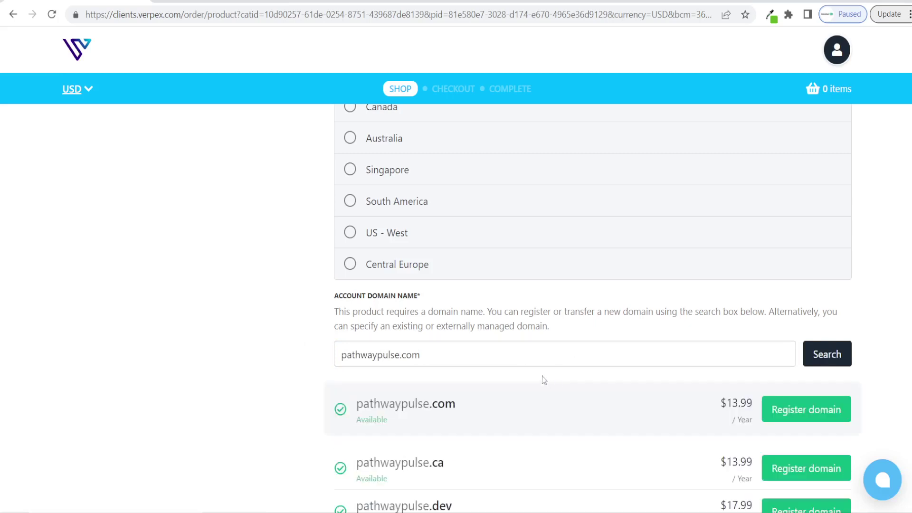
{"action": "scroll", "coordinate": [279, 350], "scroll_direction": "down", "scroll_amount": 1}
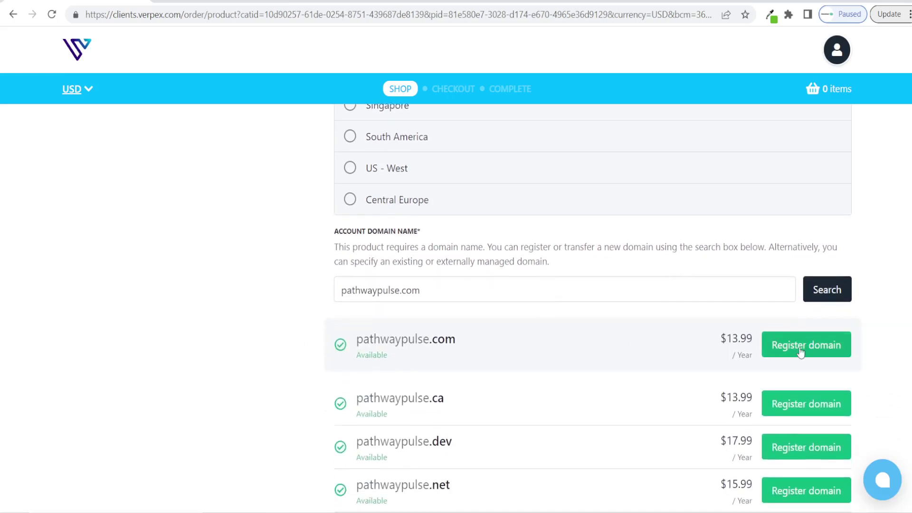
{"action": "left_click", "coordinate": [803, 352]}
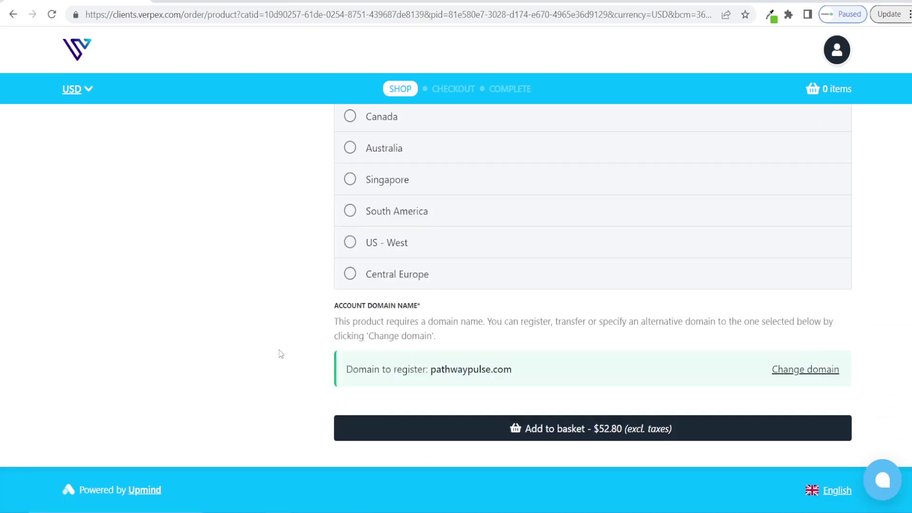
- Add the configured hosting plan to the basket and go to the new customer account form at checkout
{"action": "left_click", "coordinate": [603, 430]}
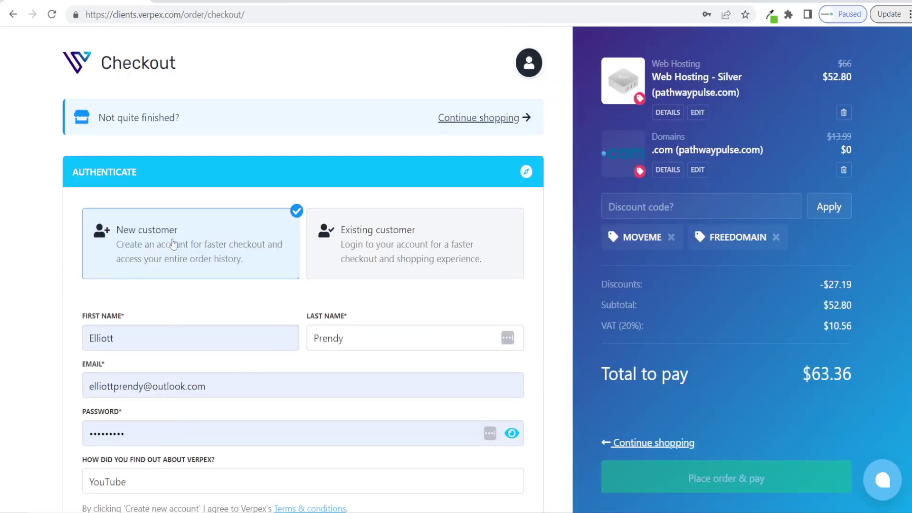
{"action": "scroll", "coordinate": [159, 347], "scroll_direction": "down", "scroll_amount": 2}
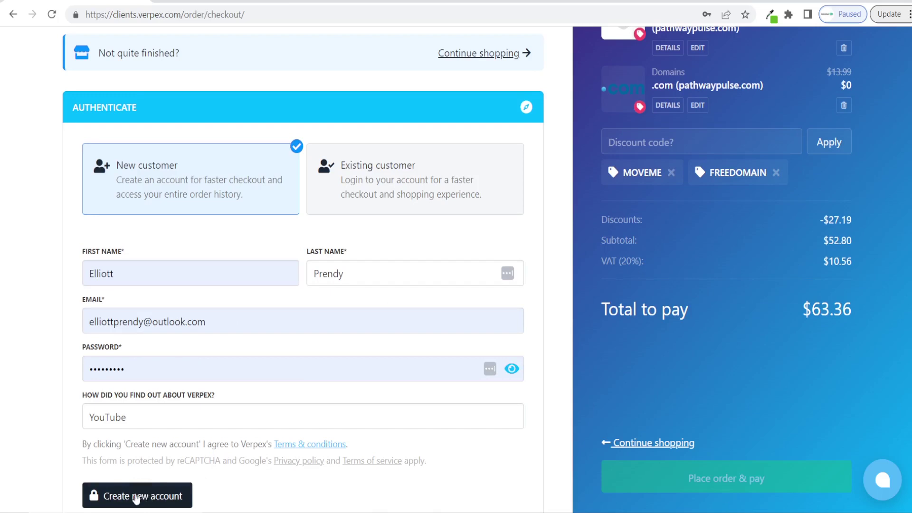
- Create the new customer account and place and pay for the Silver hosting and pathwaypulse.com domain order
{"action": "left_click", "coordinate": [156, 497]}
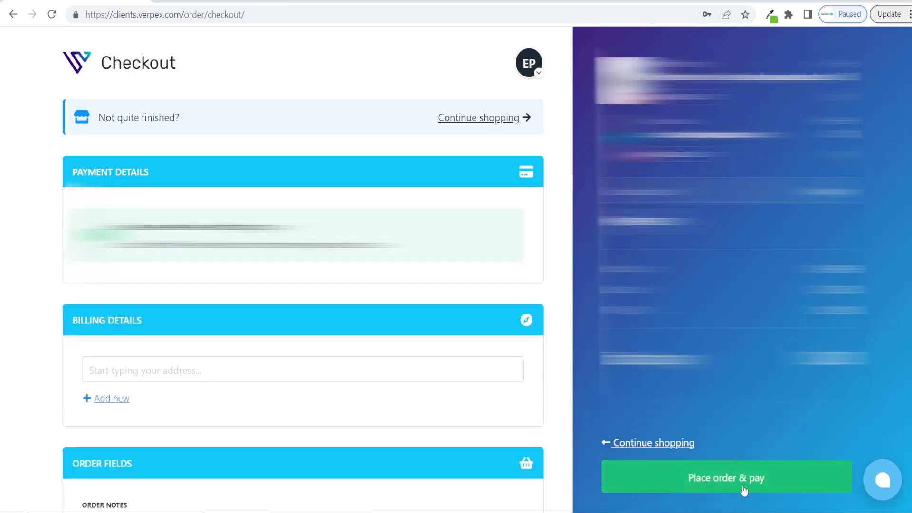
{"action": "left_click", "coordinate": [728, 488]}
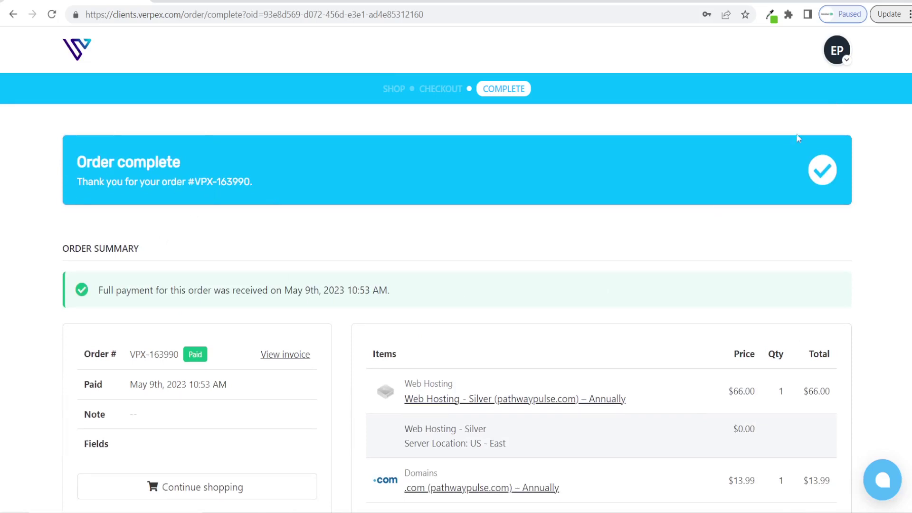
- Go to the account's products and services and open the pathwaypulse.com domain that needs setup details
{"action": "left_click", "coordinate": [840, 61]}
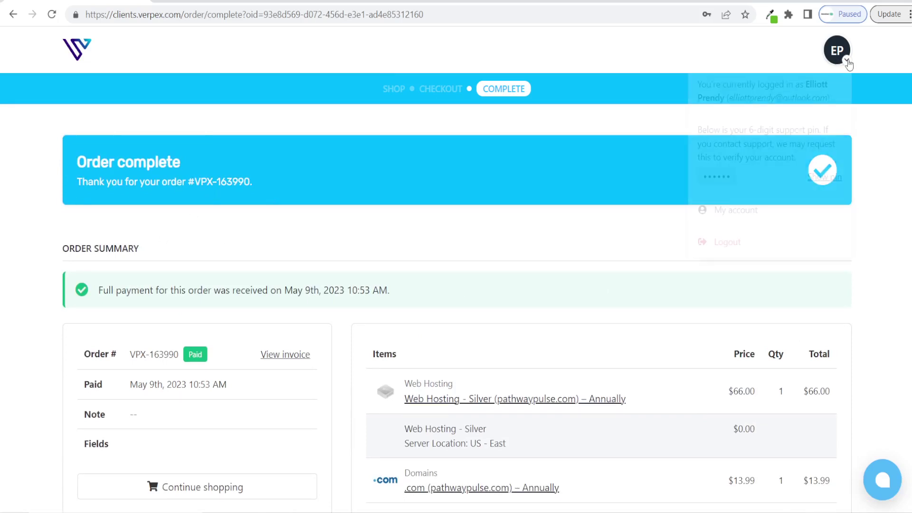
{"action": "left_click", "coordinate": [737, 210]}
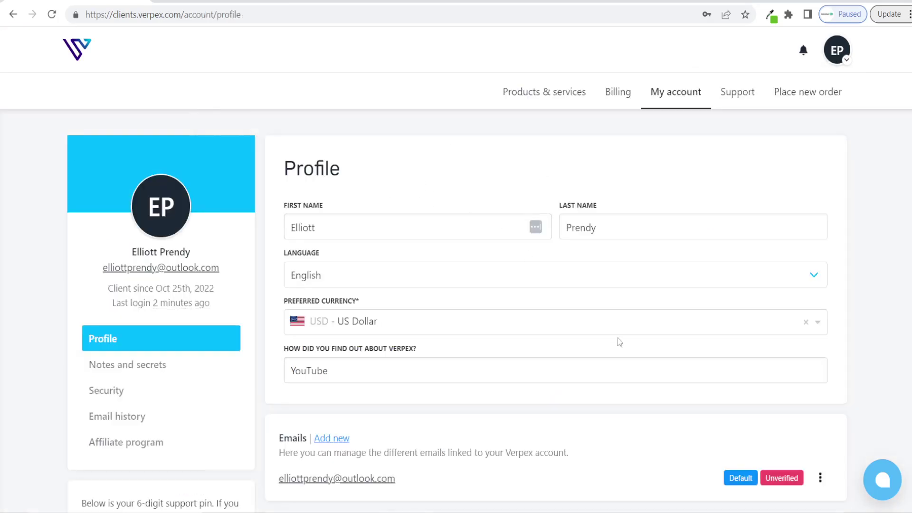
{"action": "left_click", "coordinate": [535, 93]}
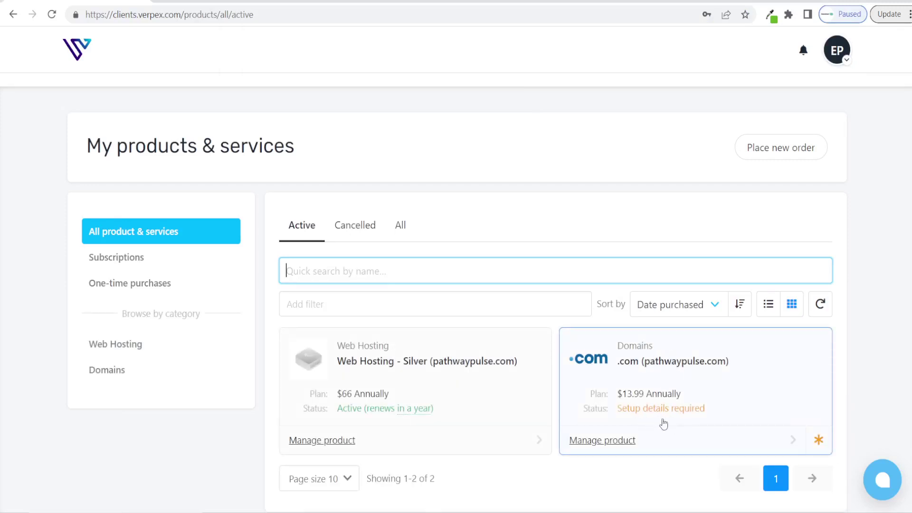
{"action": "left_click", "coordinate": [666, 380]}
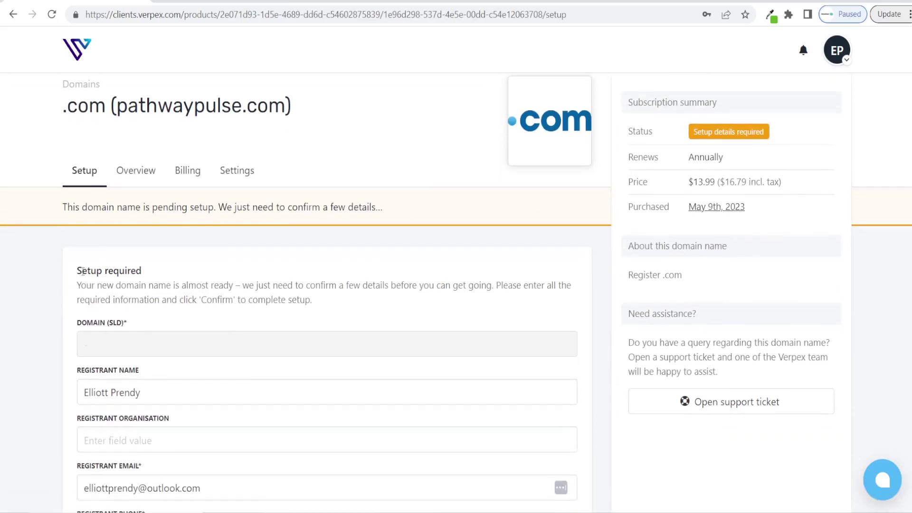
- Fill in the registrant's contact details for pathwaypulse.com and confirm the domain setup
{"action": "scroll", "coordinate": [170, 277], "scroll_direction": "down", "scroll_amount": 4}
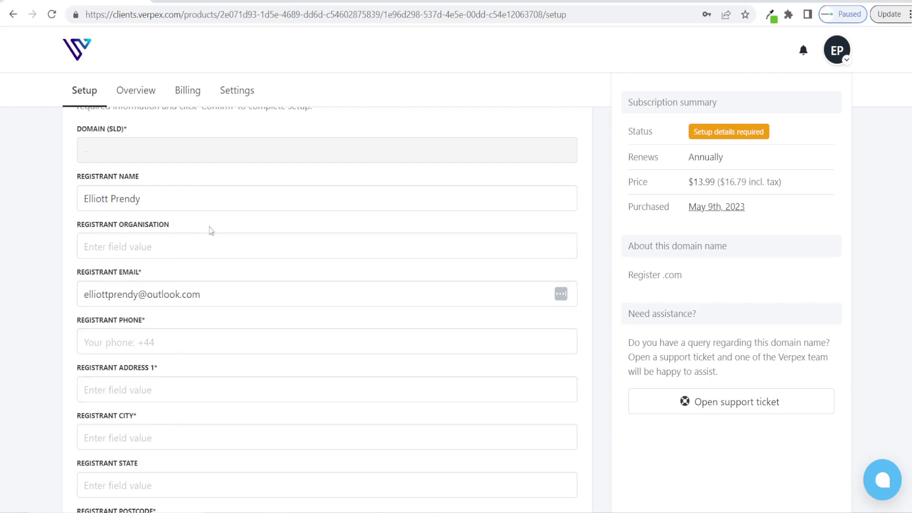
{"action": "scroll", "coordinate": [211, 223], "scroll_direction": "down", "scroll_amount": 10}
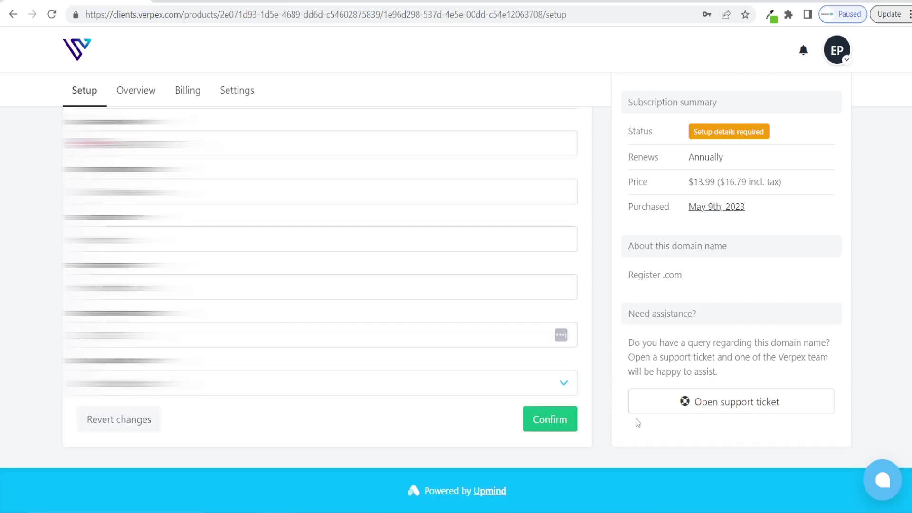
{"action": "left_click", "coordinate": [552, 427]}
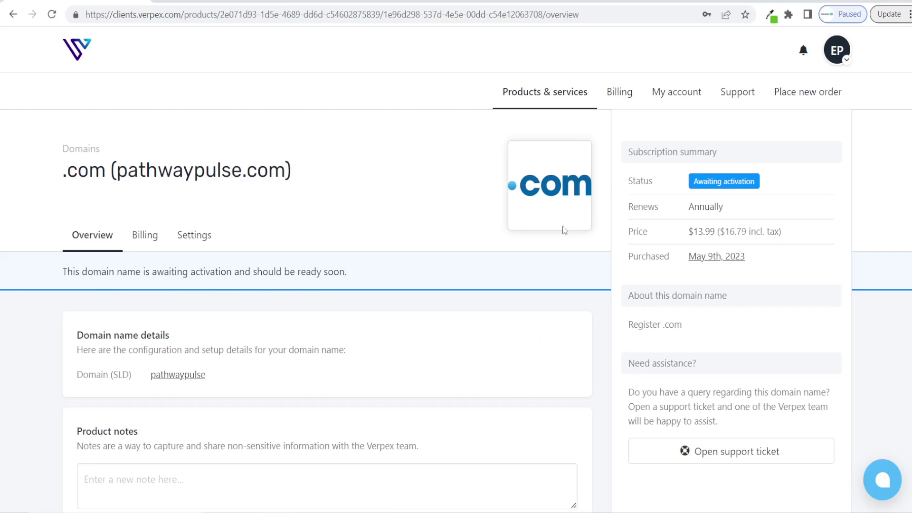
- Open the Web Hosting - Silver product from the products and services list and log in to its control panel
{"action": "left_click", "coordinate": [535, 100]}
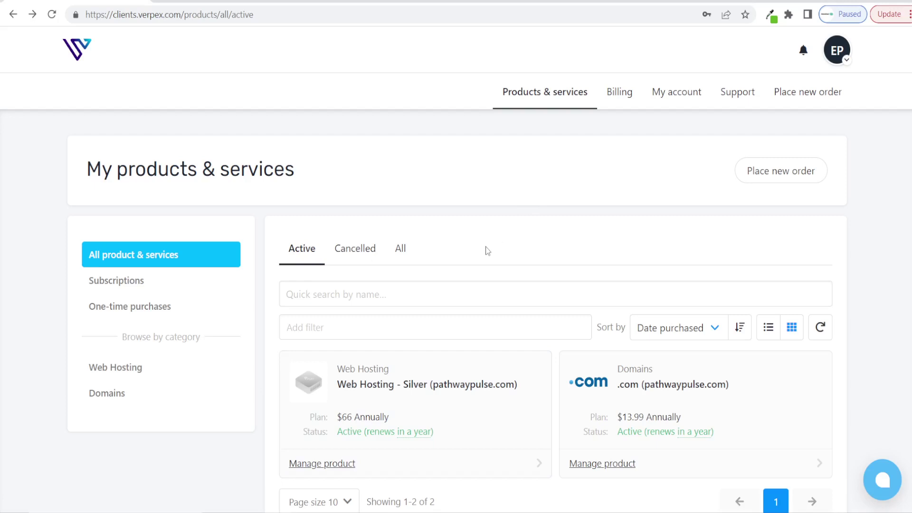
{"action": "left_click", "coordinate": [452, 398]}
{"action": "scroll", "coordinate": [335, 241], "scroll_direction": "down", "scroll_amount": 3}
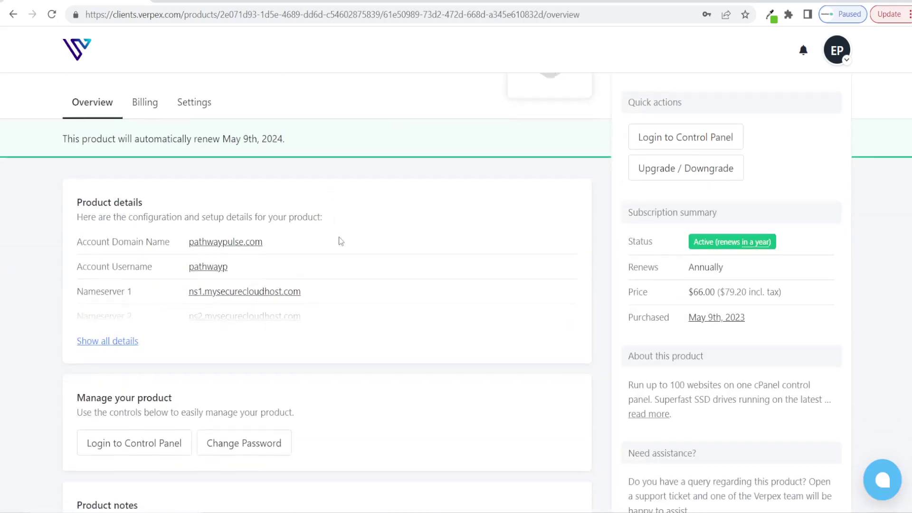
{"action": "scroll", "coordinate": [339, 241], "scroll_direction": "down", "scroll_amount": 3}
{"action": "left_click", "coordinate": [138, 327]}
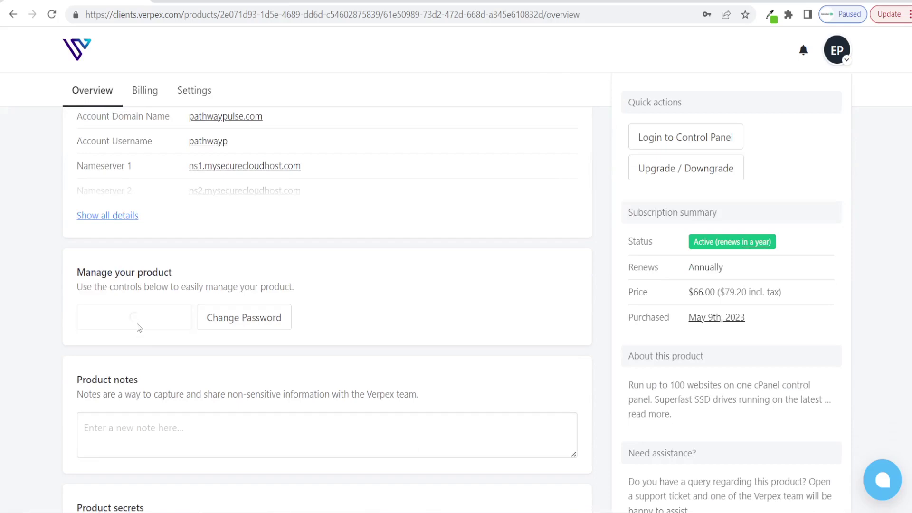
- Open cPanel's domain management and enable Force HTTPS Redirect for pathwaypulse.com
{"action": "scroll", "coordinate": [524, 217], "scroll_direction": "down", "scroll_amount": 8}
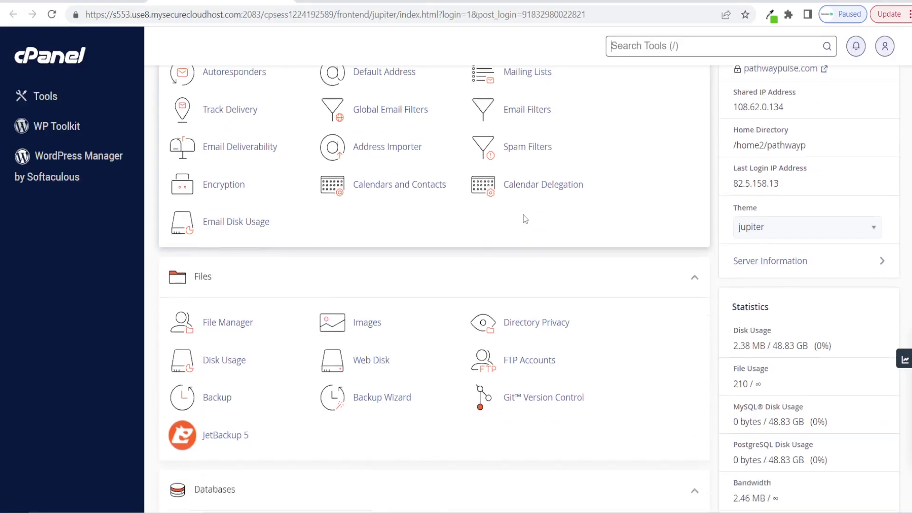
{"action": "scroll", "coordinate": [525, 217], "scroll_direction": "down", "scroll_amount": 4}
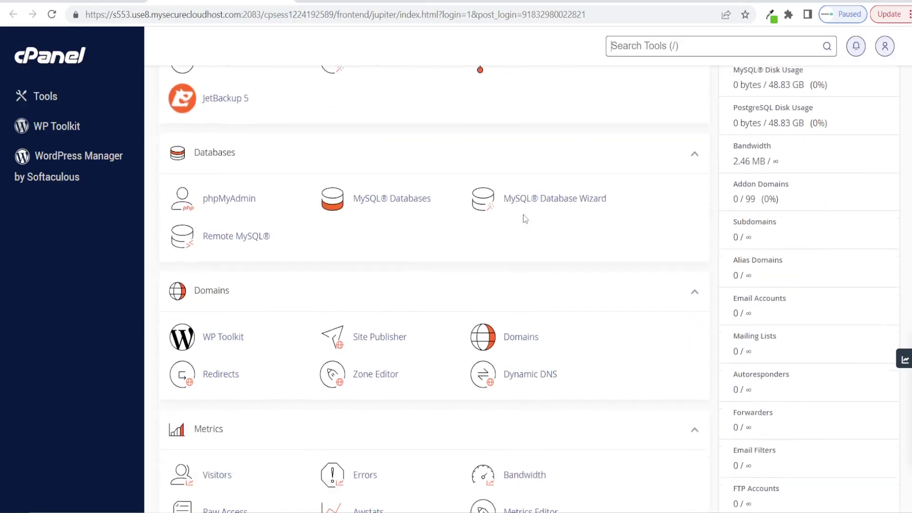
{"action": "left_click", "coordinate": [520, 337]}
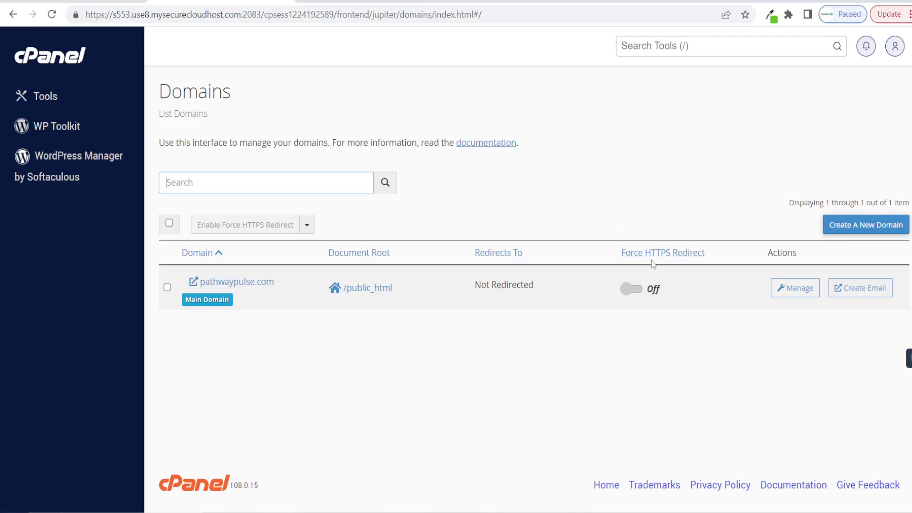
{"action": "left_click", "coordinate": [632, 289]}
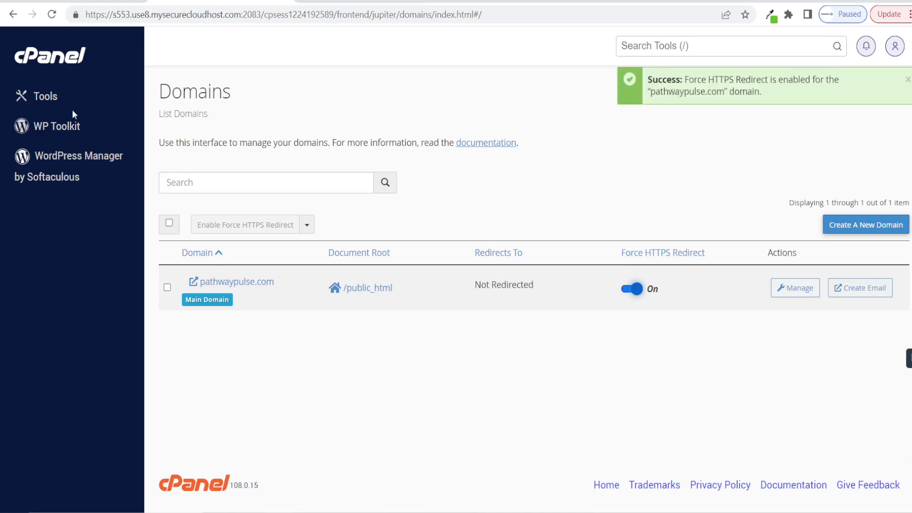
- Return to the cPanel tools and open the SSL site management page within SSL/TLS
{"action": "left_click", "coordinate": [50, 98]}
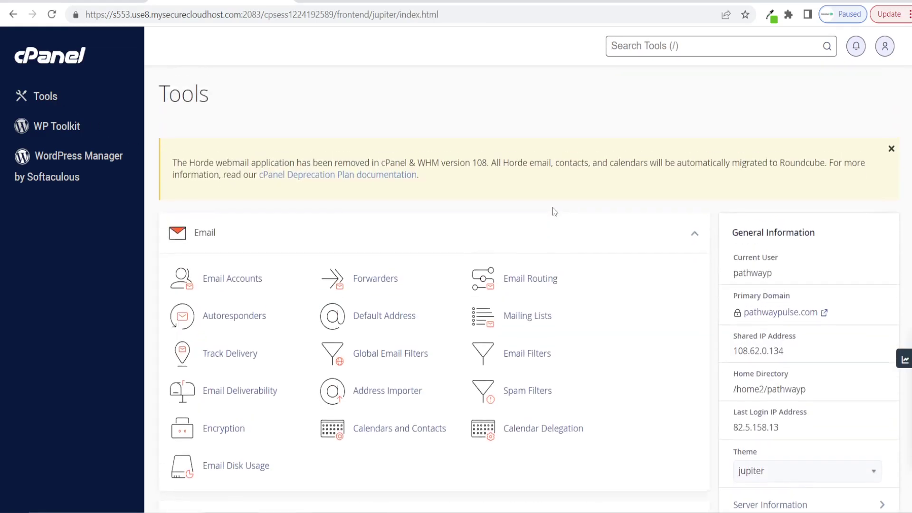
{"action": "scroll", "coordinate": [552, 207], "scroll_direction": "down", "scroll_amount": 15}
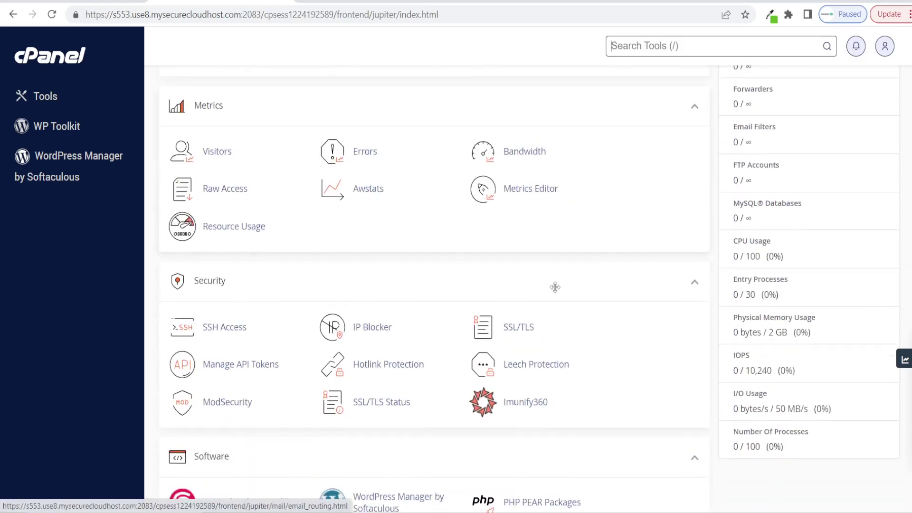
{"action": "left_click", "coordinate": [521, 331]}
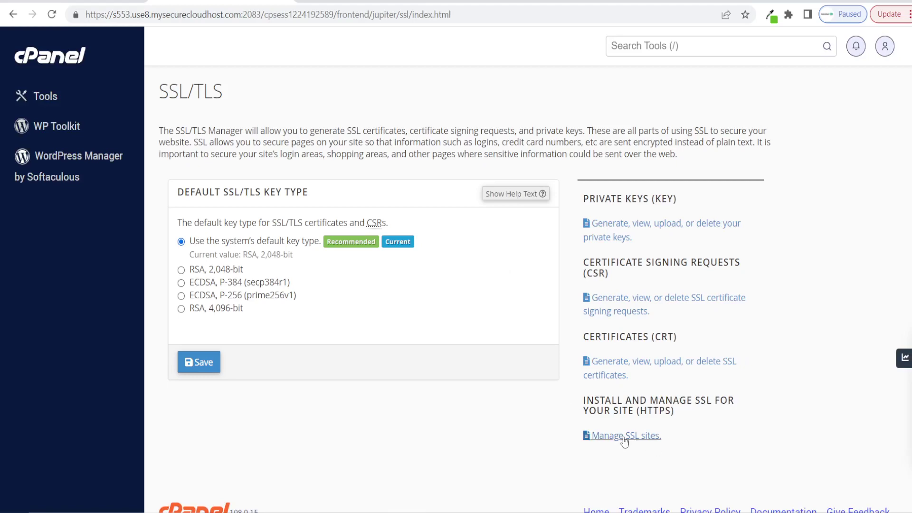
{"action": "left_click", "coordinate": [626, 437]}
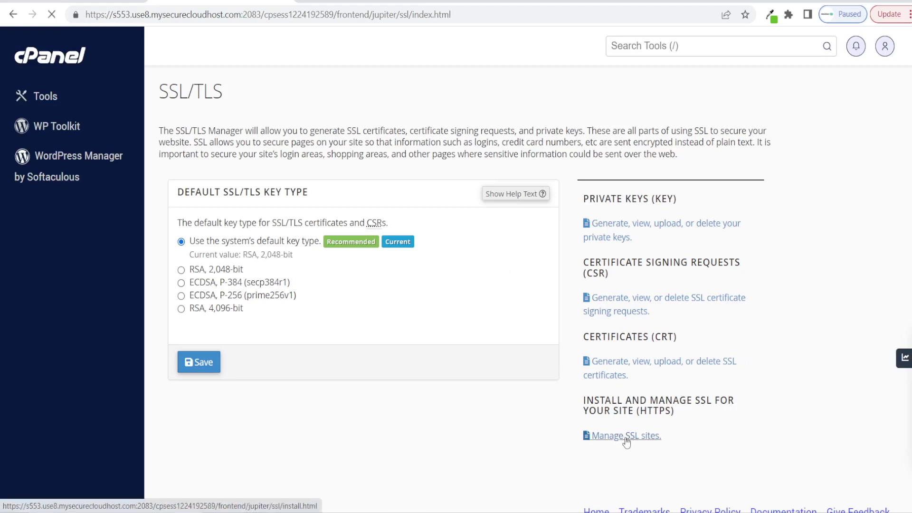
- Select pathwaypulse.com for the SSL website, autofill its certificate data by domain, and install the certificate
{"action": "scroll", "coordinate": [431, 257], "scroll_direction": "down", "scroll_amount": 4}
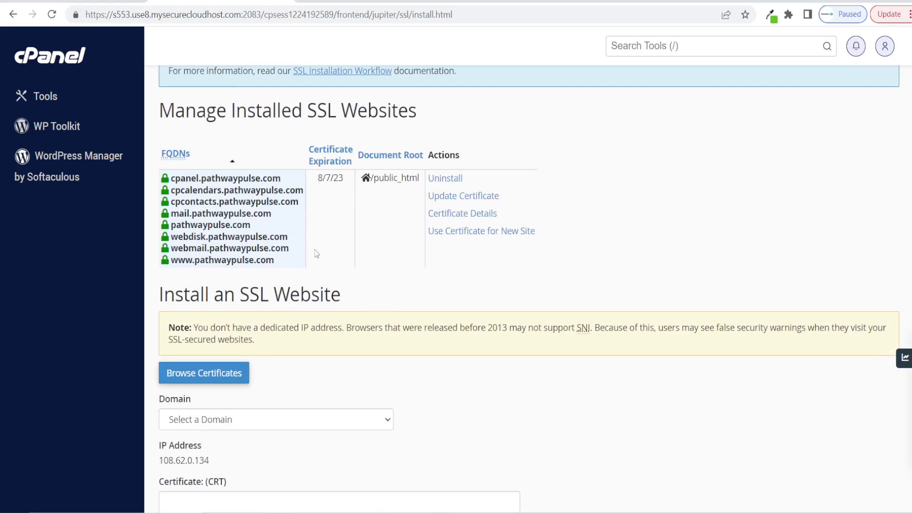
{"action": "scroll", "coordinate": [315, 238], "scroll_direction": "down", "scroll_amount": 1}
{"action": "scroll", "coordinate": [315, 237], "scroll_direction": "down", "scroll_amount": 3}
{"action": "left_click", "coordinate": [228, 292]}
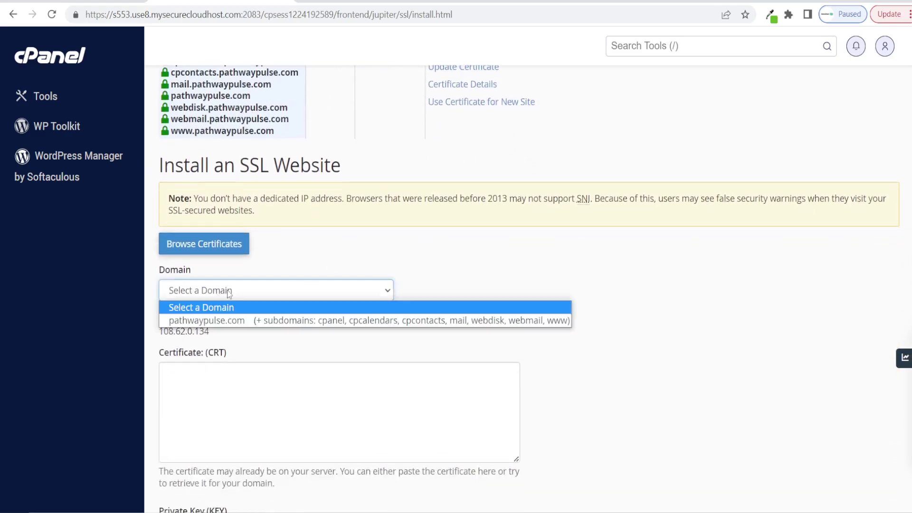
{"action": "left_click", "coordinate": [262, 321]}
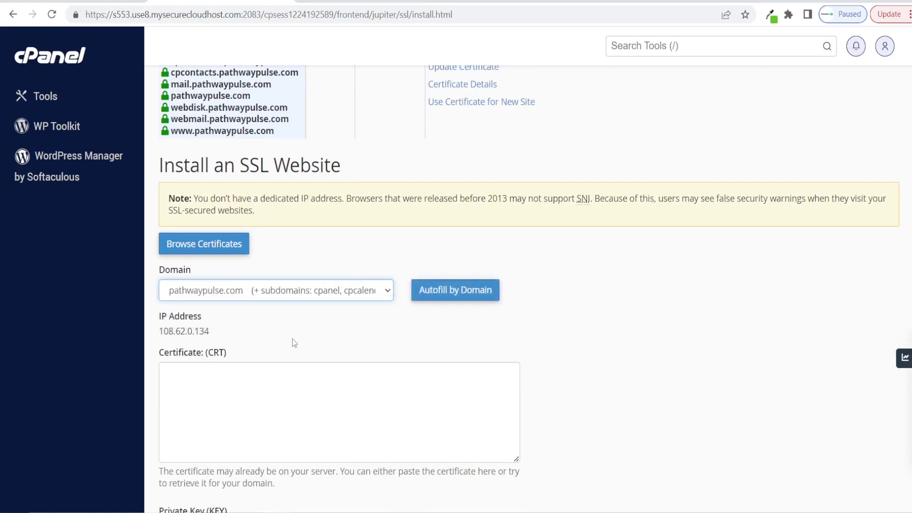
{"action": "left_click", "coordinate": [449, 290]}
{"action": "scroll", "coordinate": [342, 325], "scroll_direction": "down", "scroll_amount": 3}
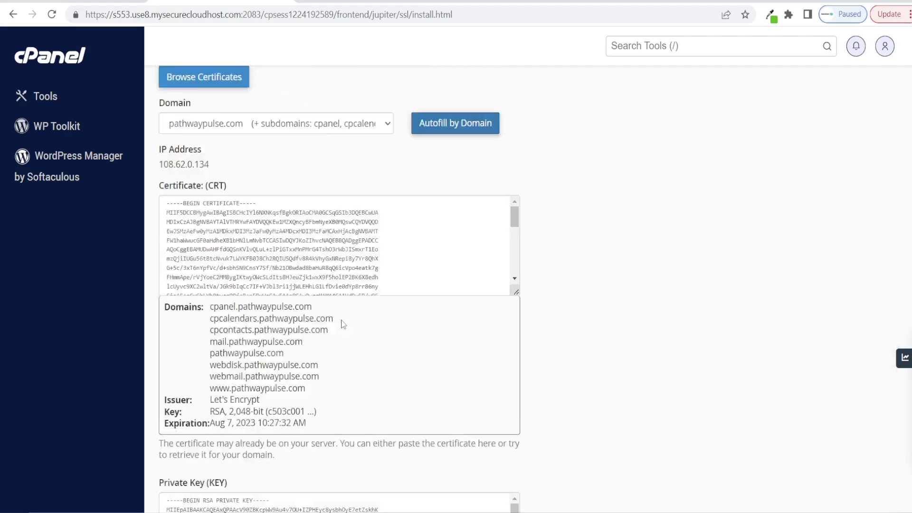
{"action": "scroll", "coordinate": [343, 324], "scroll_direction": "down", "scroll_amount": 7}
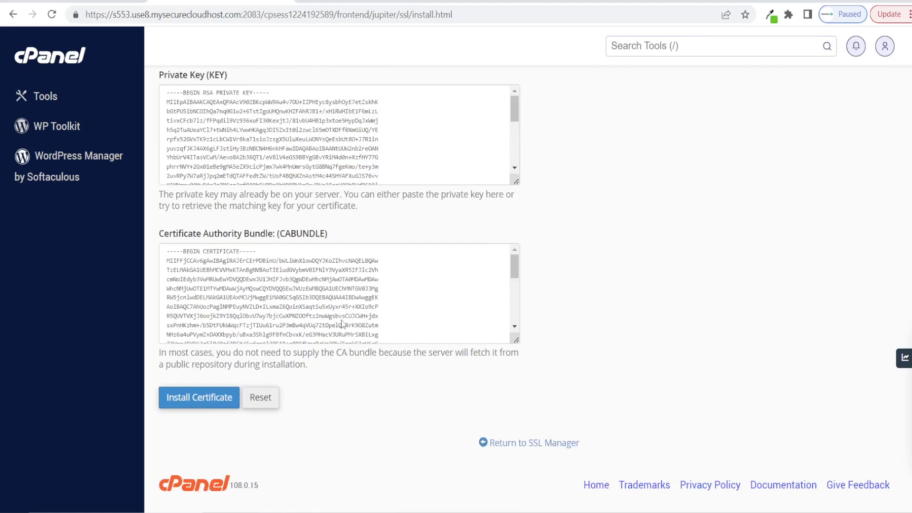
{"action": "left_click", "coordinate": [206, 404]}
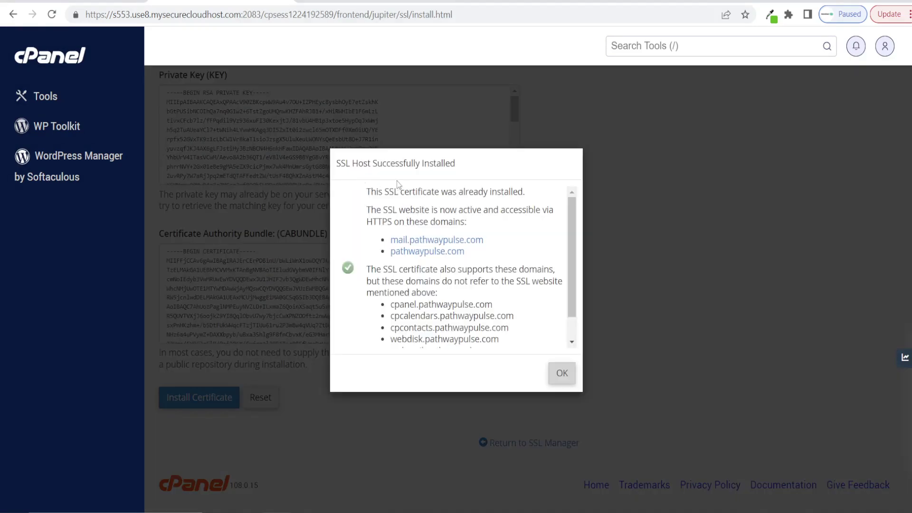
{"action": "left_click", "coordinate": [565, 376]}
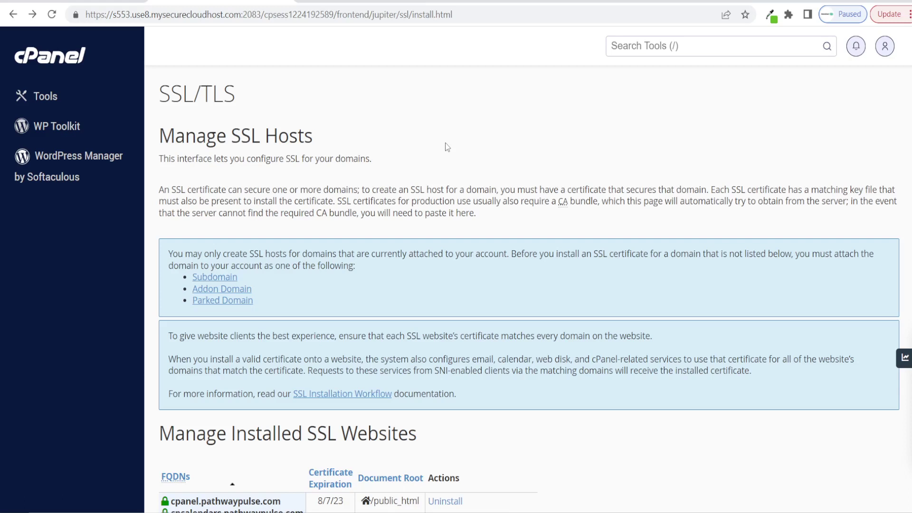
- Start a new WordPress installation in Softaculous's WordPress Manager with pathwaypulse.com as the installation domain
{"action": "left_click", "coordinate": [70, 158]}
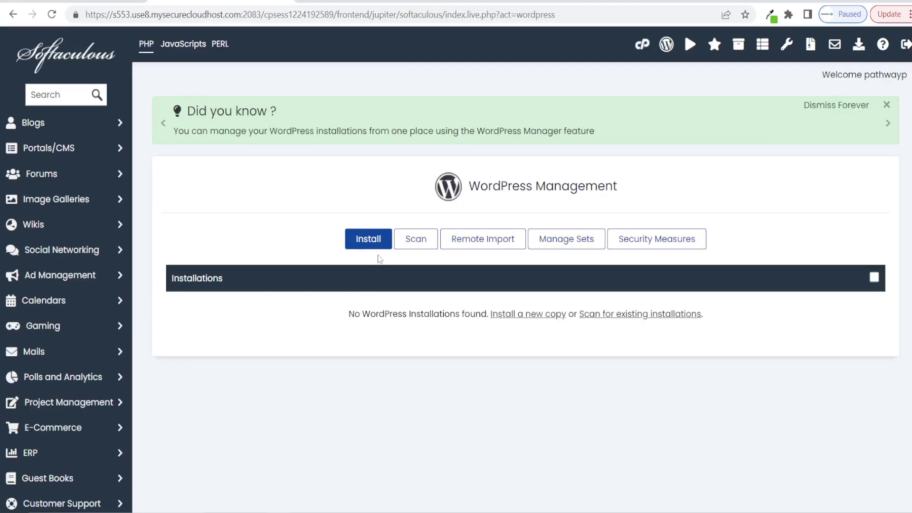
{"action": "left_click", "coordinate": [365, 243]}
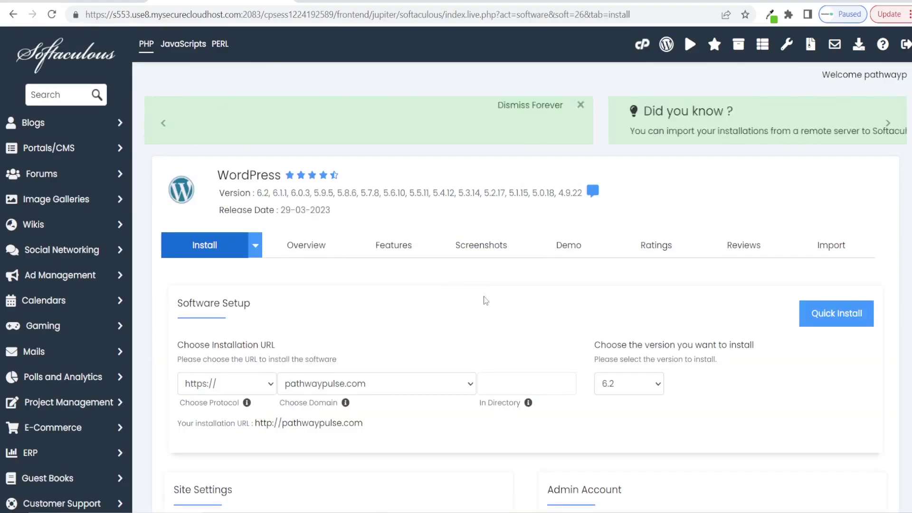
{"action": "left_click", "coordinate": [405, 384]}
{"action": "left_click", "coordinate": [376, 401]}
- Review the site, admin and theme settings, install WordPress without selecting a theme, and open the site's admin dashboard
{"action": "scroll", "coordinate": [492, 256], "scroll_direction": "down", "scroll_amount": 7}
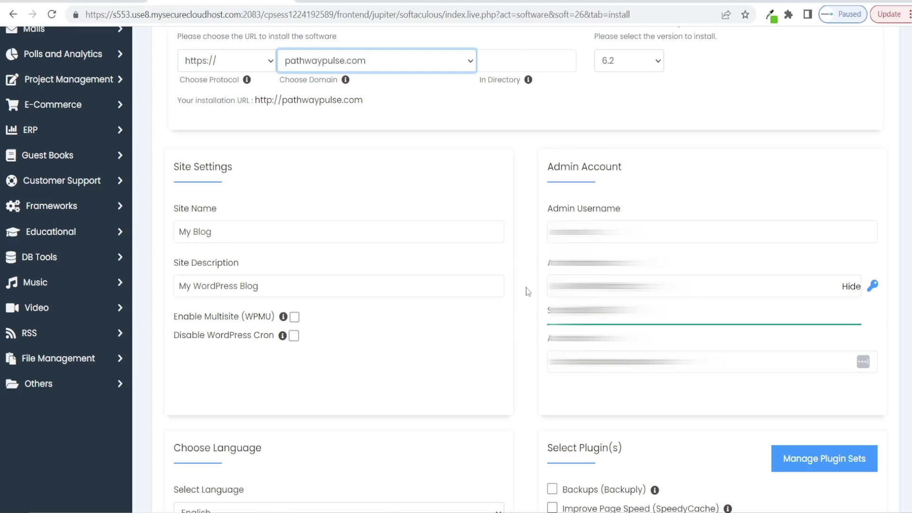
{"action": "scroll", "coordinate": [527, 292], "scroll_direction": "down", "scroll_amount": 15}
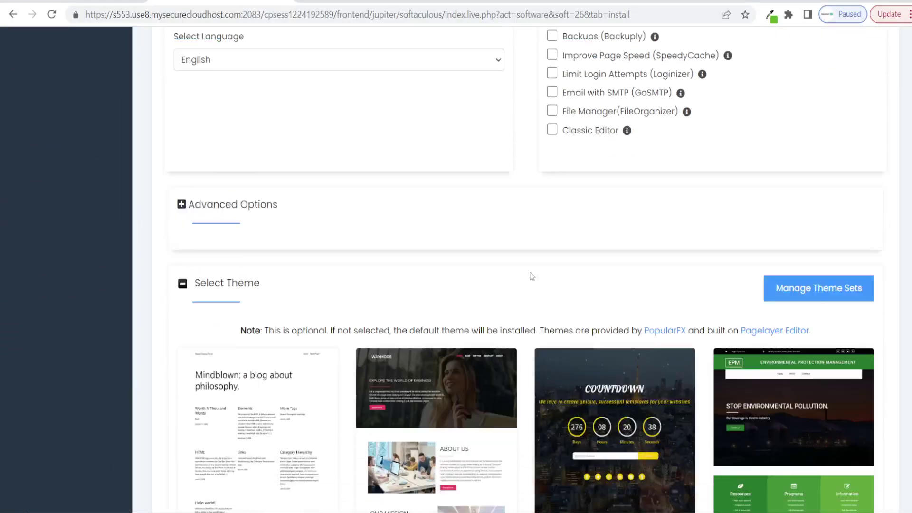
{"action": "scroll", "coordinate": [551, 285], "scroll_direction": "up", "scroll_amount": 5}
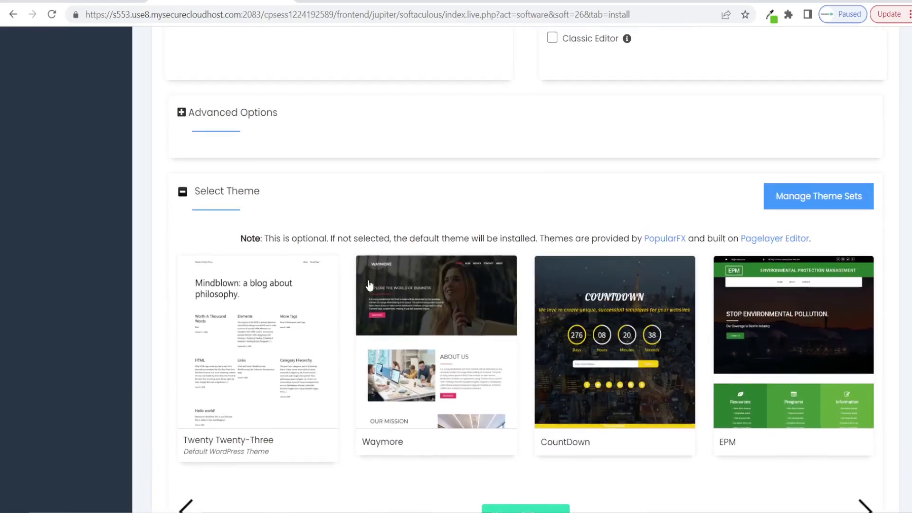
{"action": "scroll", "coordinate": [482, 289], "scroll_direction": "down", "scroll_amount": 5}
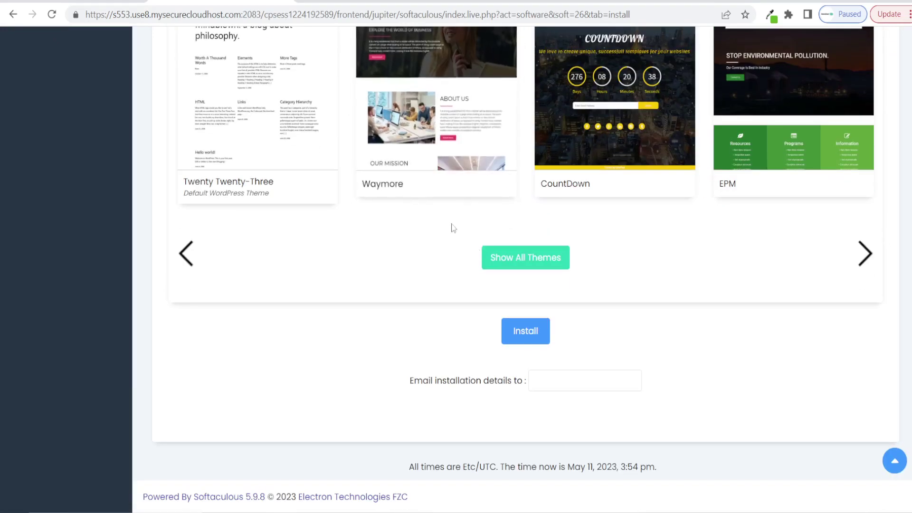
{"action": "left_click", "coordinate": [516, 330]}
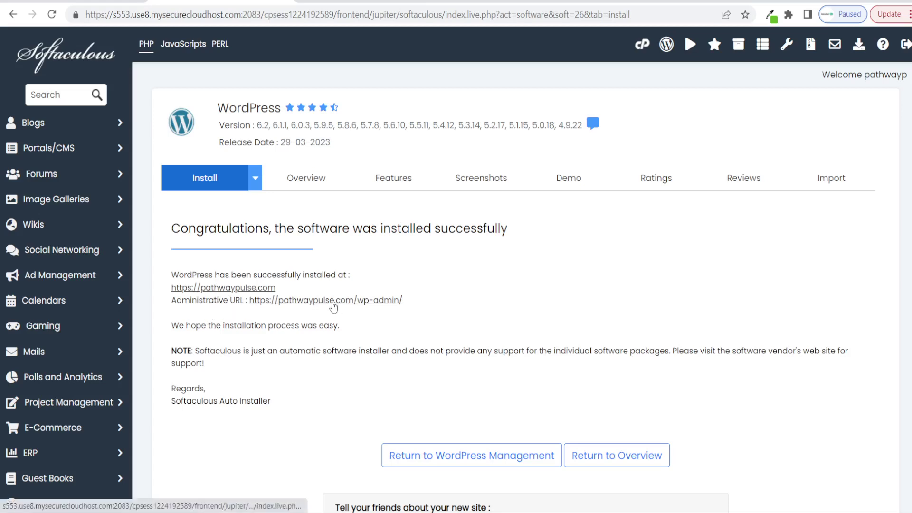
{"action": "left_click", "coordinate": [334, 300]}
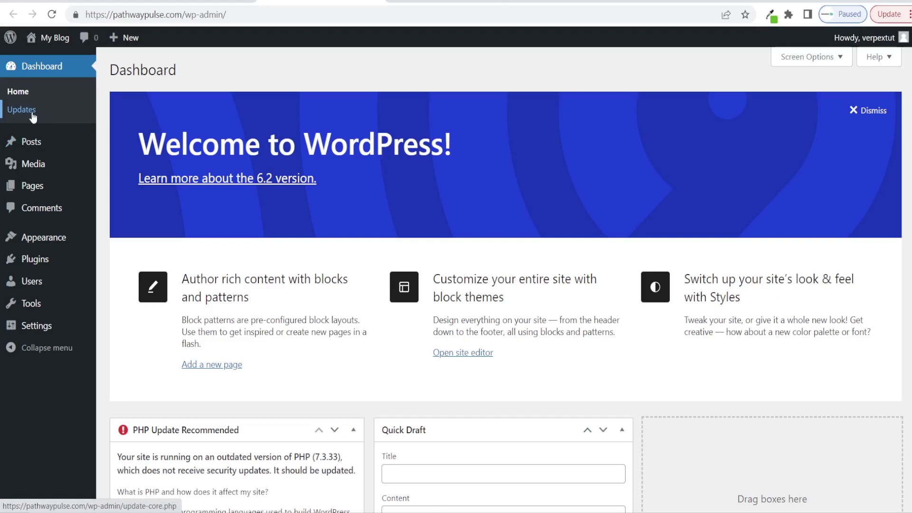
- Look through the dashboard's admin sections from Posts to Settings and check the blog's public home page
{"action": "mouse_move", "coordinate": [41, 145]}
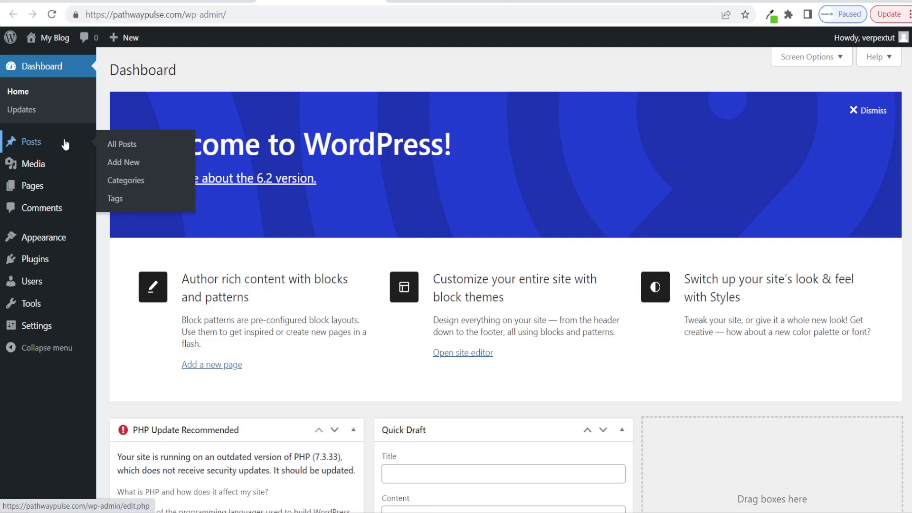
{"action": "mouse_move", "coordinate": [35, 171]}
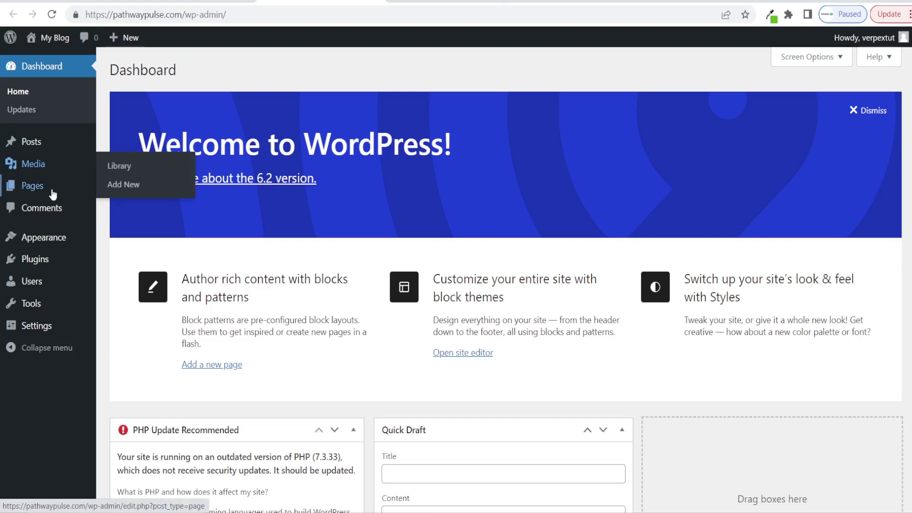
{"action": "mouse_move", "coordinate": [43, 191]}
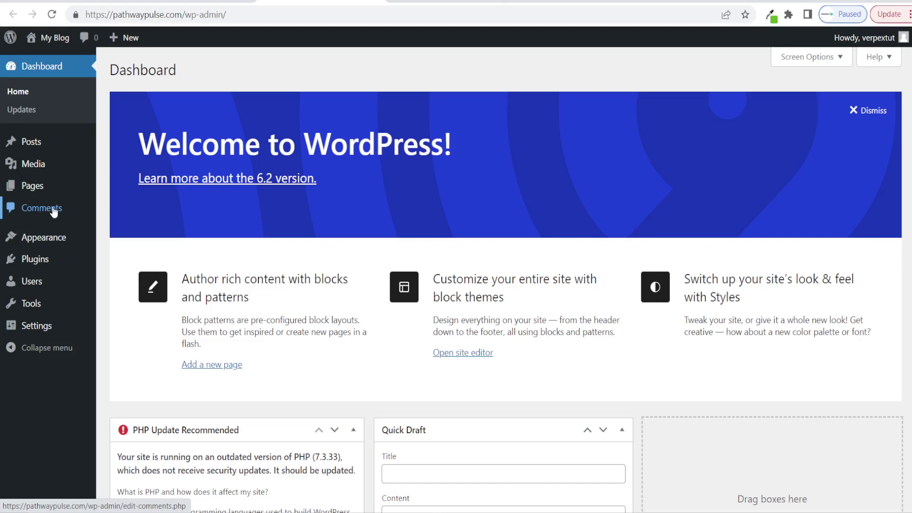
{"action": "mouse_move", "coordinate": [45, 239]}
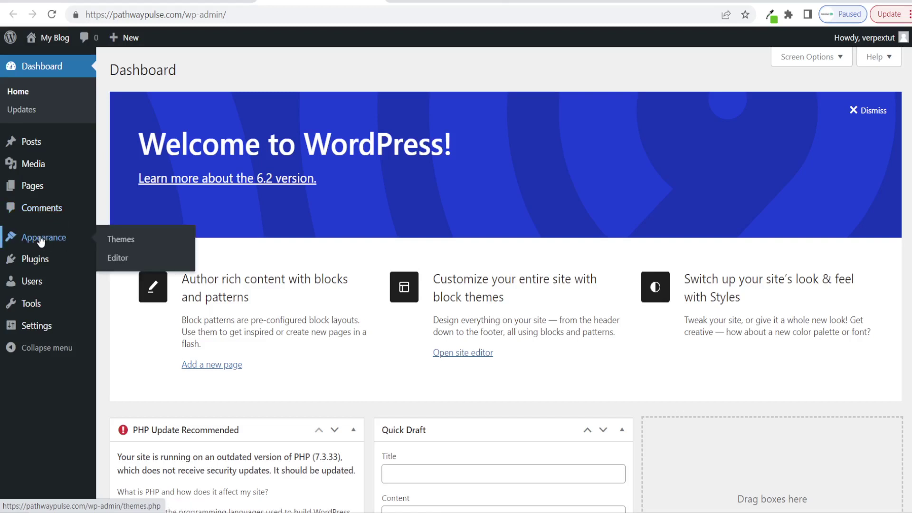
{"action": "left_click", "coordinate": [102, 242]}
{"action": "mouse_move", "coordinate": [44, 260]}
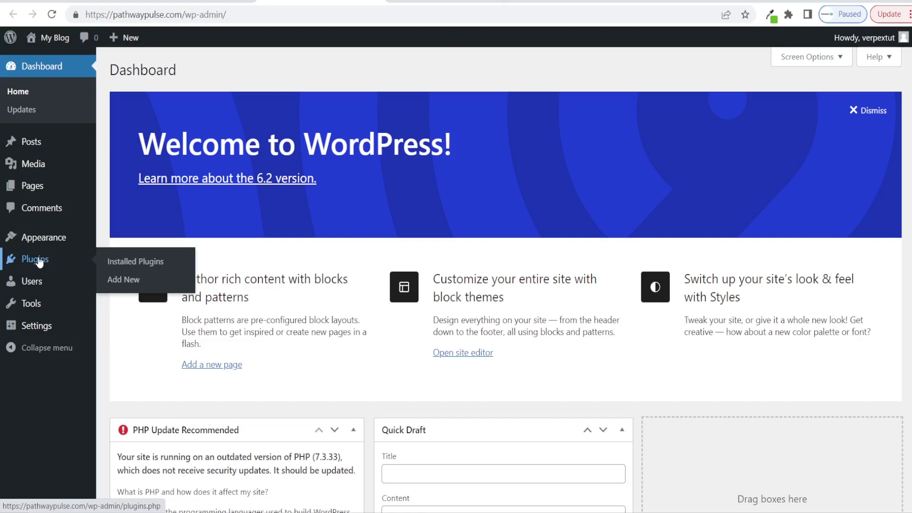
{"action": "mouse_move", "coordinate": [49, 287]}
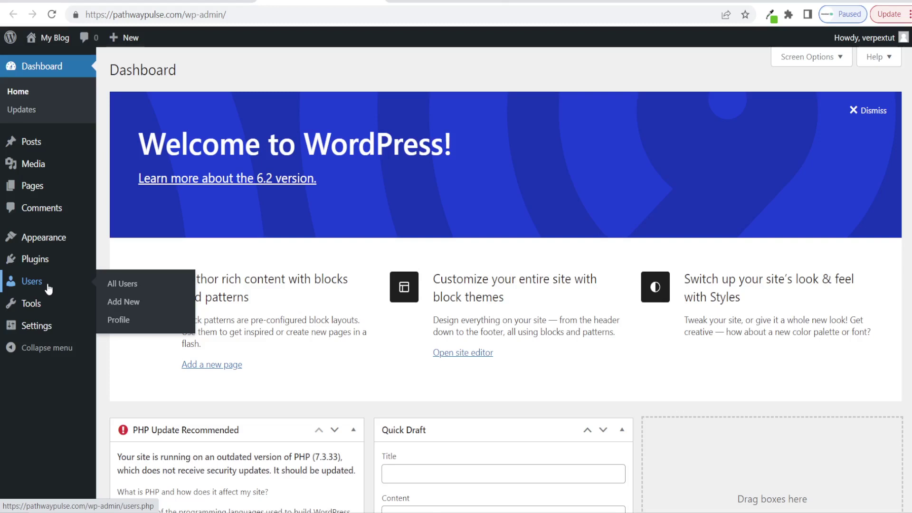
{"action": "mouse_move", "coordinate": [42, 307]}
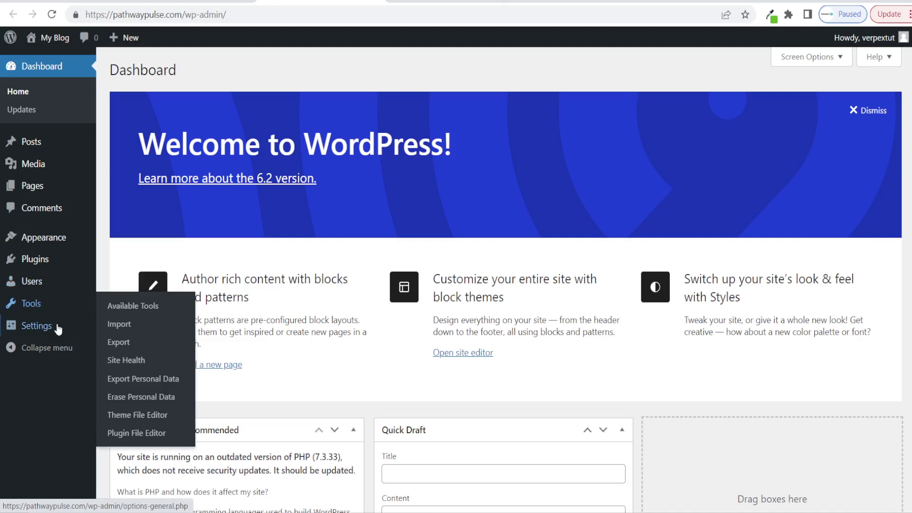
{"action": "mouse_move", "coordinate": [55, 336]}
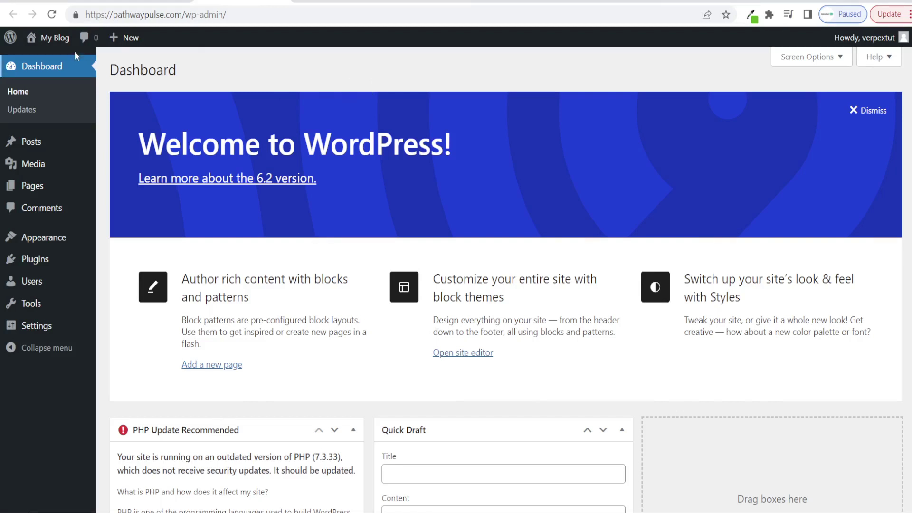
{"action": "left_click", "coordinate": [48, 38]}
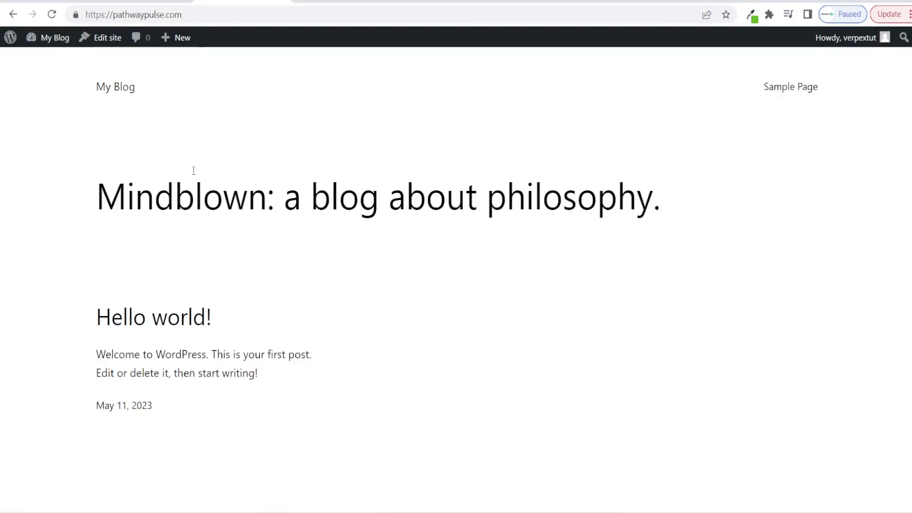
{"action": "left_click", "coordinate": [46, 43]}
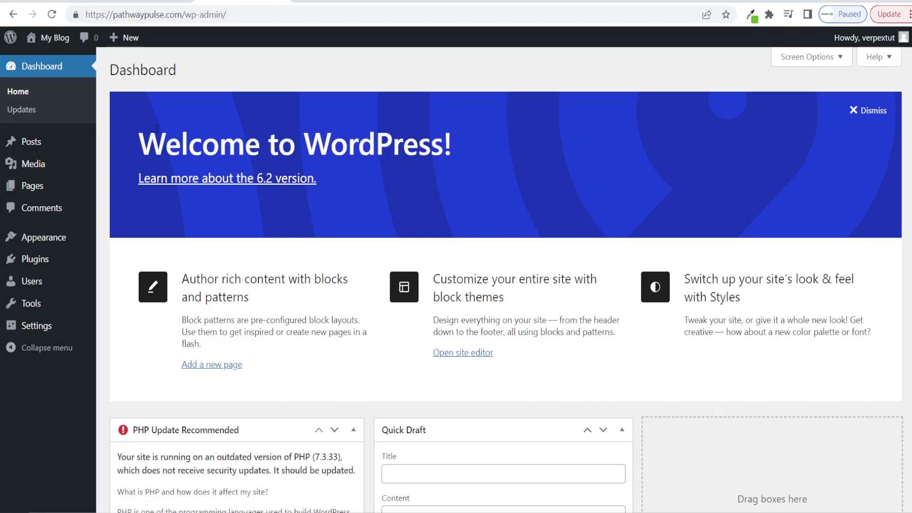
- Search the theme directory for ASTRA, and install and activate the Astra theme
{"action": "mouse_move", "coordinate": [56, 243]}
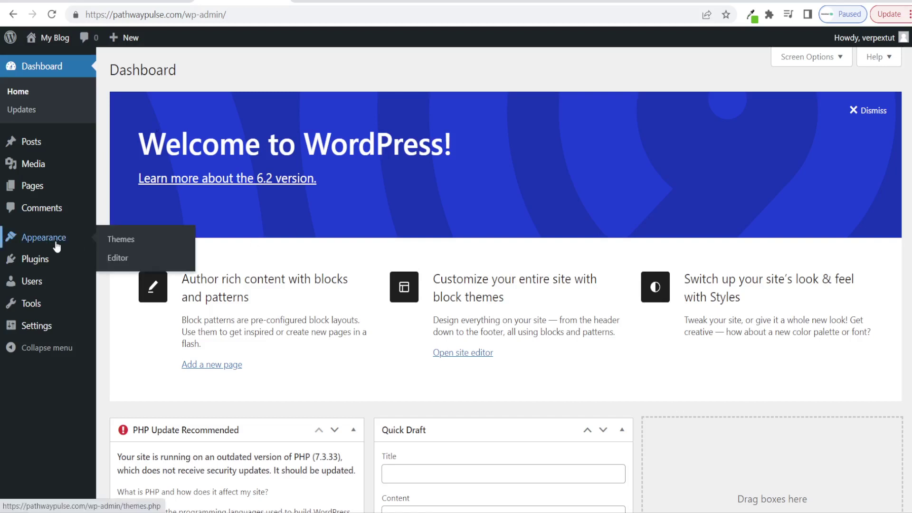
{"action": "left_click", "coordinate": [130, 245]}
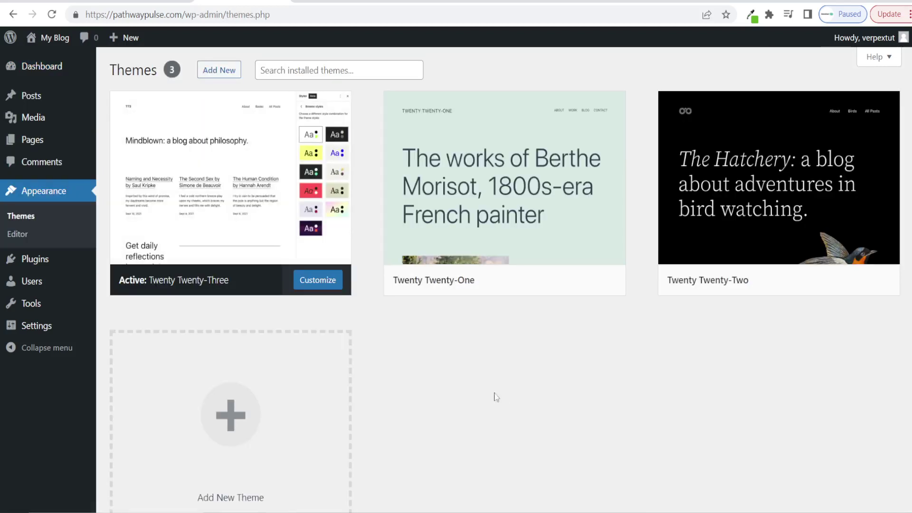
{"action": "left_click", "coordinate": [223, 75]}
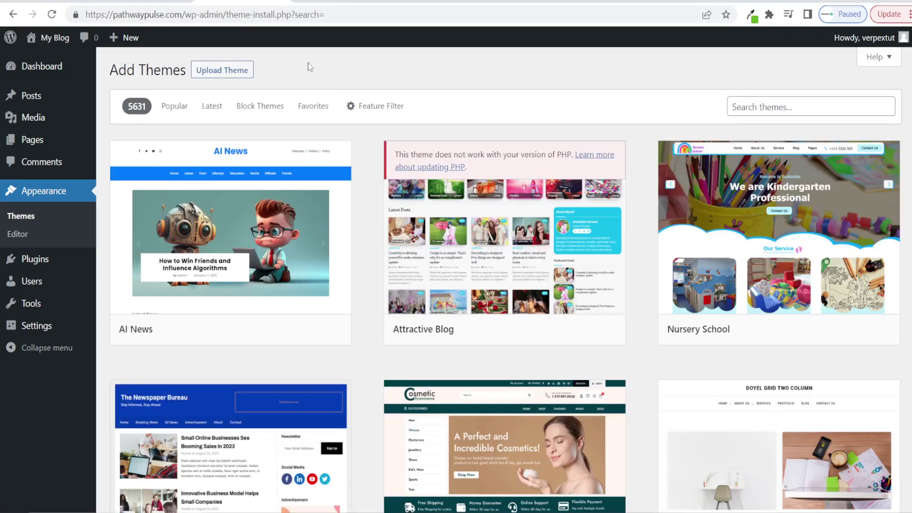
{"action": "left_click", "coordinate": [774, 107]}
{"action": "type", "text": "ASTRA"}
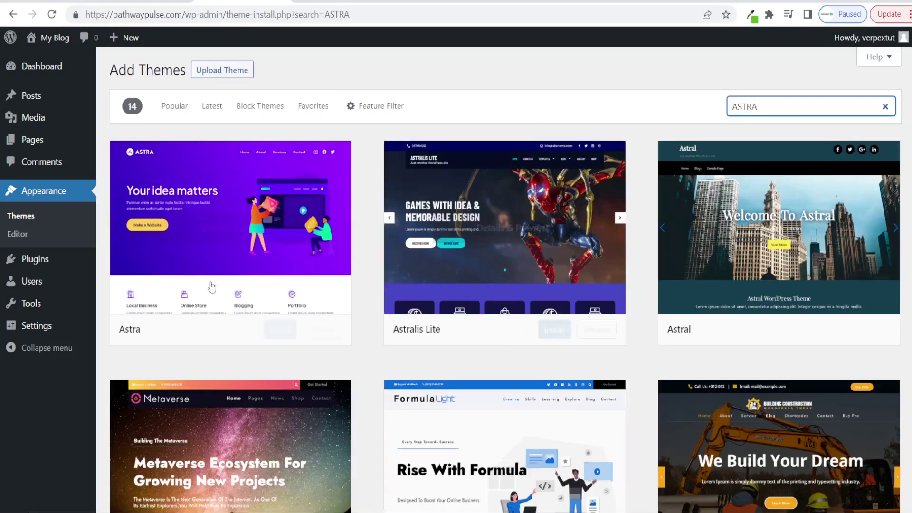
{"action": "mouse_move", "coordinate": [224, 241]}
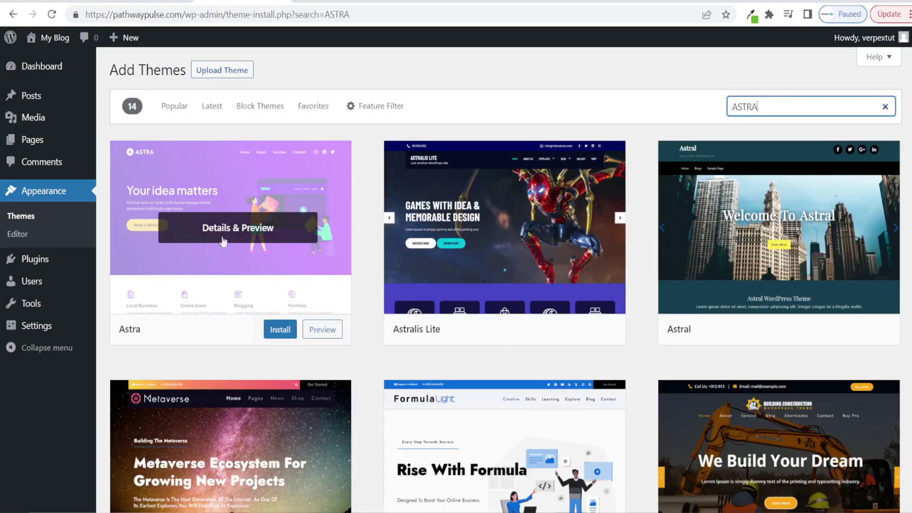
{"action": "left_click", "coordinate": [283, 331]}
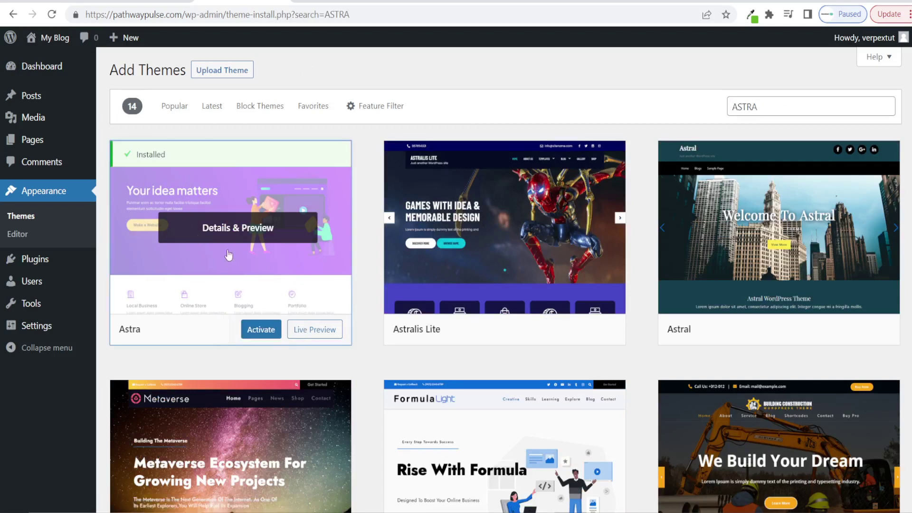
{"action": "left_click", "coordinate": [260, 337]}
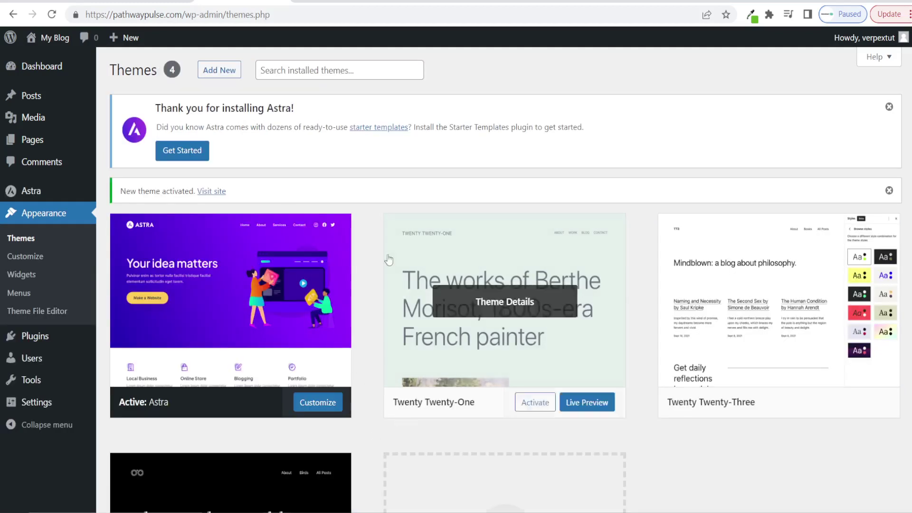
- Search the plugin directory for STARTER TEMPLATES, and install and activate the Starter Templates plugin by Brainstorm Force
{"action": "left_click", "coordinate": [58, 40]}
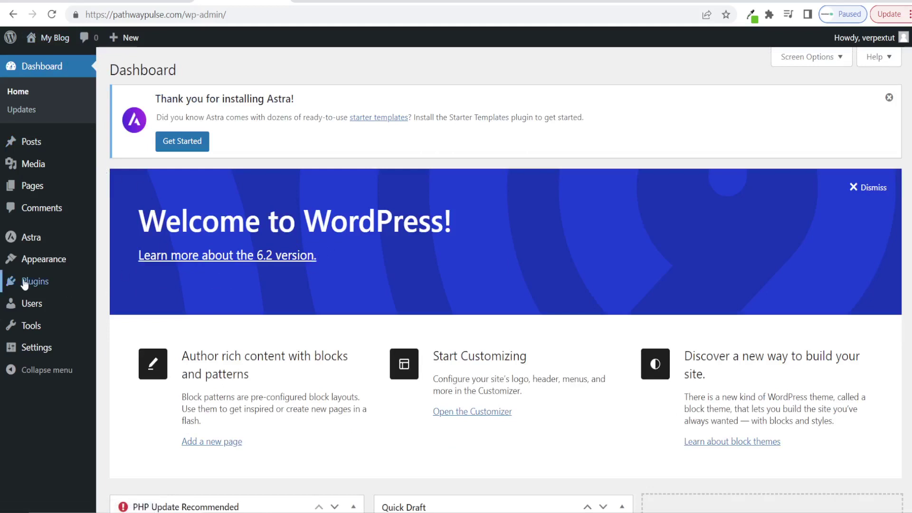
{"action": "mouse_move", "coordinate": [42, 282]}
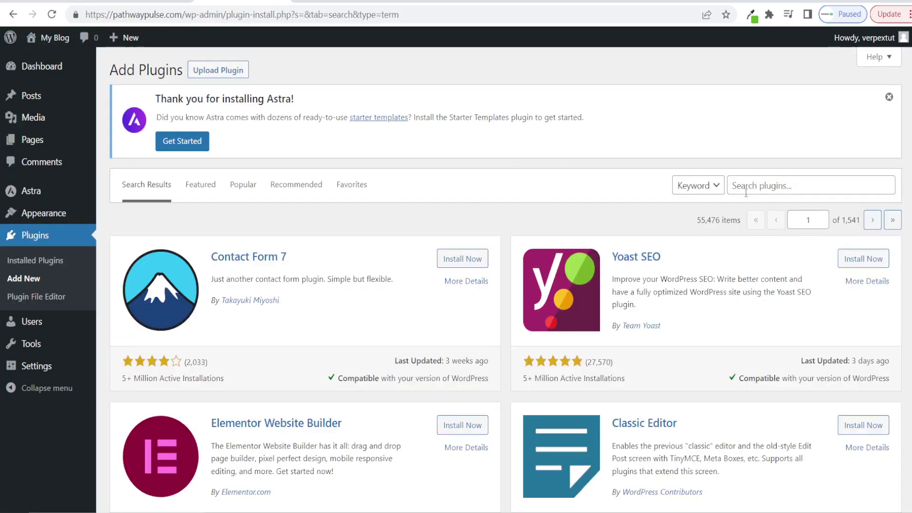
{"action": "left_click", "coordinate": [748, 187]}
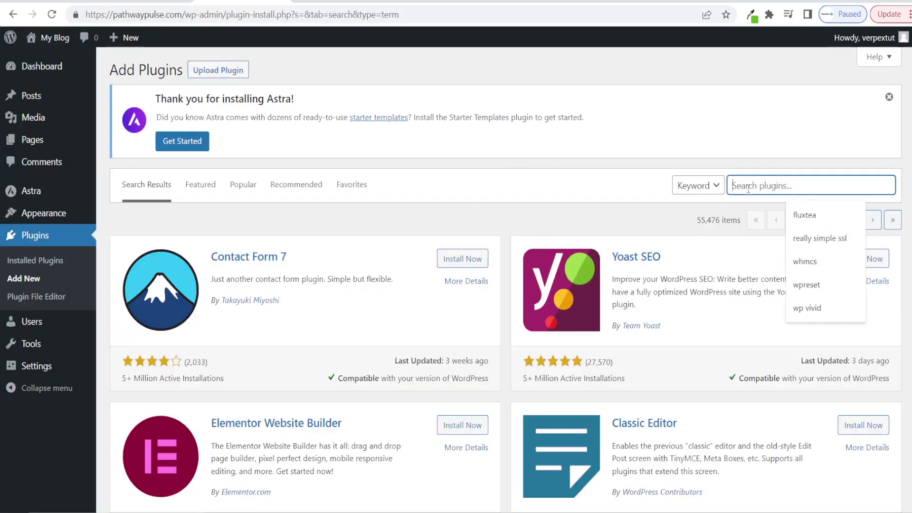
{"action": "type", "text": "STARTER TEMPLATES"}
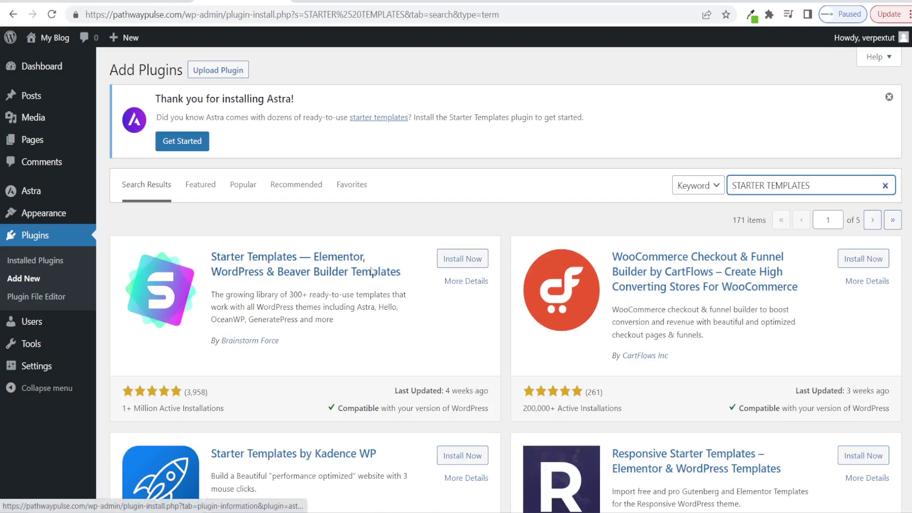
{"action": "left_click", "coordinate": [462, 259]}
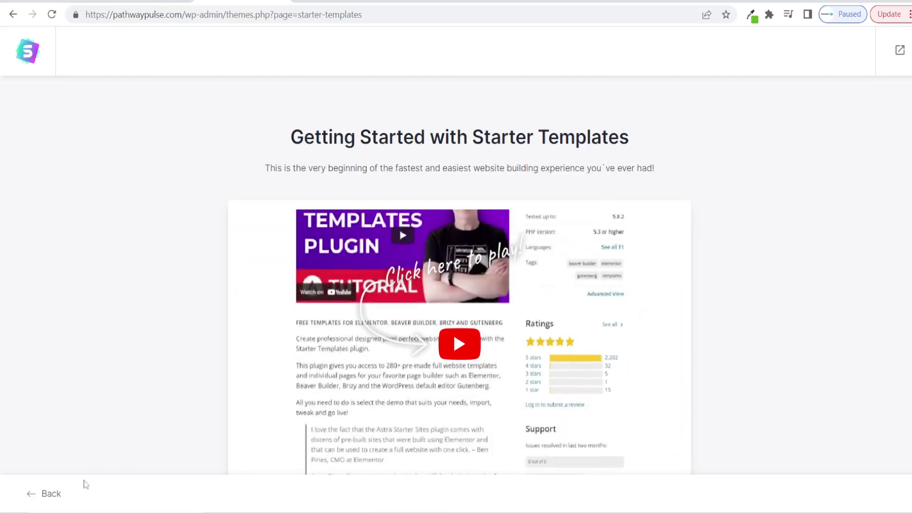
- Open the Starter Templates library from the installed plugins, start building the website, and choose Elementor as the page builder
{"action": "left_click", "coordinate": [45, 494]}
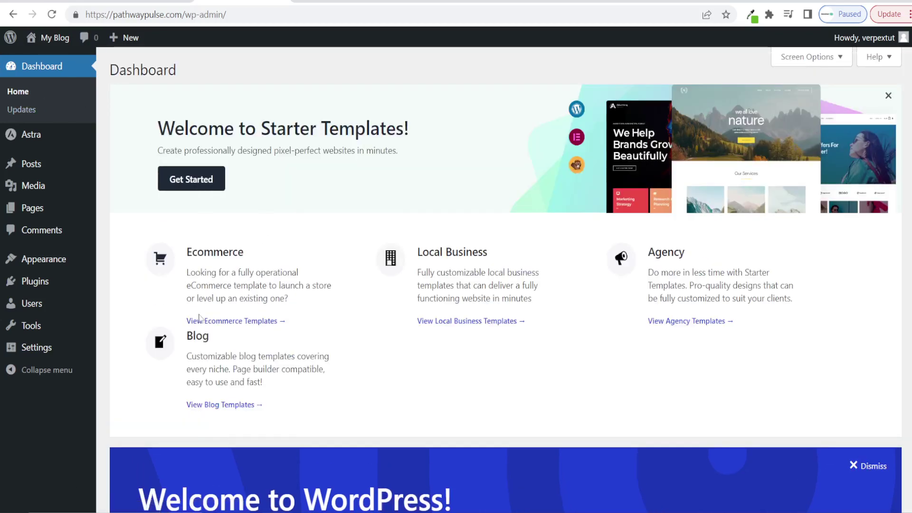
{"action": "left_click", "coordinate": [50, 283]}
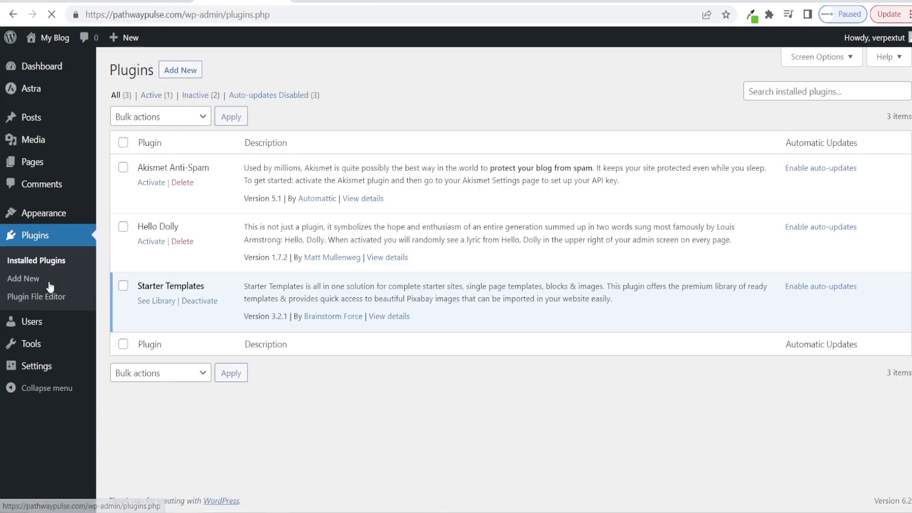
{"action": "left_click", "coordinate": [157, 304]}
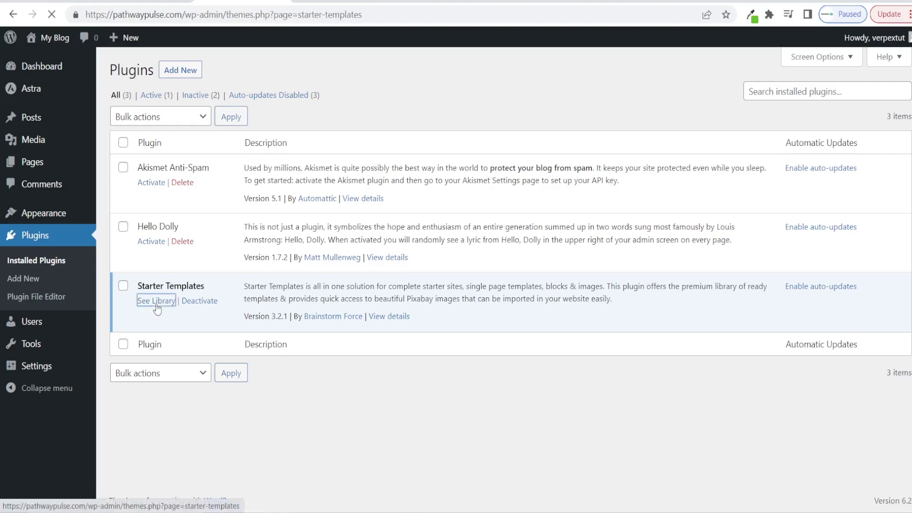
{"action": "scroll", "coordinate": [782, 200], "scroll_direction": "down", "scroll_amount": 2}
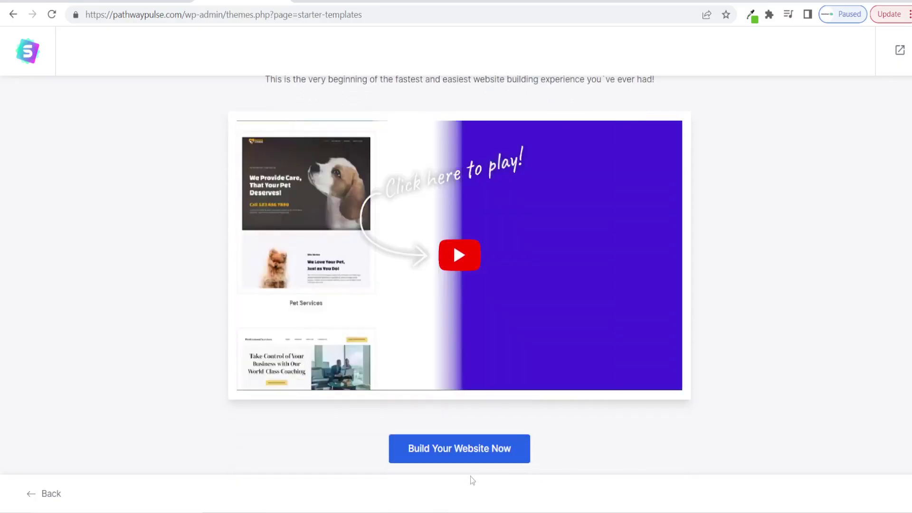
{"action": "left_click", "coordinate": [464, 450]}
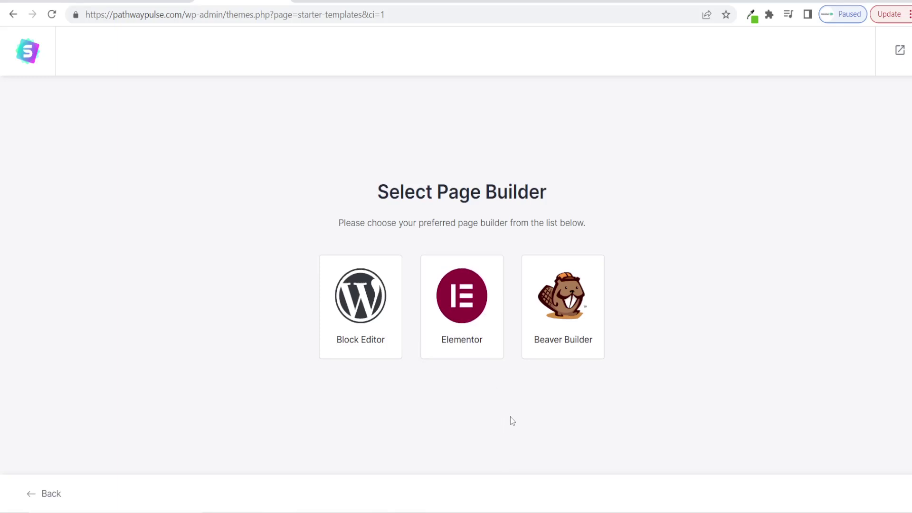
{"action": "left_click", "coordinate": [457, 304]}
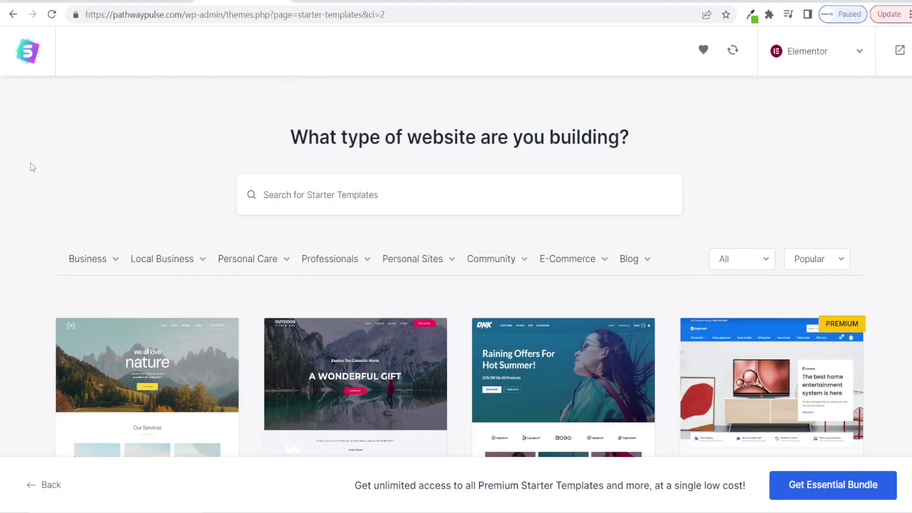
- Browse the starter templates, select Outdoor Adventure, and skip the logo upload
{"action": "scroll", "coordinate": [21, 161], "scroll_direction": "down", "scroll_amount": 3}
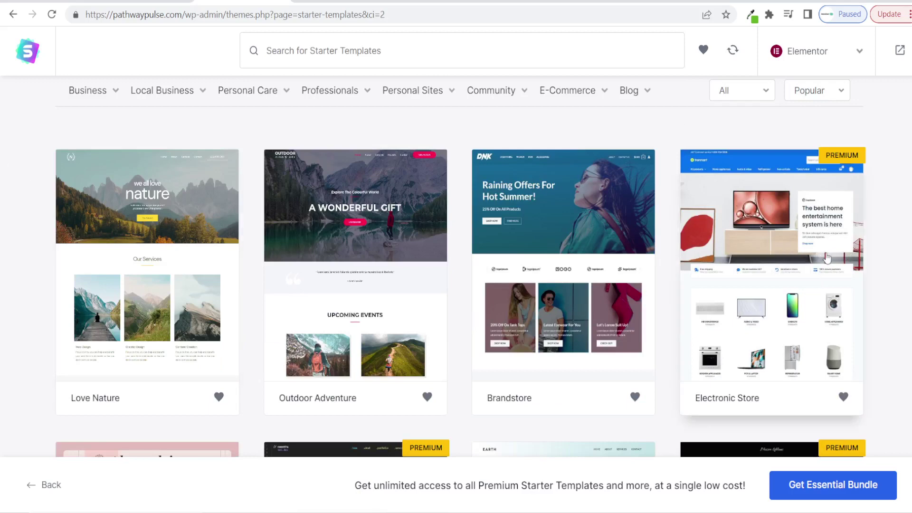
{"action": "scroll", "coordinate": [897, 256], "scroll_direction": "down", "scroll_amount": 5}
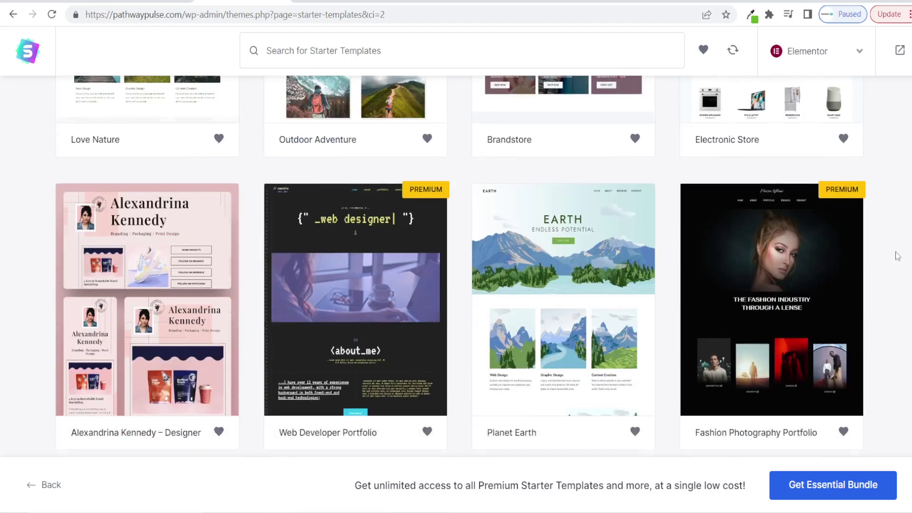
{"action": "scroll", "coordinate": [895, 255], "scroll_direction": "up", "scroll_amount": 8}
{"action": "scroll", "coordinate": [897, 256], "scroll_direction": "down", "scroll_amount": 2}
{"action": "scroll", "coordinate": [897, 257], "scroll_direction": "down", "scroll_amount": 2}
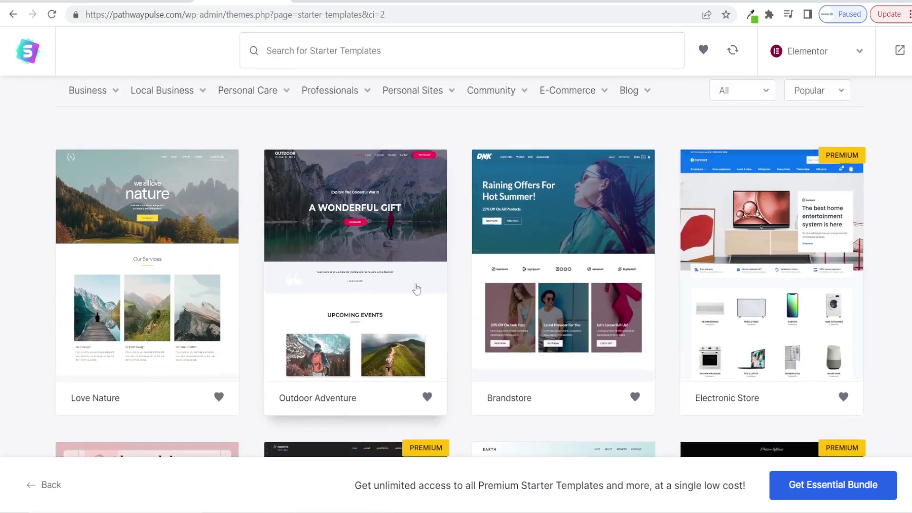
{"action": "scroll", "coordinate": [369, 228], "scroll_direction": "up", "scroll_amount": 1}
{"action": "left_click", "coordinate": [352, 237]}
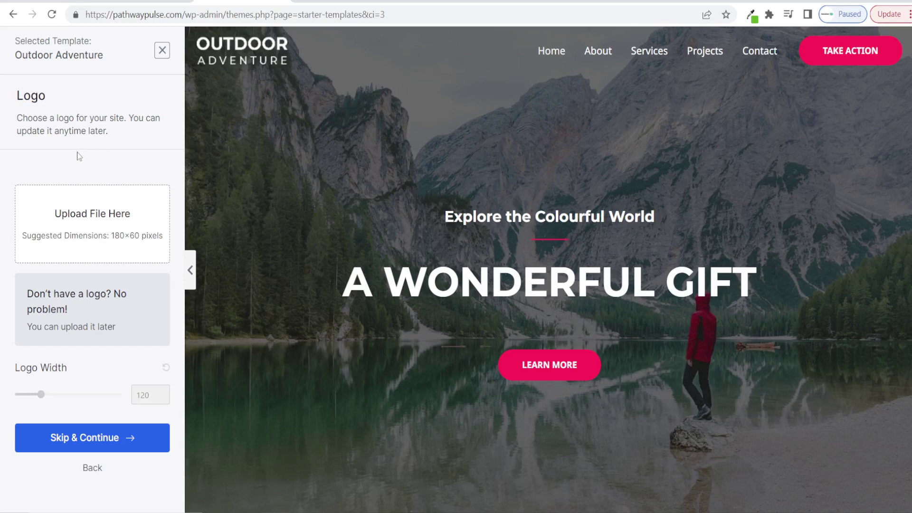
{"action": "left_click", "coordinate": [91, 446]}
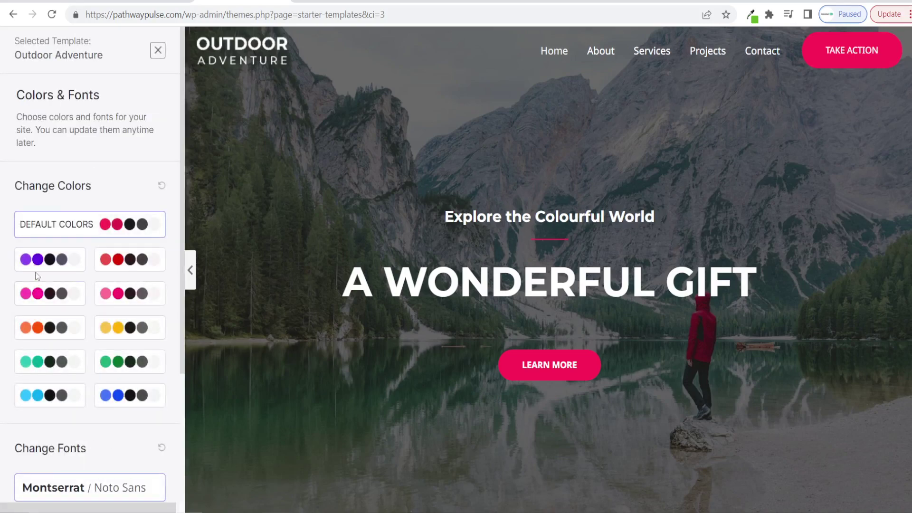
- Try several color palettes on the Outdoor Adventure template and apply the yellow one
{"action": "left_click", "coordinate": [46, 262]}
{"action": "left_click", "coordinate": [128, 261]}
{"action": "left_click", "coordinate": [131, 297]}
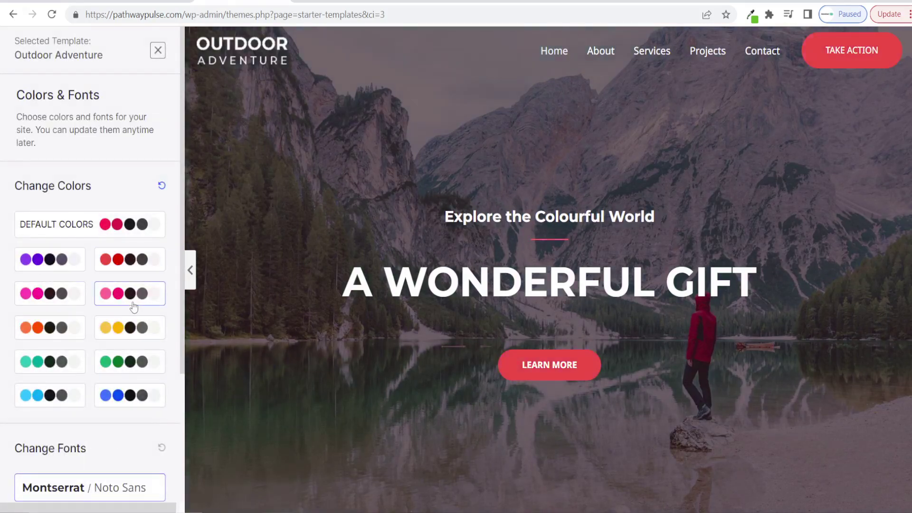
{"action": "left_click", "coordinate": [130, 327]}
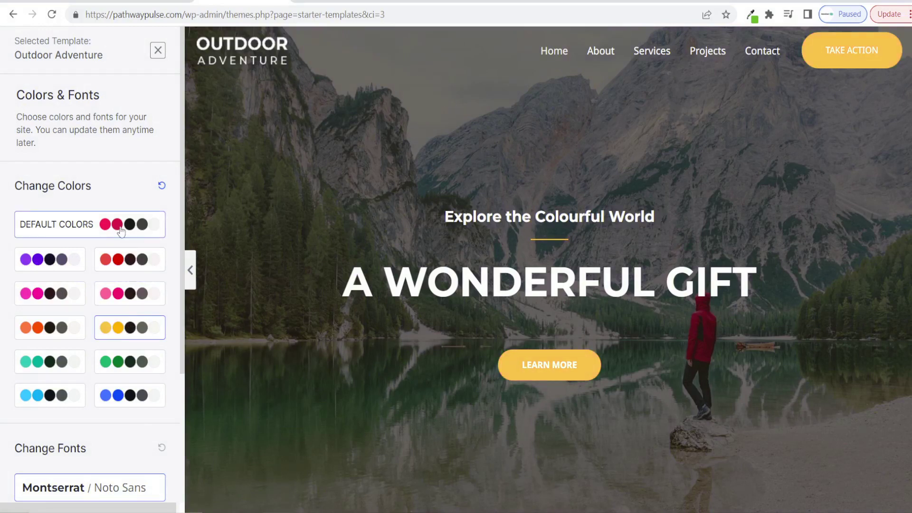
- Keep the Montserrat / Noto Sans fonts, leave the advanced import options enabled, and submit the form to build the website
{"action": "scroll", "coordinate": [131, 327], "scroll_direction": "down", "scroll_amount": 4}
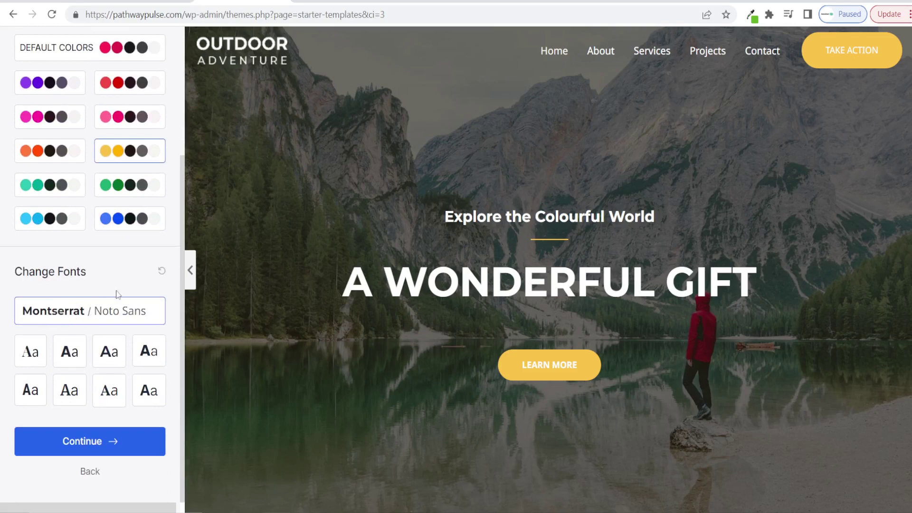
{"action": "left_click", "coordinate": [96, 451]}
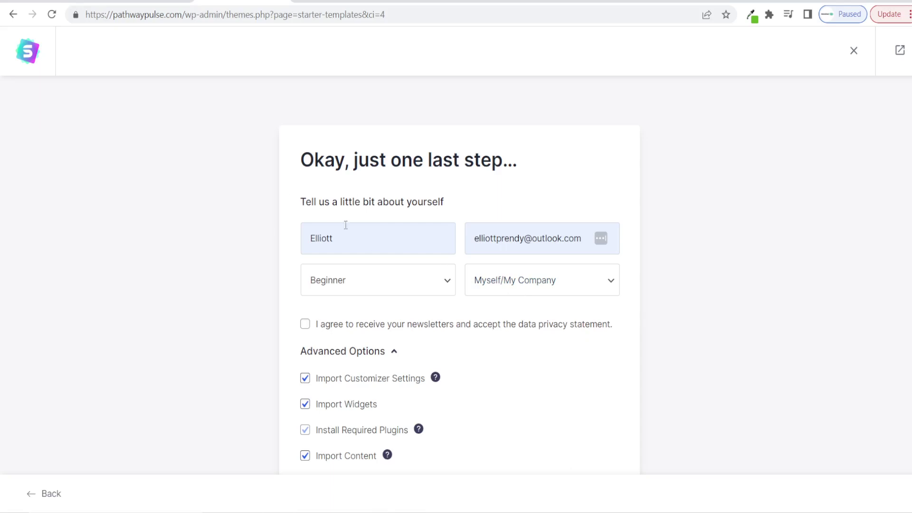
{"action": "scroll", "coordinate": [563, 294], "scroll_direction": "down", "scroll_amount": 3}
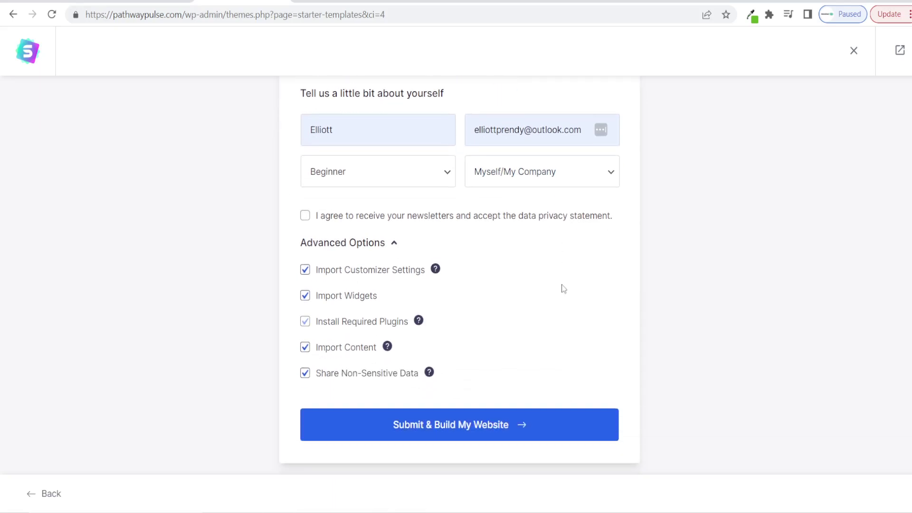
{"action": "left_click", "coordinate": [473, 430]}
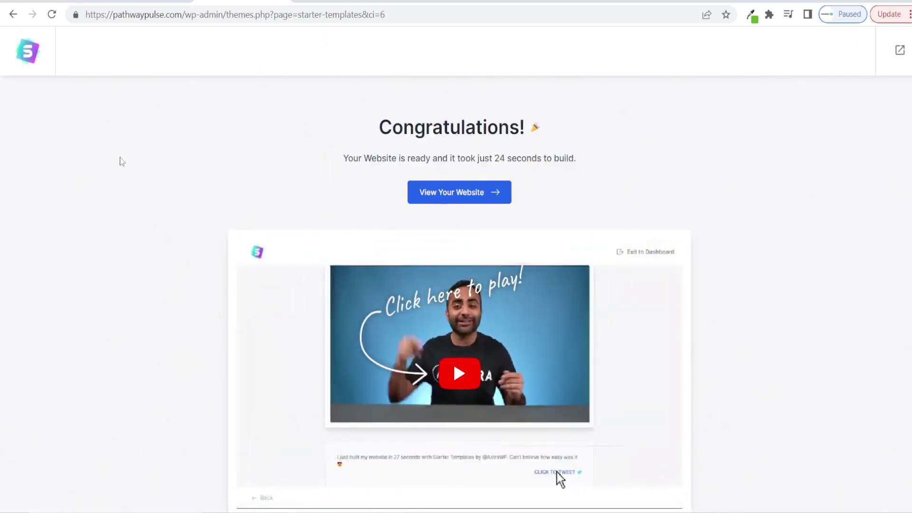
- View the built website and examine its home page layout, Services page and Projects page
{"action": "left_click", "coordinate": [457, 198]}
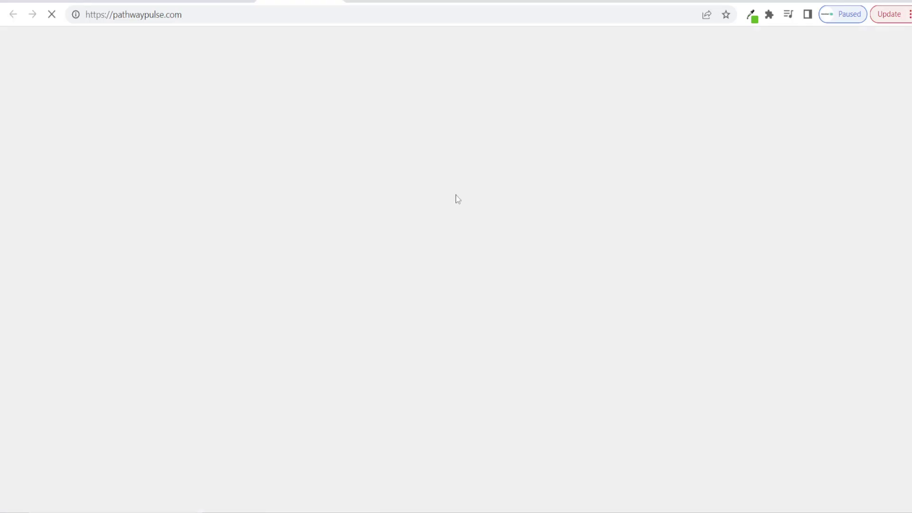
{"action": "scroll", "coordinate": [284, 178], "scroll_direction": "down", "scroll_amount": 20}
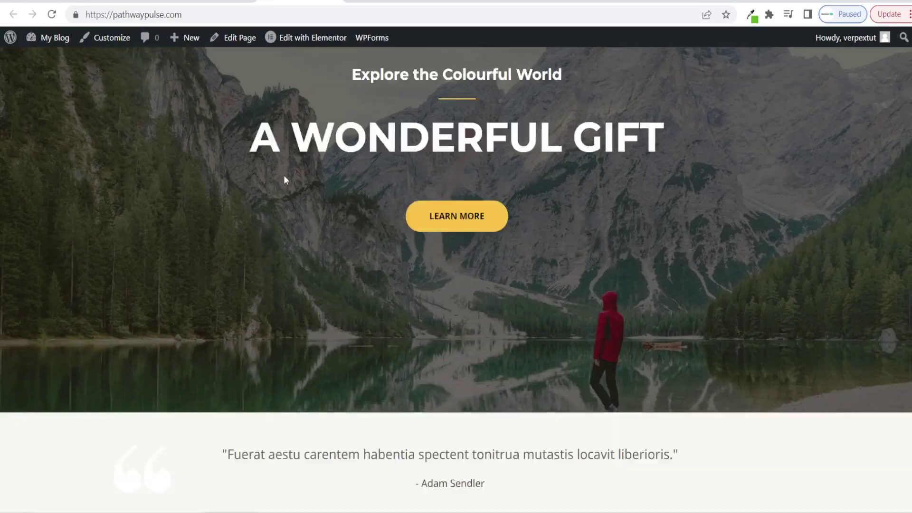
{"action": "scroll", "coordinate": [285, 179], "scroll_direction": "down", "scroll_amount": 5}
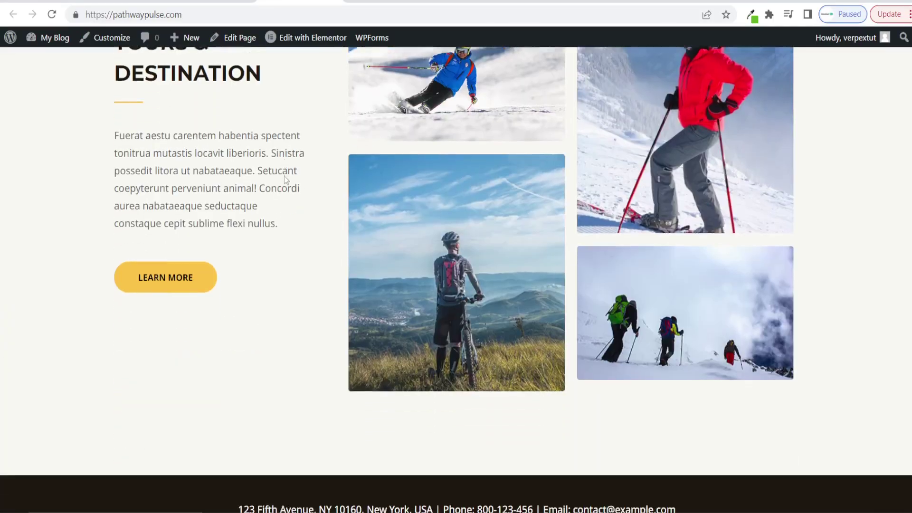
{"action": "scroll", "coordinate": [285, 180], "scroll_direction": "up", "scroll_amount": 15}
{"action": "scroll", "coordinate": [284, 180], "scroll_direction": "up", "scroll_amount": 8}
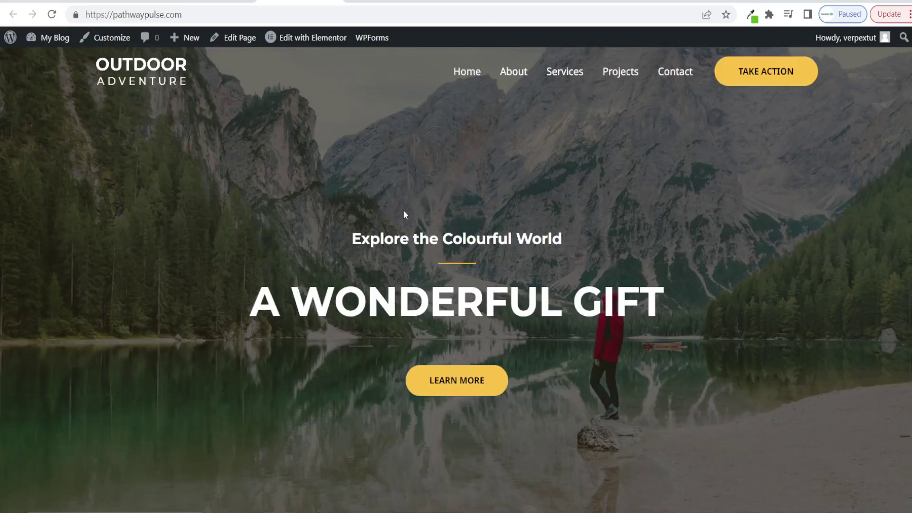
{"action": "left_click", "coordinate": [567, 80]}
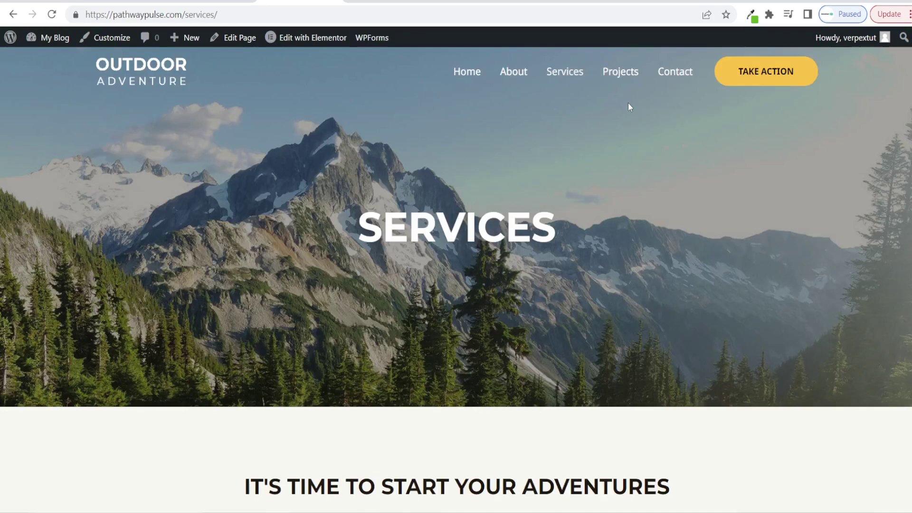
{"action": "left_click", "coordinate": [631, 73]}
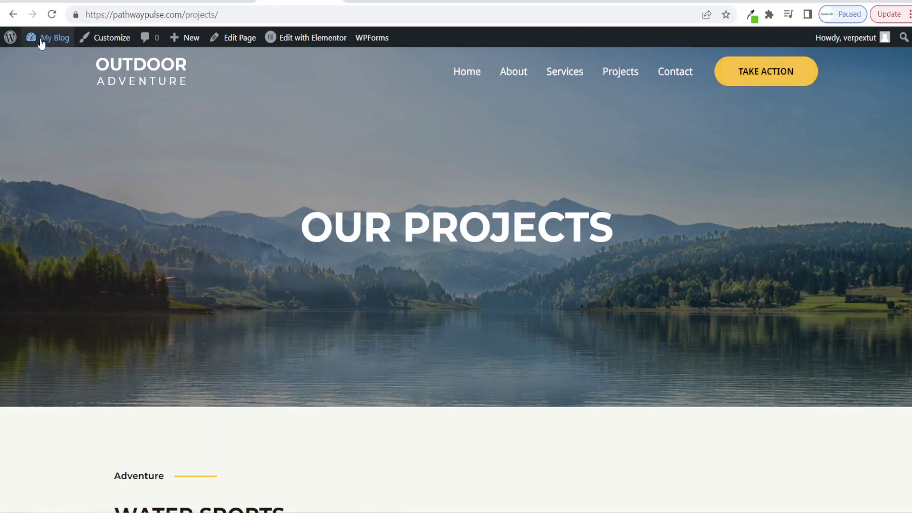
- Return to the WordPress dashboard and move the Projects, Sample Page and Services pages to the trash
{"action": "mouse_move", "coordinate": [43, 42]}
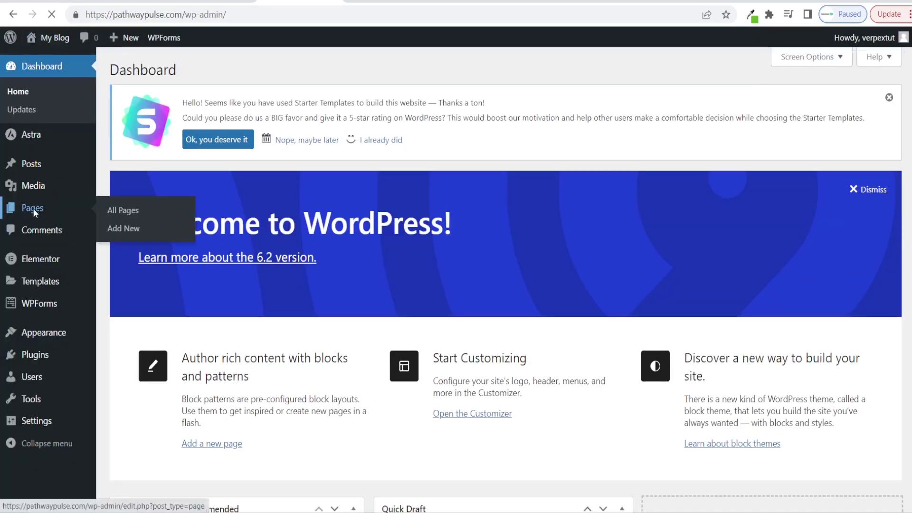
{"action": "left_click", "coordinate": [33, 208]}
{"action": "scroll", "coordinate": [434, 274], "scroll_direction": "down", "scroll_amount": 1}
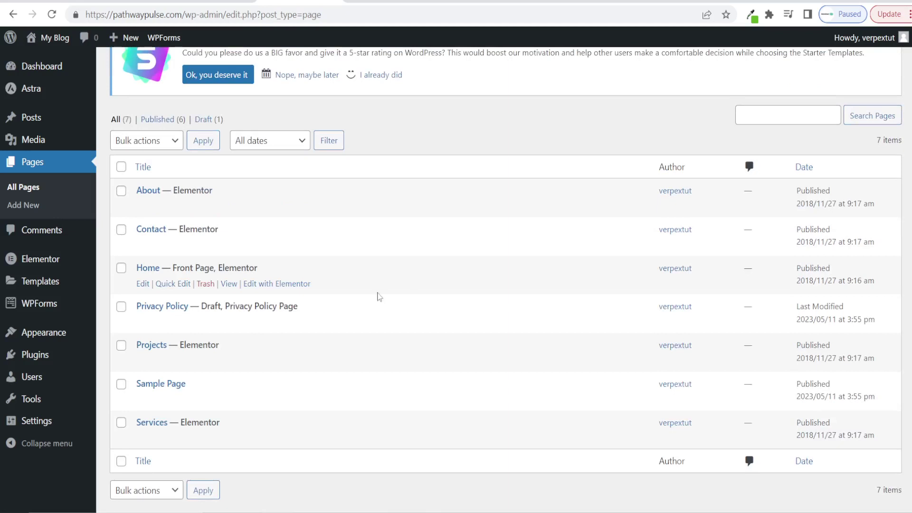
{"action": "left_click", "coordinate": [122, 346]}
{"action": "left_click", "coordinate": [121, 384]}
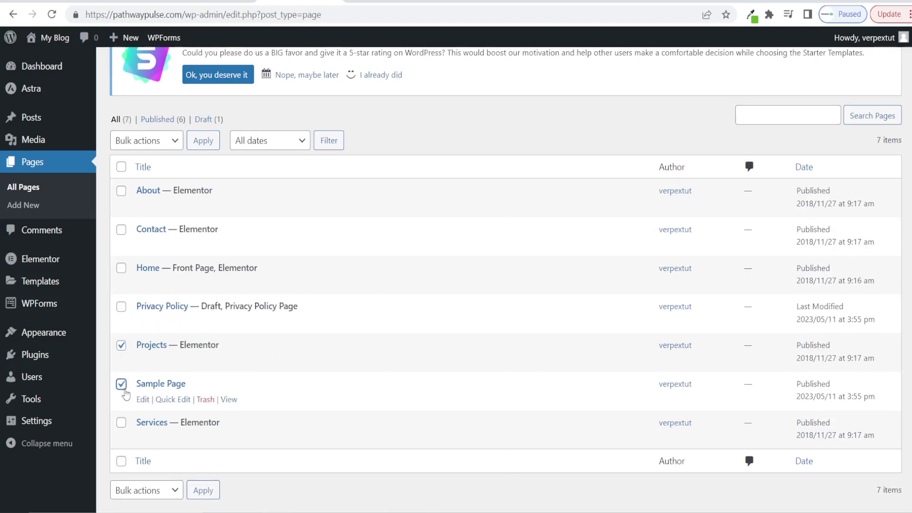
{"action": "left_click", "coordinate": [121, 426]}
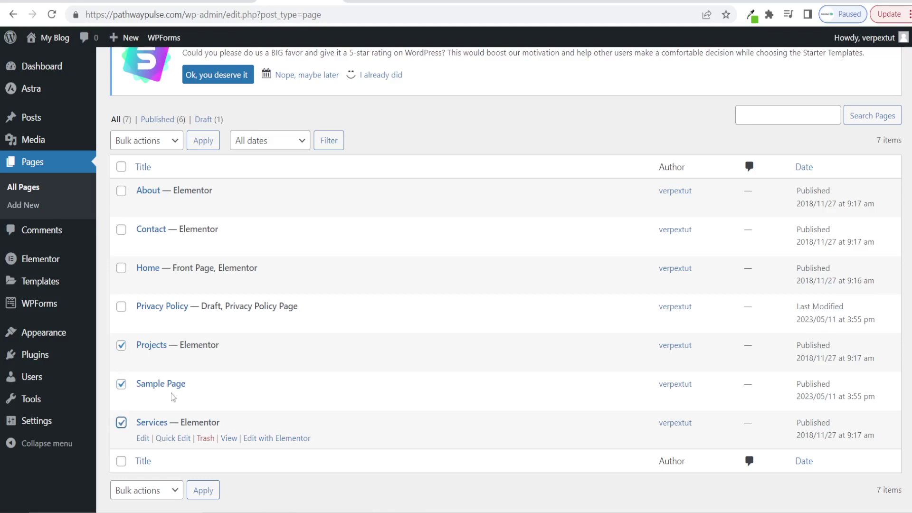
{"action": "left_click", "coordinate": [151, 148]}
{"action": "left_click", "coordinate": [140, 183]}
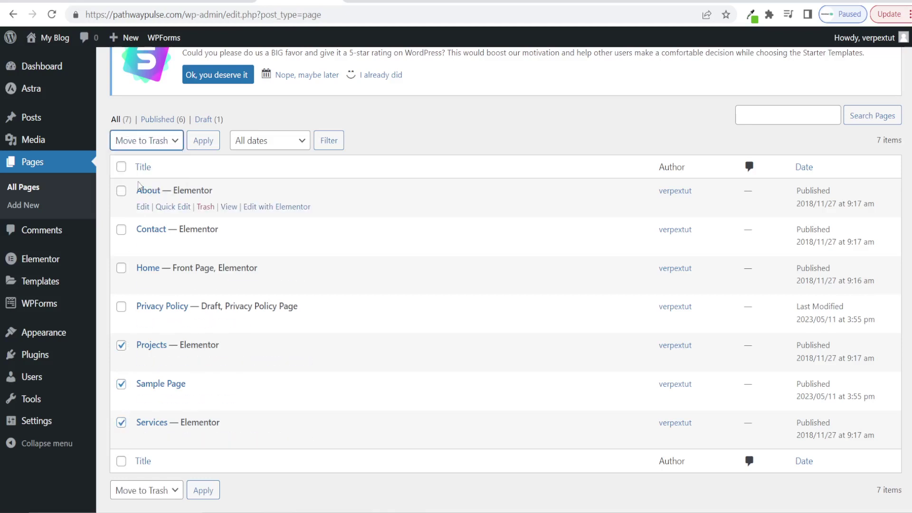
{"action": "left_click", "coordinate": [203, 141]}
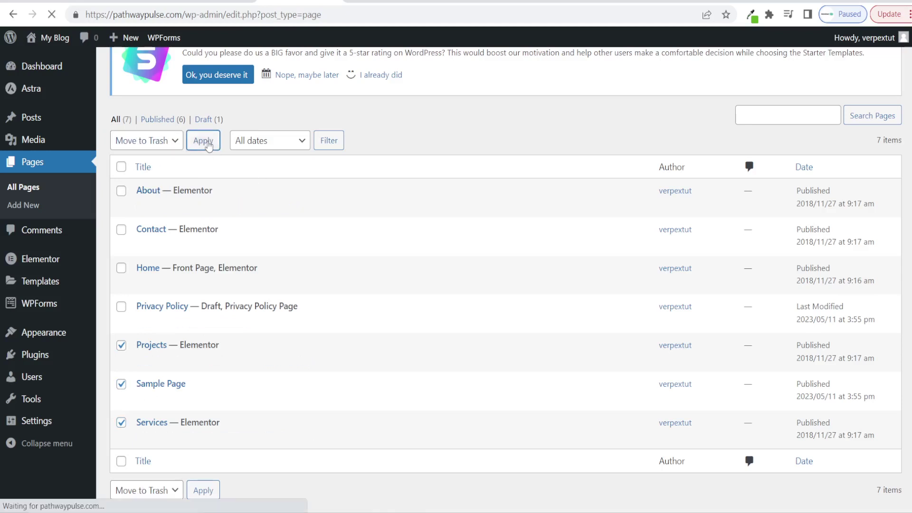
- Permanently delete all the pages in the trash
{"action": "left_click", "coordinate": [242, 220]}
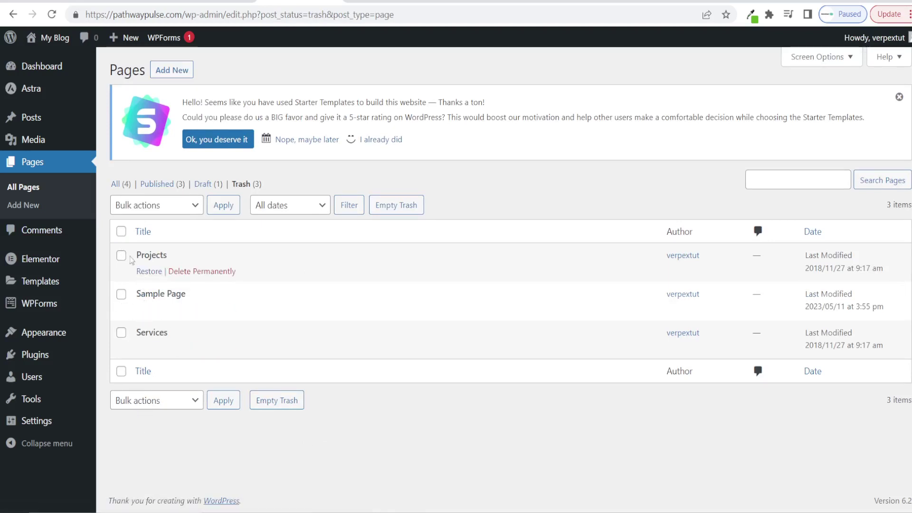
{"action": "left_click", "coordinate": [121, 233]}
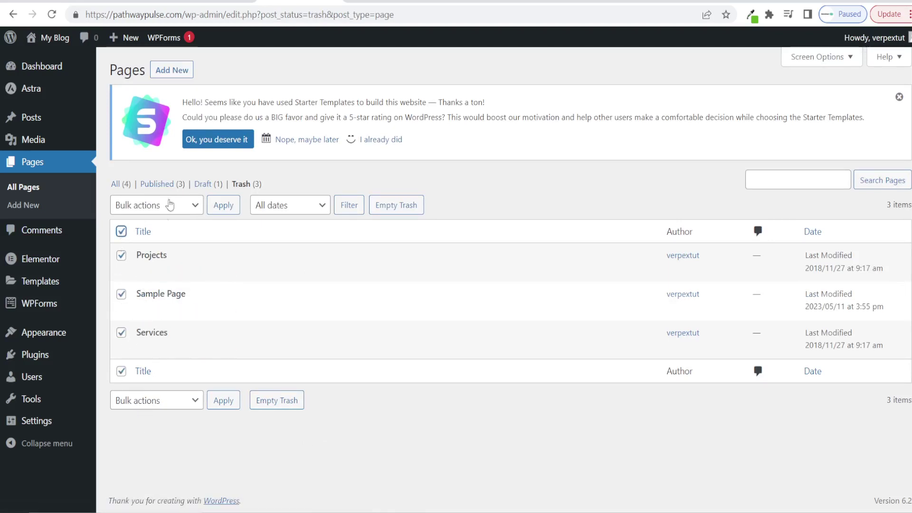
{"action": "left_click", "coordinate": [151, 210]}
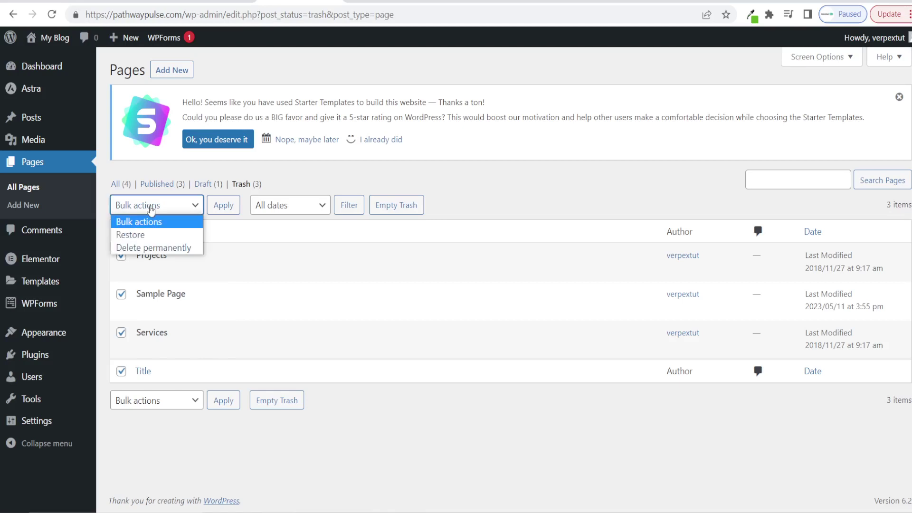
{"action": "left_click", "coordinate": [145, 249]}
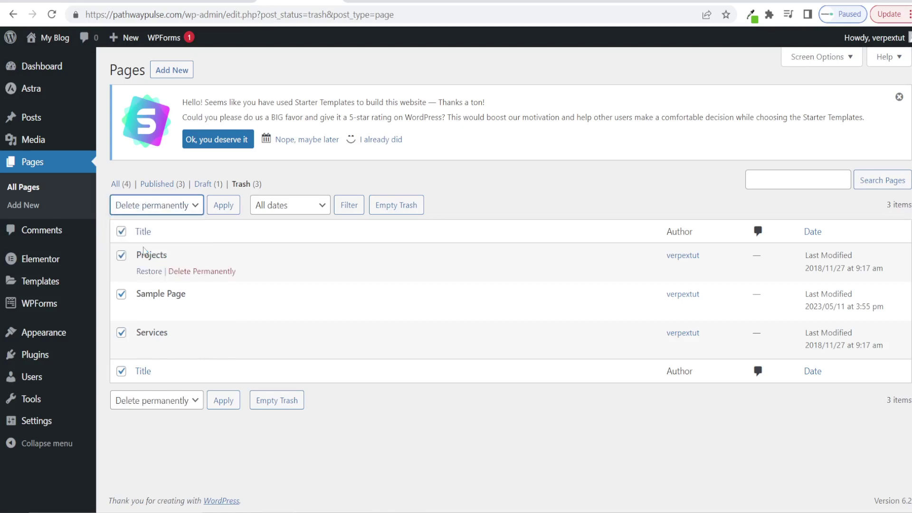
{"action": "left_click", "coordinate": [224, 211]}
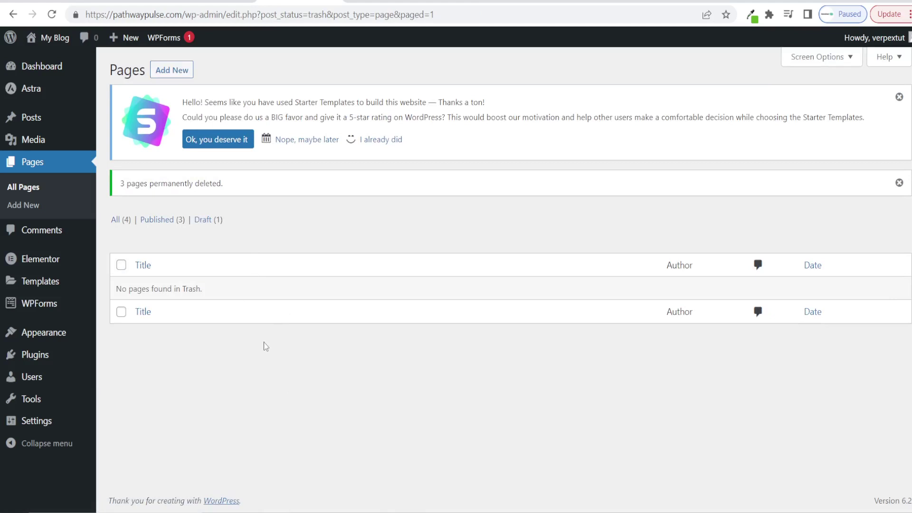
- Delete the inactive Akismet Anti-Spam and Hello Dolly plugins
{"action": "left_click", "coordinate": [35, 354]}
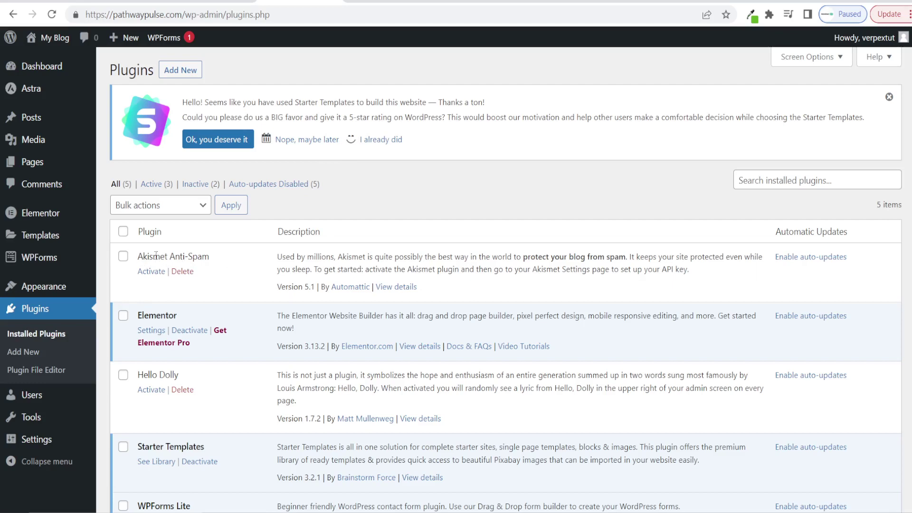
{"action": "left_click", "coordinate": [183, 273]}
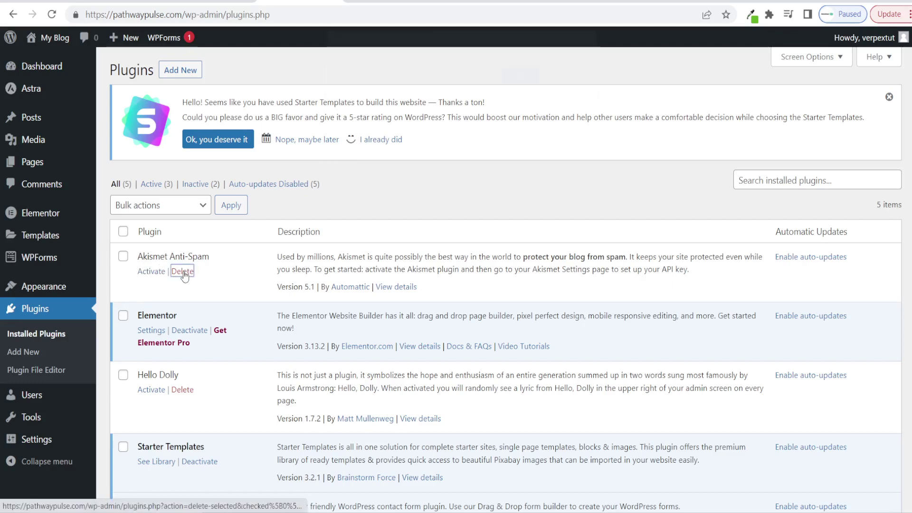
{"action": "left_click", "coordinate": [520, 86]}
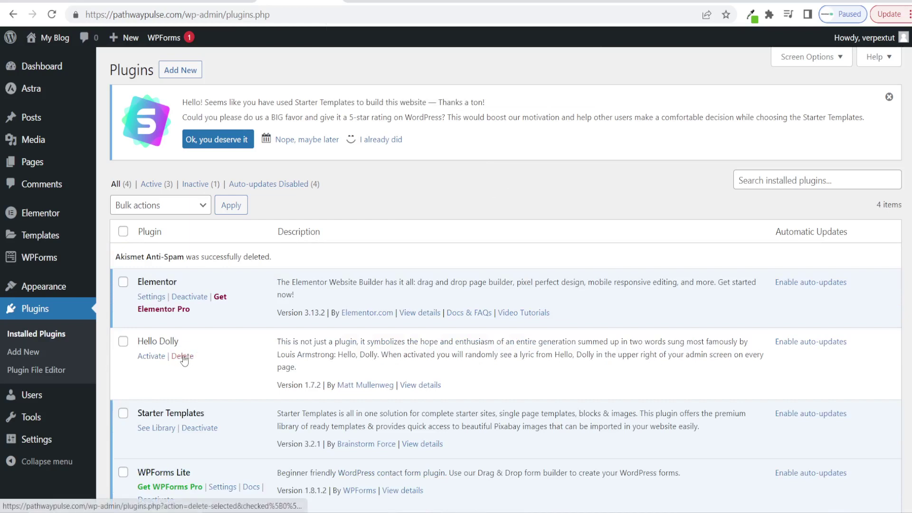
{"action": "left_click", "coordinate": [182, 355]}
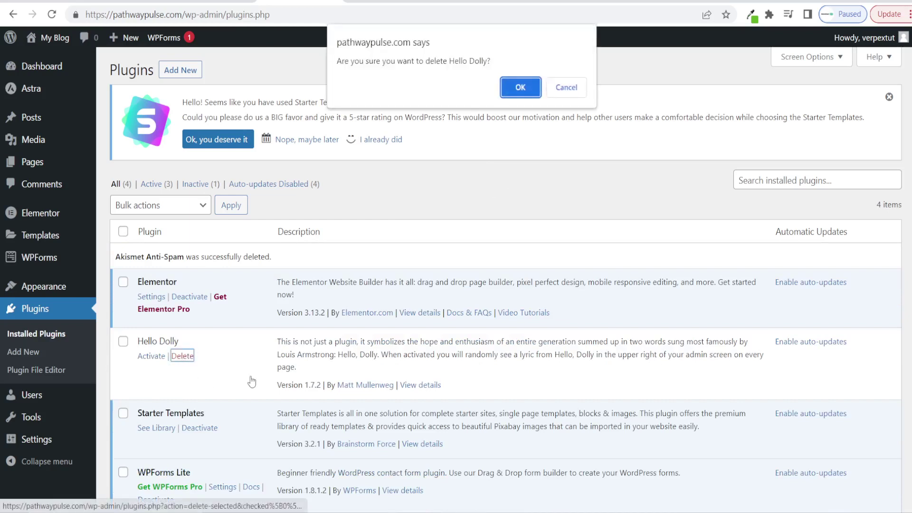
{"action": "left_click", "coordinate": [517, 90]}
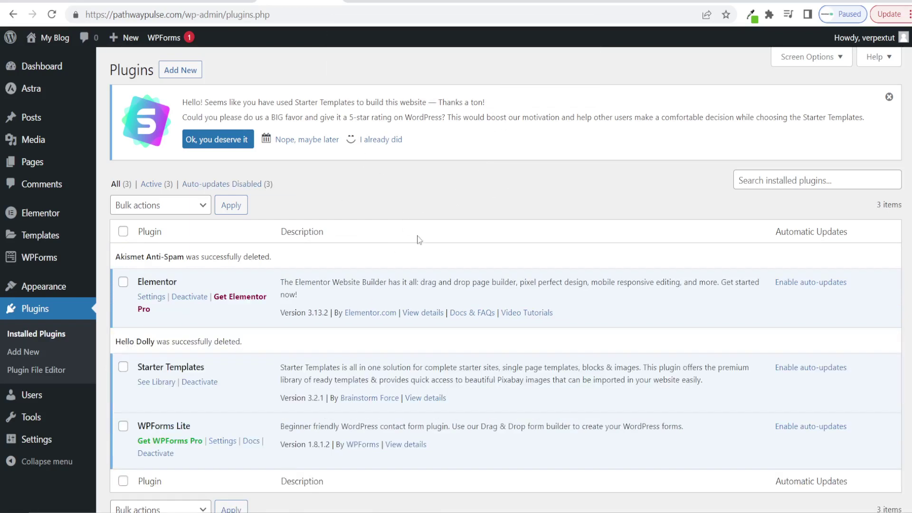
- Visit the live home page and review its navigation menu, hero banner, events and tours sections
{"action": "left_click", "coordinate": [55, 43]}
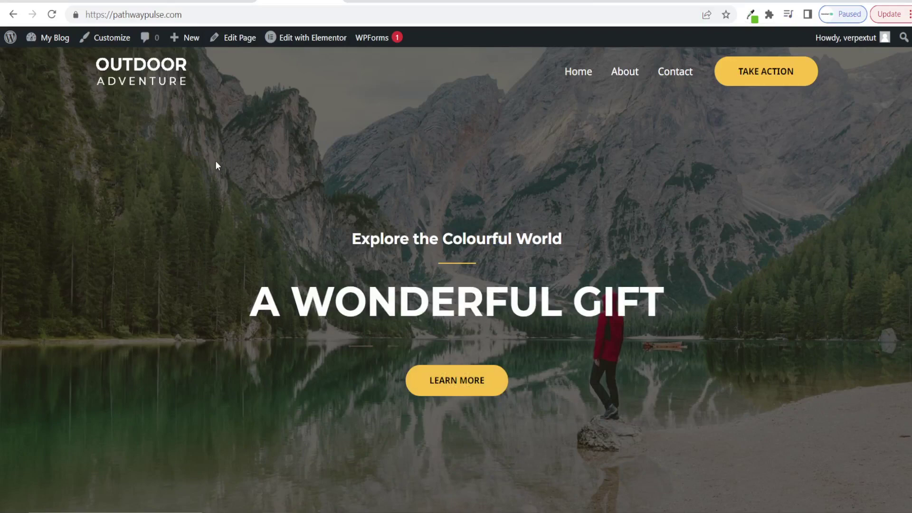
{"action": "scroll", "coordinate": [201, 179], "scroll_direction": "down", "scroll_amount": 12}
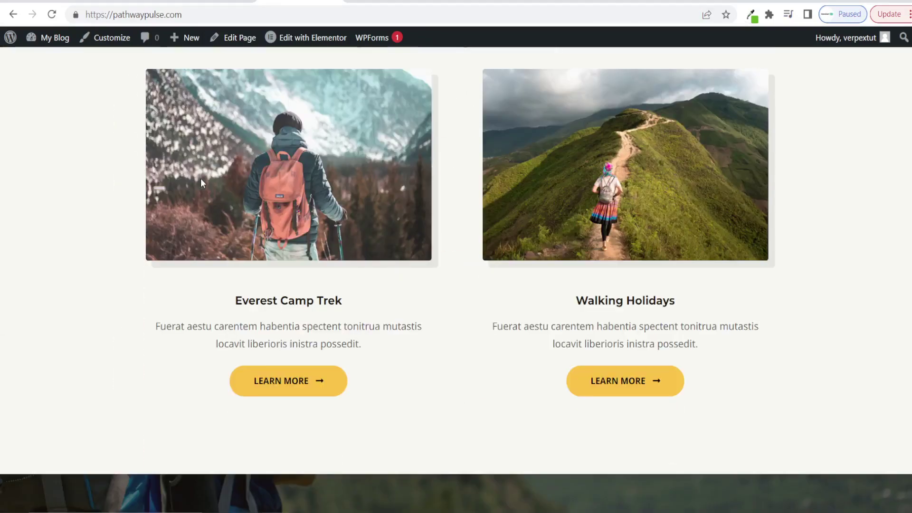
{"action": "scroll", "coordinate": [203, 182], "scroll_direction": "down", "scroll_amount": 16}
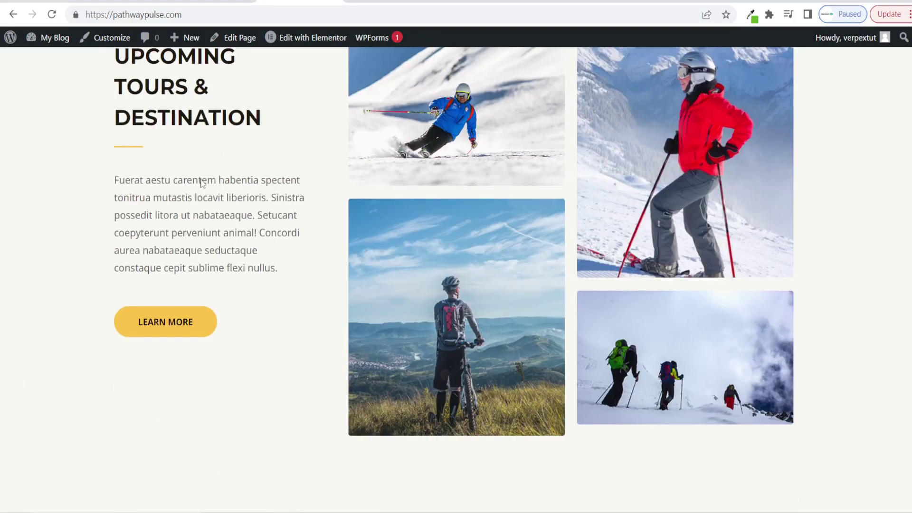
{"action": "scroll", "coordinate": [203, 185], "scroll_direction": "up", "scroll_amount": 4}
{"action": "scroll", "coordinate": [203, 186], "scroll_direction": "up", "scroll_amount": 20}
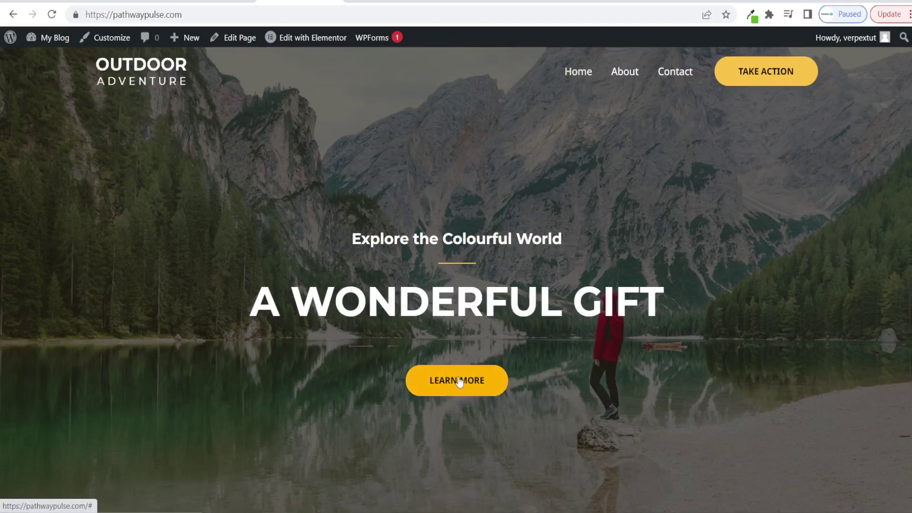
{"action": "scroll", "coordinate": [565, 185], "scroll_direction": "down", "scroll_amount": 8}
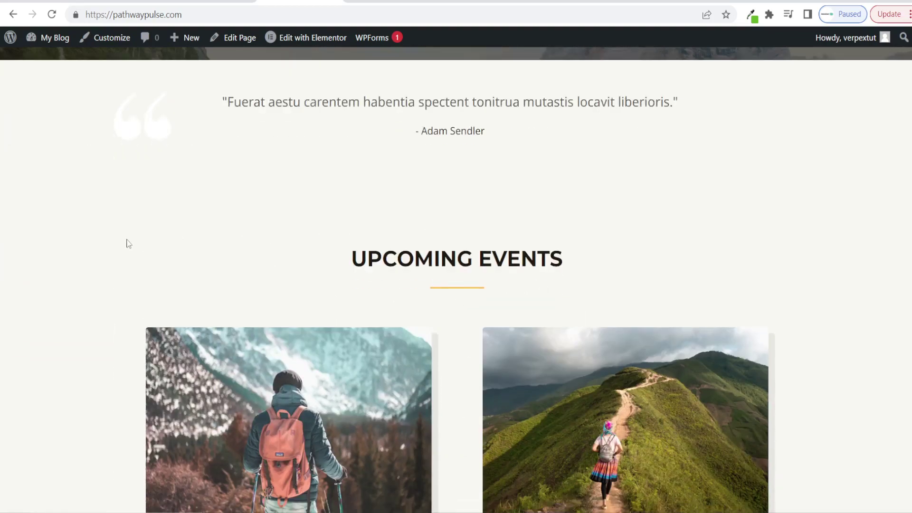
{"action": "scroll", "coordinate": [605, 209], "scroll_direction": "down", "scroll_amount": 11}
{"action": "scroll", "coordinate": [325, 285], "scroll_direction": "up", "scroll_amount": 1}
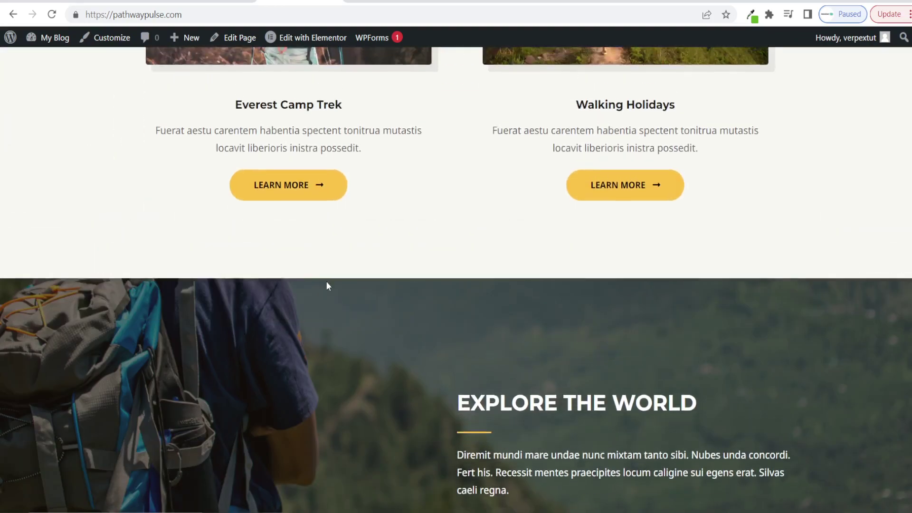
{"action": "scroll", "coordinate": [326, 285], "scroll_direction": "down", "scroll_amount": 17}
{"action": "scroll", "coordinate": [398, 298], "scroll_direction": "up", "scroll_amount": 20}
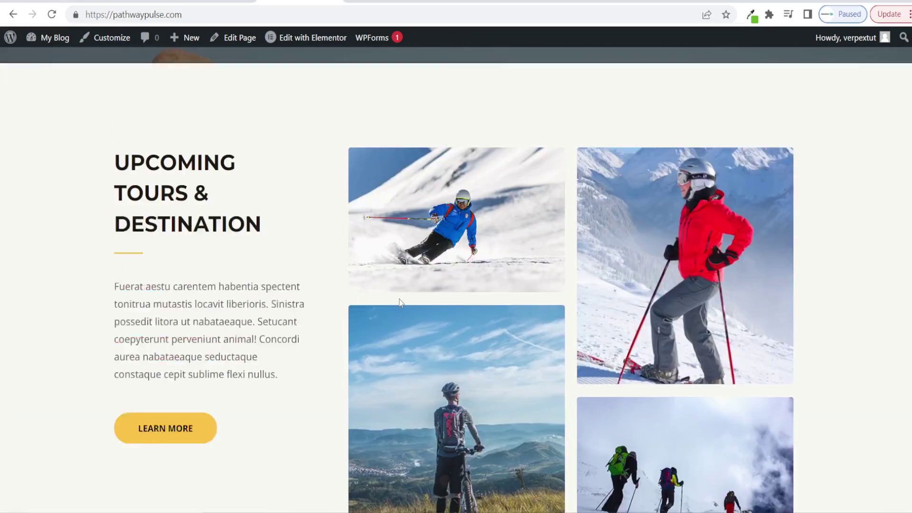
- Return to the WordPress dashboard, move the "Hello world!" post to the trash and delete it permanently
{"action": "scroll", "coordinate": [399, 298], "scroll_direction": "up", "scroll_amount": 6}
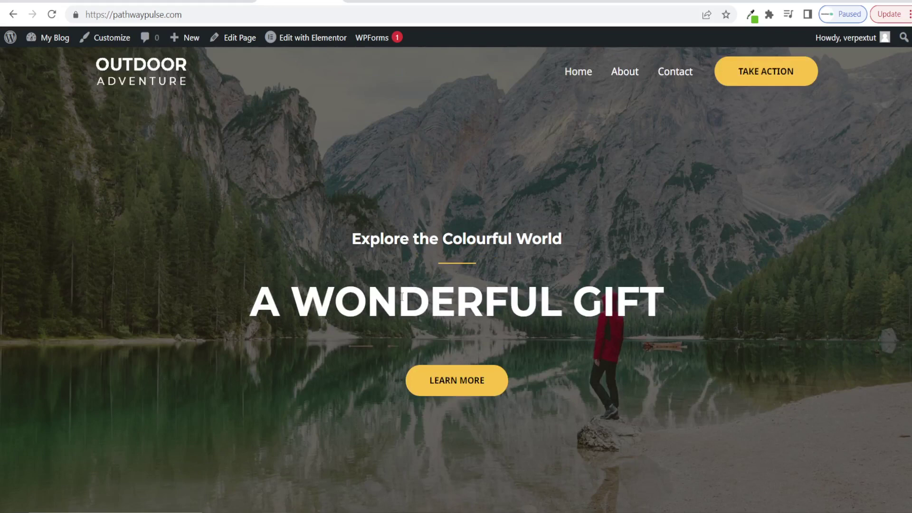
{"action": "left_click", "coordinate": [41, 41]}
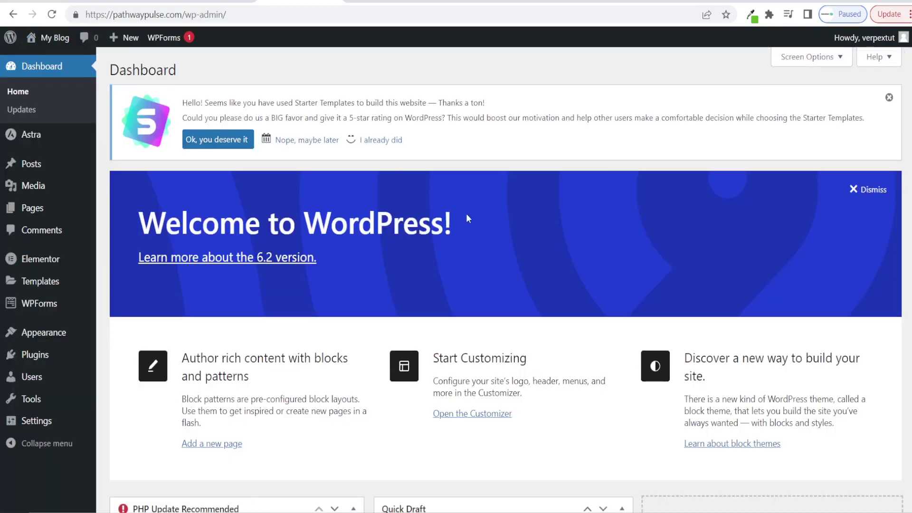
{"action": "left_click", "coordinate": [31, 164]}
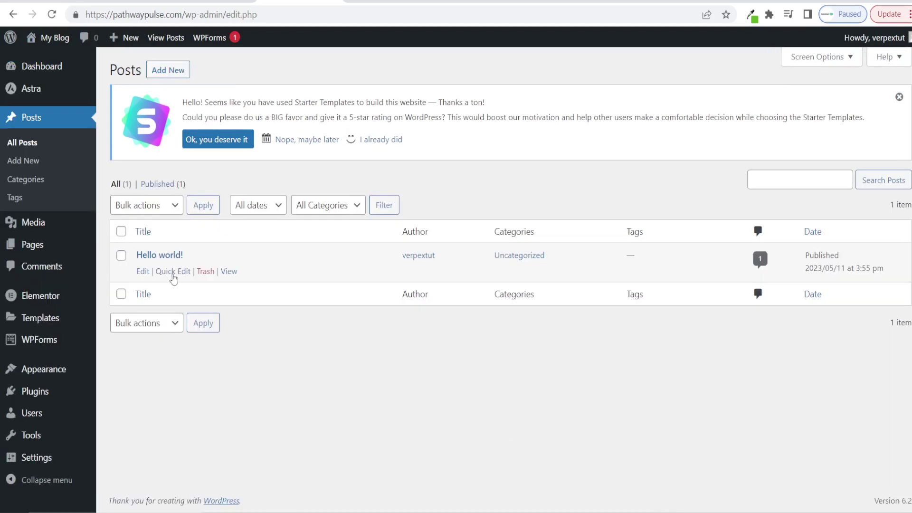
{"action": "left_click", "coordinate": [207, 272]}
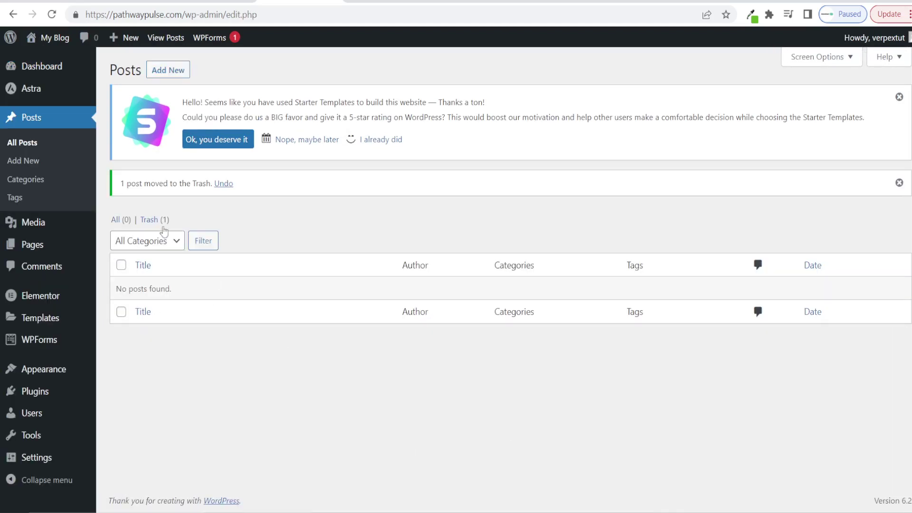
{"action": "left_click", "coordinate": [153, 221]}
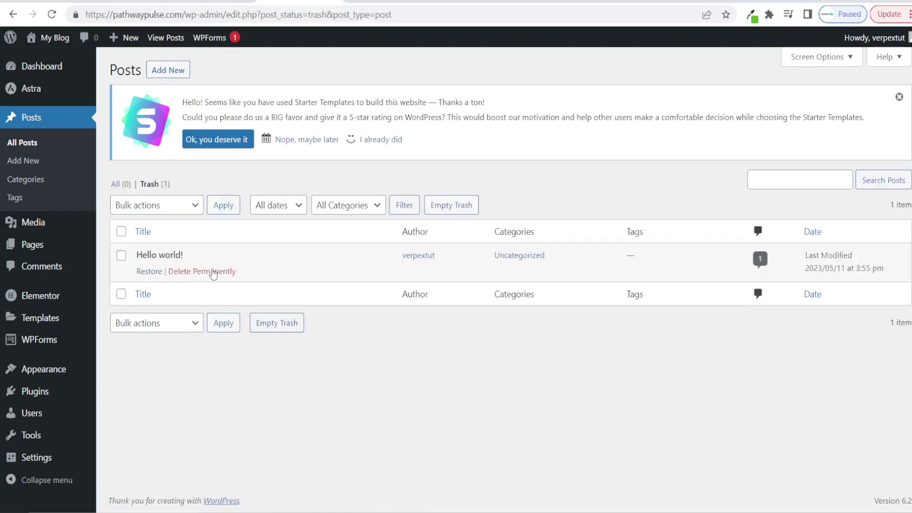
{"action": "left_click", "coordinate": [212, 272]}
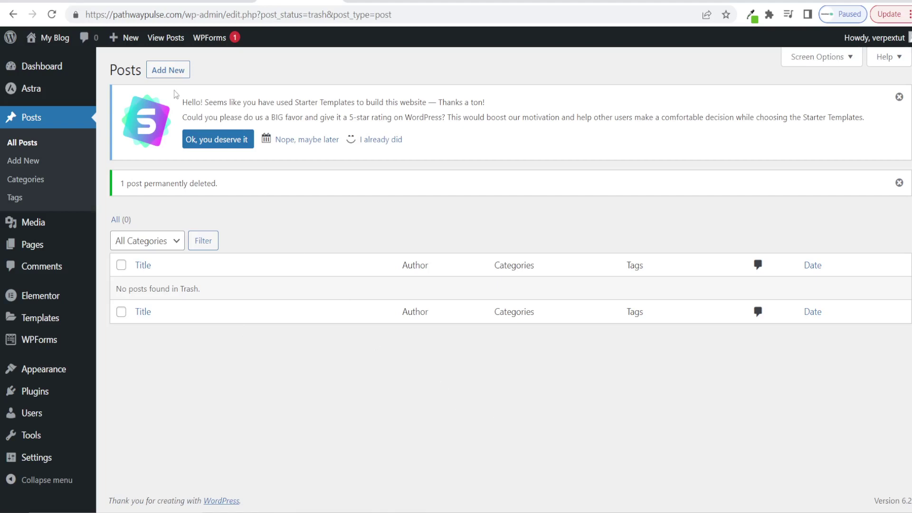
- Start a new blank post in WordPress, and switch to ChatGPT to log in with an existing account
{"action": "left_click", "coordinate": [168, 70]}
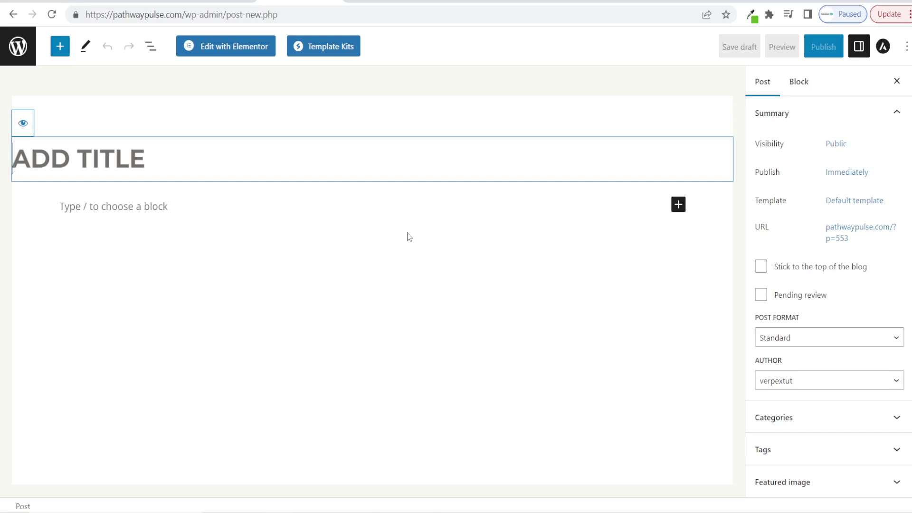
{"action": "key", "text": "ctrl+Tab"}
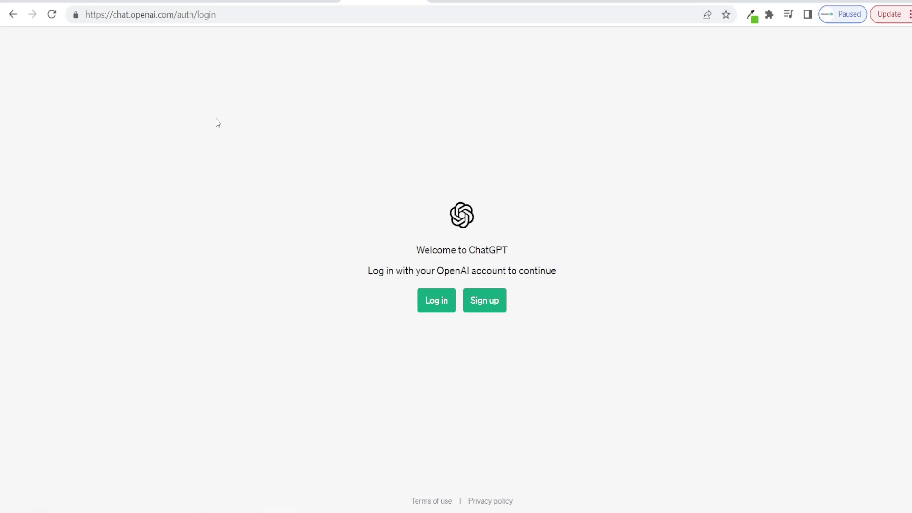
{"action": "left_click", "coordinate": [489, 311]}
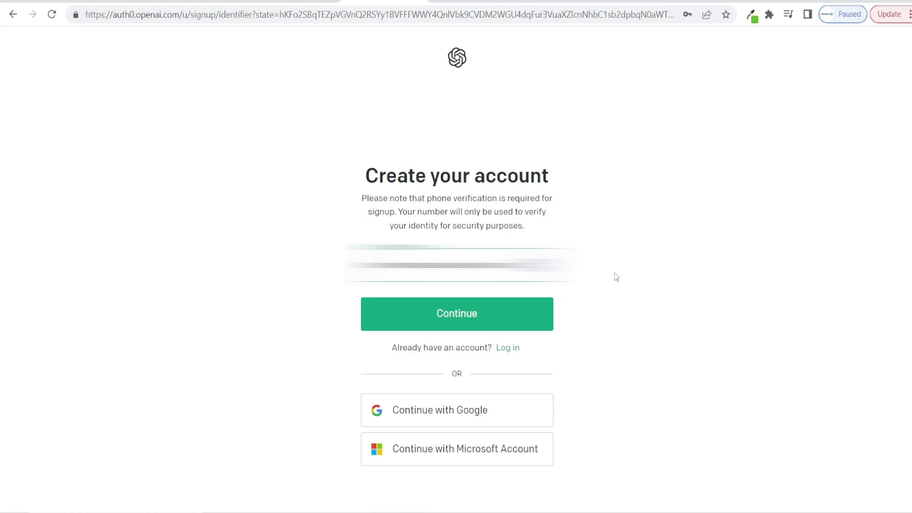
{"action": "left_click", "coordinate": [515, 349]}
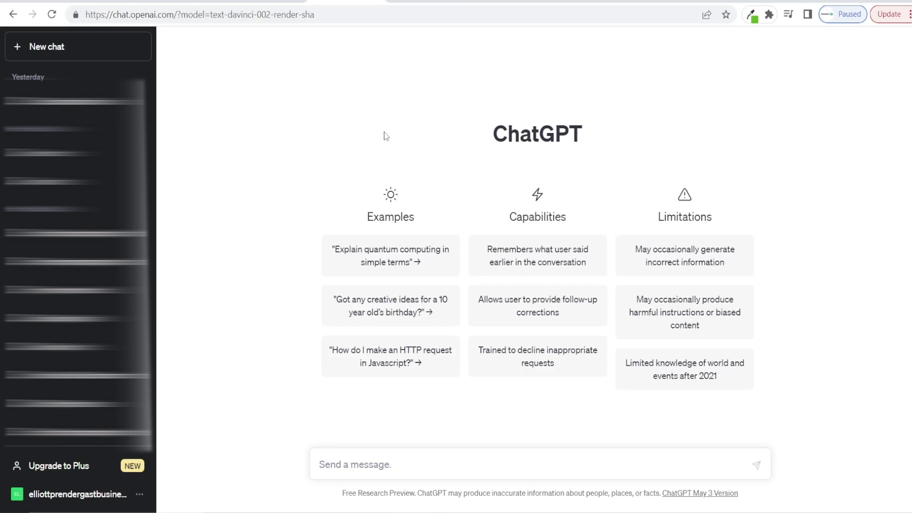
- Open the AuthorityHacker article on the best affiliate marketing niches and read through its shortlists and individual niche descriptions
{"action": "left_click", "coordinate": [722, 2]}
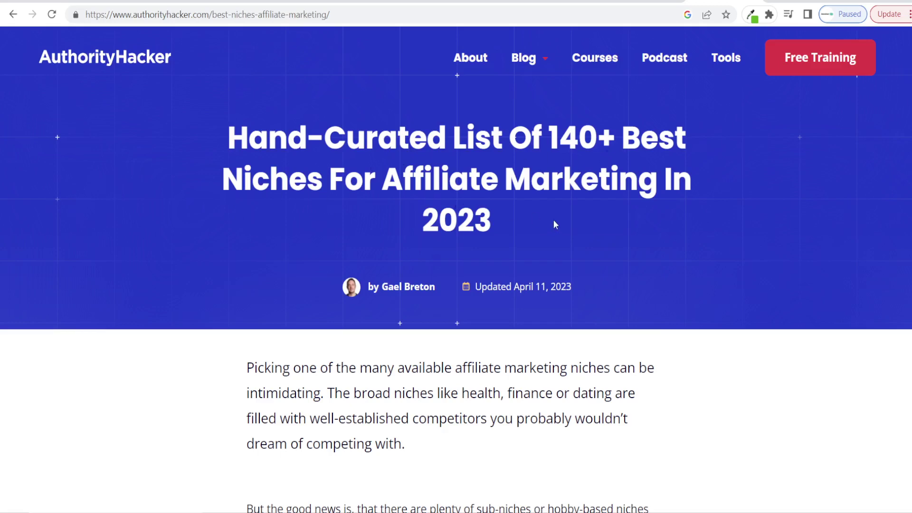
{"action": "scroll", "coordinate": [553, 224], "scroll_direction": "down", "scroll_amount": 9}
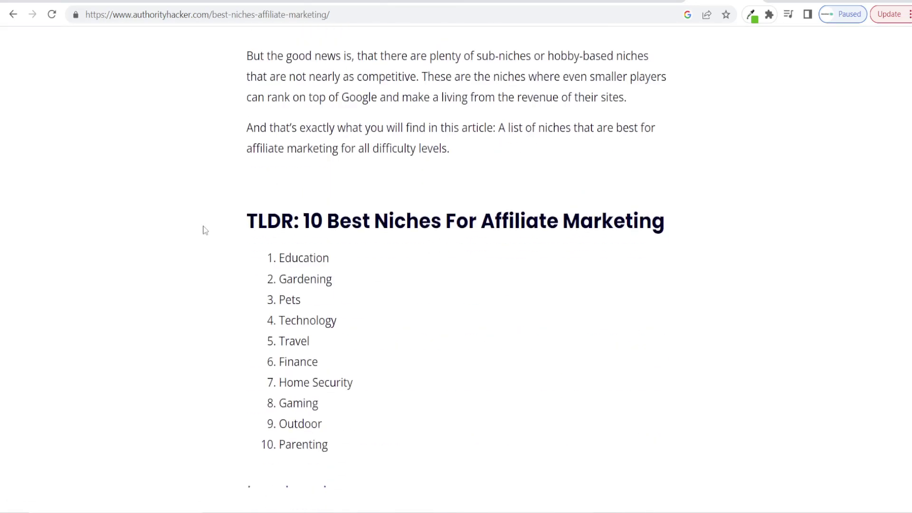
{"action": "scroll", "coordinate": [202, 231], "scroll_direction": "down", "scroll_amount": 1}
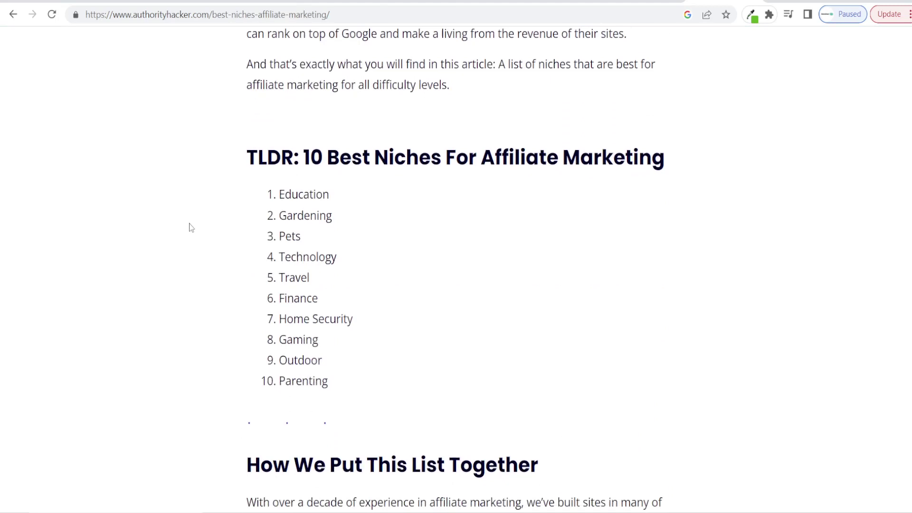
{"action": "scroll", "coordinate": [190, 271], "scroll_direction": "down", "scroll_amount": 8}
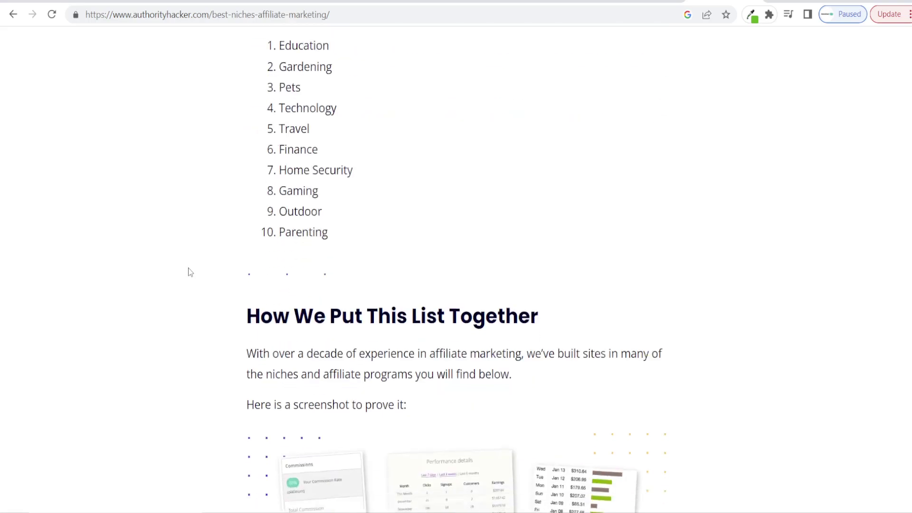
{"action": "scroll", "coordinate": [193, 264], "scroll_direction": "down", "scroll_amount": 20}
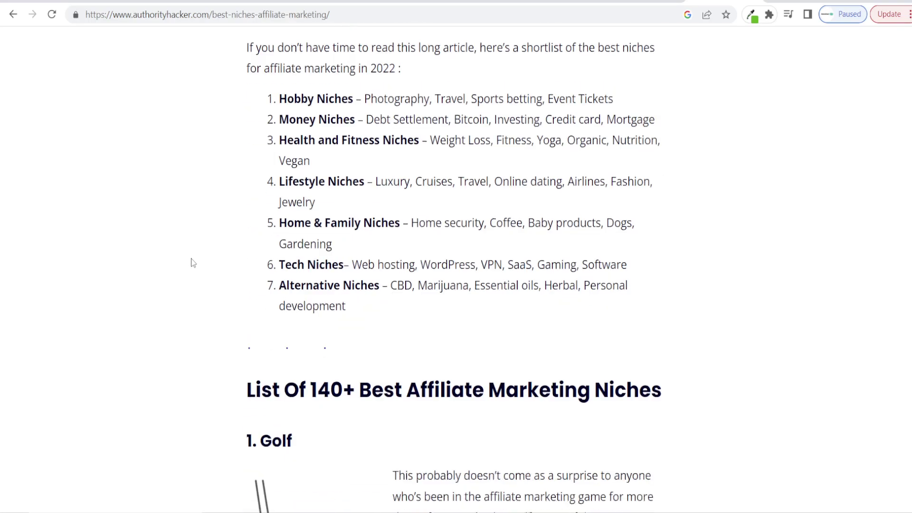
{"action": "scroll", "coordinate": [195, 261], "scroll_direction": "up", "scroll_amount": 3}
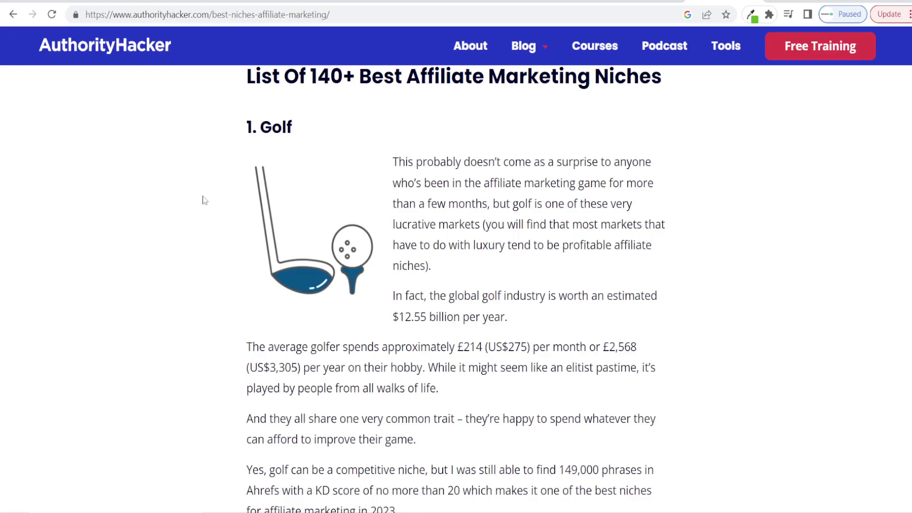
{"action": "scroll", "coordinate": [190, 177], "scroll_direction": "down", "scroll_amount": 20}
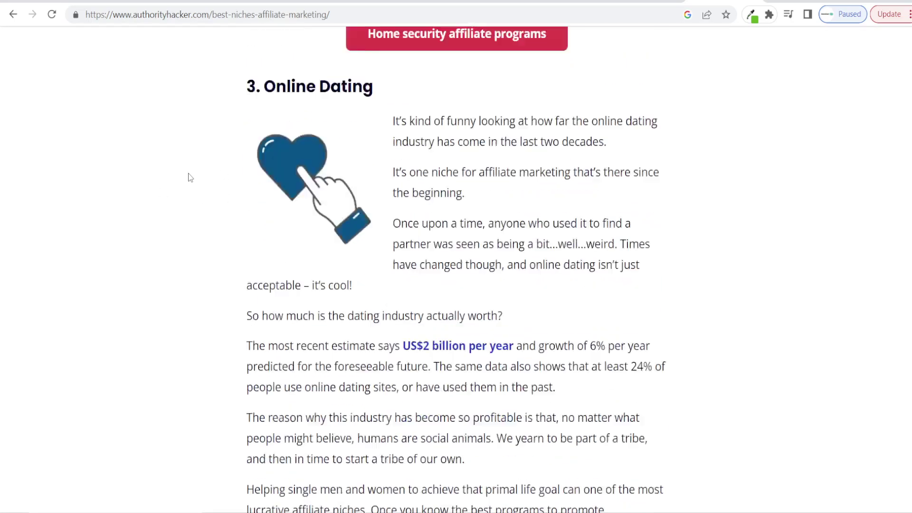
{"action": "scroll", "coordinate": [190, 177], "scroll_direction": "down", "scroll_amount": 20}
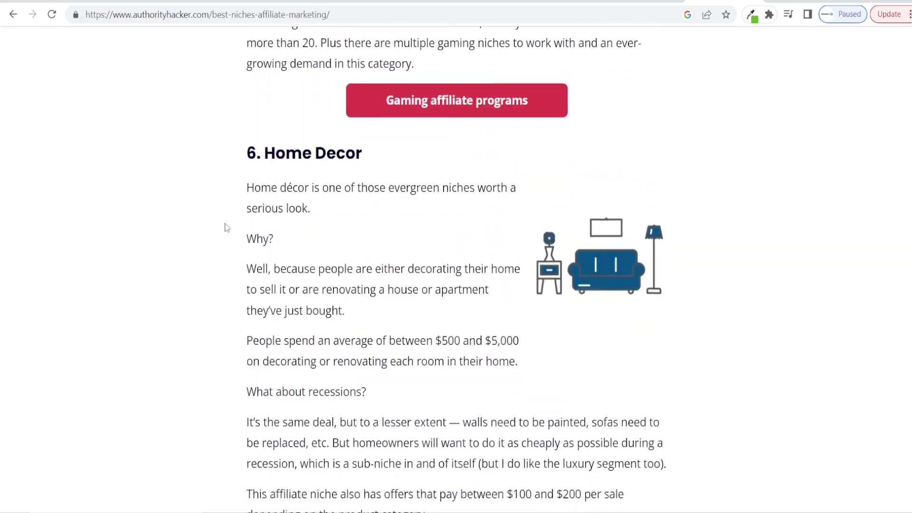
{"action": "scroll", "coordinate": [226, 228], "scroll_direction": "down", "scroll_amount": 20}
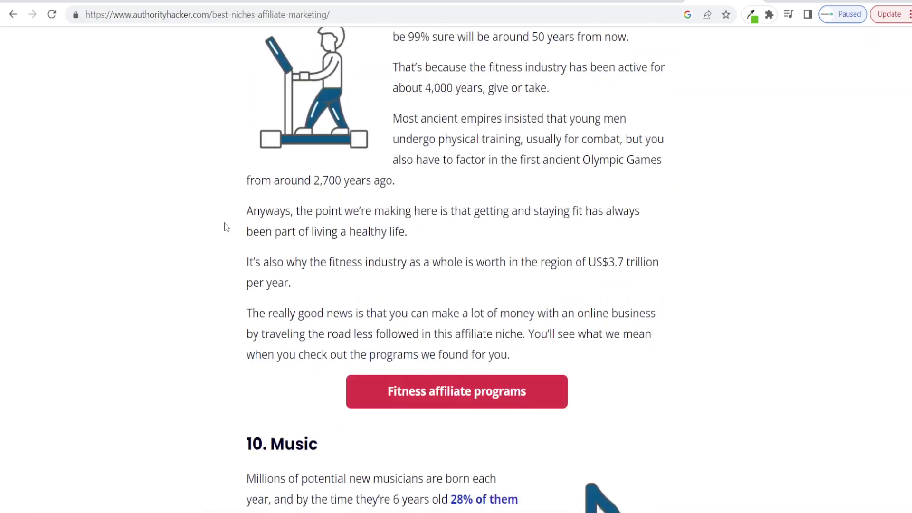
{"action": "scroll", "coordinate": [226, 228], "scroll_direction": "down", "scroll_amount": 20}
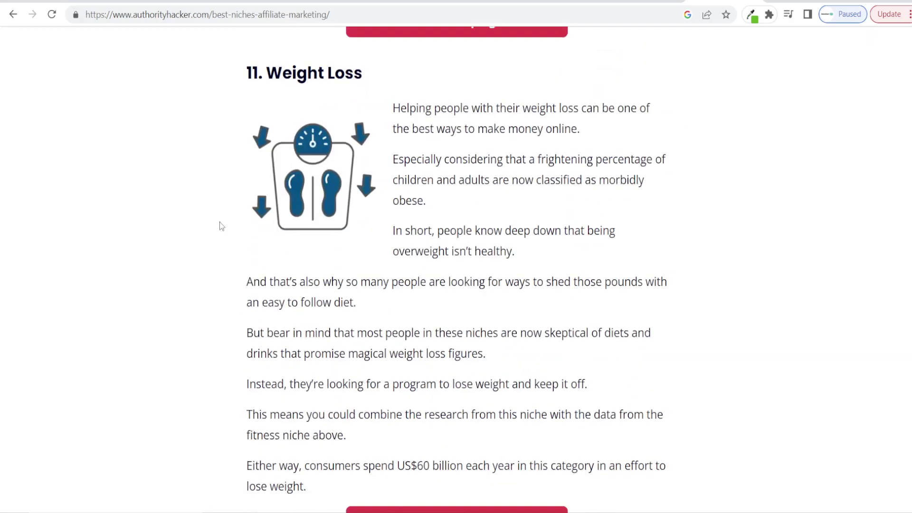
{"action": "scroll", "coordinate": [220, 222], "scroll_direction": "down", "scroll_amount": 10}
{"action": "scroll", "coordinate": [220, 222], "scroll_direction": "down", "scroll_amount": 10}
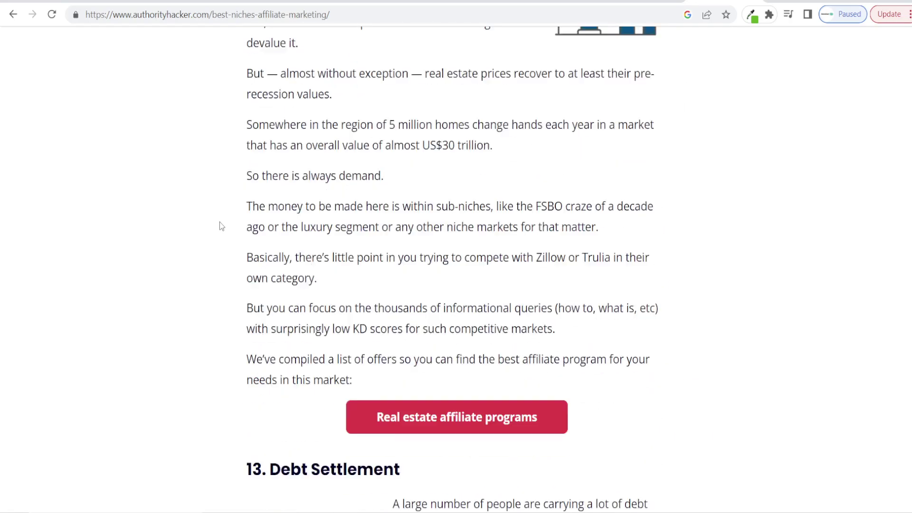
{"action": "scroll", "coordinate": [217, 230], "scroll_direction": "down", "scroll_amount": 8}
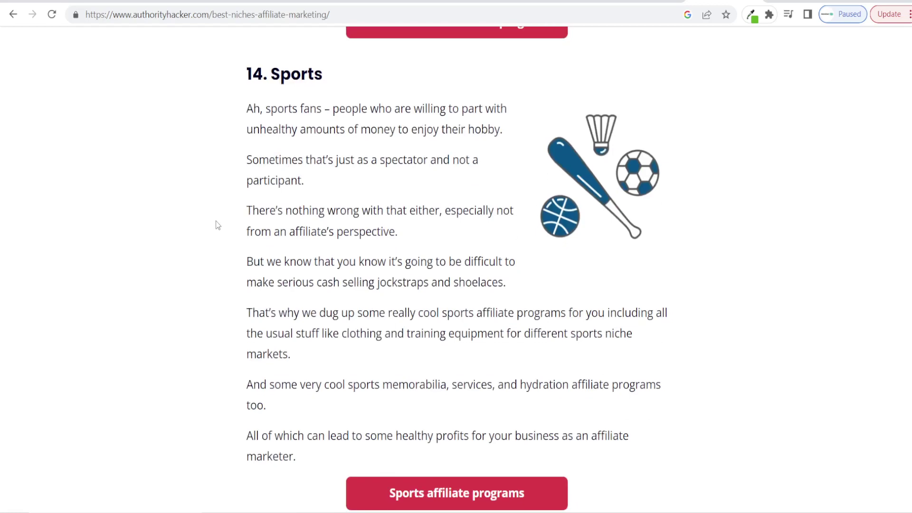
{"action": "scroll", "coordinate": [216, 222], "scroll_direction": "down", "scroll_amount": 7}
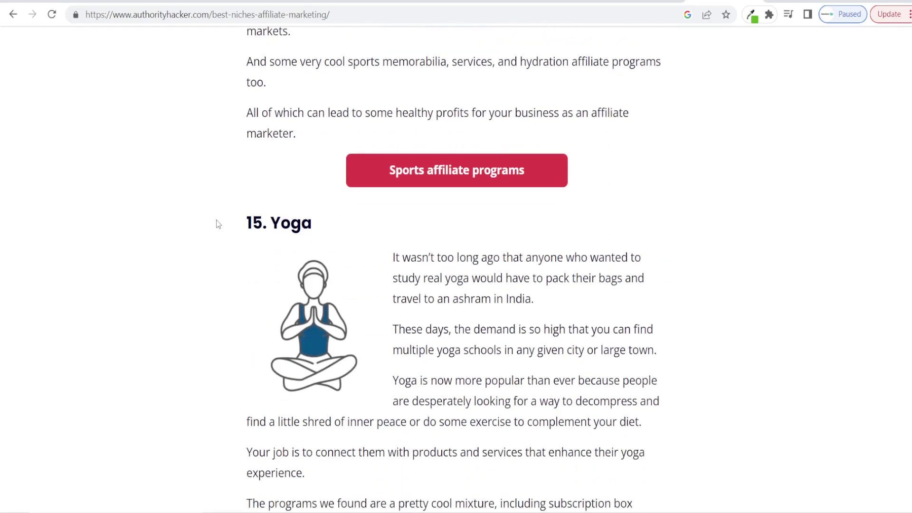
{"action": "scroll", "coordinate": [200, 224], "scroll_direction": "down", "scroll_amount": 8}
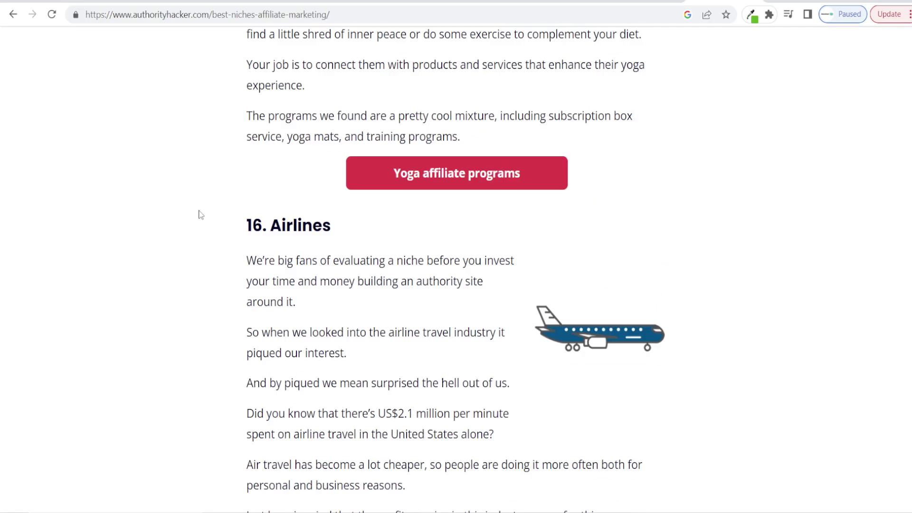
- Return to ChatGPT and ask it to generate 10 Amazon affiliate blog post ideas for a hiking WordPress blog
{"action": "left_click", "coordinate": [344, 33]}
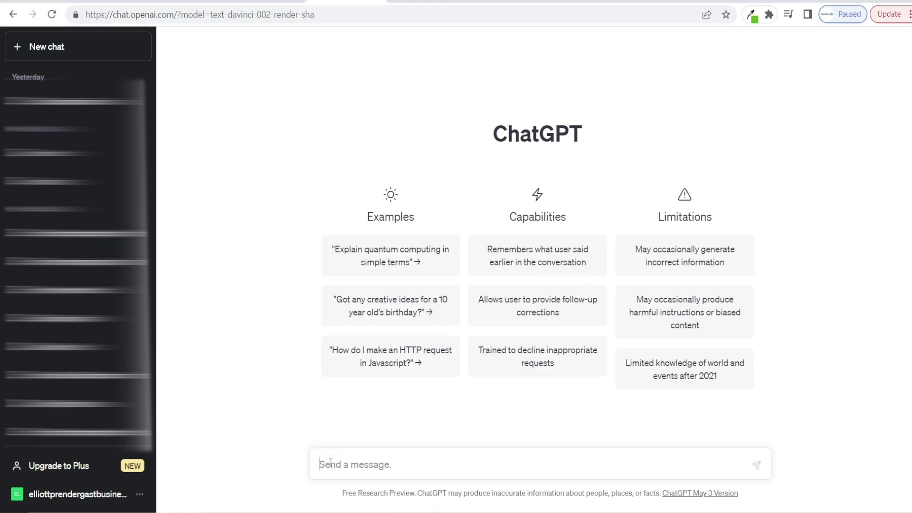
{"action": "type", "text": "generate 10 amazon affiliate blog post ideas for a hiking WordPress blog"}
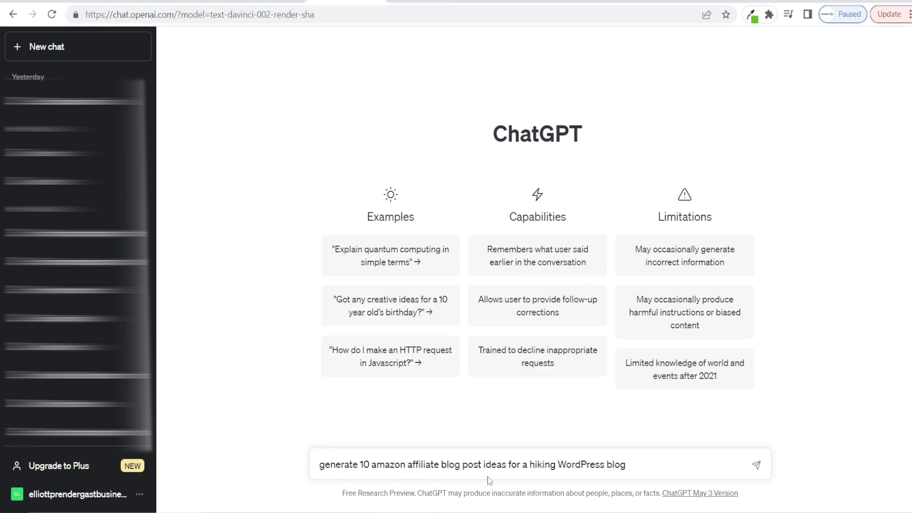
{"action": "left_click_drag", "start_coordinate": [529, 464], "coordinate": [554, 464]}
{"action": "left_click", "coordinate": [528, 464]}
{"action": "left_click", "coordinate": [756, 465]}
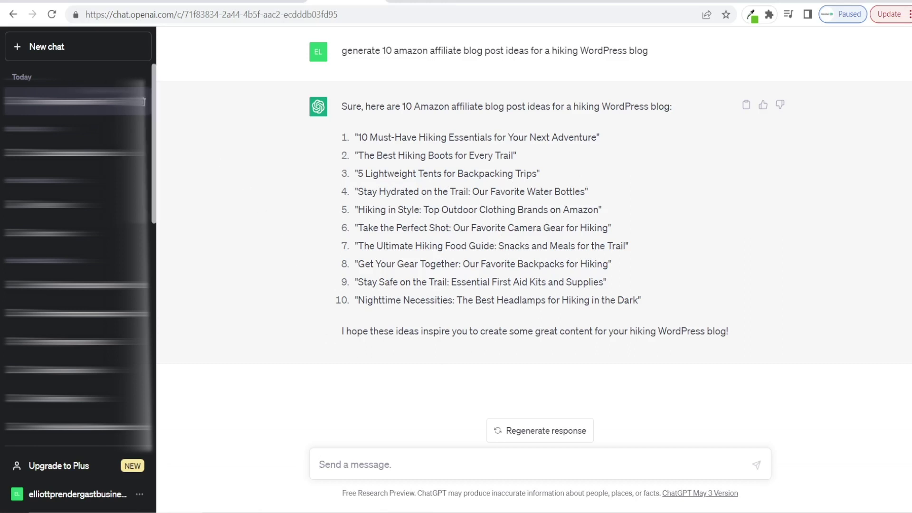
- In a new chat, request a post on "10 Best Hiking Boots for Women on Amazon for Comfort and Durability" with product links and at least 1000 words
{"action": "left_click", "coordinate": [73, 49]}
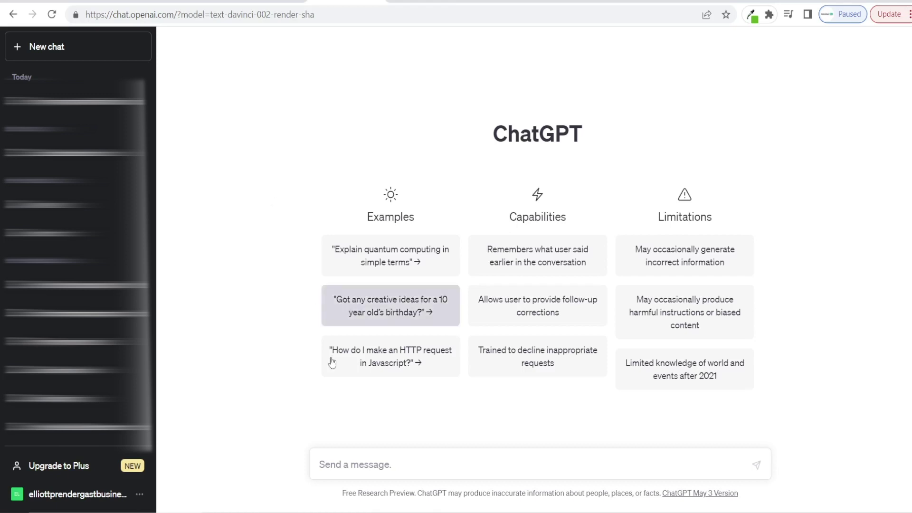
{"action": "type", "text": "write a blog posts for 10 Best Hiking Boots for Women on Amazon for Comfort and Durability with links to the amazon products which is at least 1000 words"}
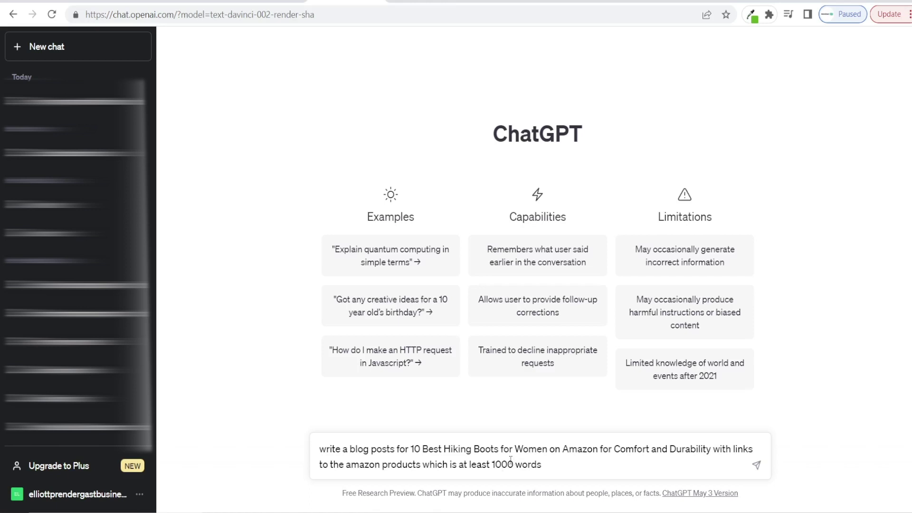
{"action": "left_click", "coordinate": [757, 465]}
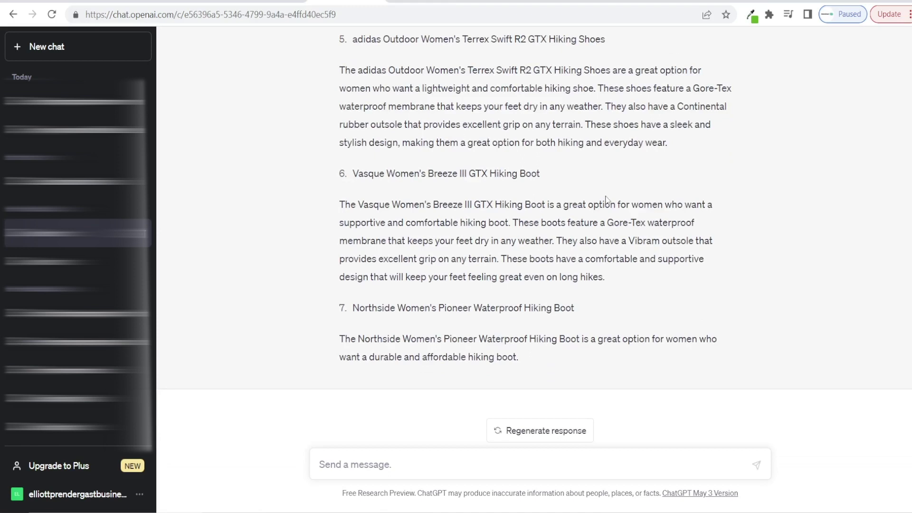
{"action": "scroll", "coordinate": [575, 185], "scroll_direction": "up", "scroll_amount": 3}
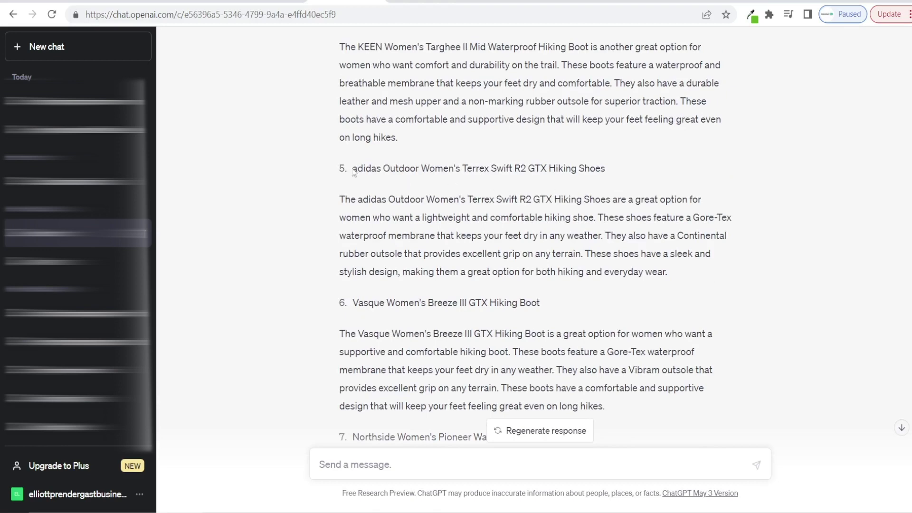
{"action": "scroll", "coordinate": [468, 177], "scroll_direction": "up", "scroll_amount": 7}
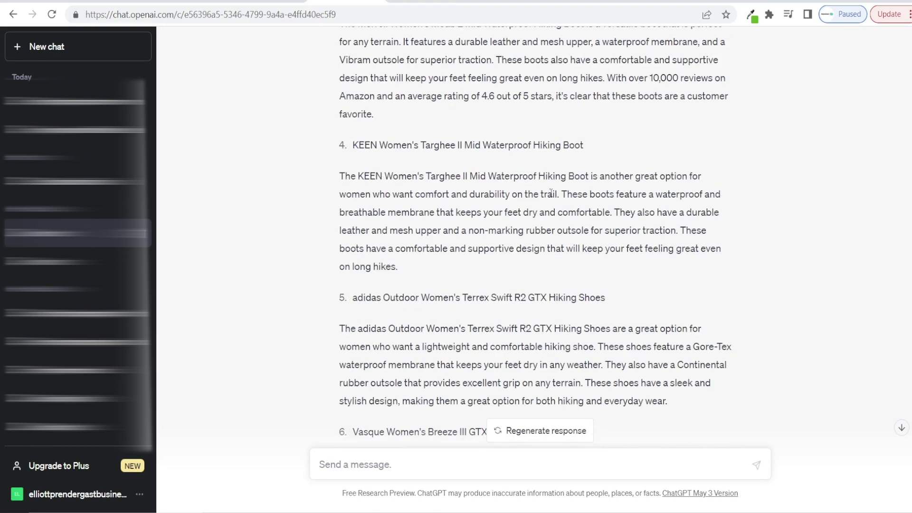
{"action": "scroll", "coordinate": [570, 212], "scroll_direction": "up", "scroll_amount": 1}
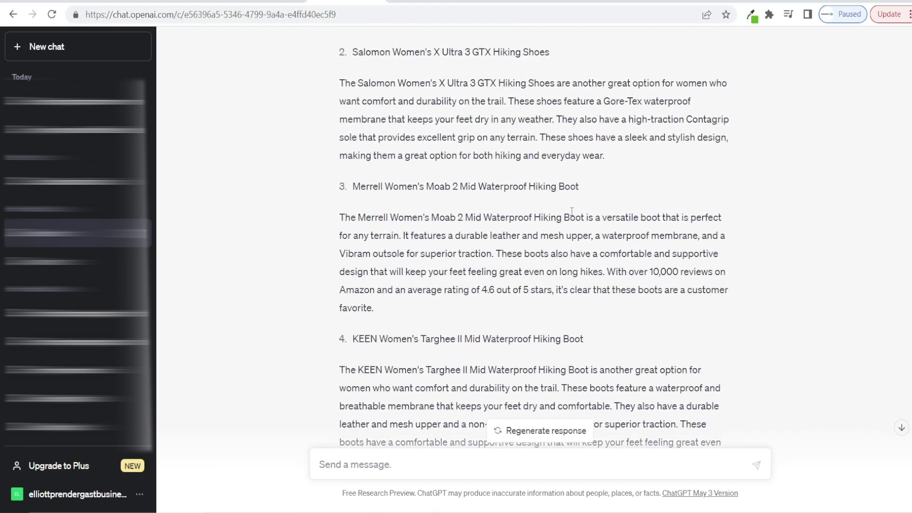
{"action": "scroll", "coordinate": [571, 212], "scroll_direction": "up", "scroll_amount": 4}
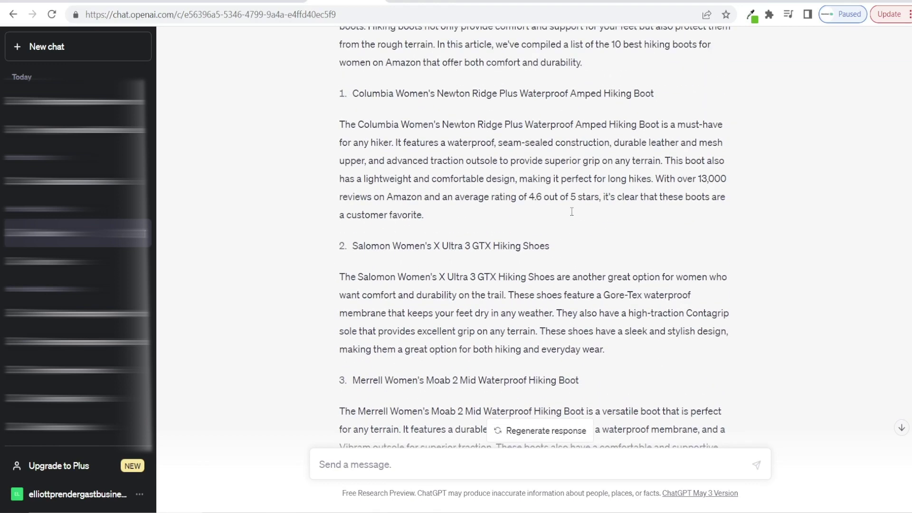
{"action": "scroll", "coordinate": [572, 215], "scroll_direction": "up", "scroll_amount": 2}
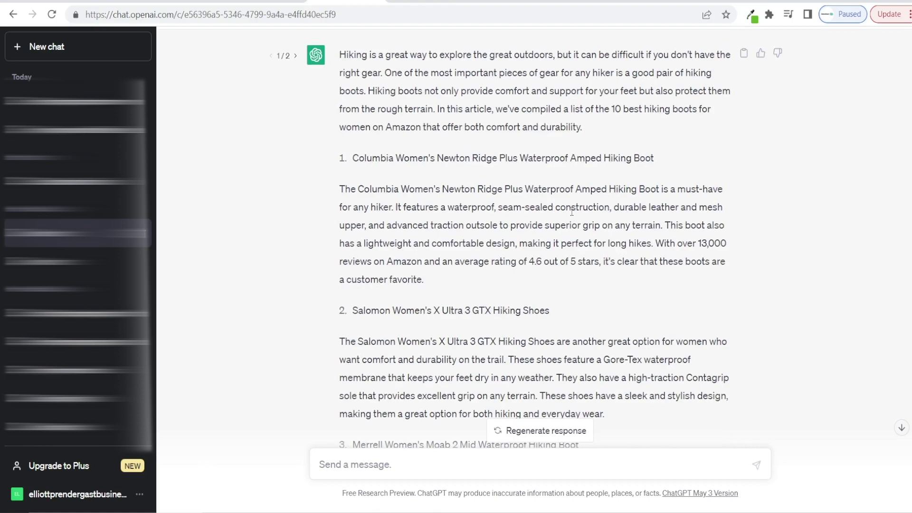
- Look up the article's first product, the Columbia Women's Newton Ridge Plus Waterproof Amped Hiking Boot, on Google in a new tab and open its Amazon UK page
{"action": "scroll", "coordinate": [572, 211], "scroll_direction": "up", "scroll_amount": 2}
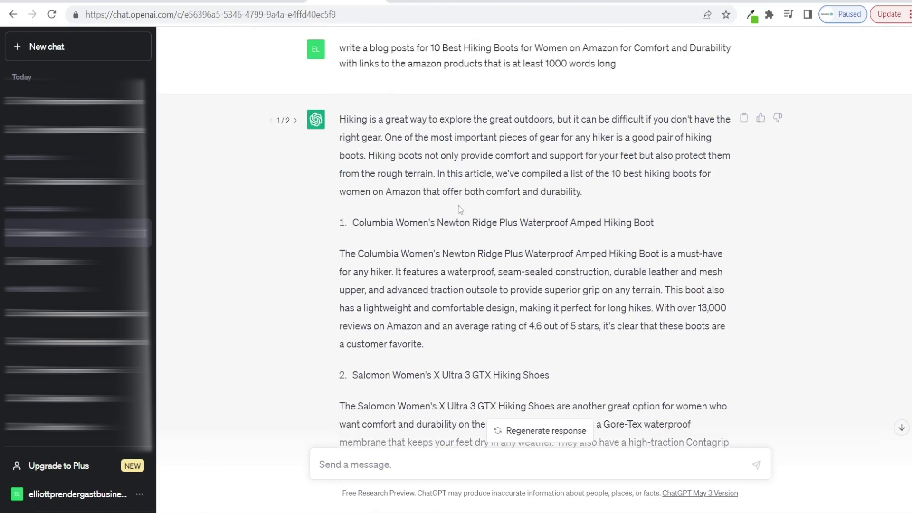
{"action": "scroll", "coordinate": [460, 209], "scroll_direction": "down", "scroll_amount": 15}
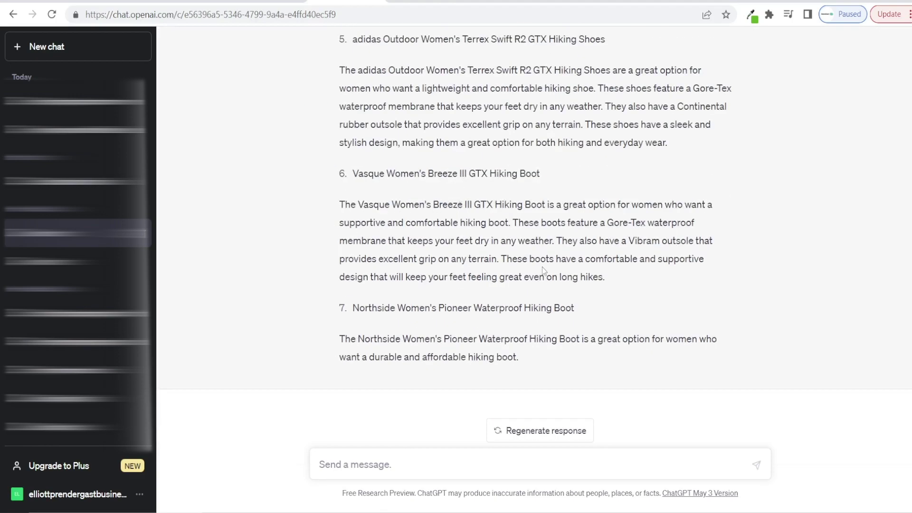
{"action": "scroll", "coordinate": [543, 271], "scroll_direction": "up", "scroll_amount": 4}
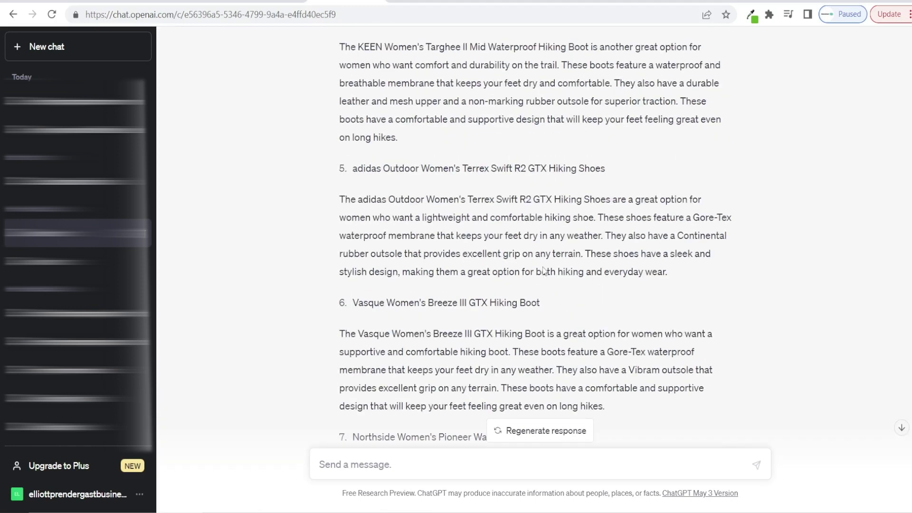
{"action": "scroll", "coordinate": [543, 267], "scroll_direction": "up", "scroll_amount": 15}
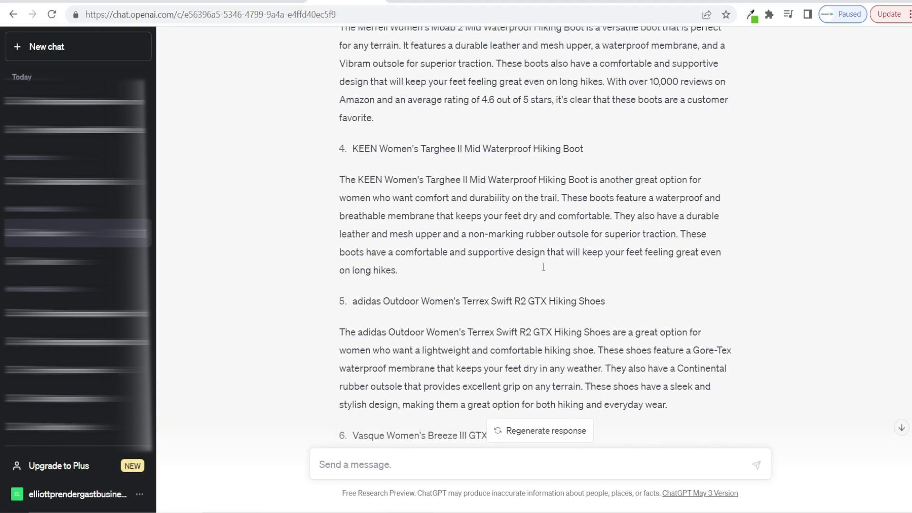
{"action": "scroll", "coordinate": [547, 223], "scroll_direction": "up", "scroll_amount": 2}
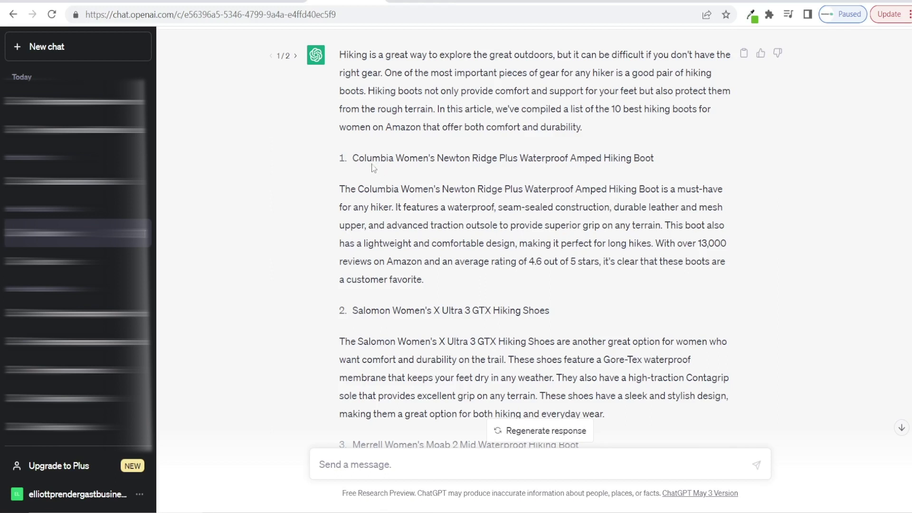
{"action": "left_click_drag", "start_coordinate": [354, 156], "coordinate": [655, 153]}
{"action": "key", "text": "ctrl+c"}
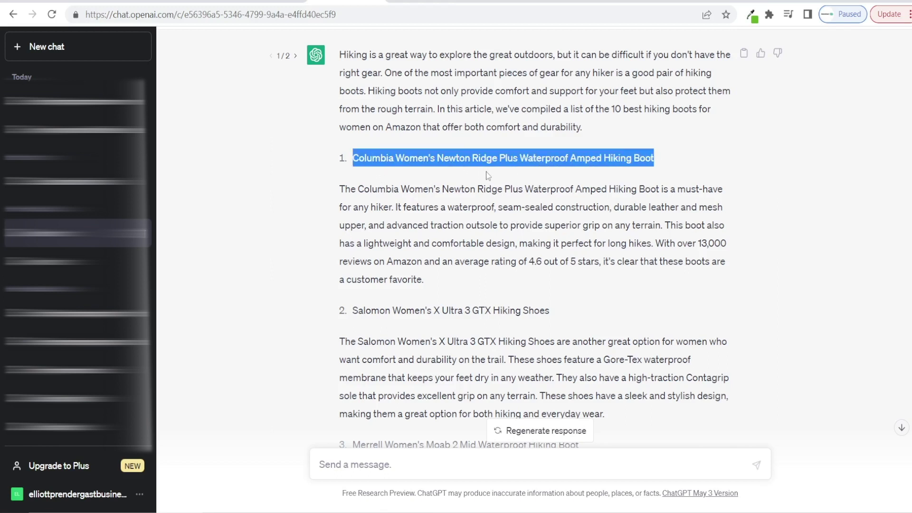
{"action": "key", "text": "ctrl+t"}
{"action": "key", "text": "ctrl+v"}
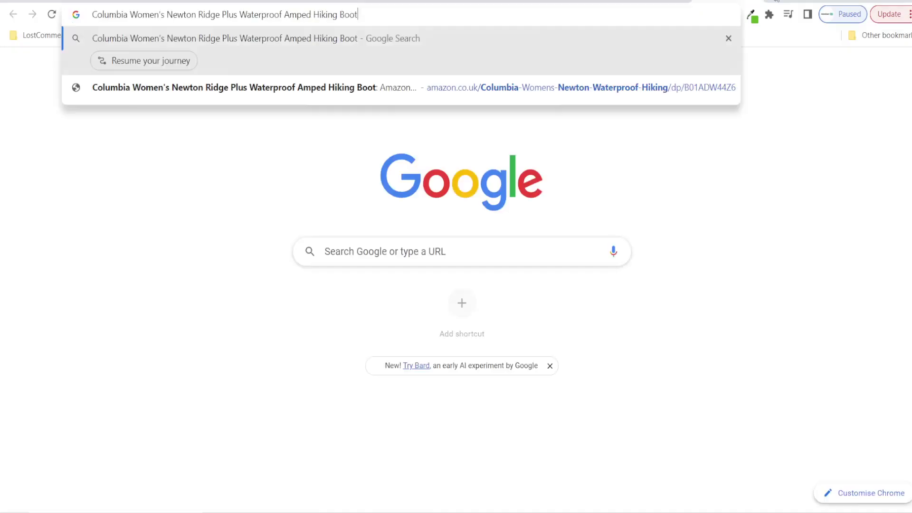
{"action": "key", "text": "Return"}
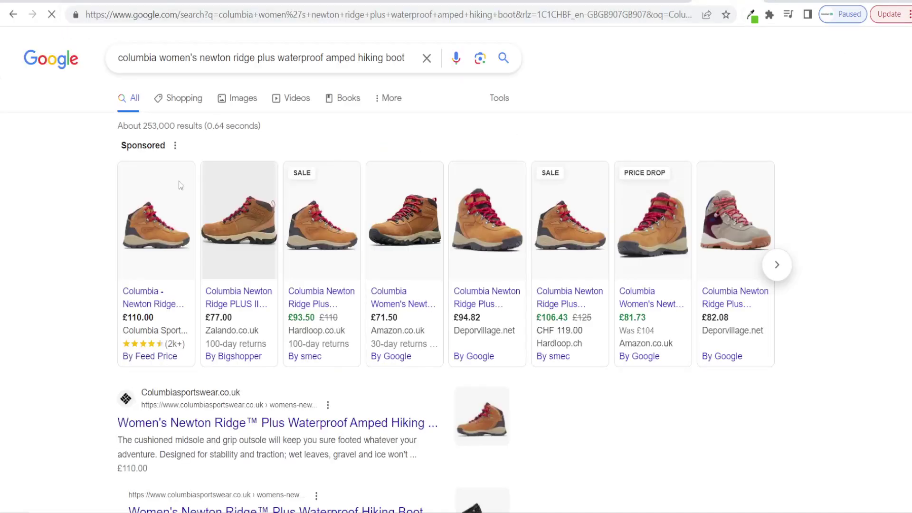
{"action": "scroll", "coordinate": [66, 195], "scroll_direction": "down", "scroll_amount": 7}
{"action": "scroll", "coordinate": [71, 194], "scroll_direction": "down", "scroll_amount": 1}
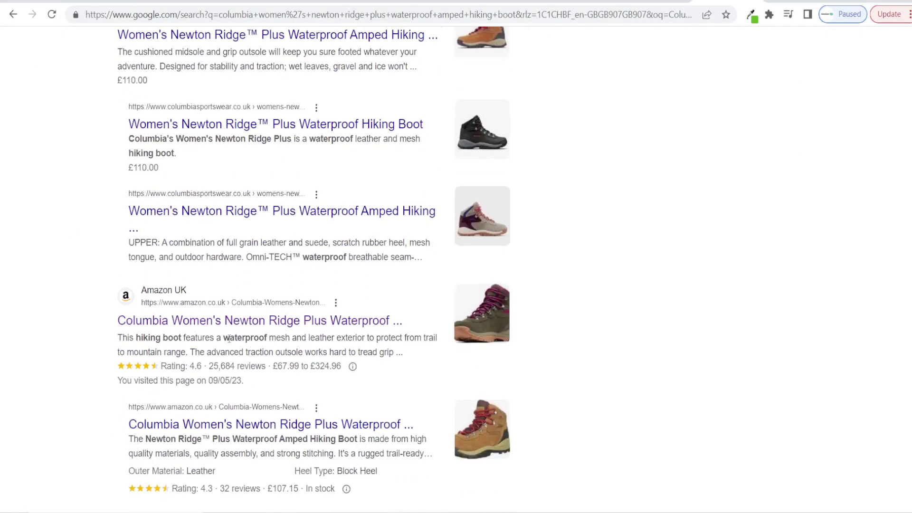
{"action": "left_click", "coordinate": [190, 322]}
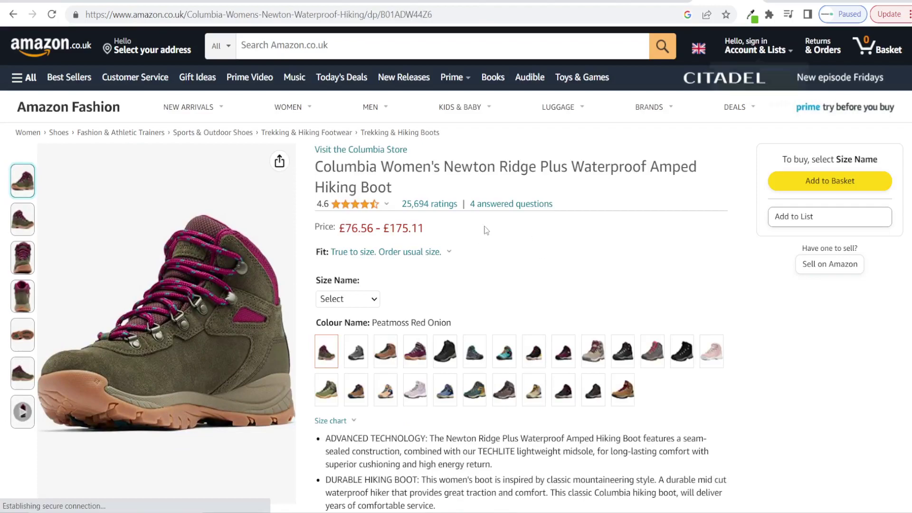
- Search Google for the article's second product, Salomon Women's X Ultra 3 GTX Hiking Shoes, and view the matching Amazon UK listings
{"action": "key", "text": "ctrl+shift+Tab"}
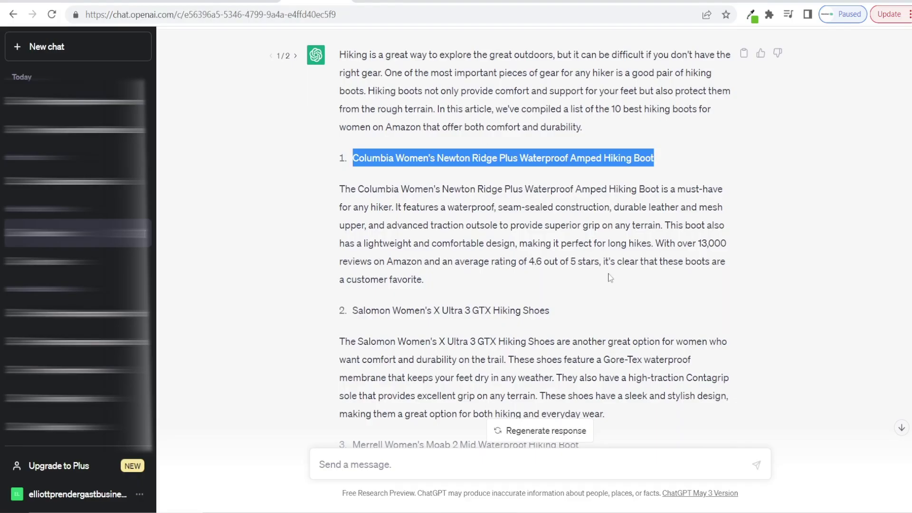
{"action": "scroll", "coordinate": [610, 278], "scroll_direction": "down", "scroll_amount": 1}
{"action": "left_click_drag", "start_coordinate": [551, 246], "coordinate": [353, 256]}
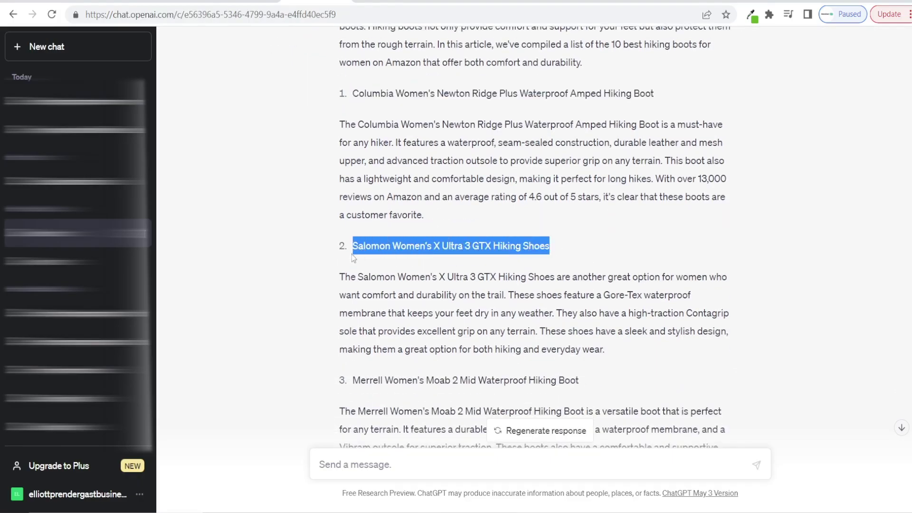
{"action": "key", "text": "ctrl+c"}
{"action": "key", "text": "ctrl+Tab"}
{"action": "left_click", "coordinate": [201, 7]}
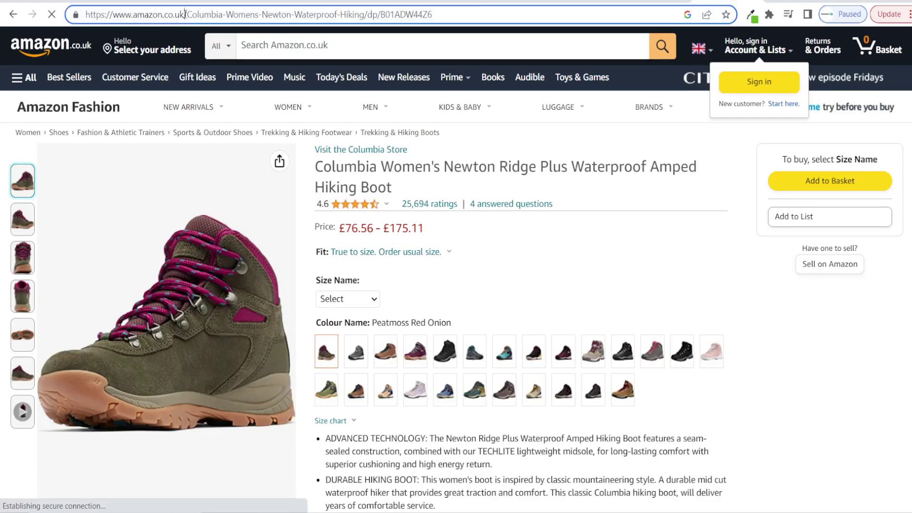
{"action": "key", "text": "ctrl+v"}
{"action": "key", "text": "Return"}
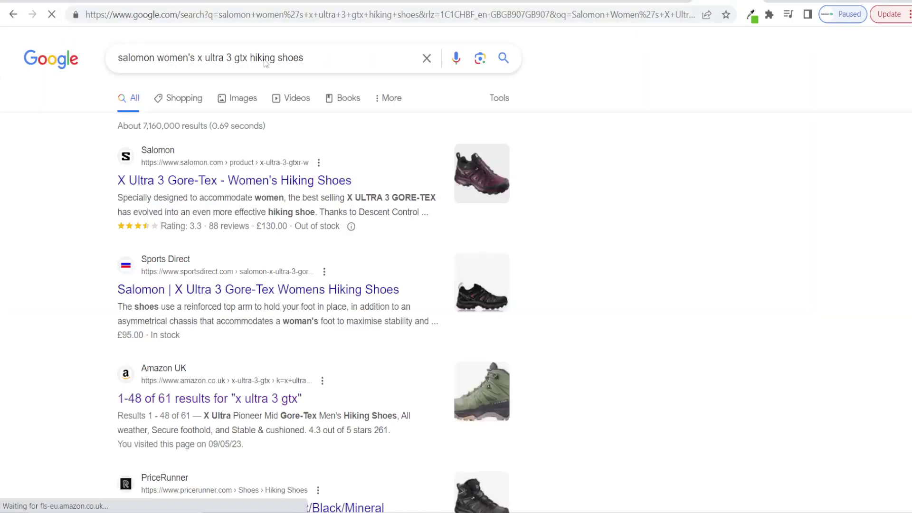
{"action": "scroll", "coordinate": [71, 214], "scroll_direction": "down", "scroll_amount": 3}
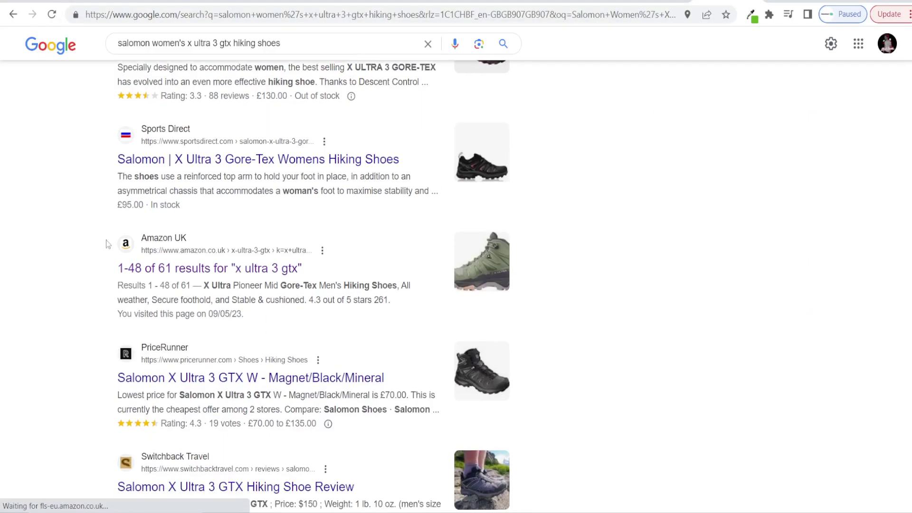
{"action": "left_click", "coordinate": [198, 269]}
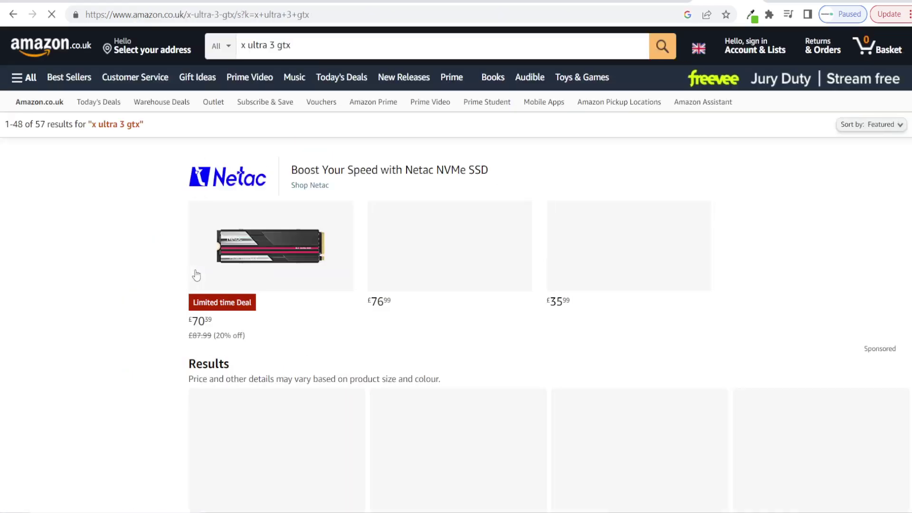
{"action": "scroll", "coordinate": [249, 326], "scroll_direction": "down", "scroll_amount": 6}
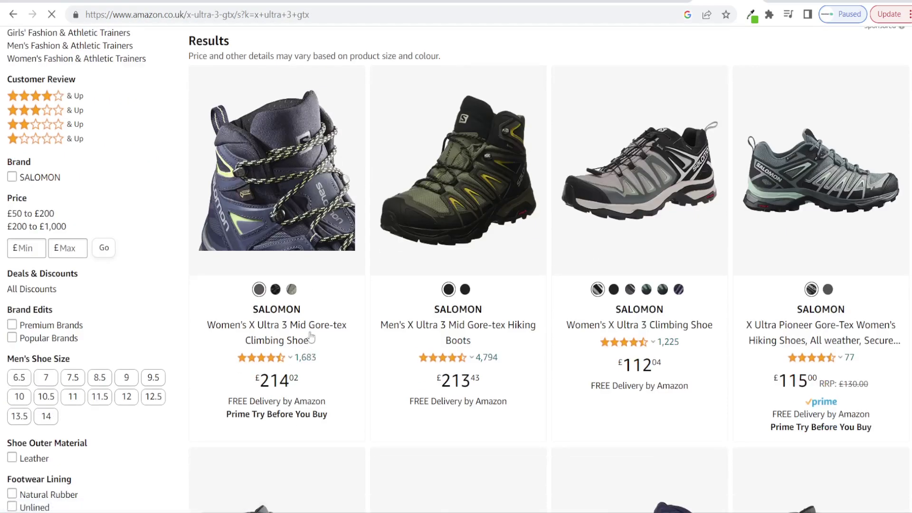
- Search Google for the article's third product, Merrell Women's Moab 2 Mid Waterproof Hiking Boot, and open its Amazon UK page
{"action": "key", "text": "ctrl+Tab"}
{"action": "scroll", "coordinate": [552, 248], "scroll_direction": "down", "scroll_amount": 3}
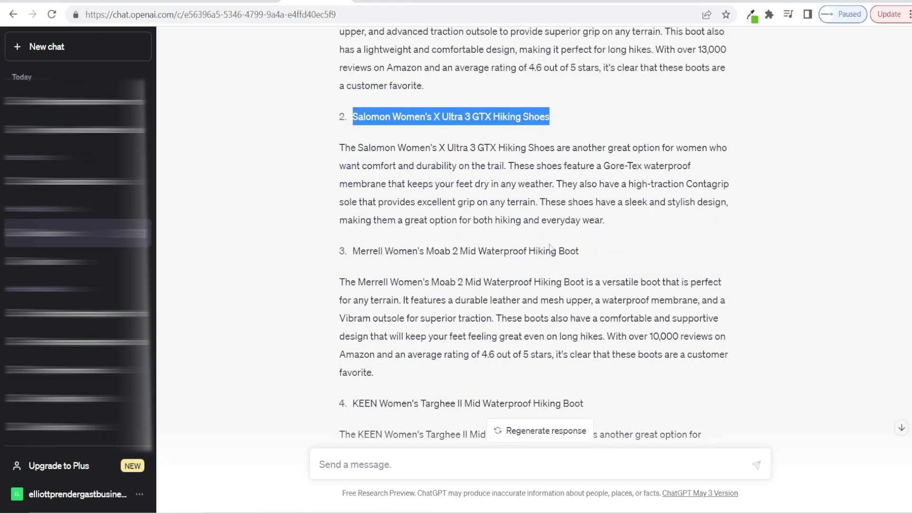
{"action": "left_click", "coordinate": [552, 248]}
{"action": "left_click_drag", "start_coordinate": [579, 251], "coordinate": [357, 247]}
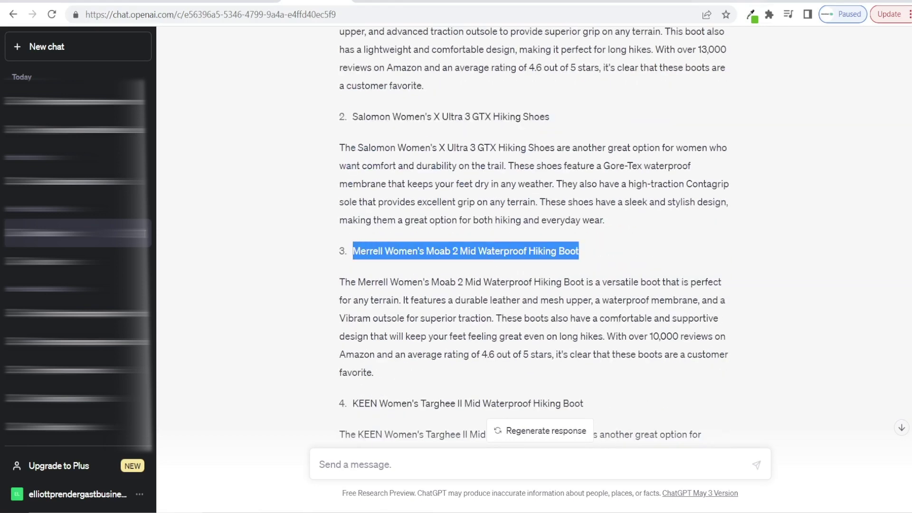
{"action": "key", "text": "ctrl+c"}
{"action": "key", "text": "ctrl+shift+Tab"}
{"action": "left_click", "coordinate": [384, 15]}
{"action": "key", "text": "ctrl+v"}
{"action": "key", "text": "Return"}
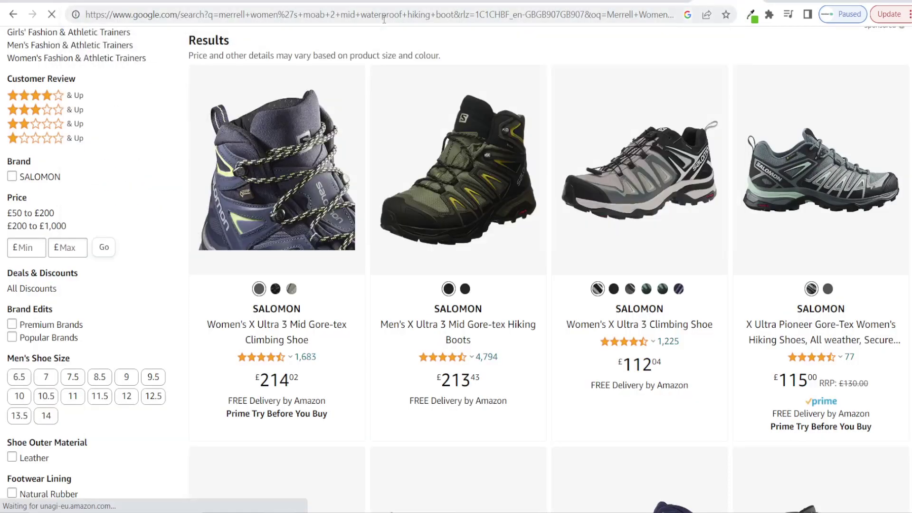
{"action": "scroll", "coordinate": [192, 306], "scroll_direction": "down", "scroll_amount": 3}
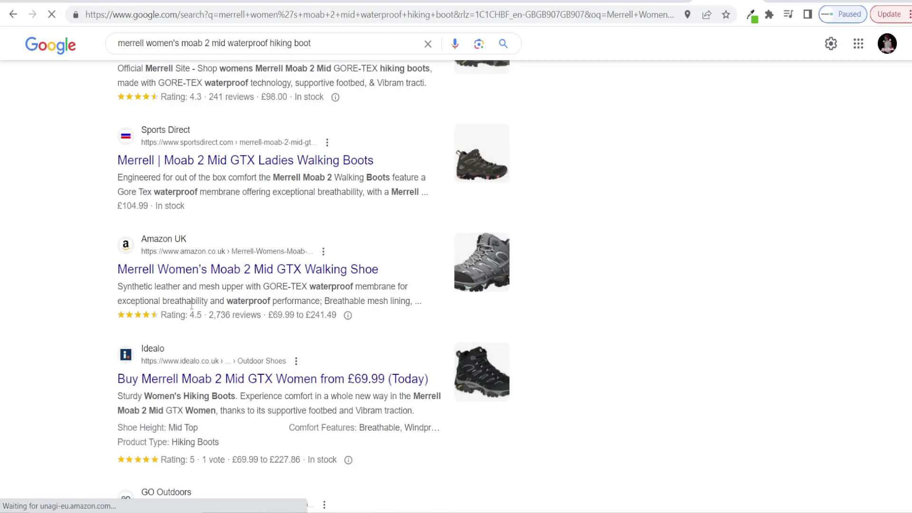
{"action": "left_click", "coordinate": [192, 269]}
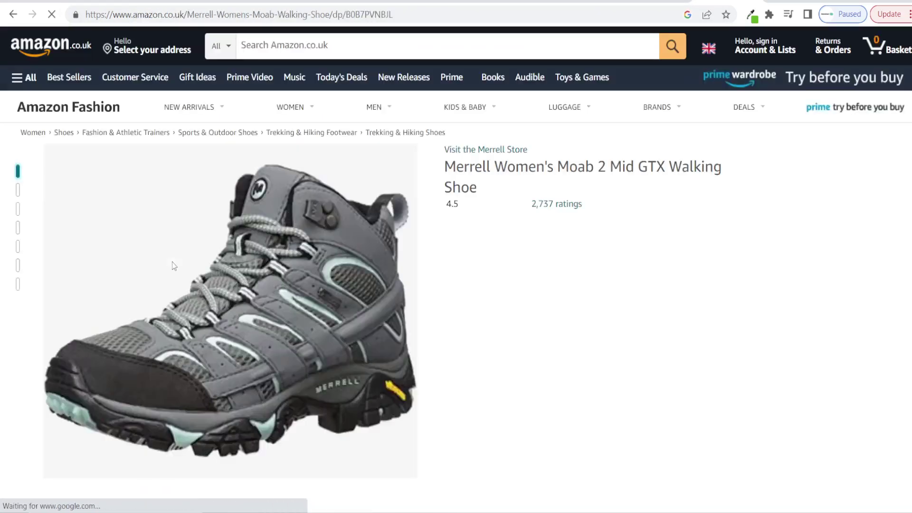
- Copy the ChatGPT article from its introduction through the sixth boot's description and paste it into the body of the new WordPress post
{"action": "left_click", "coordinate": [316, 2]}
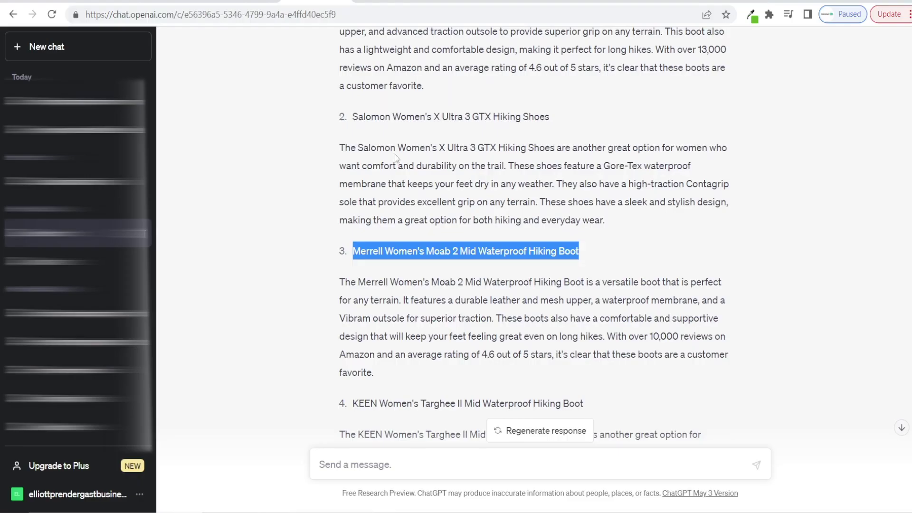
{"action": "scroll", "coordinate": [581, 244], "scroll_direction": "down", "scroll_amount": 4}
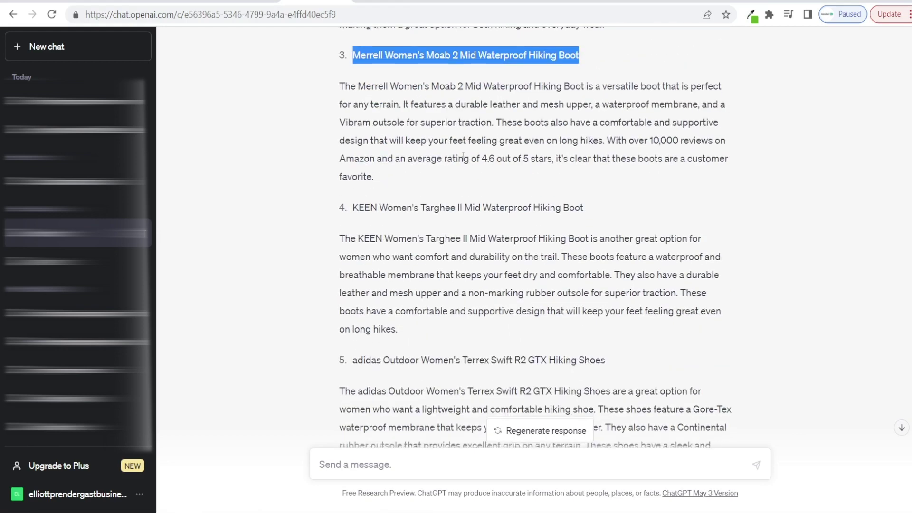
{"action": "scroll", "coordinate": [561, 254], "scroll_direction": "down", "scroll_amount": 5}
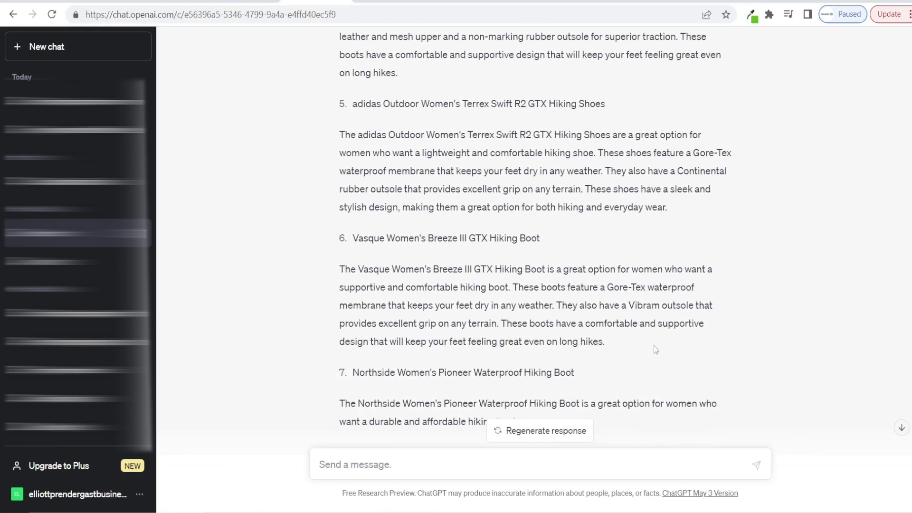
{"action": "left_click_drag", "start_coordinate": [663, 343], "coordinate": [339, 184]}
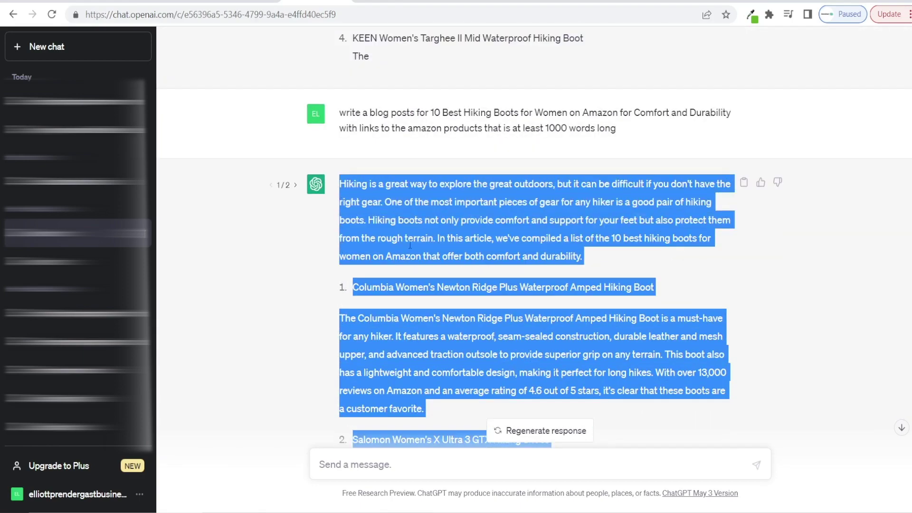
{"action": "key", "text": "ctrl+Tab"}
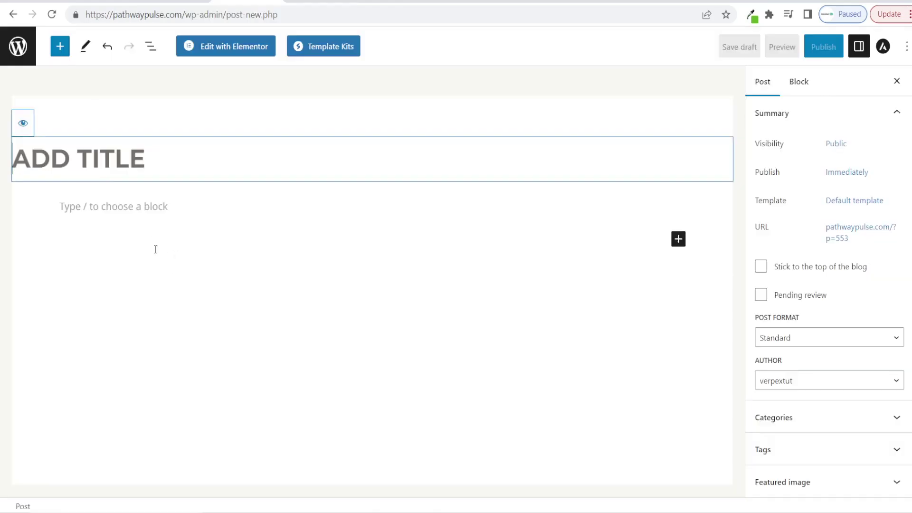
{"action": "left_click", "coordinate": [84, 208]}
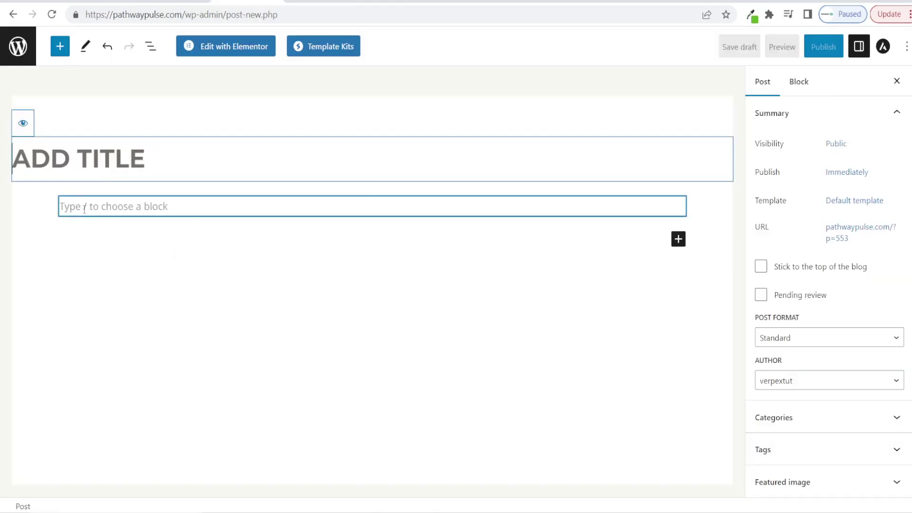
{"action": "key", "text": "ctrl+v"}
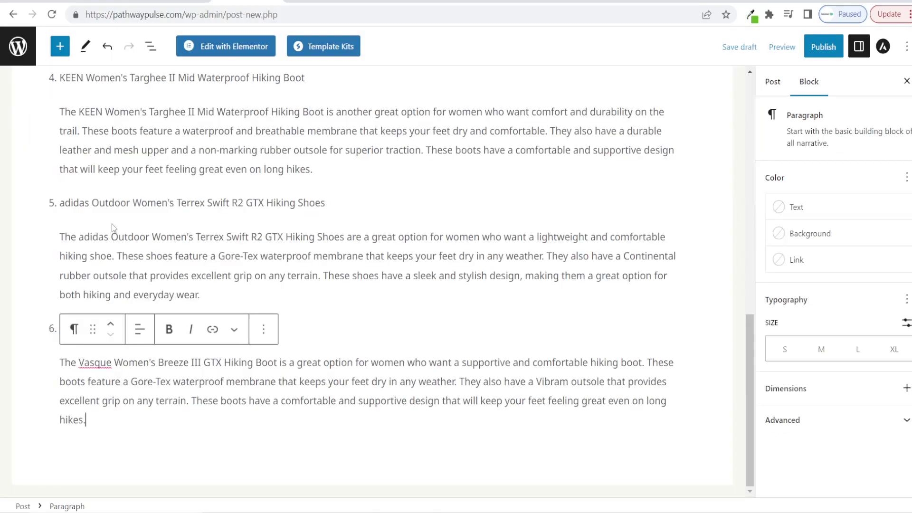
- Copy "10 Best Hiking Boots for Women on Amazon for Comfort and Durability" from the ChatGPT prompt and paste it as the WordPress post title
{"action": "scroll", "coordinate": [306, 395], "scroll_direction": "up", "scroll_amount": 13}
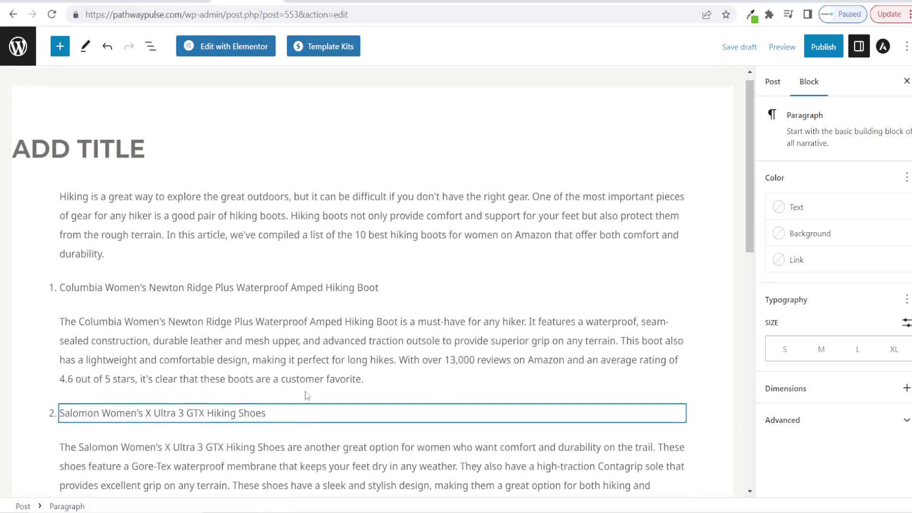
{"action": "scroll", "coordinate": [306, 395], "scroll_direction": "up", "scroll_amount": 1}
{"action": "left_click", "coordinate": [317, 2]}
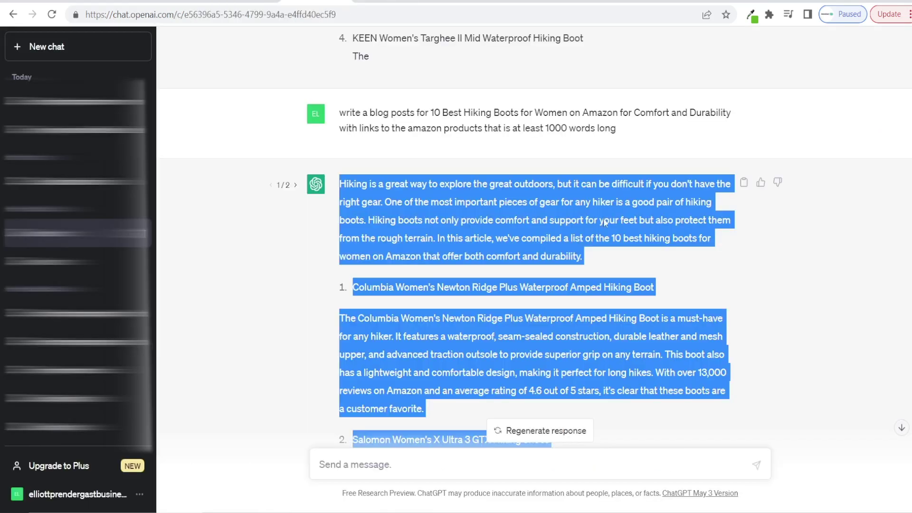
{"action": "left_click_drag", "start_coordinate": [431, 113], "coordinate": [733, 115]}
{"action": "key", "text": "ctrl+c"}
{"action": "left_click", "coordinate": [245, 2]}
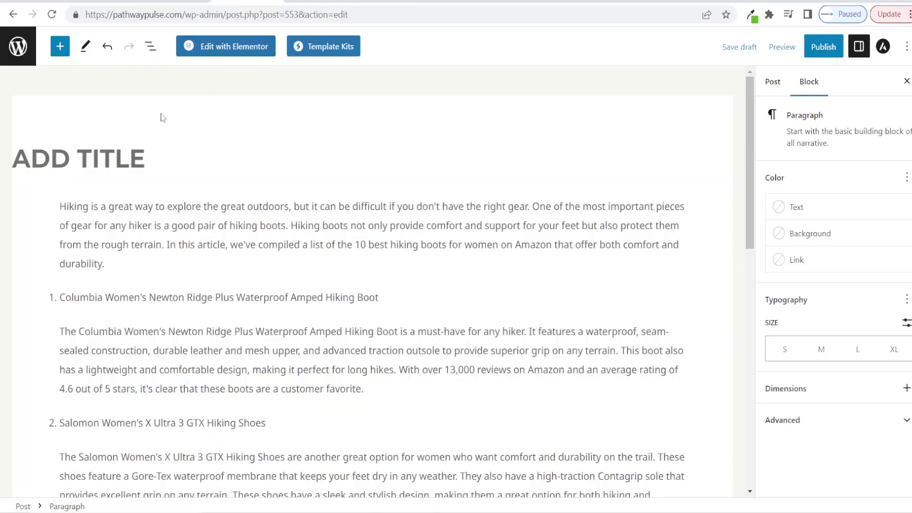
{"action": "left_click", "coordinate": [99, 162]}
{"action": "key", "text": "ctrl+v"}
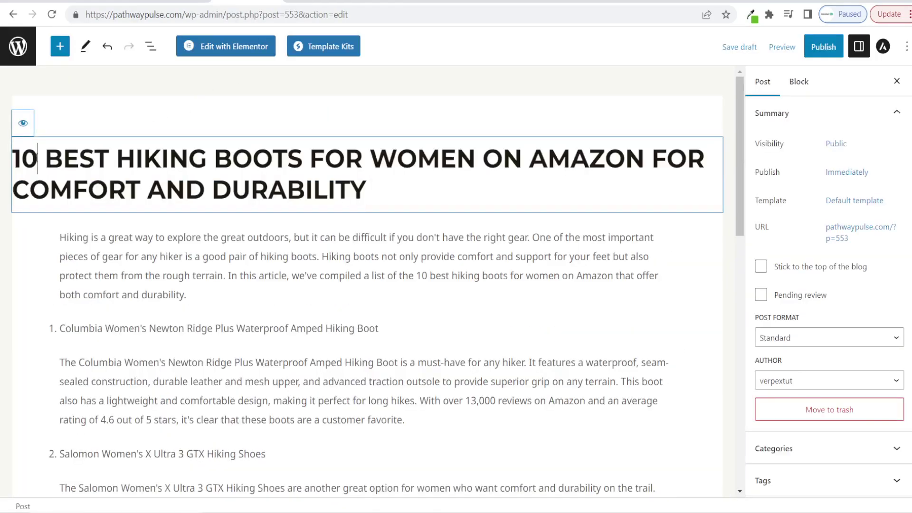
- Replace the "10" at the start of the post title with "THE TOP 6"
{"action": "left_click", "coordinate": [39, 153]}
{"action": "key", "text": "BackSpace"}
{"action": "key", "text": "BackSpace"}
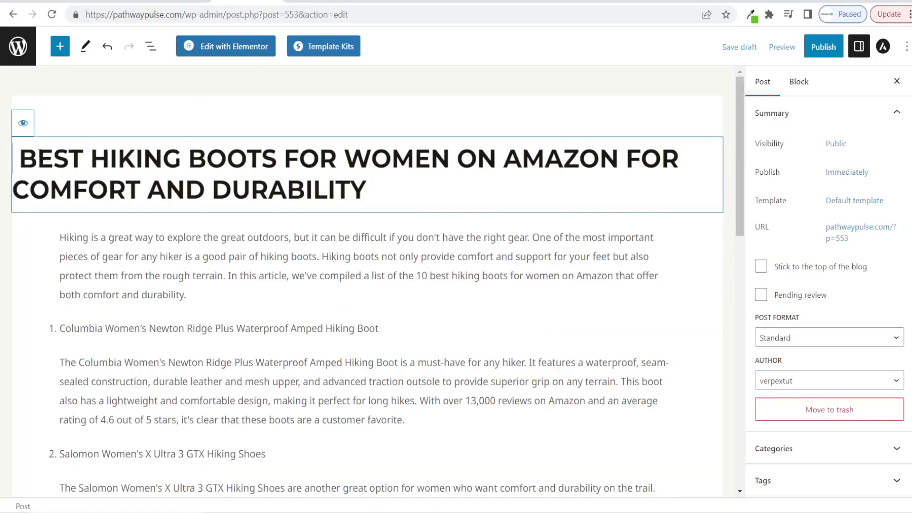
{"action": "type", "text": "TO"}
{"action": "key", "text": "BackSpace"}
{"action": "type", "text": "HE TOP 6"}
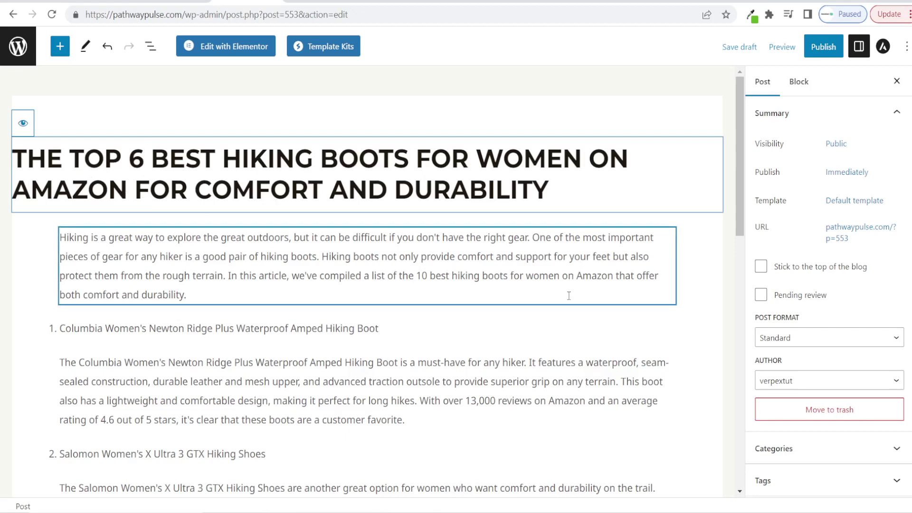
- Preview the draft post in a new tab, look over its title and body text, and return to the editor
{"action": "left_click", "coordinate": [604, 203]}
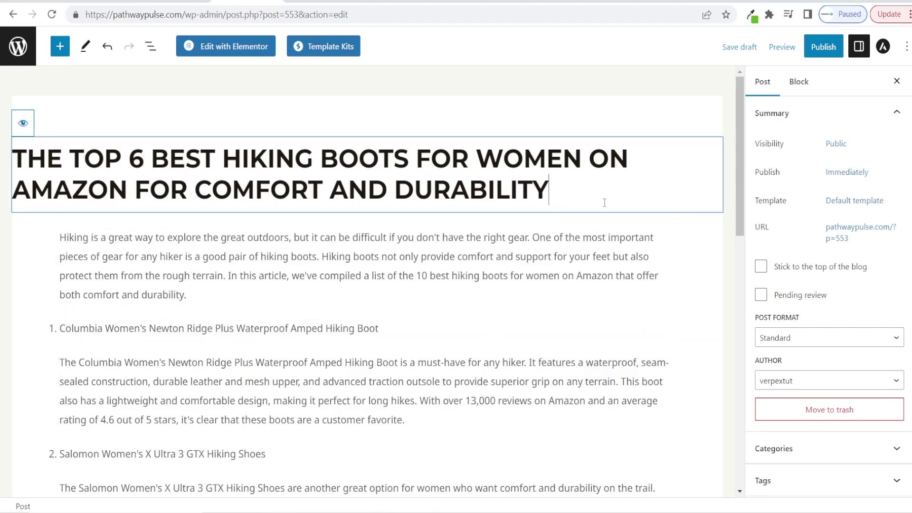
{"action": "left_click", "coordinate": [782, 47]}
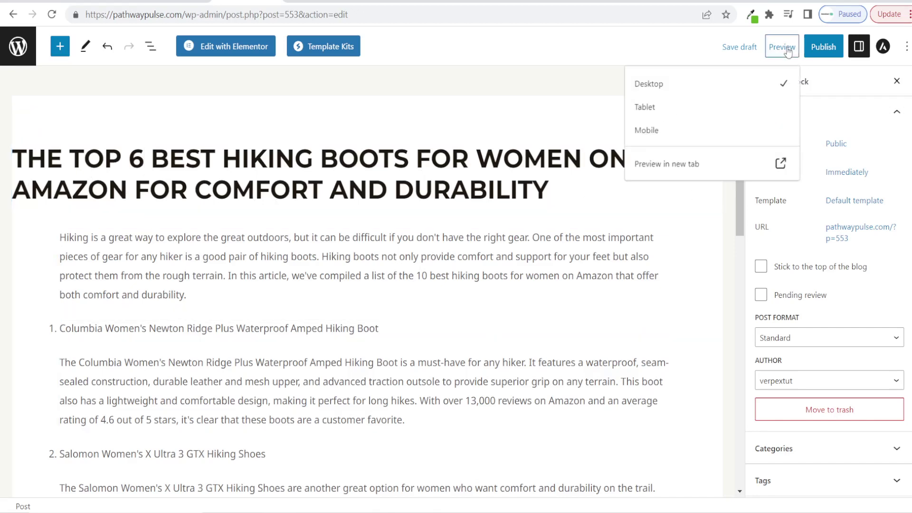
{"action": "left_click", "coordinate": [672, 166]}
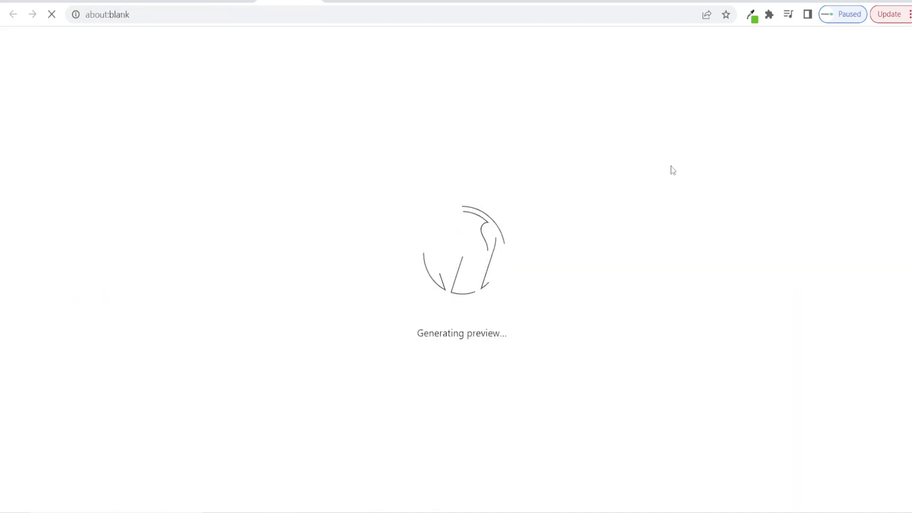
{"action": "scroll", "coordinate": [402, 176], "scroll_direction": "down", "scroll_amount": 15}
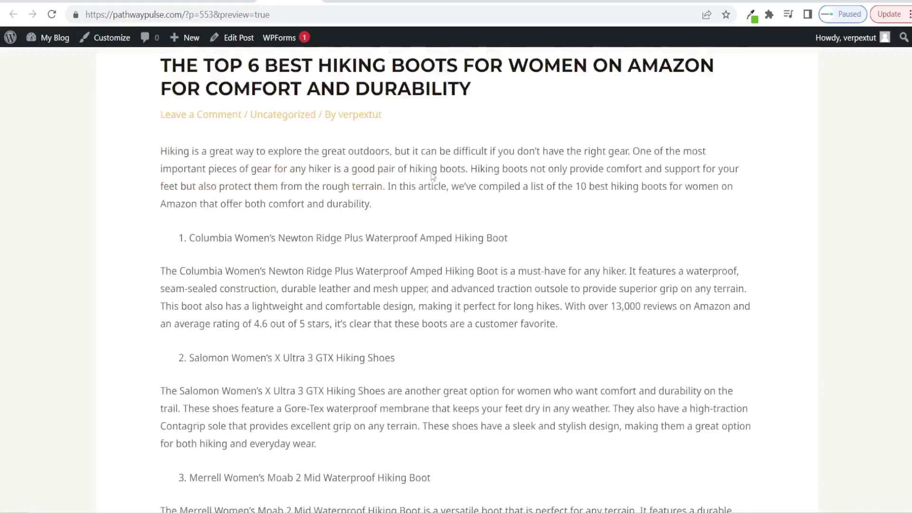
{"action": "scroll", "coordinate": [432, 172], "scroll_direction": "up", "scroll_amount": 15}
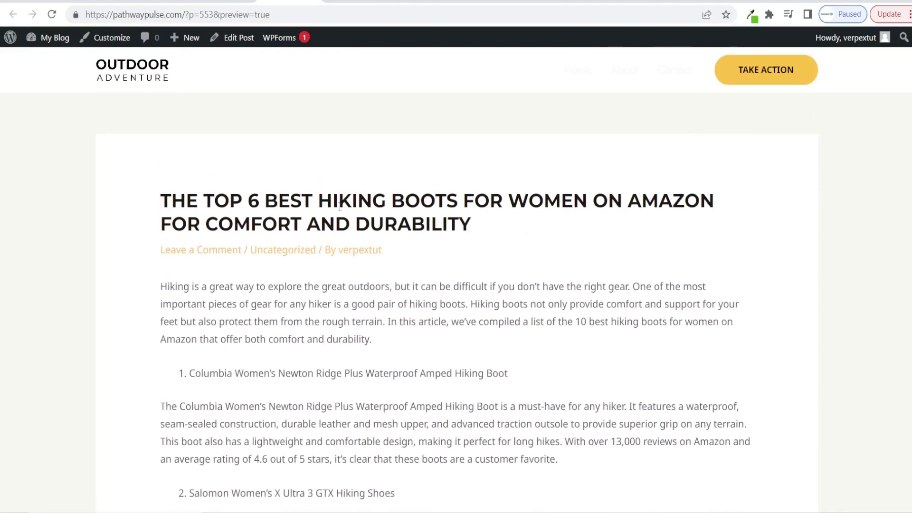
{"action": "left_click", "coordinate": [310, 3]}
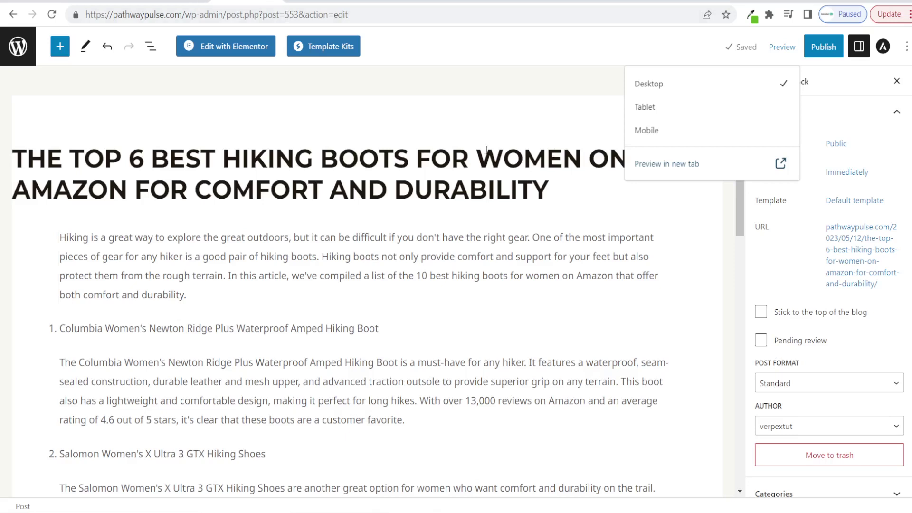
{"action": "left_click", "coordinate": [466, 126]}
{"action": "left_click", "coordinate": [605, 231]}
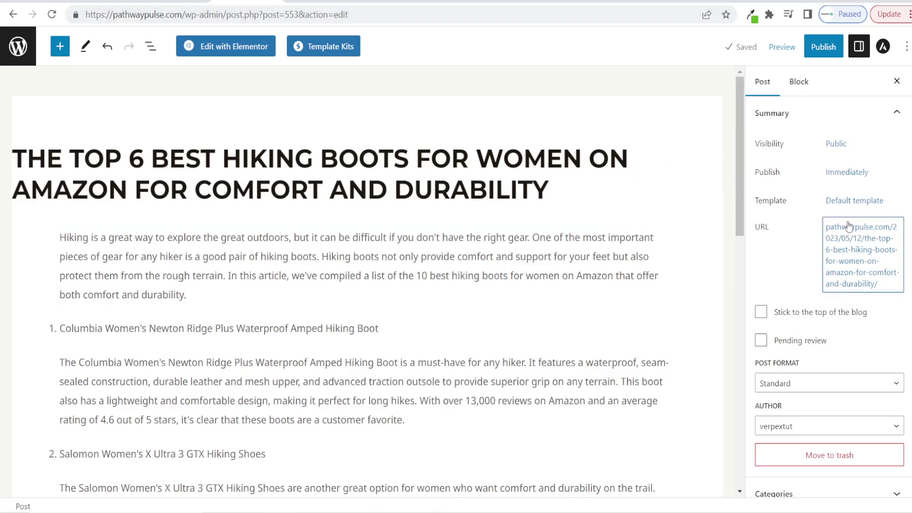
- Create the category "Women's Hiking" for the post and remove the Uncategorized category from it
{"action": "scroll", "coordinate": [763, 228], "scroll_direction": "down", "scroll_amount": 3}
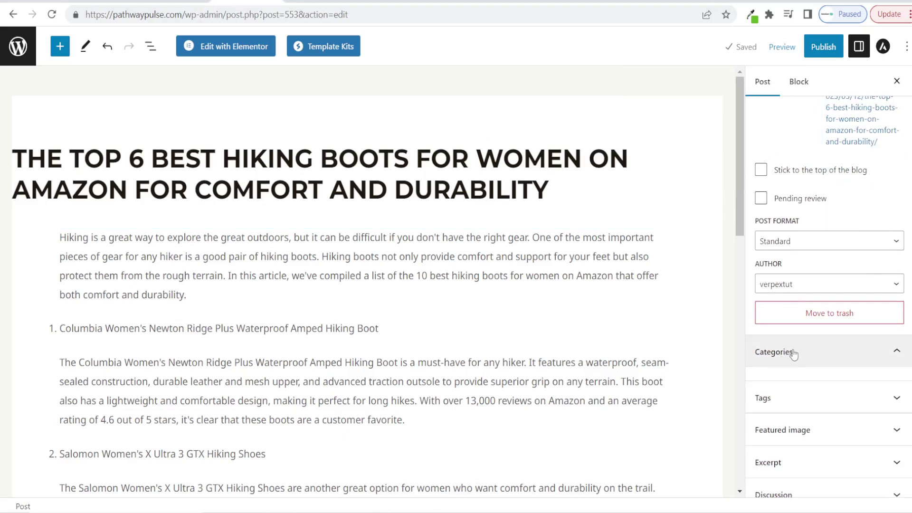
{"action": "left_click", "coordinate": [793, 354]}
{"action": "scroll", "coordinate": [820, 350], "scroll_direction": "down", "scroll_amount": 2}
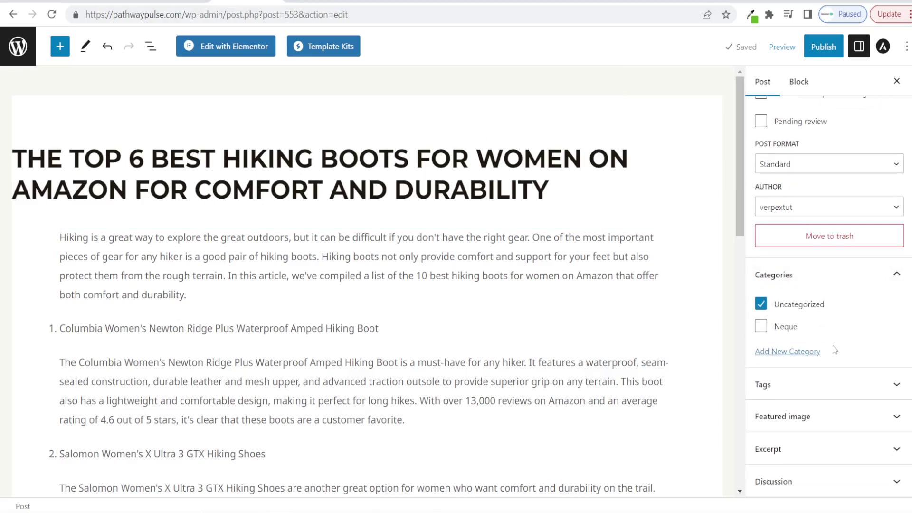
{"action": "left_click", "coordinate": [799, 351]}
{"action": "scroll", "coordinate": [831, 331], "scroll_direction": "down", "scroll_amount": 1}
{"action": "scroll", "coordinate": [831, 332], "scroll_direction": "down", "scroll_amount": 1}
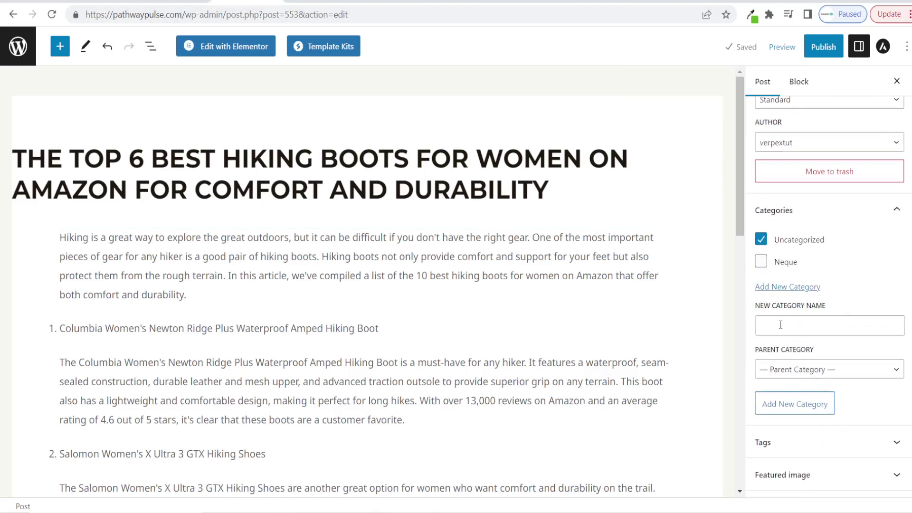
{"action": "left_click", "coordinate": [792, 325]}
{"action": "key", "text": "ctrl+v"}
{"action": "left_click", "coordinate": [791, 405]}
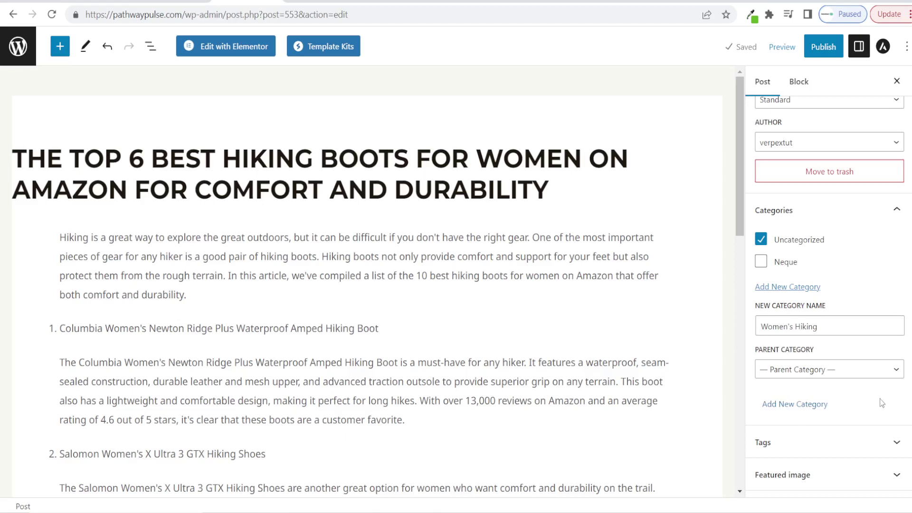
{"action": "left_click", "coordinate": [761, 239]}
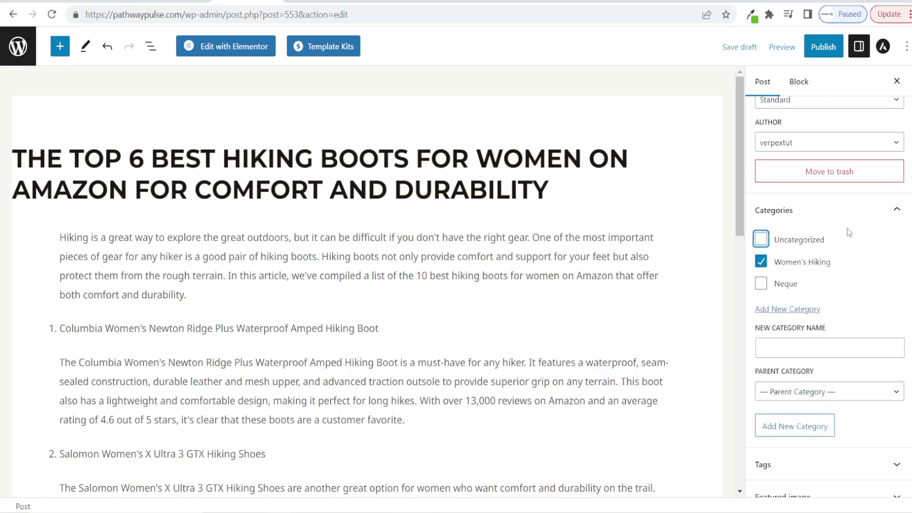
{"action": "left_click", "coordinate": [791, 213]}
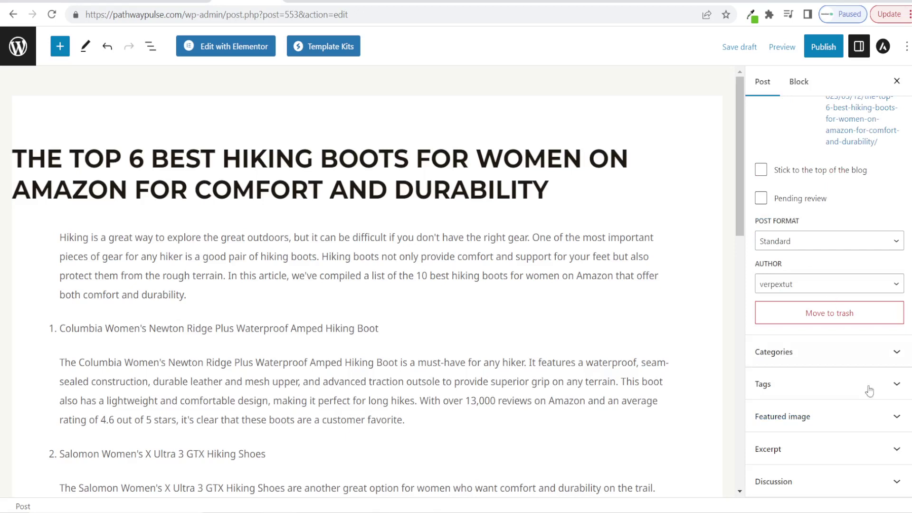
- Switch to Unsplash for a featured image, search for "woman hiking", and limit the results to landscape orientation
{"action": "left_click", "coordinate": [804, 419]}
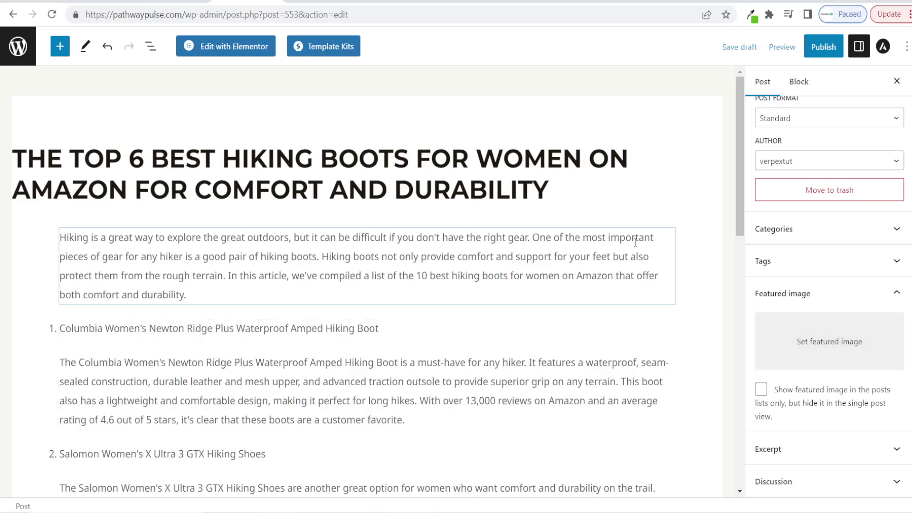
{"action": "left_click", "coordinate": [452, 1]}
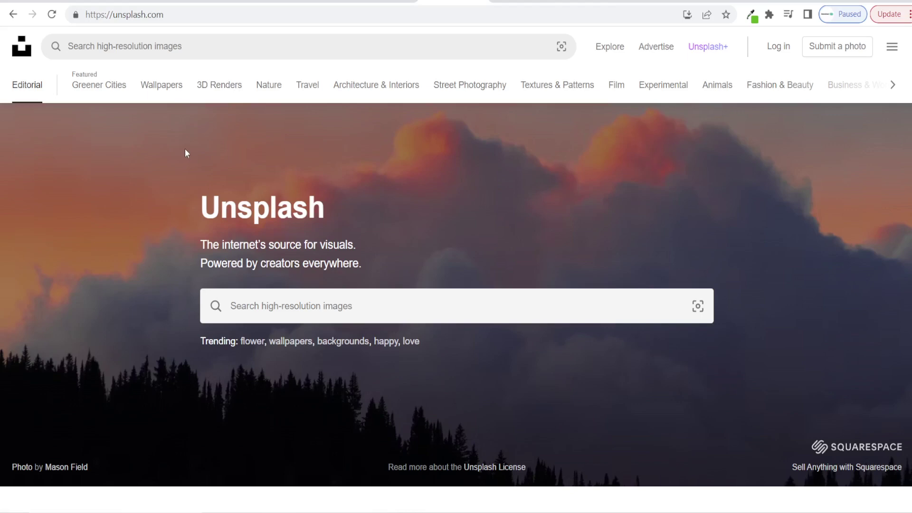
{"action": "left_click", "coordinate": [287, 309]}
{"action": "type", "text": "woman hiking"}
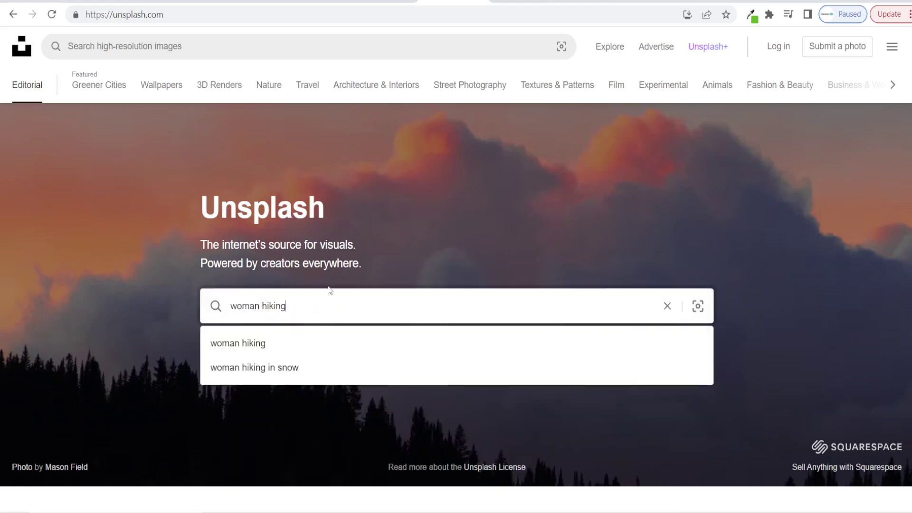
{"action": "key", "text": "Return"}
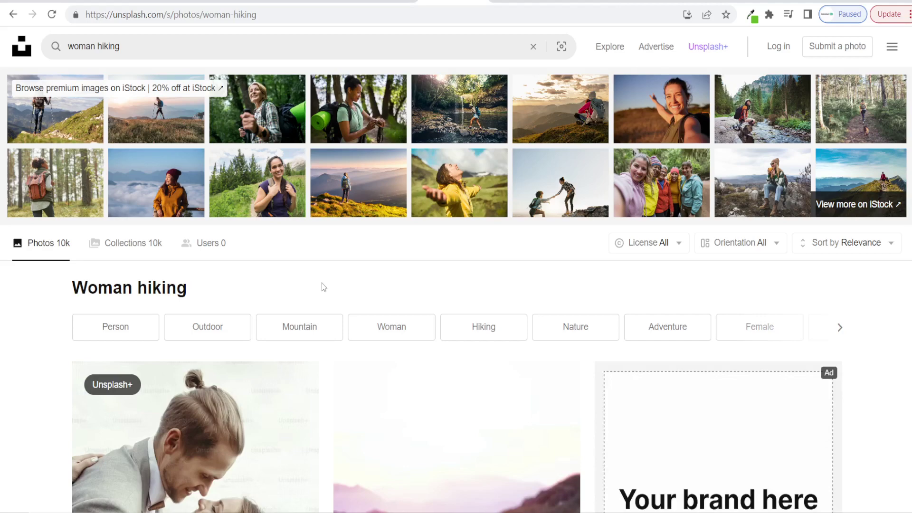
{"action": "left_click", "coordinate": [739, 249]}
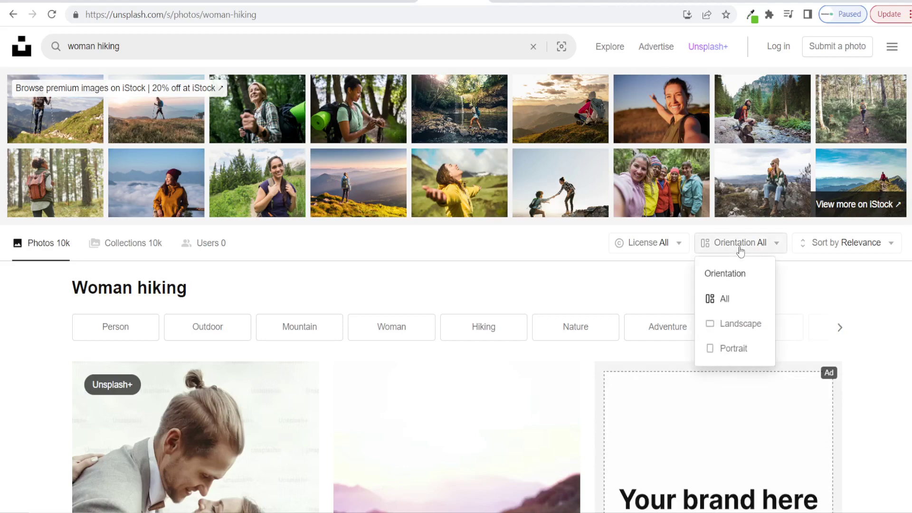
{"action": "left_click", "coordinate": [734, 324]}
- Download the photo of the woman standing on a rock above a mountain valley from the search results
{"action": "scroll", "coordinate": [499, 252], "scroll_direction": "down", "scroll_amount": 4}
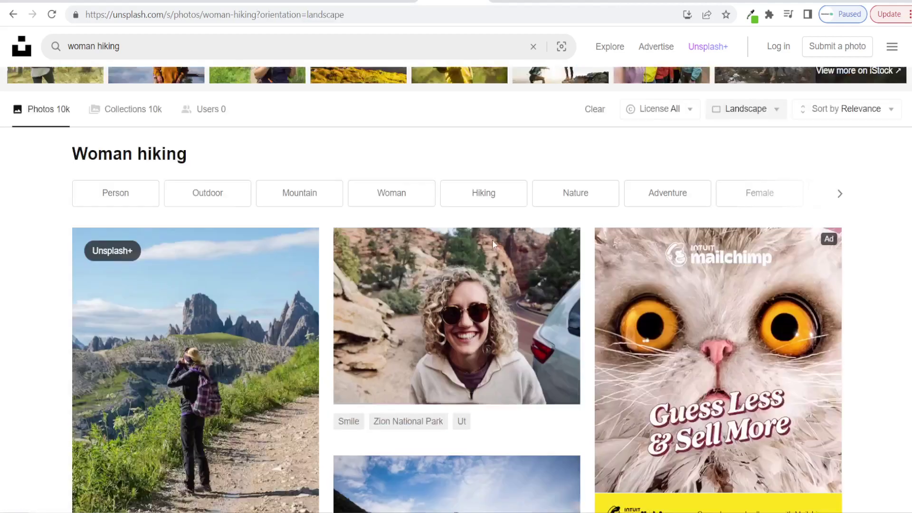
{"action": "scroll", "coordinate": [499, 223], "scroll_direction": "down", "scroll_amount": 5}
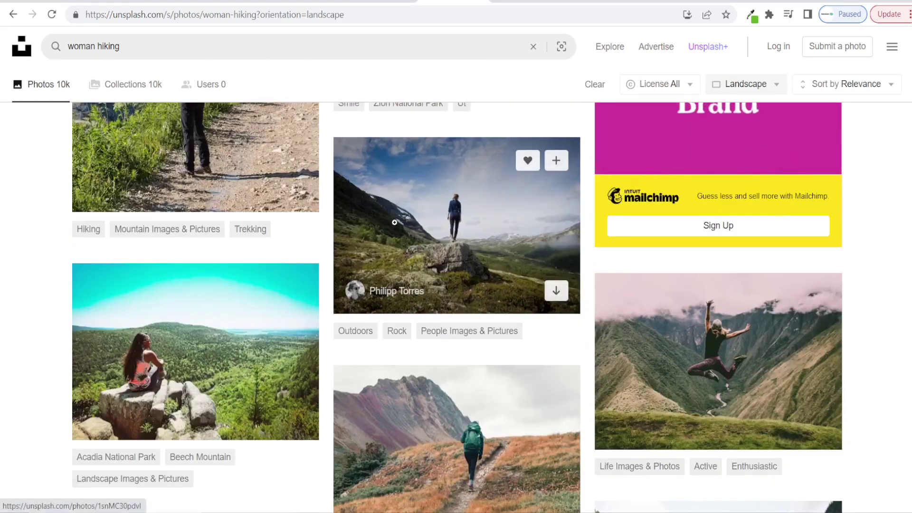
{"action": "scroll", "coordinate": [390, 216], "scroll_direction": "down", "scroll_amount": 3}
{"action": "scroll", "coordinate": [392, 214], "scroll_direction": "up", "scroll_amount": 3}
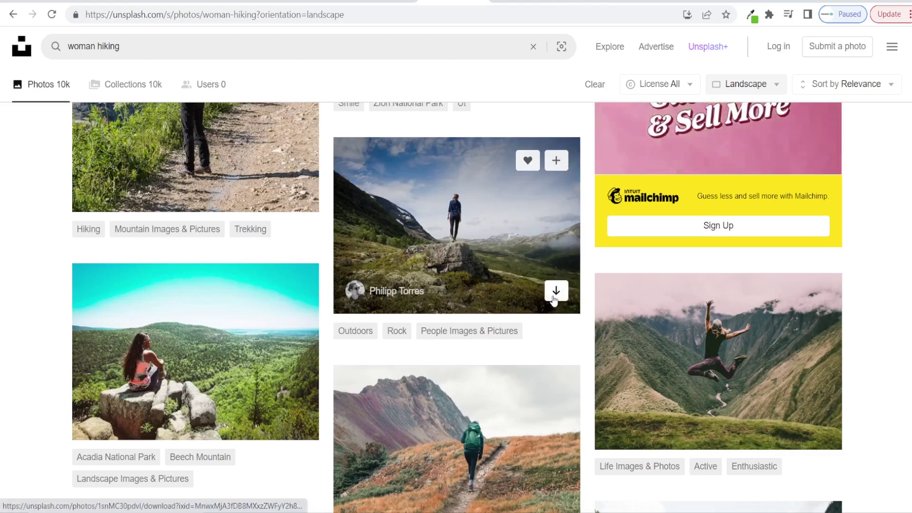
{"action": "left_click", "coordinate": [553, 297]}
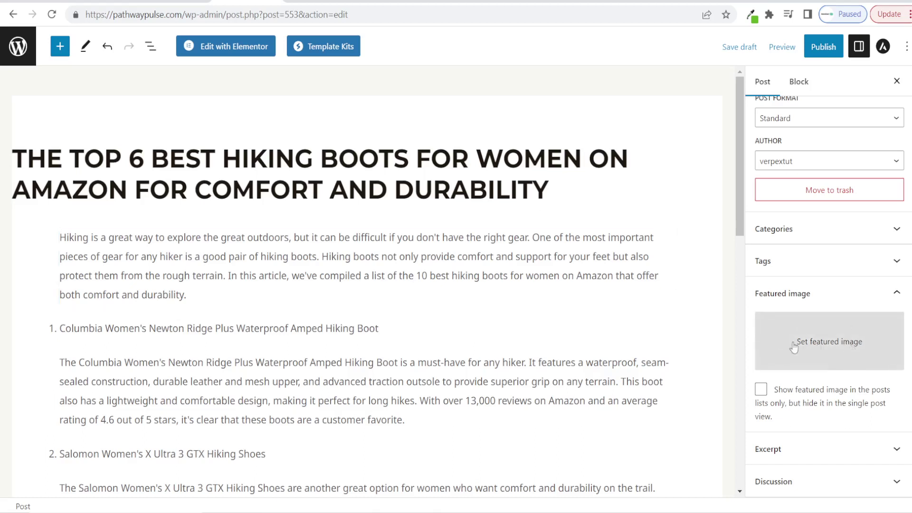
- Start a featured image upload in WordPress and rename the downloaded photo file "Best Hiking Boots for Women on Amazon for Comfort and Durability"
{"action": "left_click", "coordinate": [824, 351]}
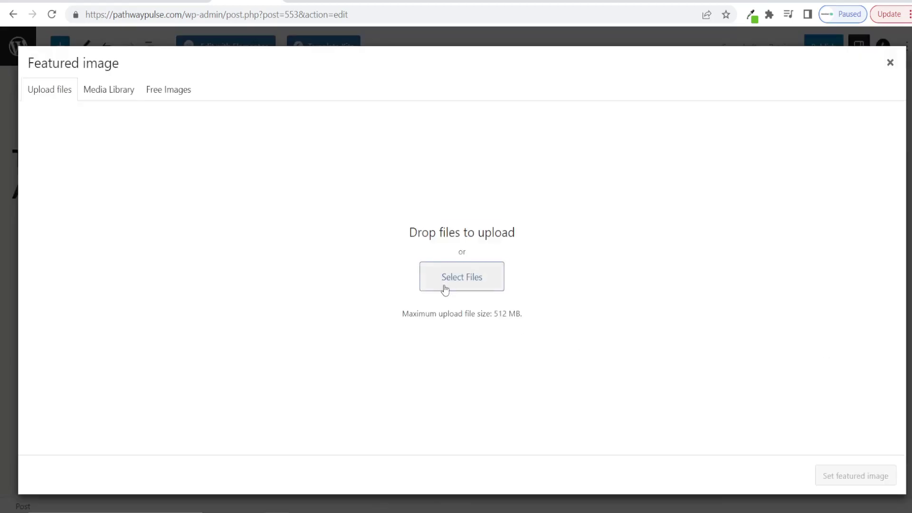
{"action": "left_click", "coordinate": [462, 276]}
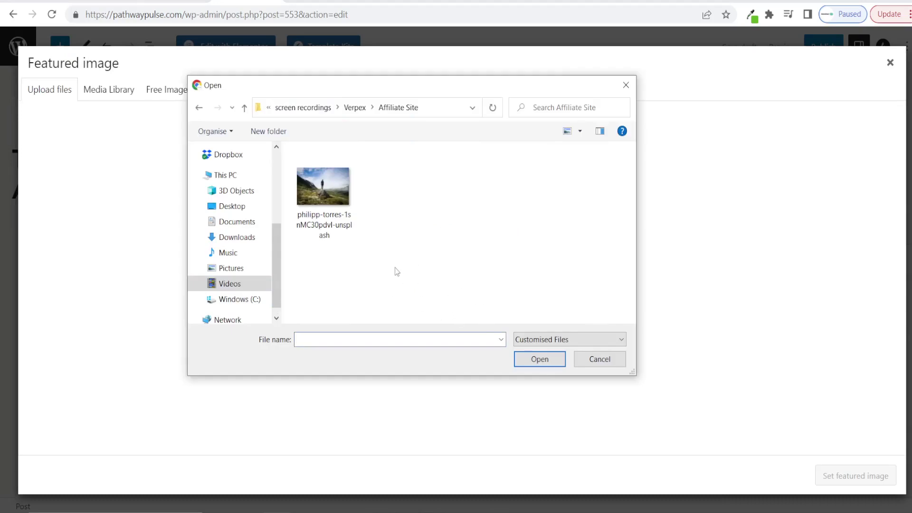
{"action": "double_click", "coordinate": [318, 214]}
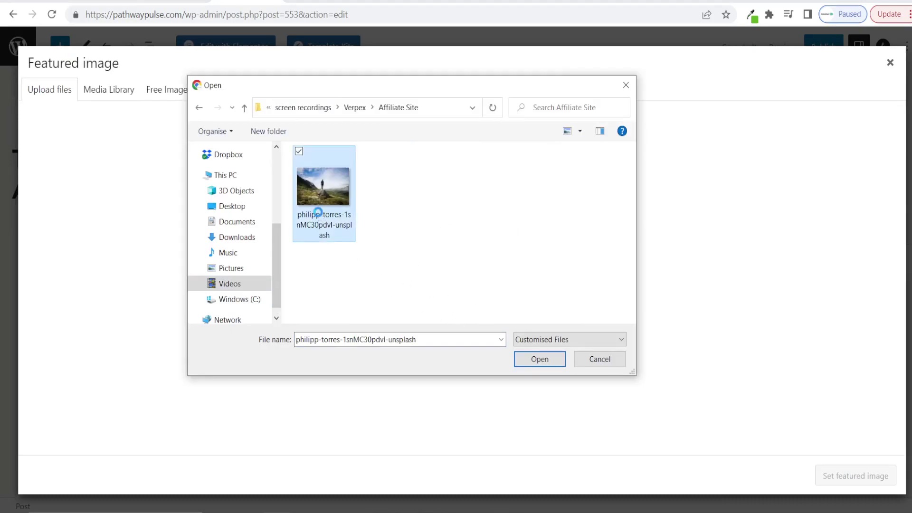
{"action": "right_click", "coordinate": [318, 214]}
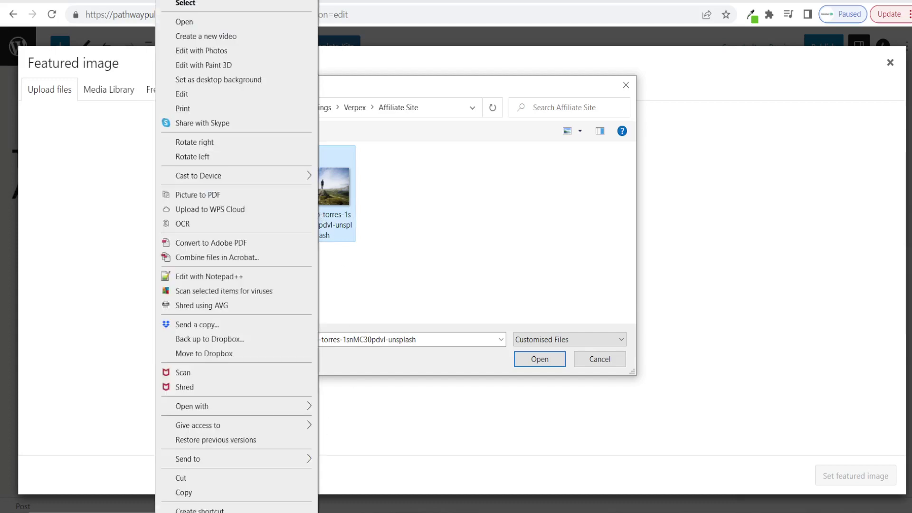
{"action": "scroll", "coordinate": [284, 459], "scroll_direction": "down", "scroll_amount": 1}
{"action": "scroll", "coordinate": [187, 475], "scroll_direction": "down", "scroll_amount": 1}
{"action": "left_click", "coordinate": [187, 508]}
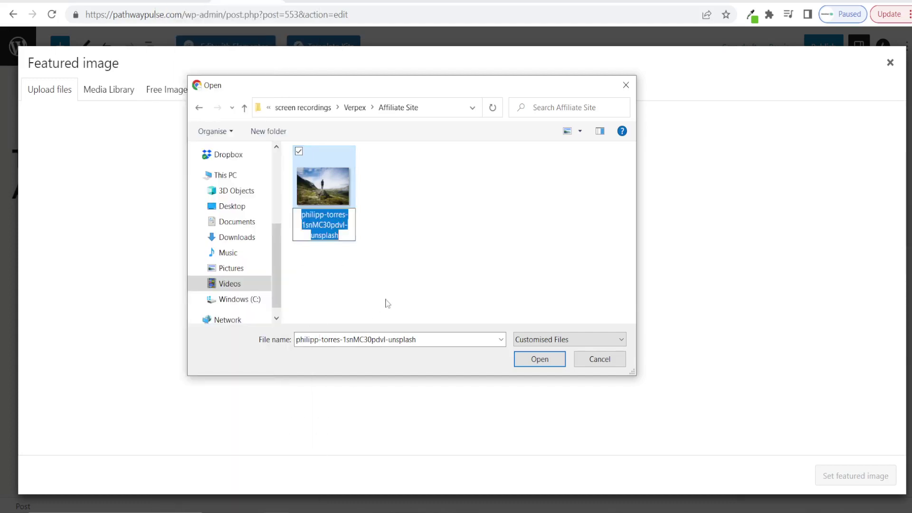
{"action": "type", "text": "Best Hiking Boots for Women on Amazon for Comfort and Durability"}
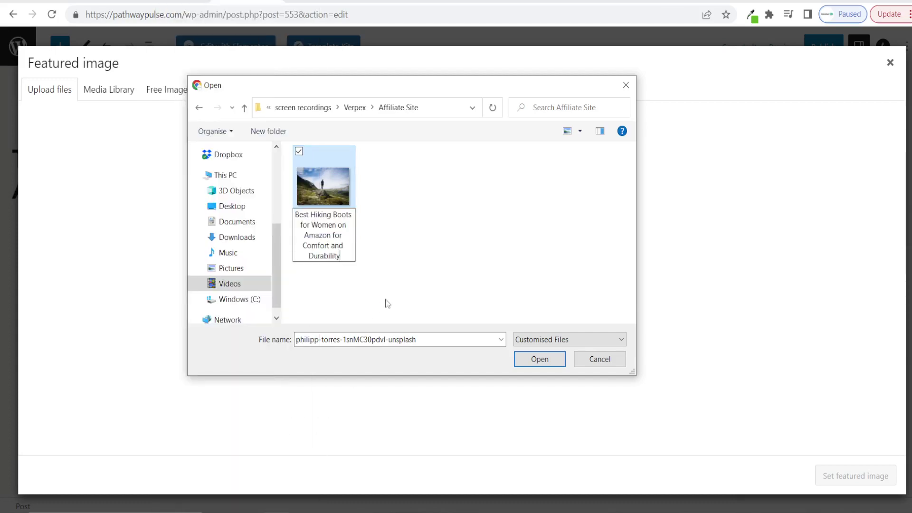
{"action": "left_click", "coordinate": [369, 235]}
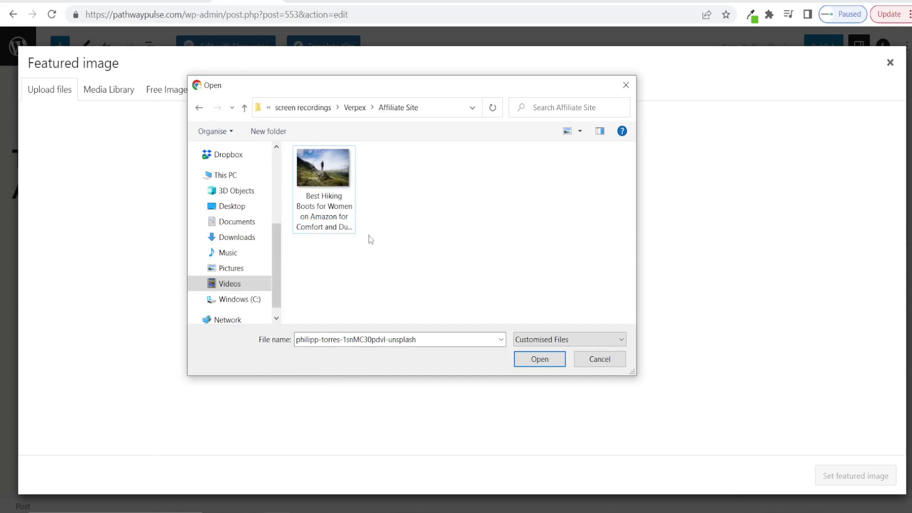
- Upload the renamed hiking photo and set it as the post's featured image
{"action": "left_click", "coordinate": [326, 205]}
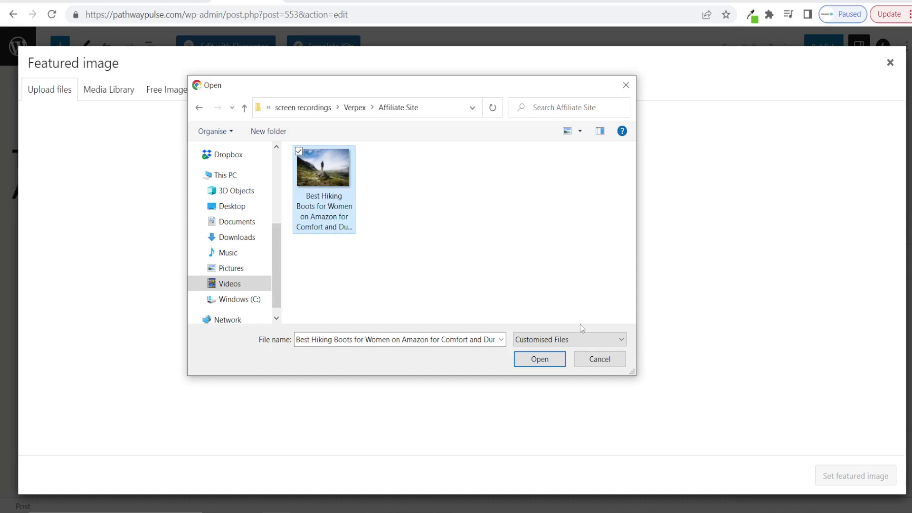
{"action": "left_click", "coordinate": [538, 365]}
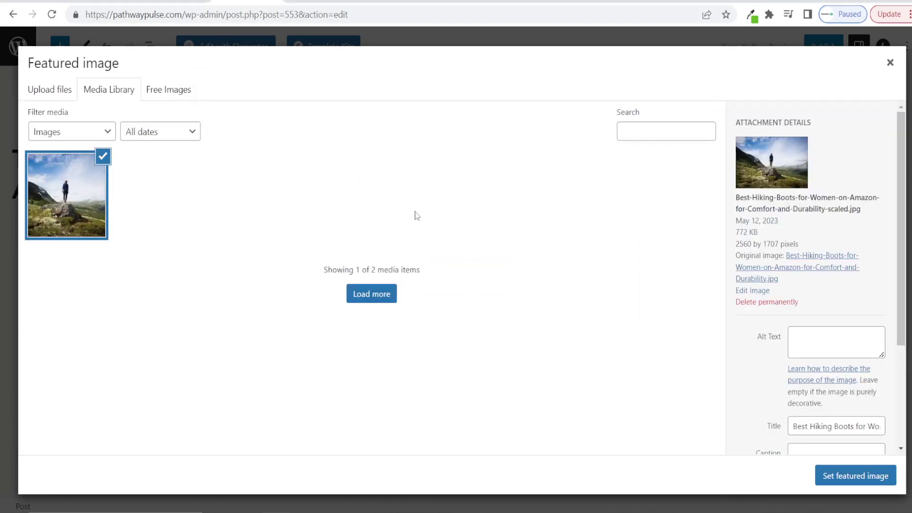
{"action": "left_click", "coordinate": [854, 476]}
- Preview the post in a new tab and check its category, featured image and article text
{"action": "left_click", "coordinate": [782, 46]}
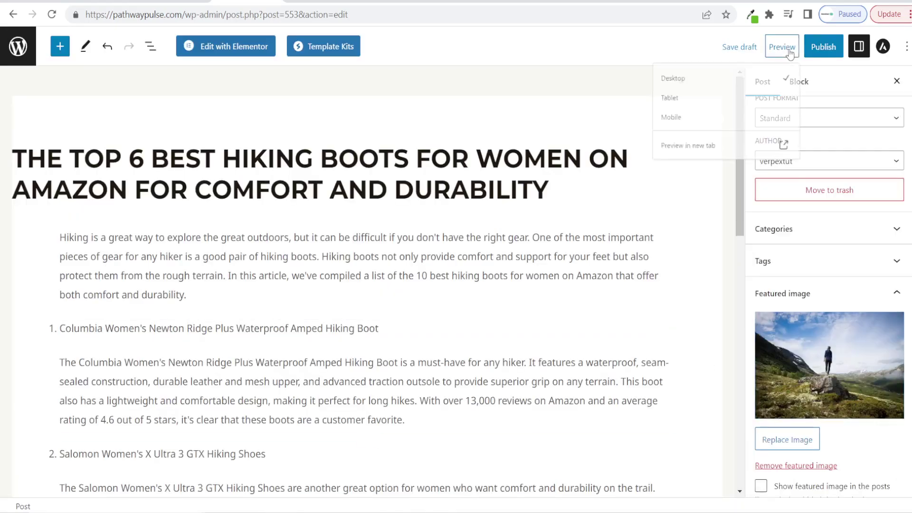
{"action": "left_click", "coordinate": [684, 166]}
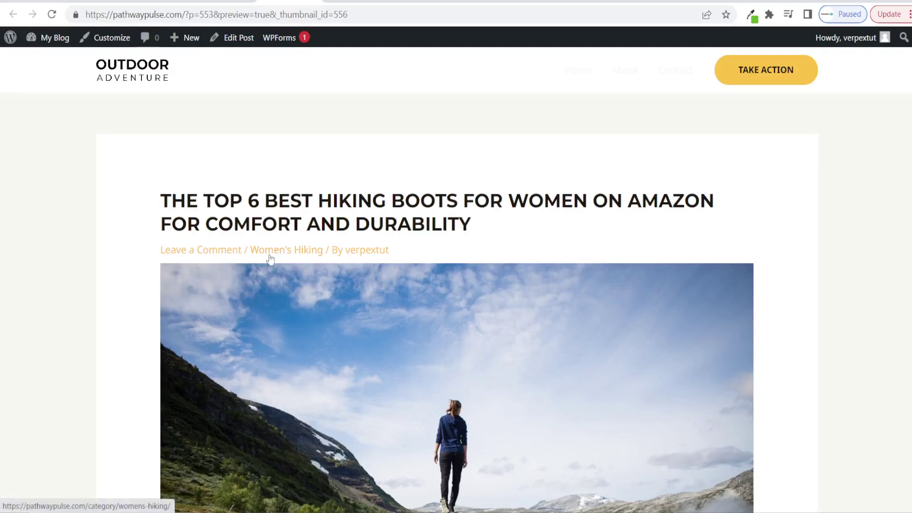
{"action": "scroll", "coordinate": [513, 238], "scroll_direction": "down", "scroll_amount": 5}
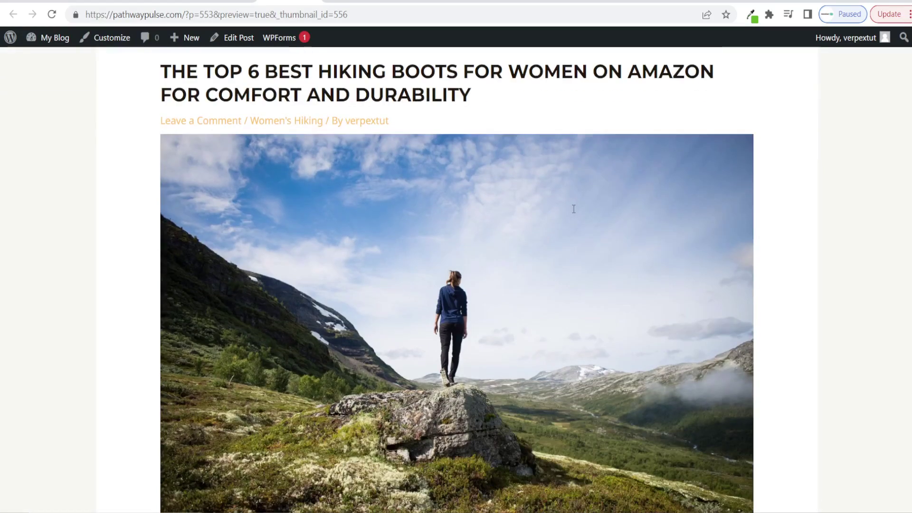
{"action": "scroll", "coordinate": [462, 119], "scroll_direction": "down", "scroll_amount": 6}
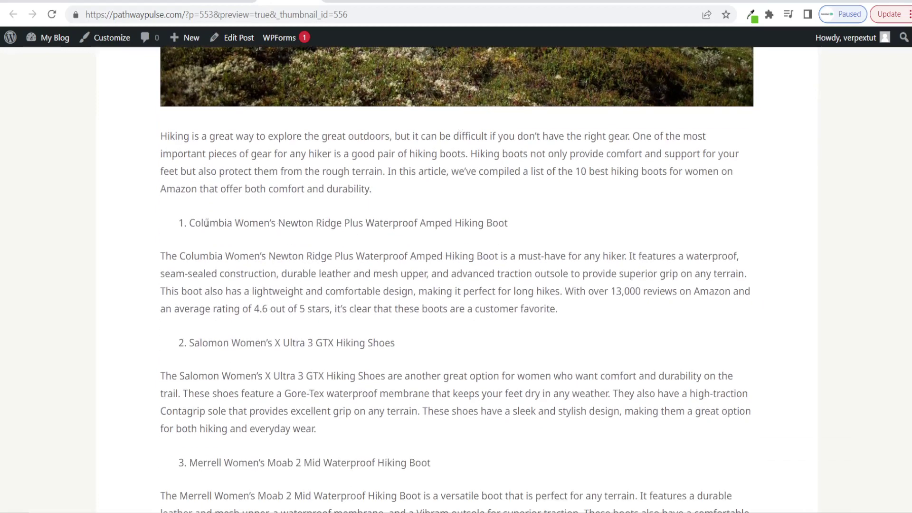
- Review the hiking boot list in the post preview, from the Columbia Women's Newton Ridge entry onward, and return to the post title
{"action": "left_click_drag", "start_coordinate": [189, 224], "coordinate": [532, 221]}
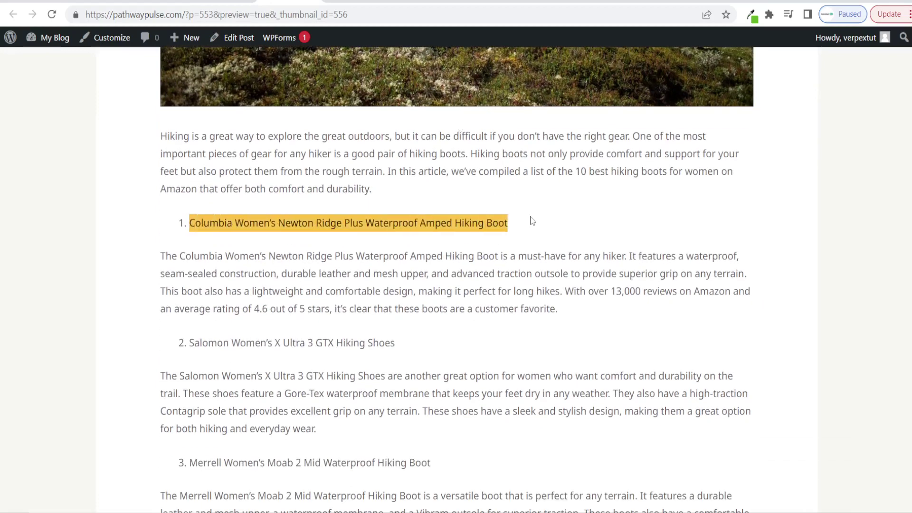
{"action": "left_click", "coordinate": [478, 229]}
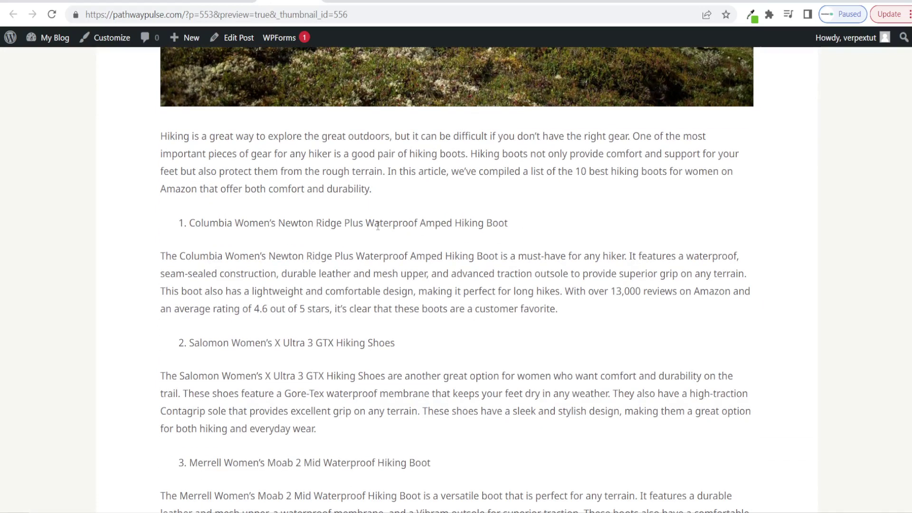
{"action": "scroll", "coordinate": [378, 227], "scroll_direction": "down", "scroll_amount": 7}
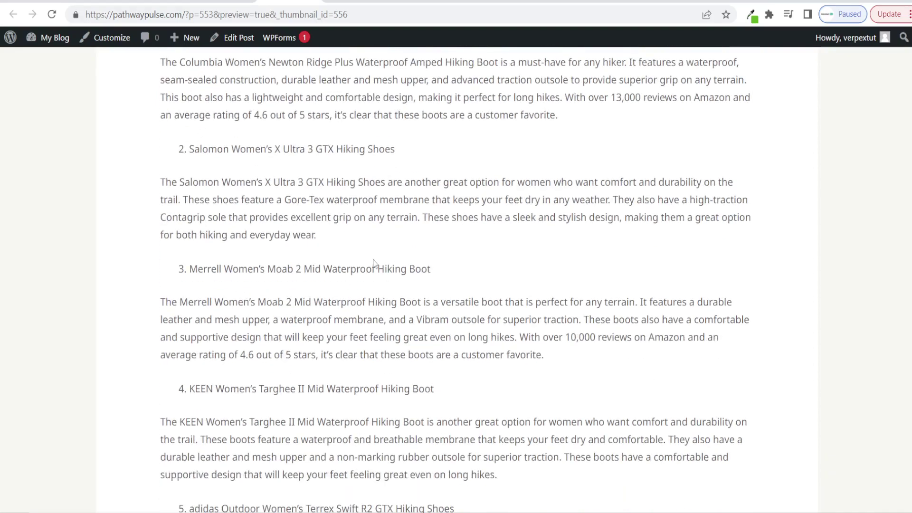
{"action": "scroll", "coordinate": [375, 253], "scroll_direction": "down", "scroll_amount": 4}
{"action": "scroll", "coordinate": [376, 253], "scroll_direction": "up", "scroll_amount": 15}
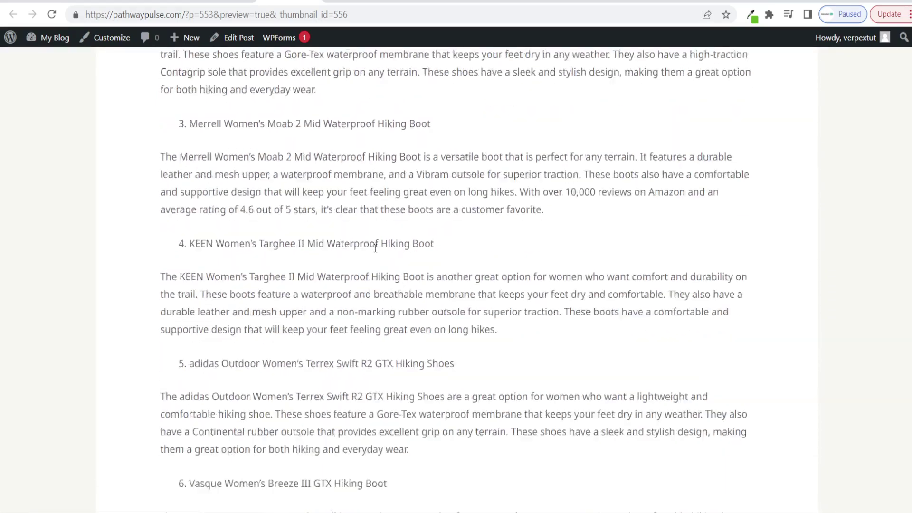
{"action": "scroll", "coordinate": [373, 252], "scroll_direction": "up", "scroll_amount": 7}
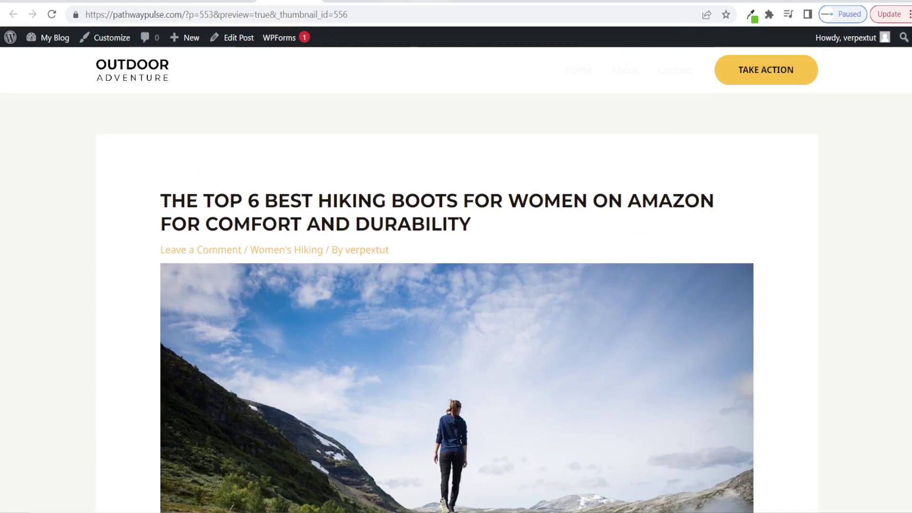
- Sign up for Amazon Associates UK, creating the account with full name, e-mail, password and the e-mailed one-time verification code
{"action": "left_click", "coordinate": [414, 1]}
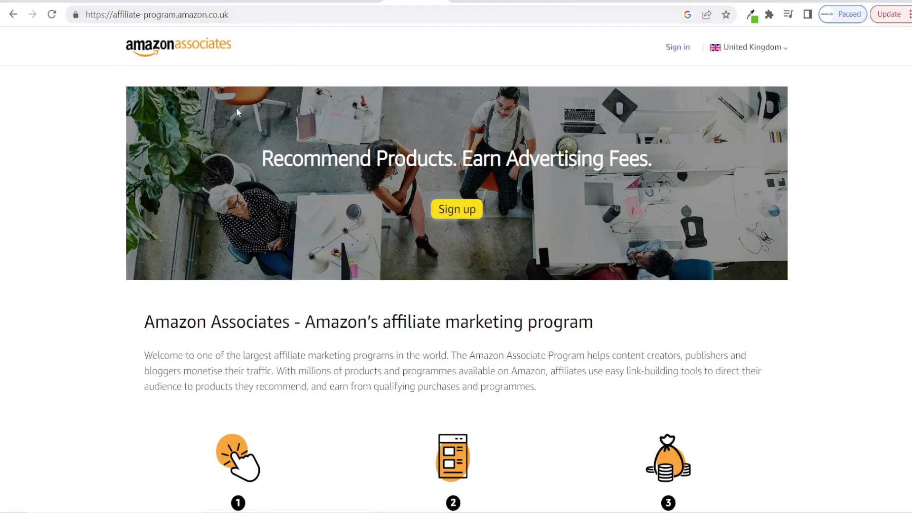
{"action": "left_click", "coordinate": [457, 216]}
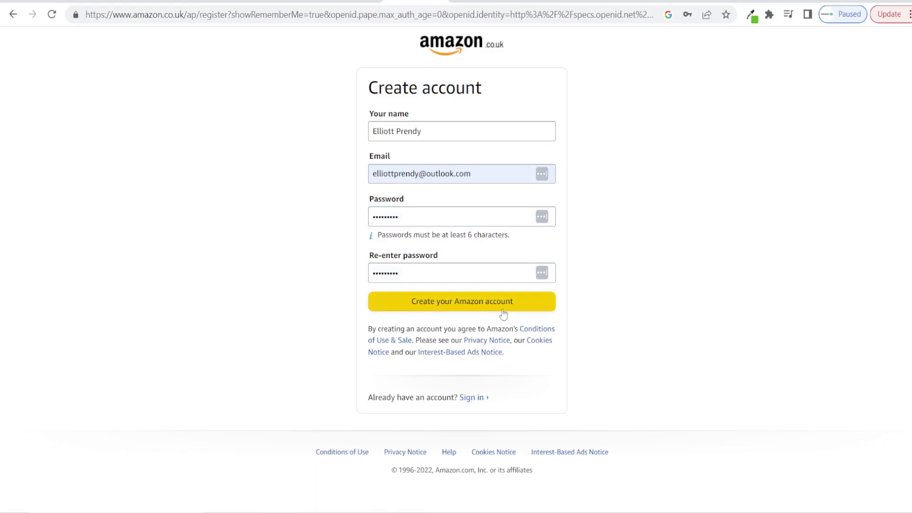
{"action": "left_click", "coordinate": [486, 308]}
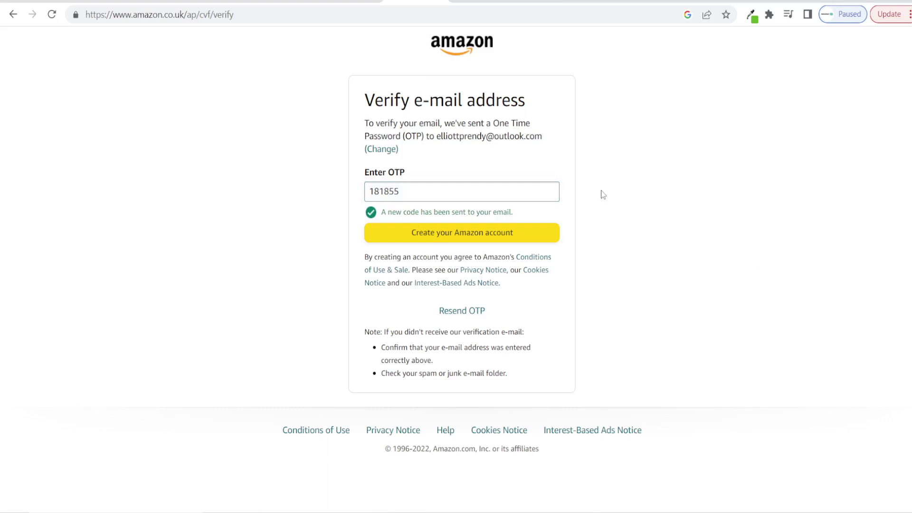
{"action": "left_click", "coordinate": [507, 236]}
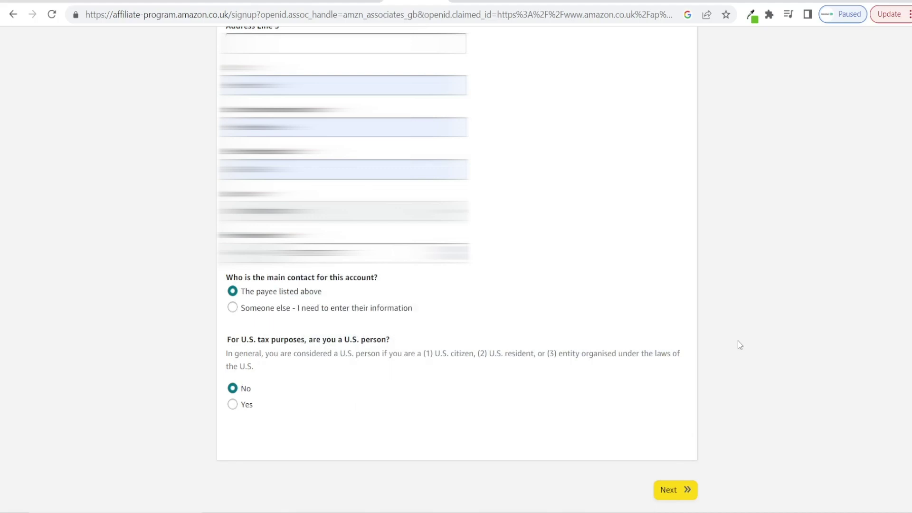
{"action": "left_click", "coordinate": [685, 490]}
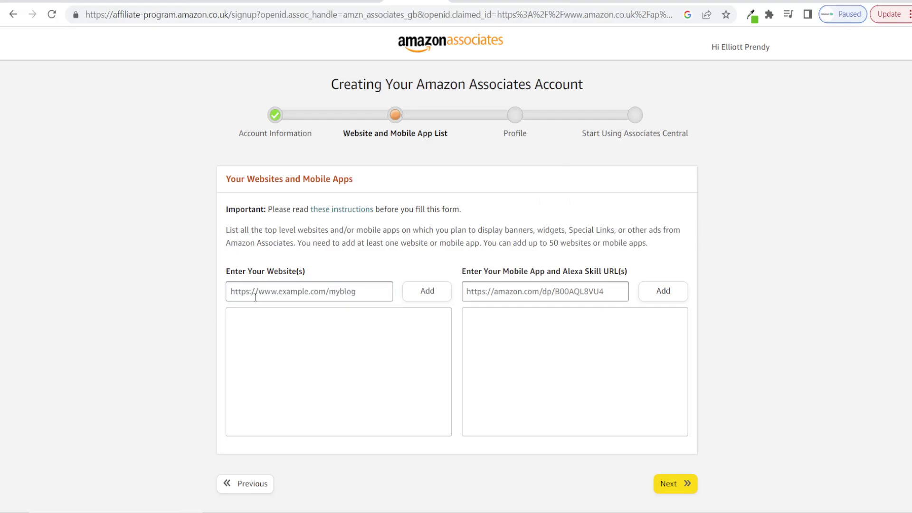
{"action": "left_click", "coordinate": [256, 296]}
{"action": "type", "text": "https://pathwaypulse.com/"}
{"action": "left_click", "coordinate": [173, 309]}
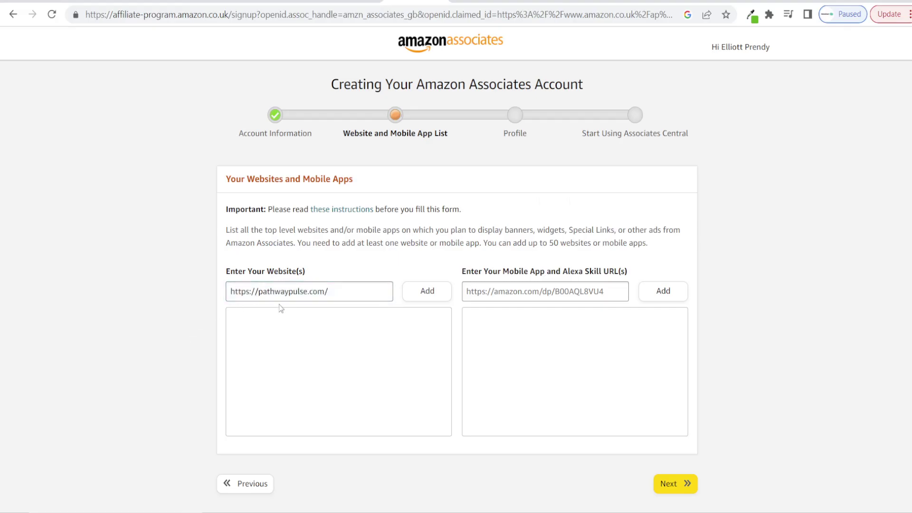
{"action": "left_click", "coordinate": [433, 298]}
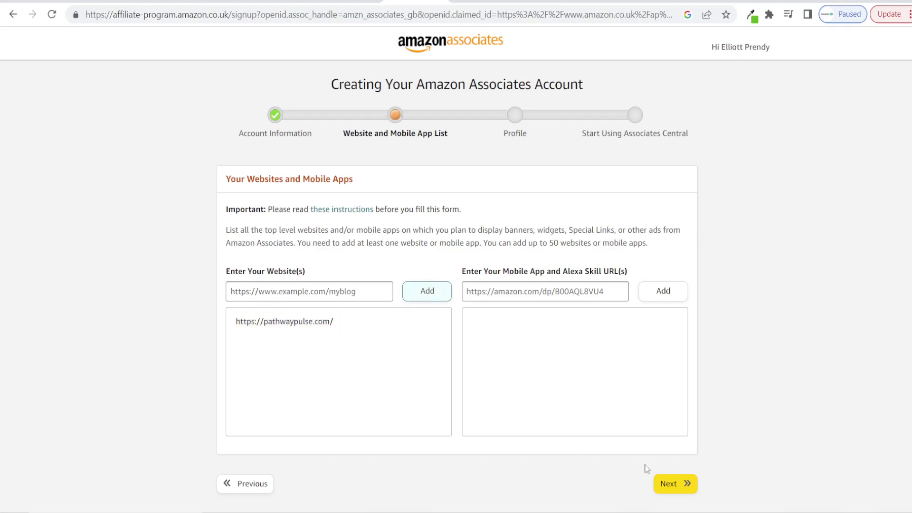
{"action": "left_click", "coordinate": [671, 481]}
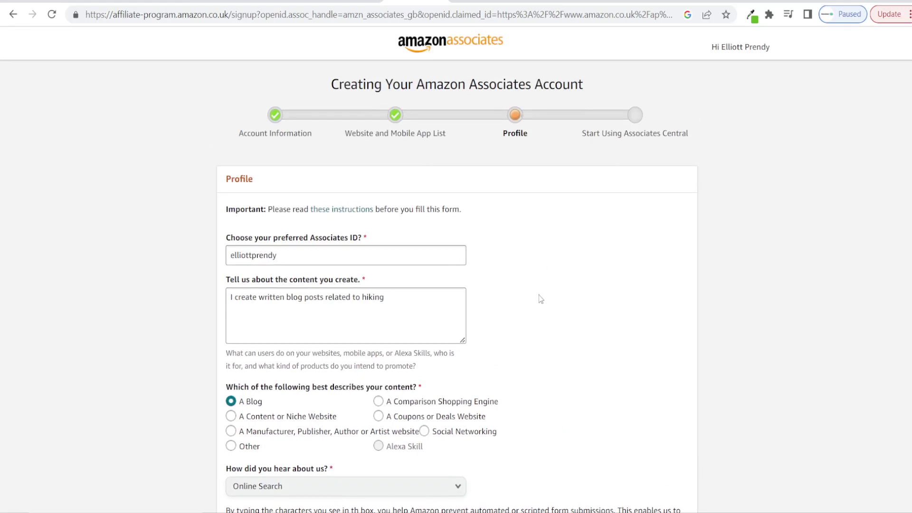
- Submit the profile with an Associates ID, "I create written blog posts related to hiking", A Blog, Online Search, captcha characters and accepted terms
{"action": "scroll", "coordinate": [539, 296], "scroll_direction": "down", "scroll_amount": 1}
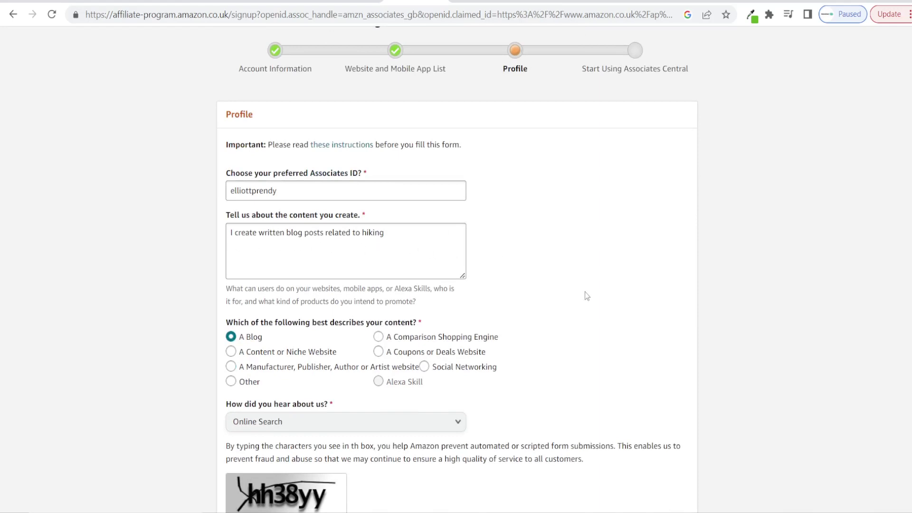
{"action": "scroll", "coordinate": [585, 292], "scroll_direction": "down", "scroll_amount": 1}
{"action": "scroll", "coordinate": [662, 280], "scroll_direction": "down", "scroll_amount": 1}
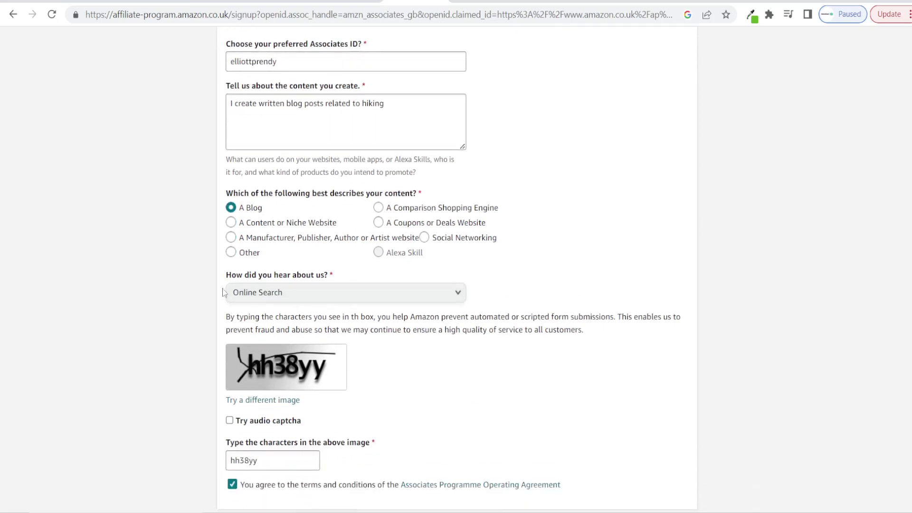
{"action": "scroll", "coordinate": [484, 312], "scroll_direction": "down", "scroll_amount": 2}
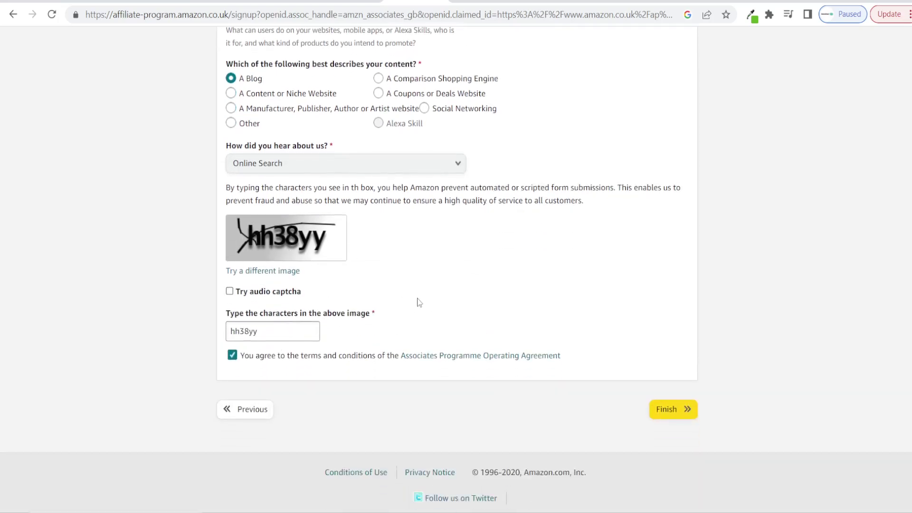
{"action": "left_click", "coordinate": [672, 411]}
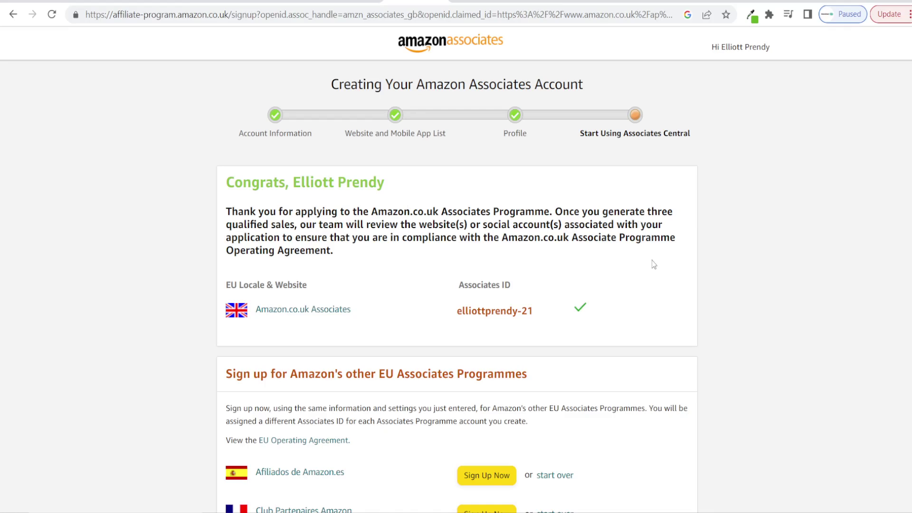
- Start entering the payment information, choosing direct deposit with United Kingdom as bank location, and look over the required bank fields
{"action": "scroll", "coordinate": [759, 235], "scroll_direction": "down", "scroll_amount": 10}
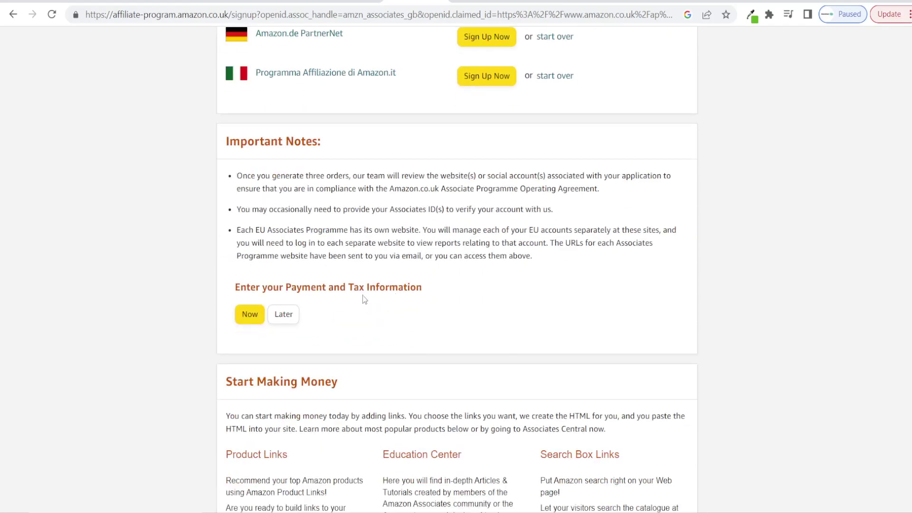
{"action": "left_click", "coordinate": [251, 323]}
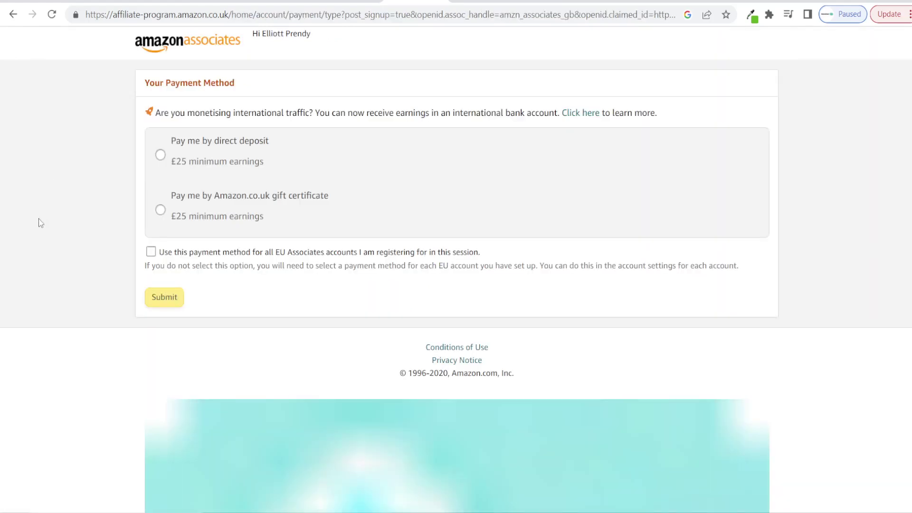
{"action": "left_click", "coordinate": [197, 162]}
{"action": "left_click", "coordinate": [204, 204]}
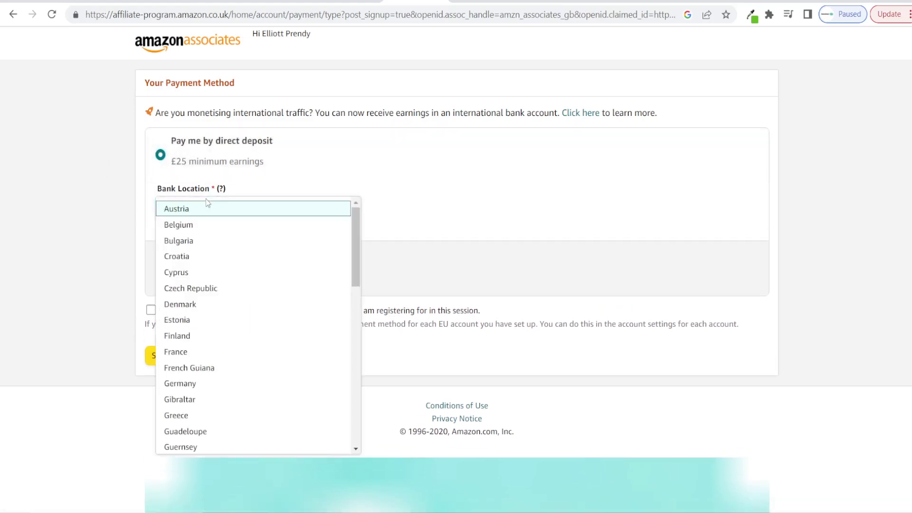
{"action": "scroll", "coordinate": [269, 283], "scroll_direction": "down", "scroll_amount": 9}
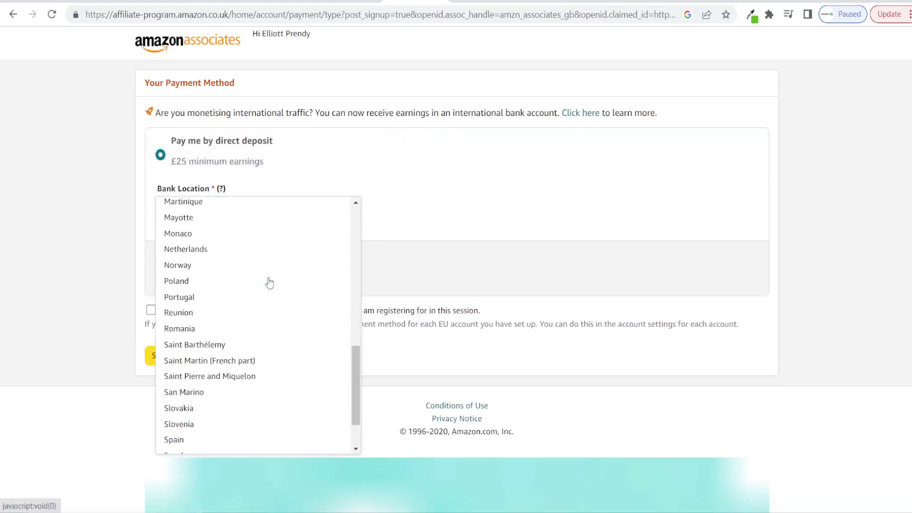
{"action": "scroll", "coordinate": [267, 283], "scroll_direction": "down", "scroll_amount": 2}
{"action": "left_click", "coordinate": [219, 422]}
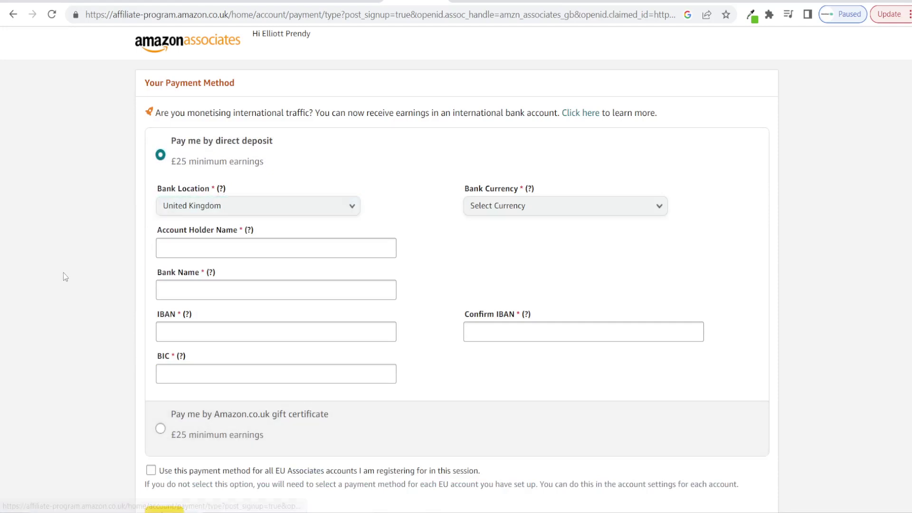
{"action": "scroll", "coordinate": [409, 240], "scroll_direction": "down", "scroll_amount": 1}
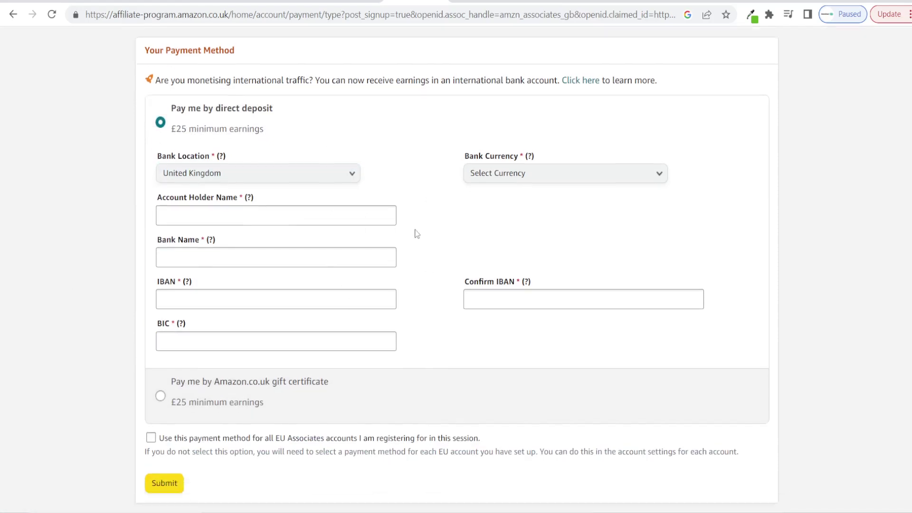
{"action": "scroll", "coordinate": [416, 234], "scroll_direction": "down", "scroll_amount": 1}
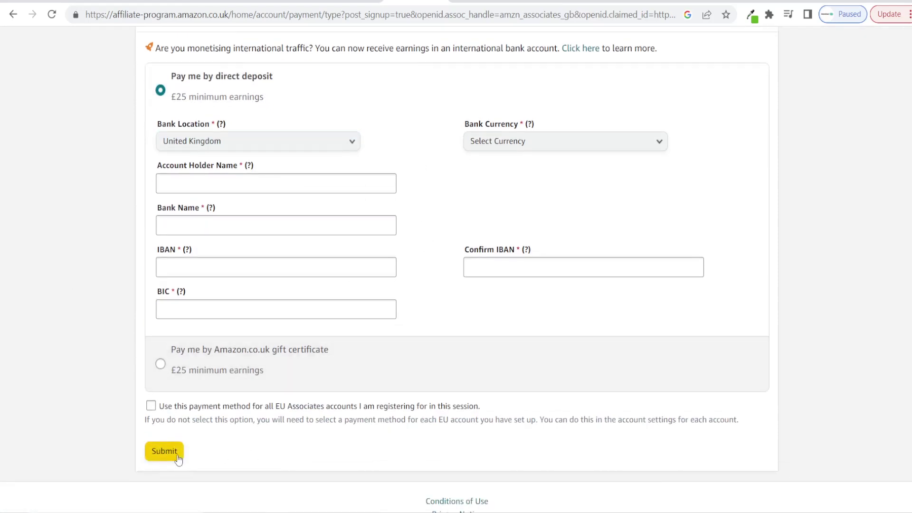
{"action": "scroll", "coordinate": [386, 191], "scroll_direction": "up", "scroll_amount": 2}
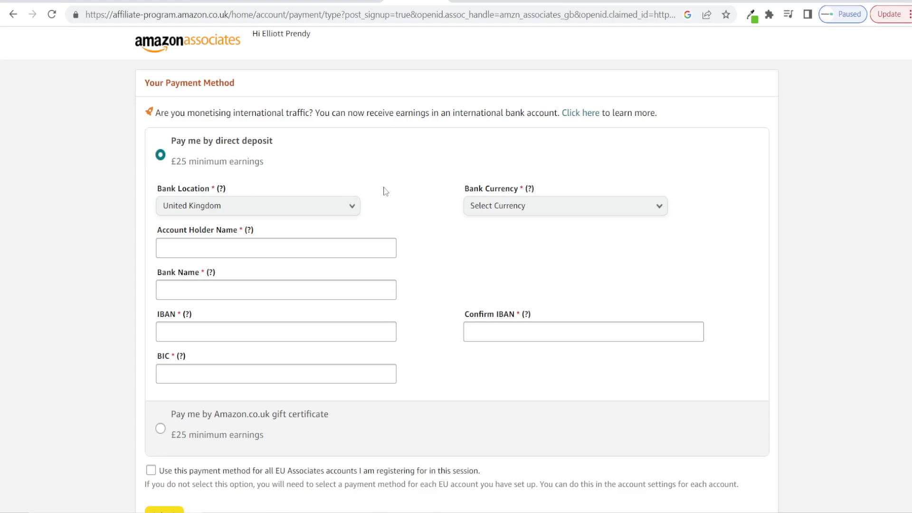
- Go to the Amazon Associates home page and open the product linking tool for linking to any page
{"action": "left_click", "coordinate": [175, 44]}
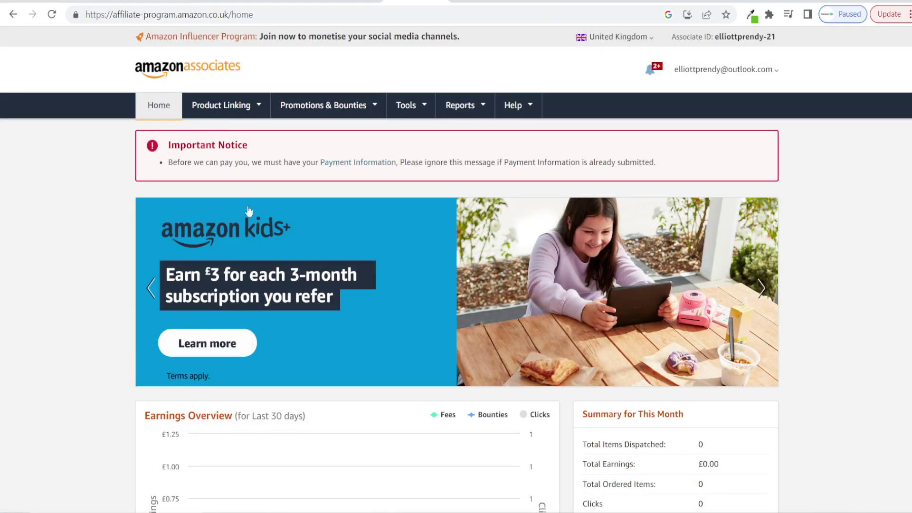
{"action": "left_click", "coordinate": [226, 106]}
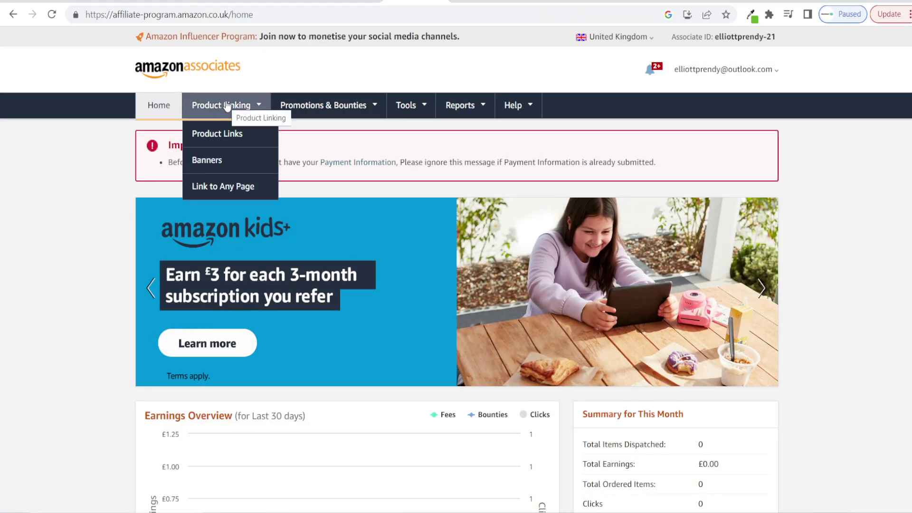
{"action": "left_click", "coordinate": [217, 136]}
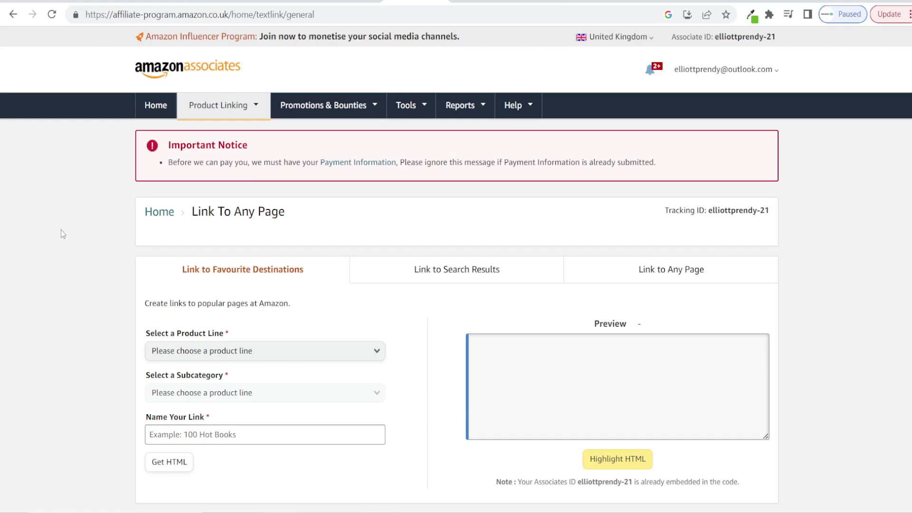
- Copy the URL of the Merrell Women's Moab 2 Mid GTX Walking Shoe product page and return to Amazon Associates
{"action": "left_click", "coordinate": [753, 2]}
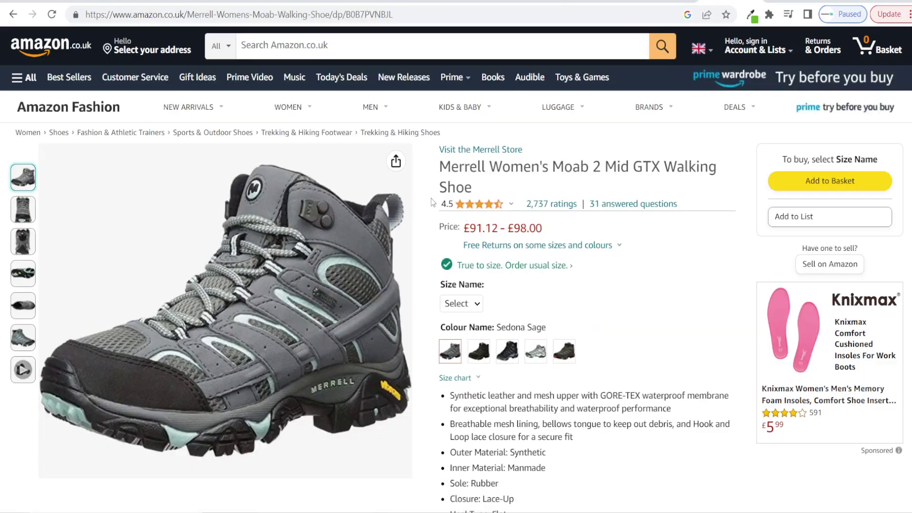
{"action": "left_click", "coordinate": [479, 203]}
{"action": "left_click", "coordinate": [239, 18]}
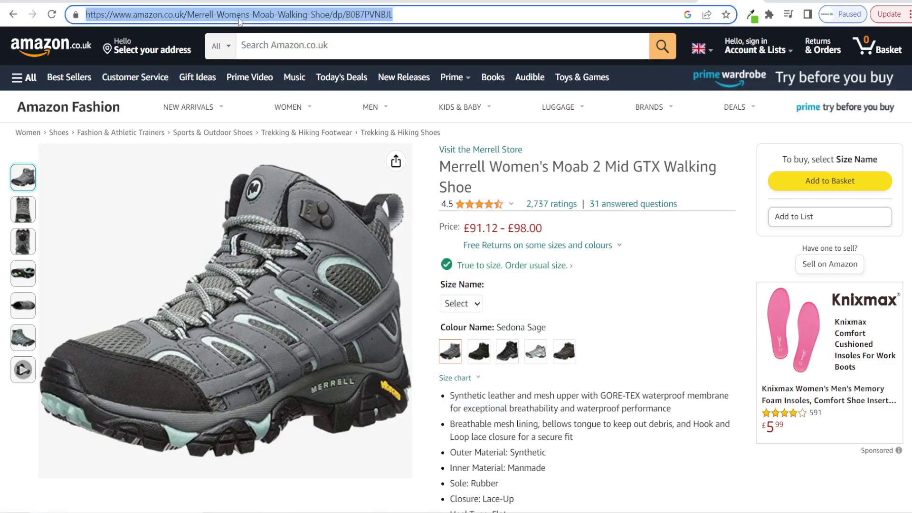
{"action": "key", "text": "ctrl+Tab"}
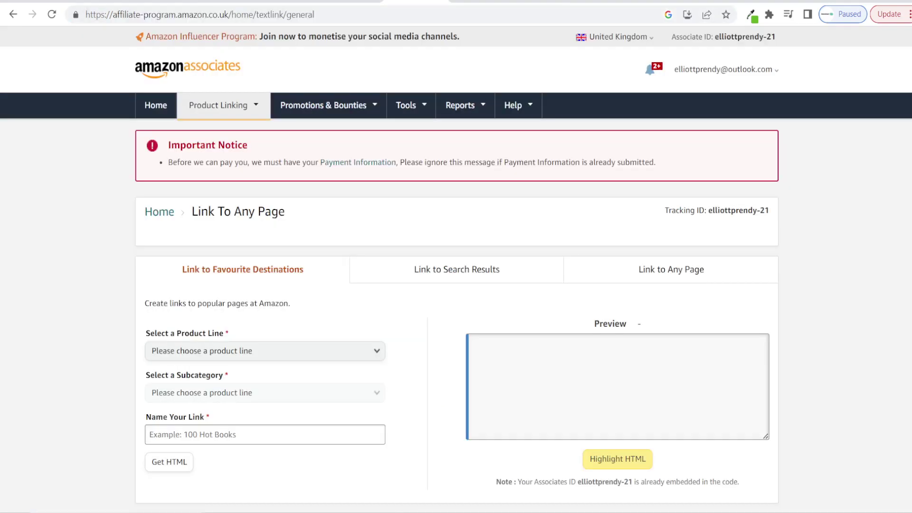
- Generate link HTML to any page from the copied Merrell product URL, named "Merrell Women's Moab 2 Mid Waterproof Hiking Boot"
{"action": "left_click", "coordinate": [651, 282]}
{"action": "left_click", "coordinate": [191, 351]}
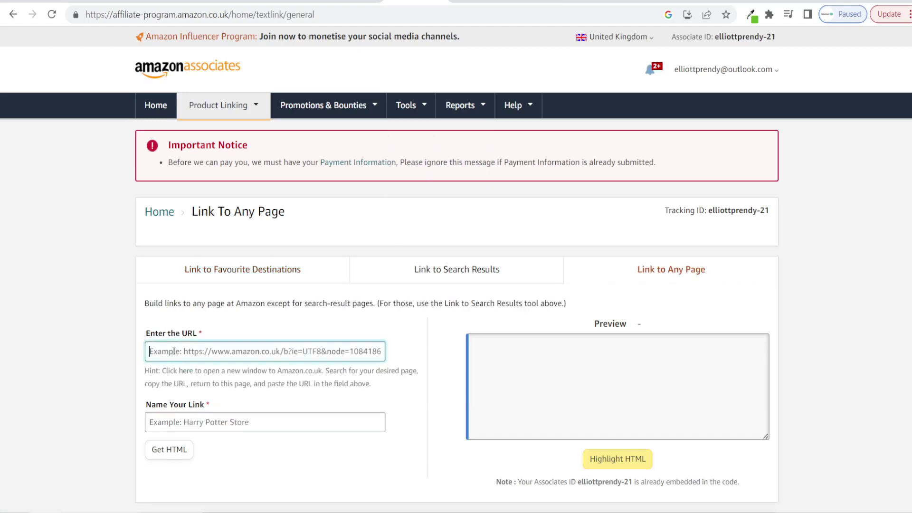
{"action": "key", "text": "ctrl+v"}
{"action": "left_click", "coordinate": [90, 346]}
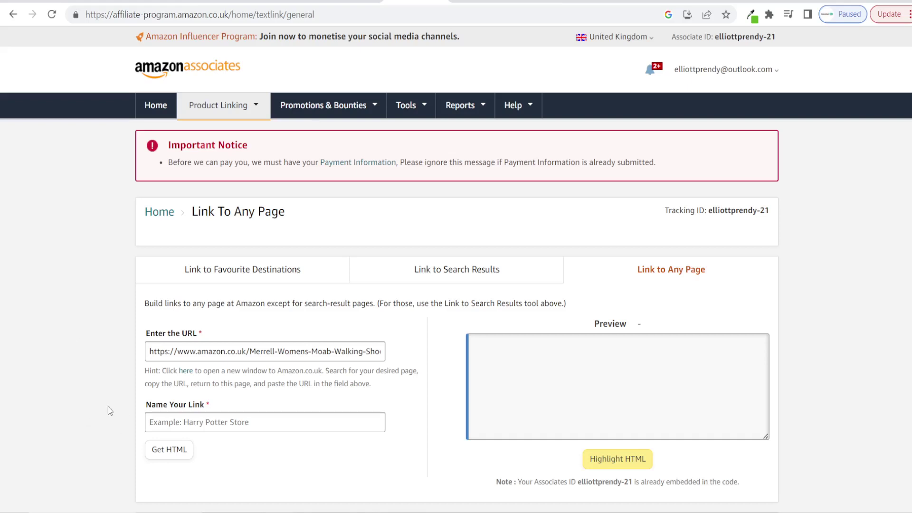
{"action": "left_click", "coordinate": [158, 426]}
{"action": "type", "text": "Merrell Women's Moab 2 Mid Waterproof Hiking Boot"}
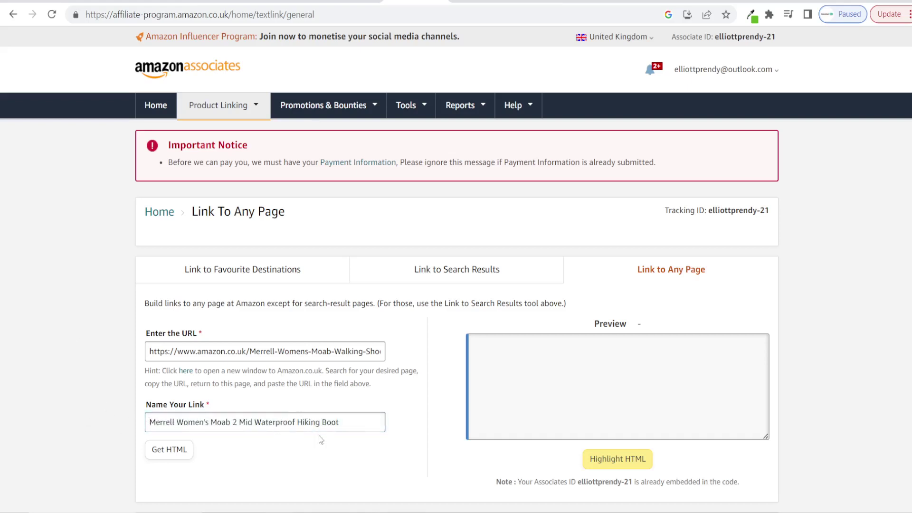
{"action": "left_click", "coordinate": [170, 457]}
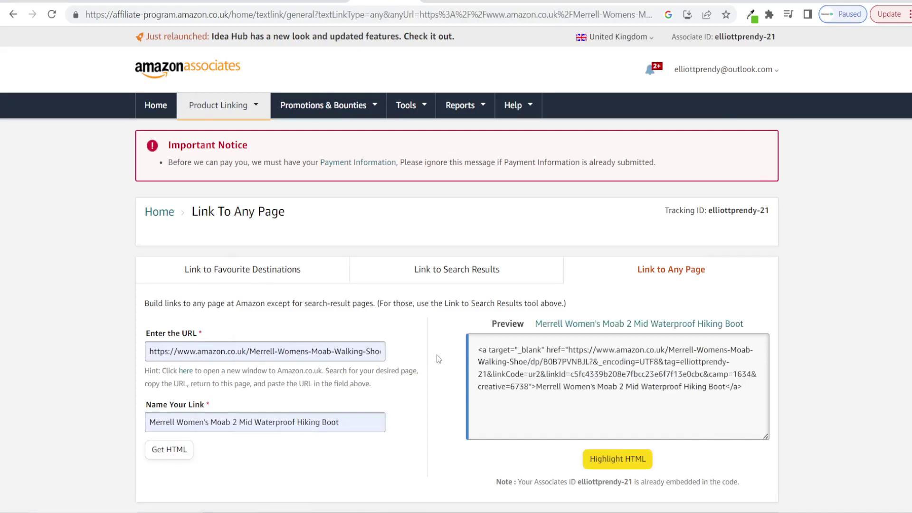
- Open the previewed Merrell affiliate link, copy its full tagged Amazon URL and return to the women's hiking boots post in WordPress
{"action": "left_click", "coordinate": [571, 324]}
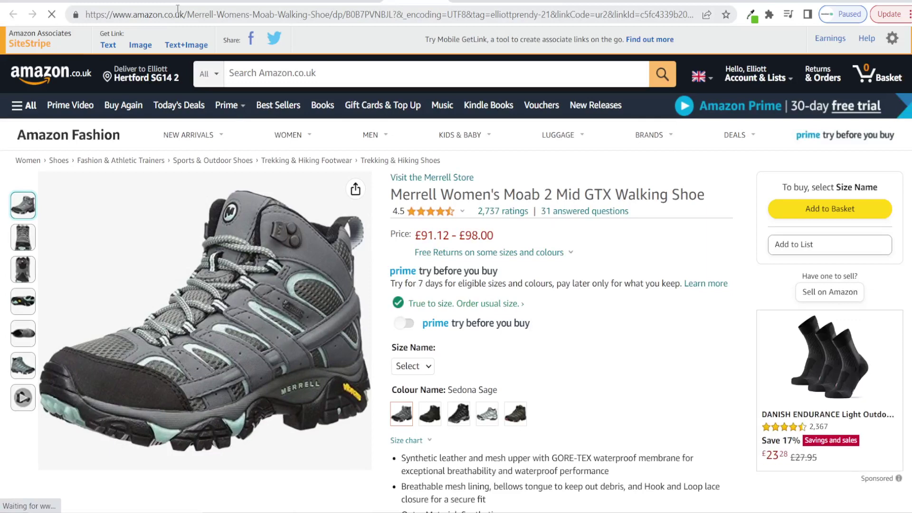
{"action": "left_click", "coordinate": [179, 13]}
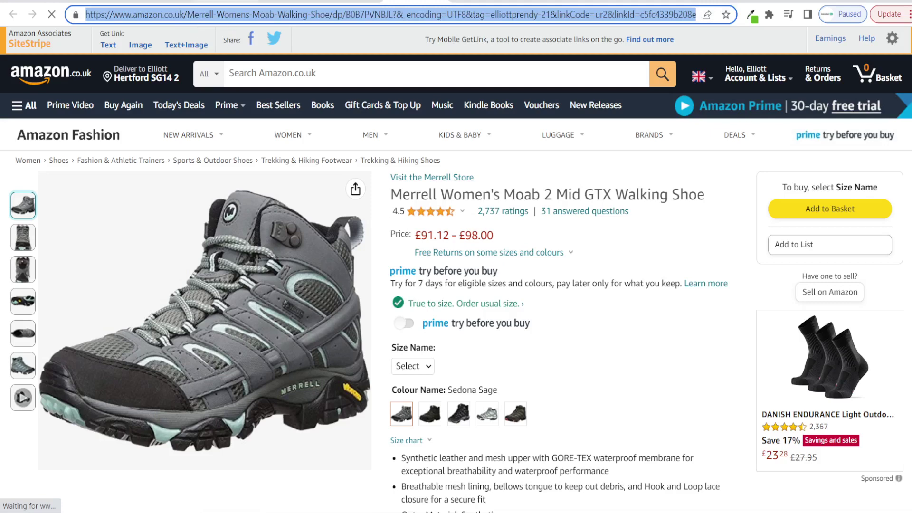
{"action": "left_click", "coordinate": [239, 1]}
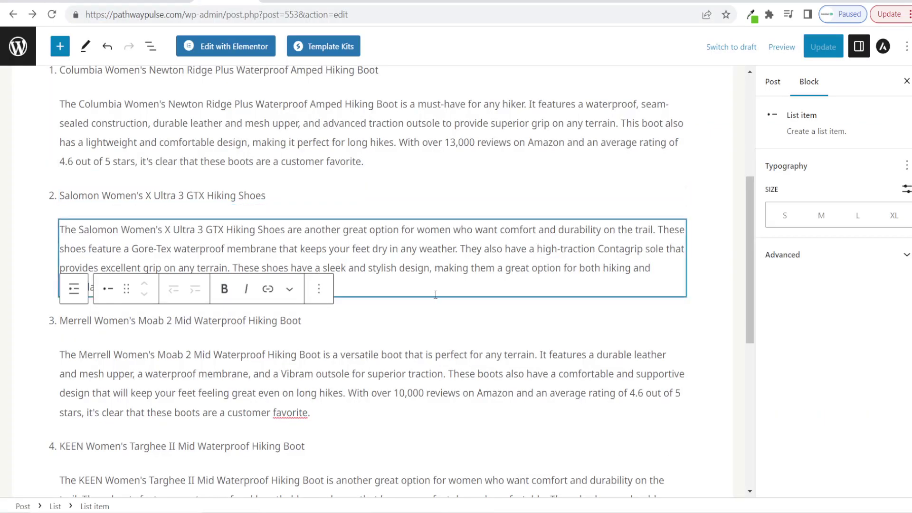
- Link the "Merrell Women's Moab 2 Mid Waterproof Hiking Boot" heading to the copied affiliate URL, opening in a new tab, and update the post
{"action": "triple_click", "coordinate": [85, 323]}
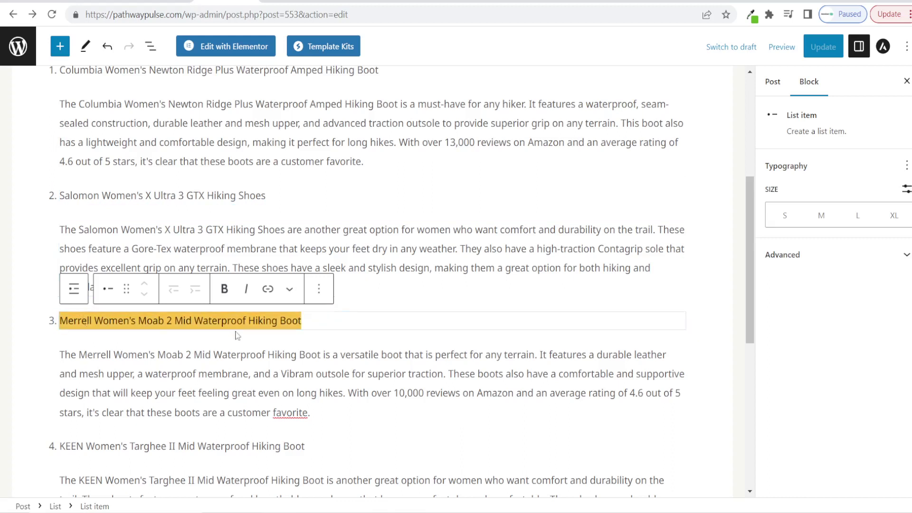
{"action": "left_click", "coordinate": [268, 290]}
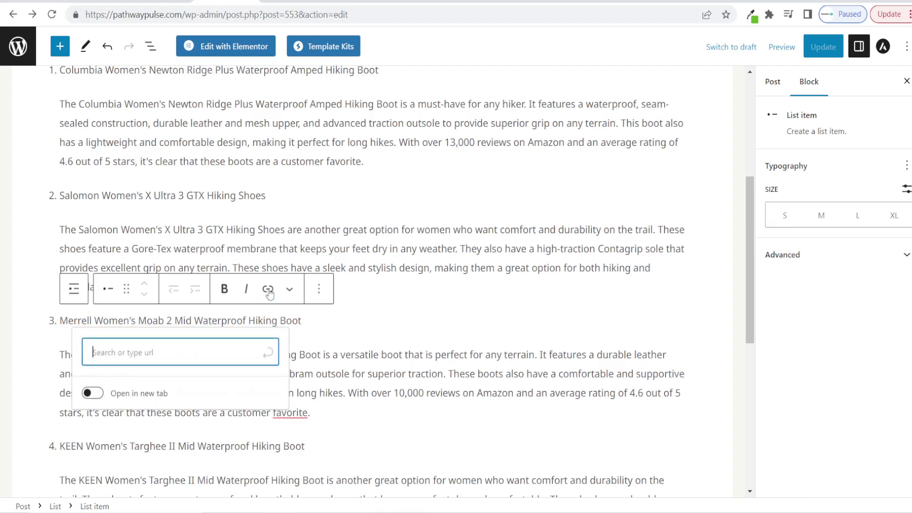
{"action": "left_click", "coordinate": [94, 394]}
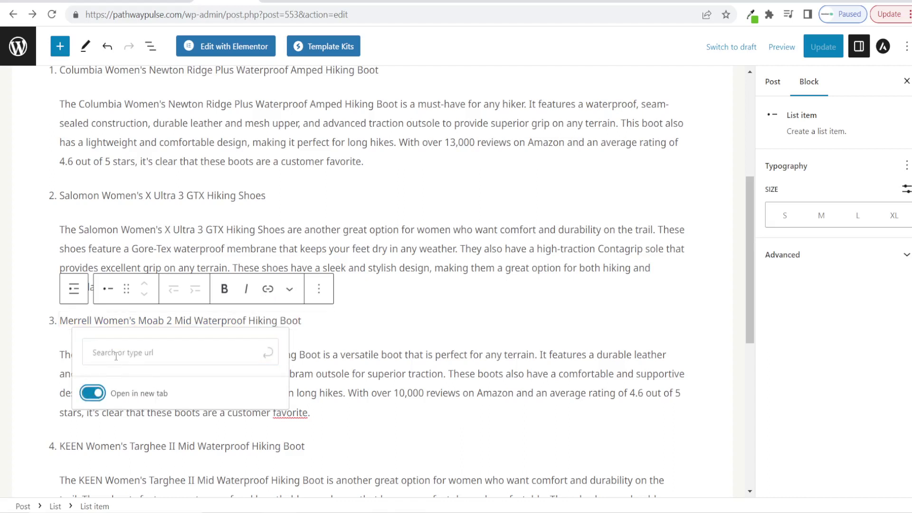
{"action": "left_click", "coordinate": [150, 354]}
{"action": "key", "text": "ctrl+v"}
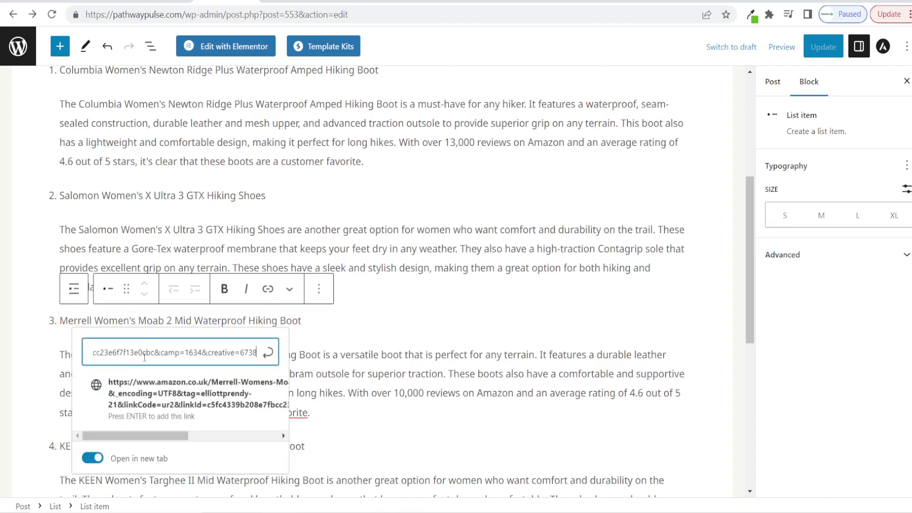
{"action": "left_click", "coordinate": [135, 406]}
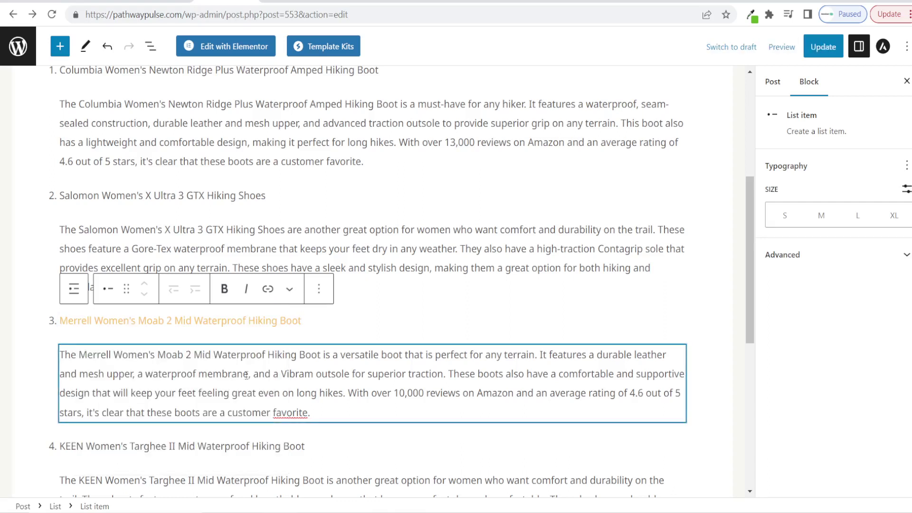
{"action": "left_click", "coordinate": [818, 50]}
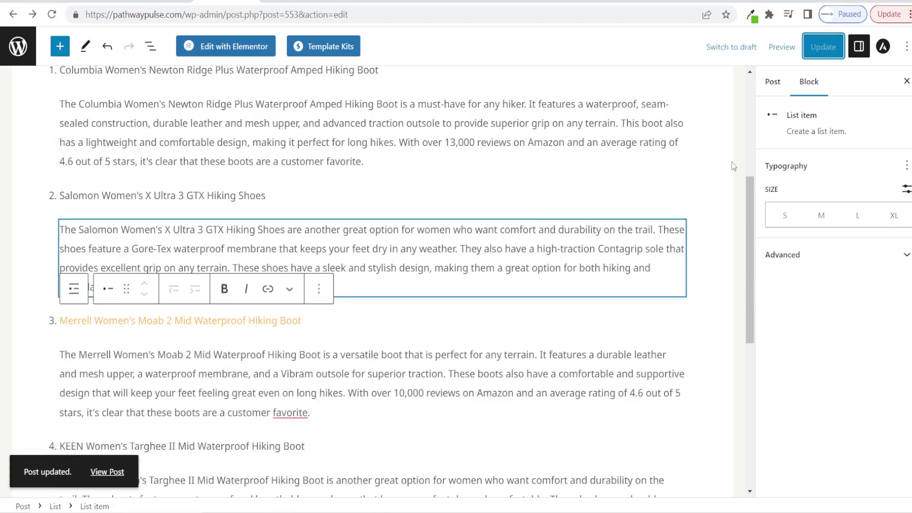
- Preview the post in a new tab, test the Merrell boot link to its Amazon page and return to the preview
{"action": "left_click", "coordinate": [781, 46]}
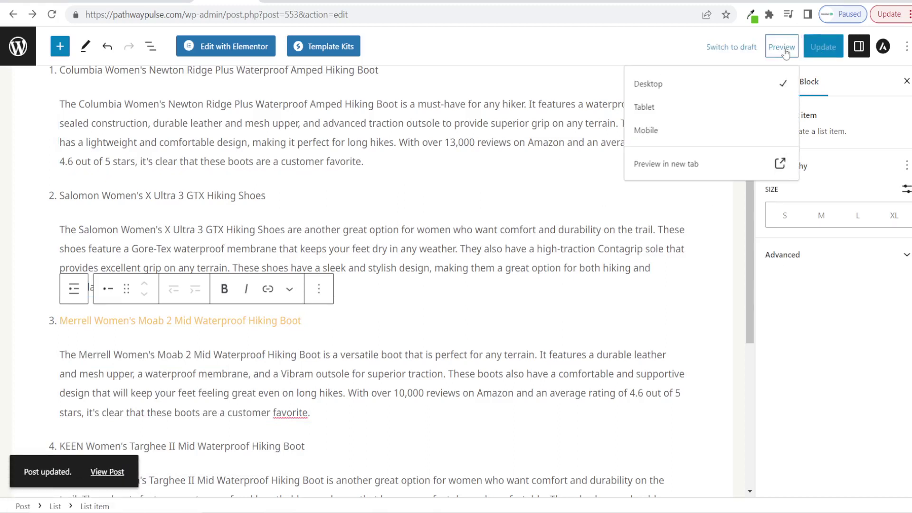
{"action": "left_click", "coordinate": [670, 170]}
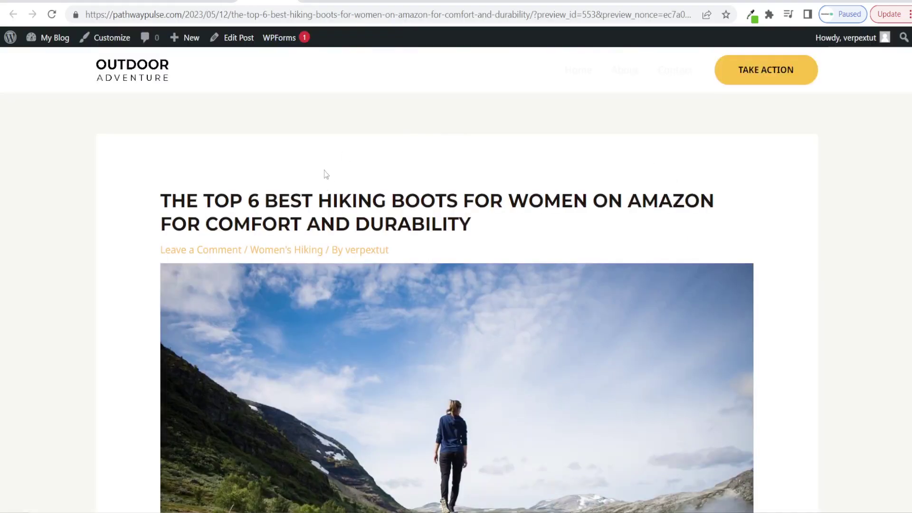
{"action": "scroll", "coordinate": [330, 162], "scroll_direction": "down", "scroll_amount": 5}
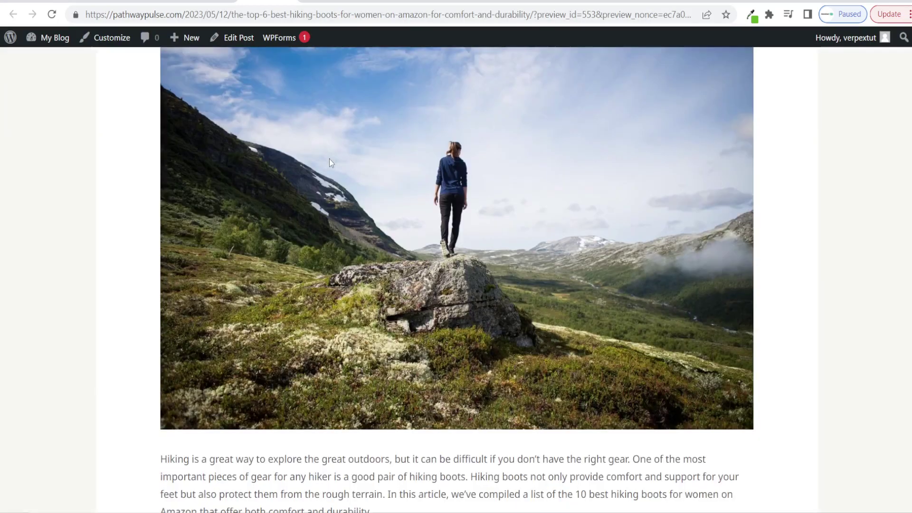
{"action": "scroll", "coordinate": [329, 159], "scroll_direction": "down", "scroll_amount": 10}
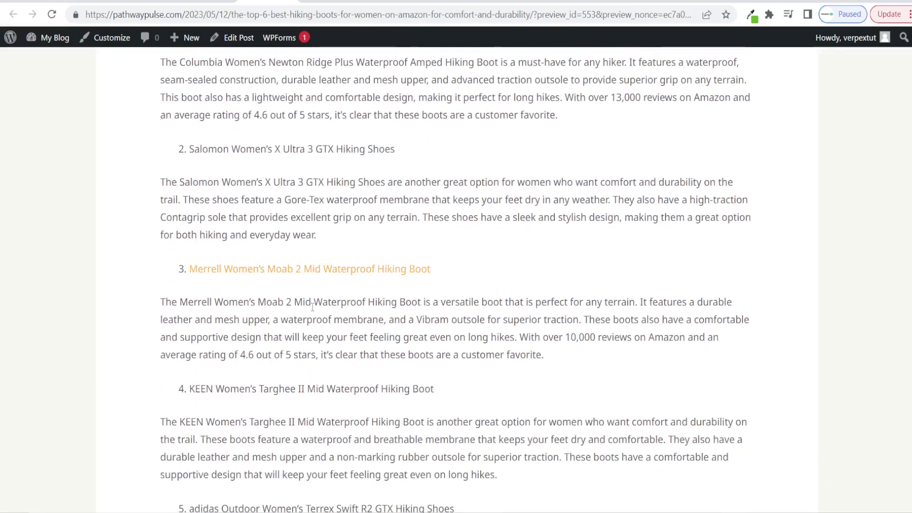
{"action": "left_click", "coordinate": [228, 269]}
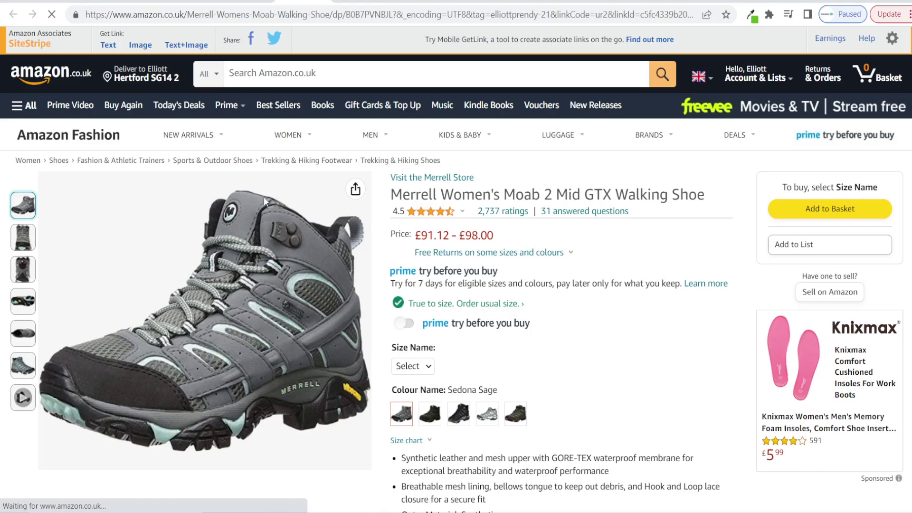
{"action": "left_click", "coordinate": [322, 2]}
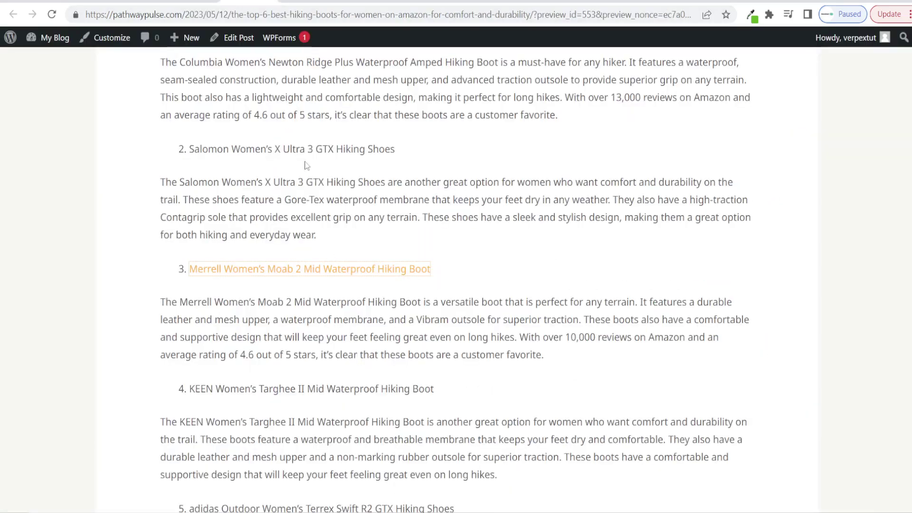
- Look over the previewed women's hiking boots post, examining the boot headings and descriptions from start to end
{"action": "scroll", "coordinate": [309, 216], "scroll_direction": "up", "scroll_amount": 4}
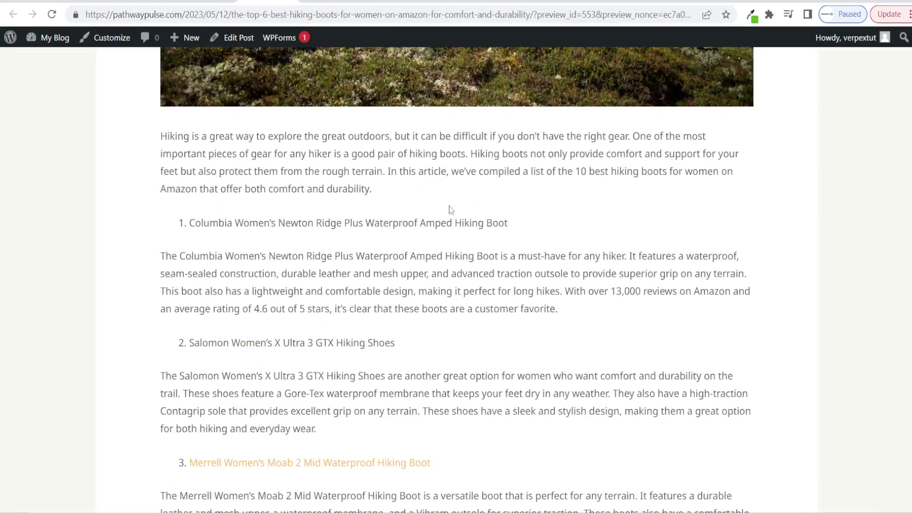
{"action": "scroll", "coordinate": [430, 298], "scroll_direction": "down", "scroll_amount": 15}
{"action": "scroll", "coordinate": [463, 299], "scroll_direction": "up", "scroll_amount": 18}
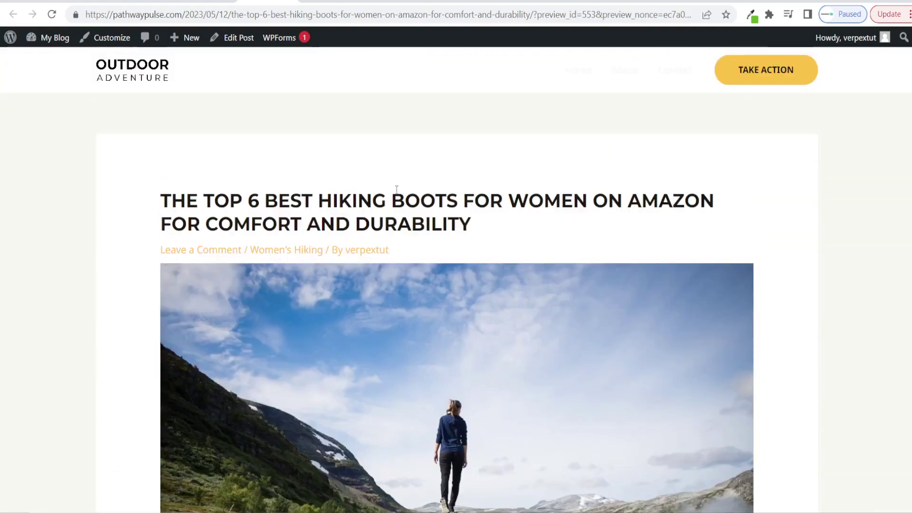
{"action": "scroll", "coordinate": [397, 189], "scroll_direction": "down", "scroll_amount": 8}
{"action": "scroll", "coordinate": [396, 189], "scroll_direction": "down", "scroll_amount": 4}
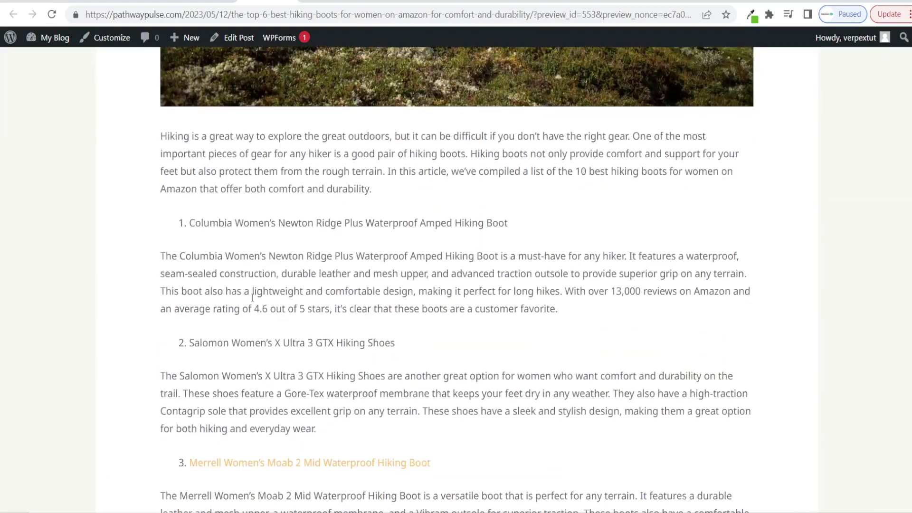
{"action": "scroll", "coordinate": [400, 323], "scroll_direction": "down", "scroll_amount": 5}
{"action": "scroll", "coordinate": [403, 325], "scroll_direction": "up", "scroll_amount": 17}
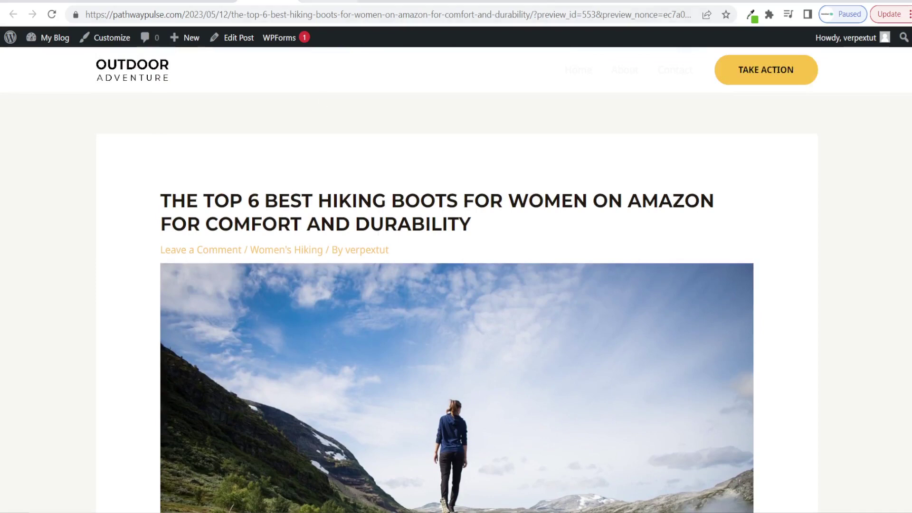
{"action": "left_click", "coordinate": [329, 2]}
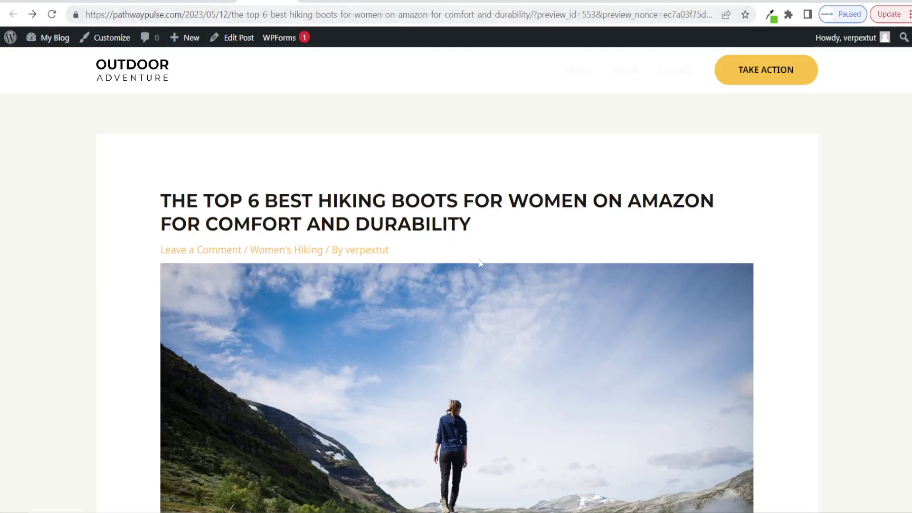
- Go to the WordPress dashboard and bring up the site settings options
{"action": "left_click", "coordinate": [47, 41]}
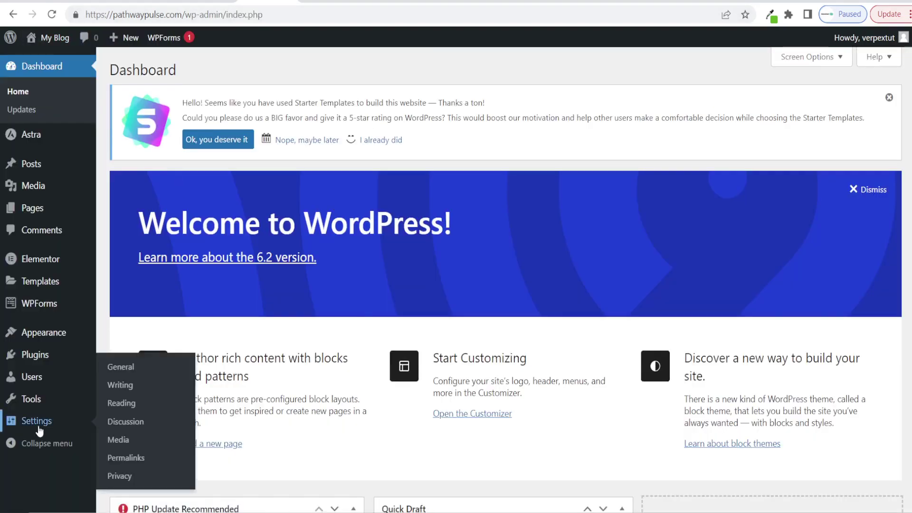
{"action": "mouse_move", "coordinate": [36, 424]}
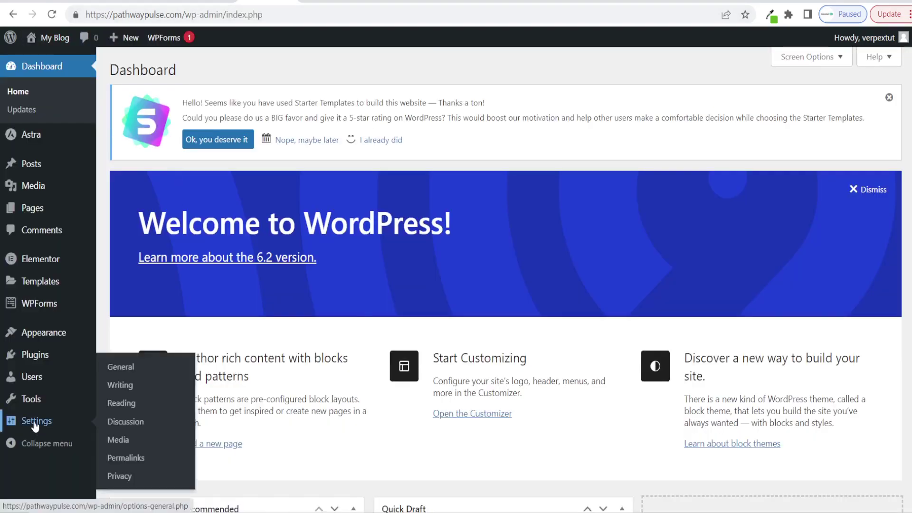
- Set the site's permalink structure to Post name and save the change
{"action": "left_click", "coordinate": [123, 460]}
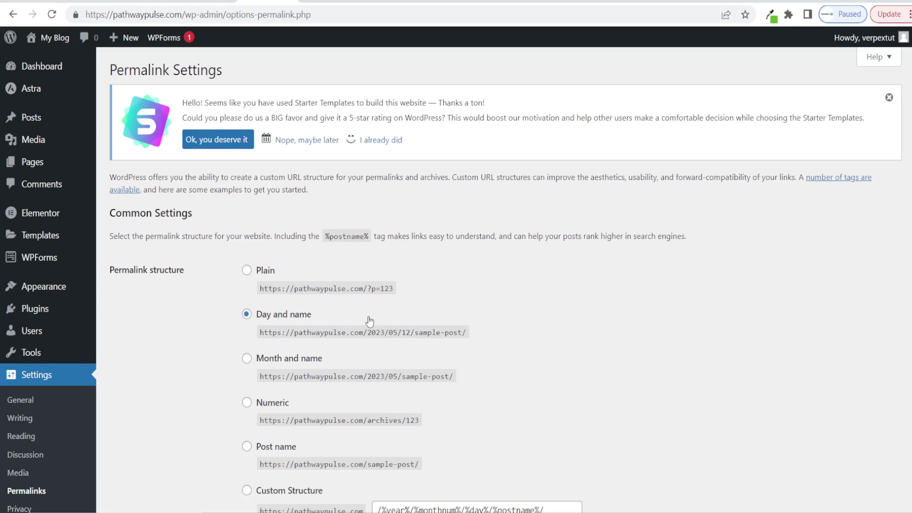
{"action": "scroll", "coordinate": [467, 399], "scroll_direction": "down", "scroll_amount": 2}
{"action": "left_click", "coordinate": [247, 381]}
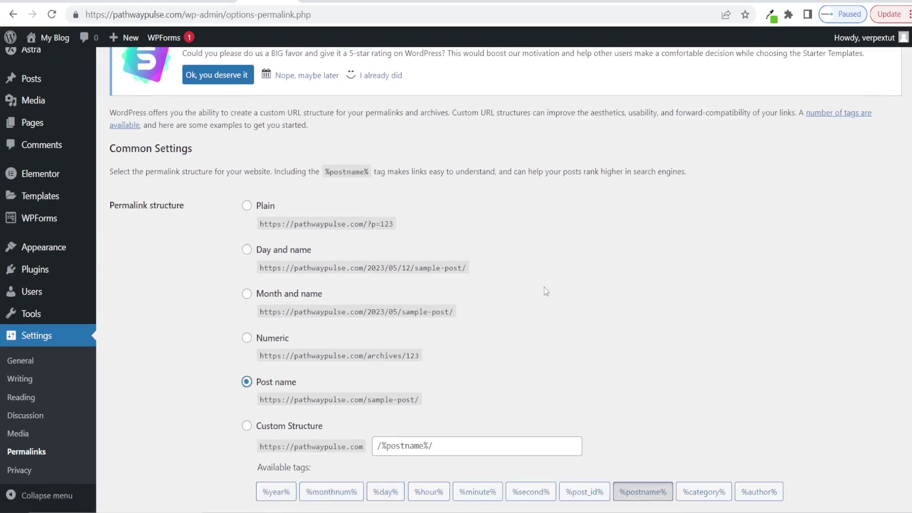
{"action": "scroll", "coordinate": [546, 265], "scroll_direction": "down", "scroll_amount": 5}
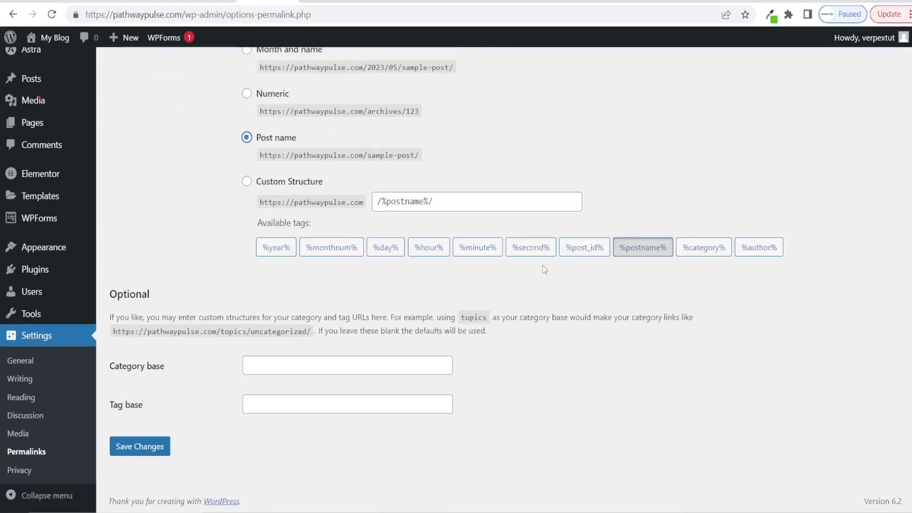
{"action": "left_click", "coordinate": [145, 454]}
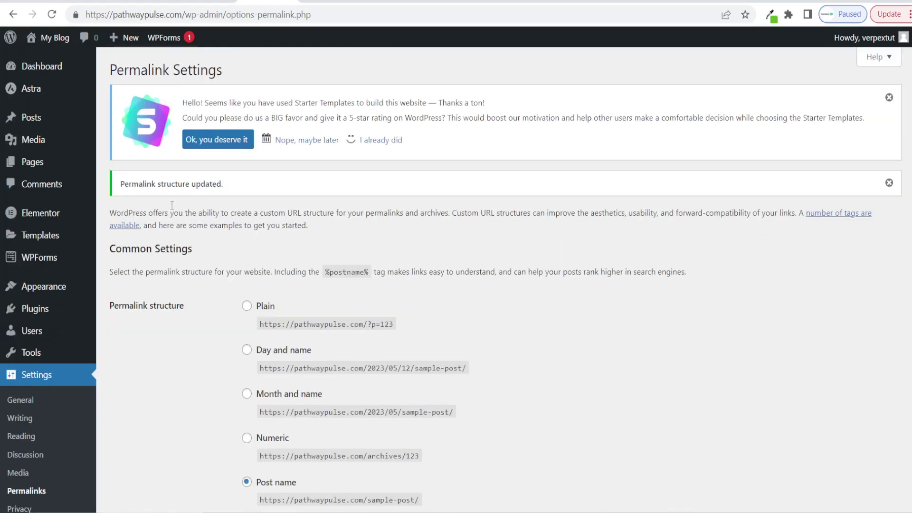
- View the published post about the top 6 best hiking boots for women and look through its whole page
{"action": "left_click", "coordinate": [34, 118]}
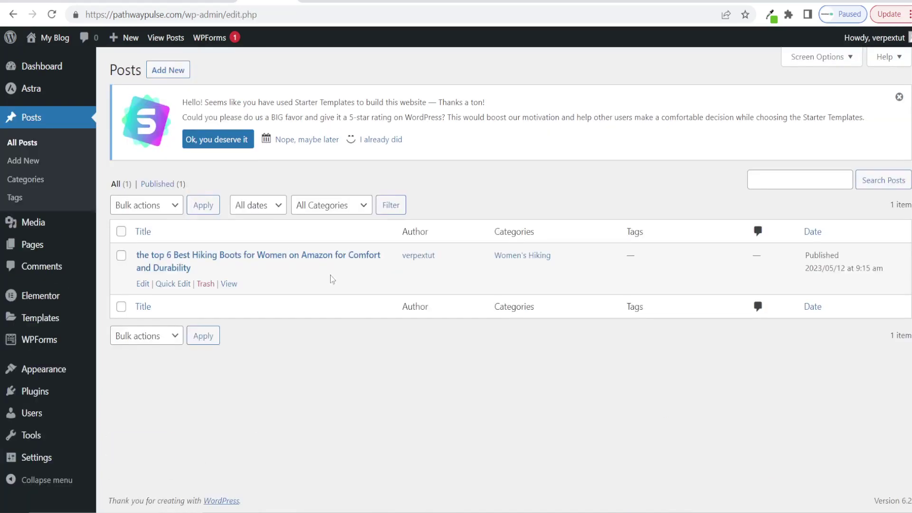
{"action": "left_click", "coordinate": [230, 284]}
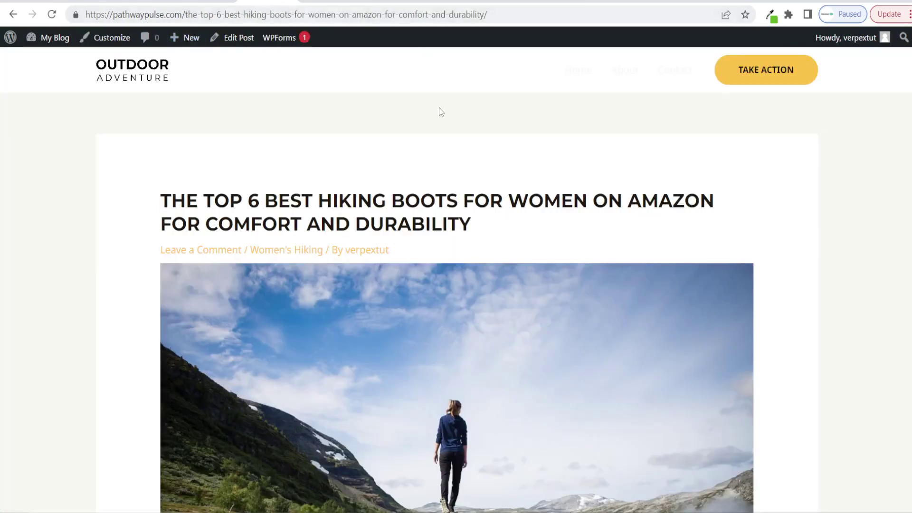
{"action": "scroll", "coordinate": [407, 195], "scroll_direction": "down", "scroll_amount": 10}
{"action": "scroll", "coordinate": [407, 199], "scroll_direction": "down", "scroll_amount": 5}
{"action": "scroll", "coordinate": [407, 199], "scroll_direction": "up", "scroll_amount": 15}
- Open the site's homepage in Elementor and replace the main hero heading with "THE ULTIMATE BLOG FOR HIKERS"
{"action": "left_click", "coordinate": [132, 79]}
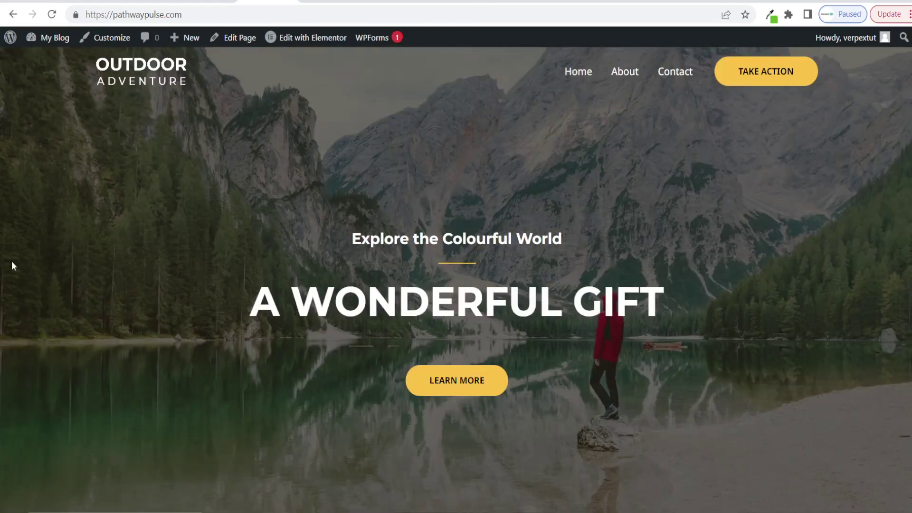
{"action": "left_click", "coordinate": [303, 40]}
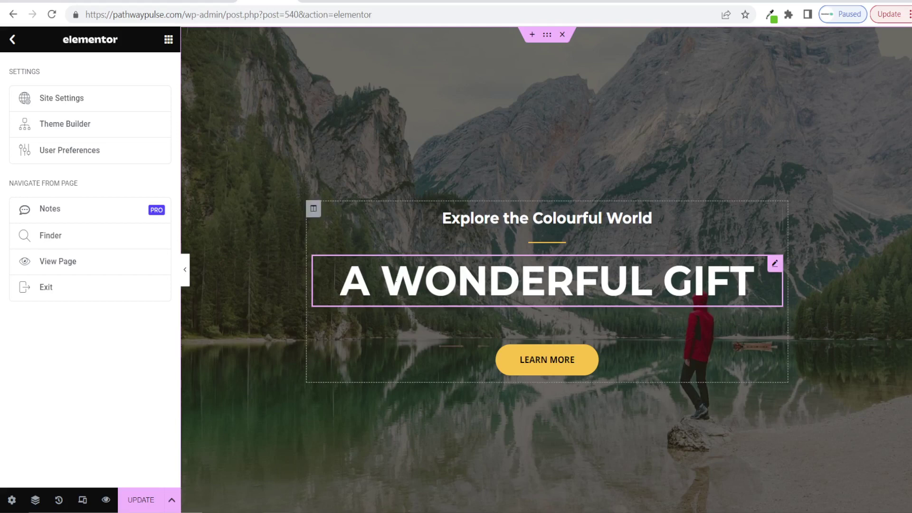
{"action": "left_click", "coordinate": [754, 281]}
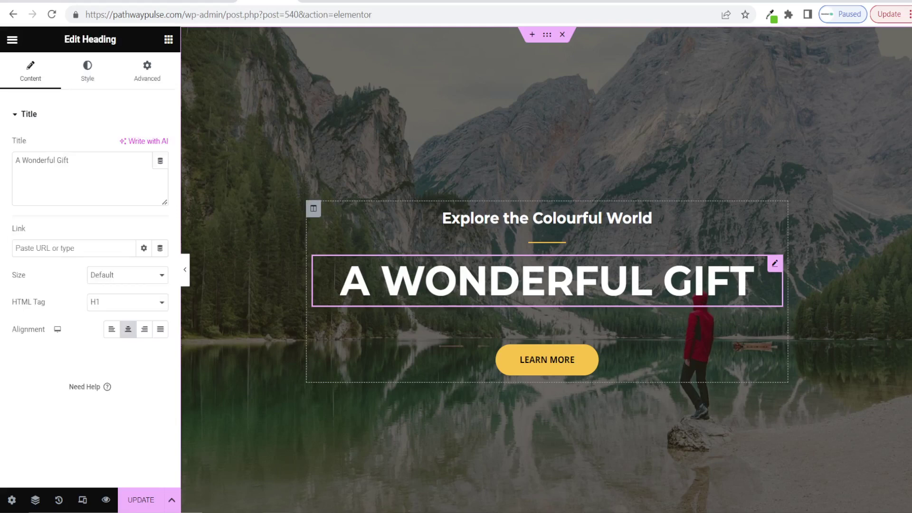
{"action": "left_click_drag", "start_coordinate": [754, 281], "coordinate": [336, 277]}
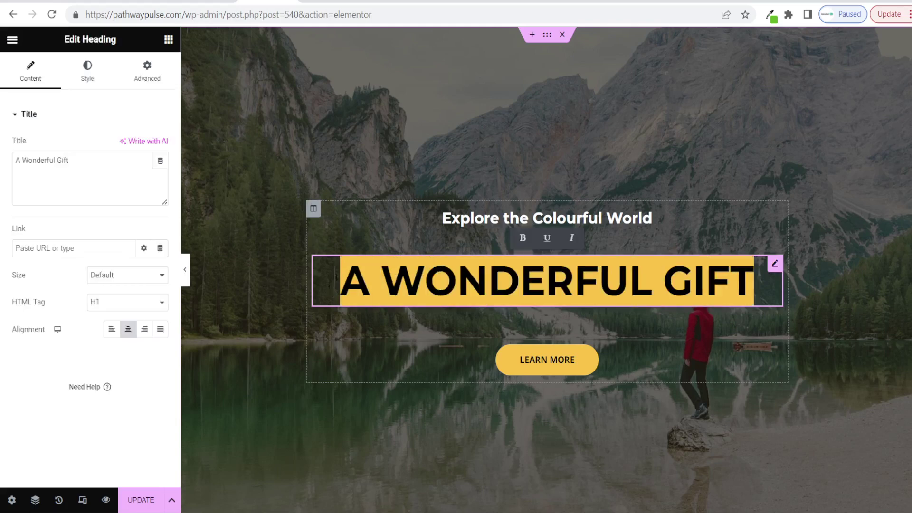
{"action": "type", "text": "THE UL"}
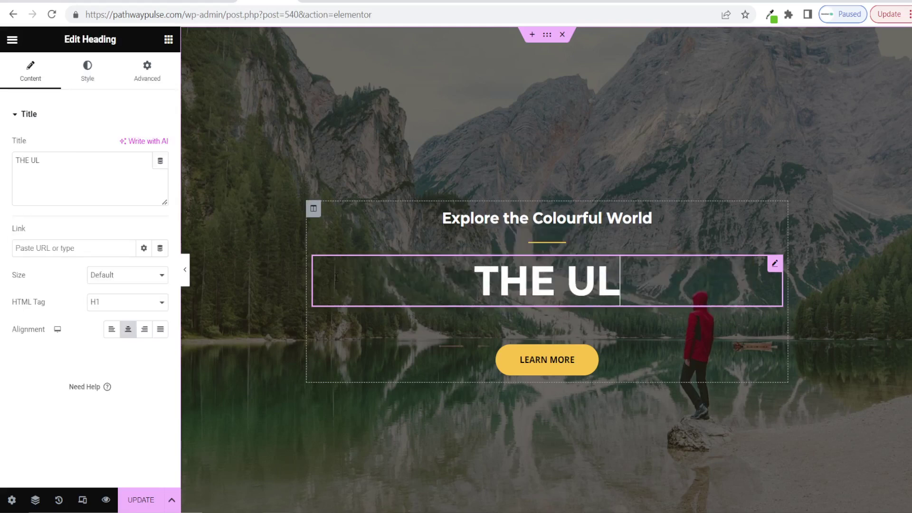
{"action": "type", "text": "TIMATE BLOG FOR "}
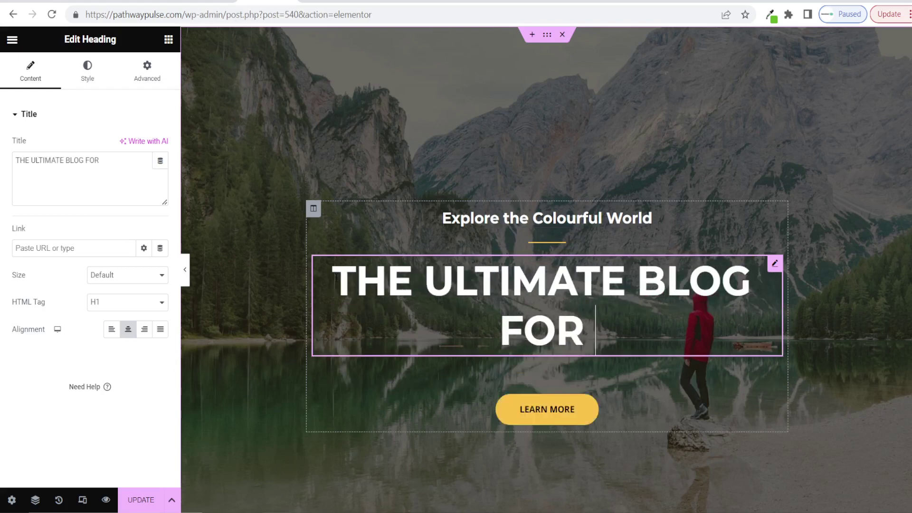
{"action": "type", "text": "HIKERS"}
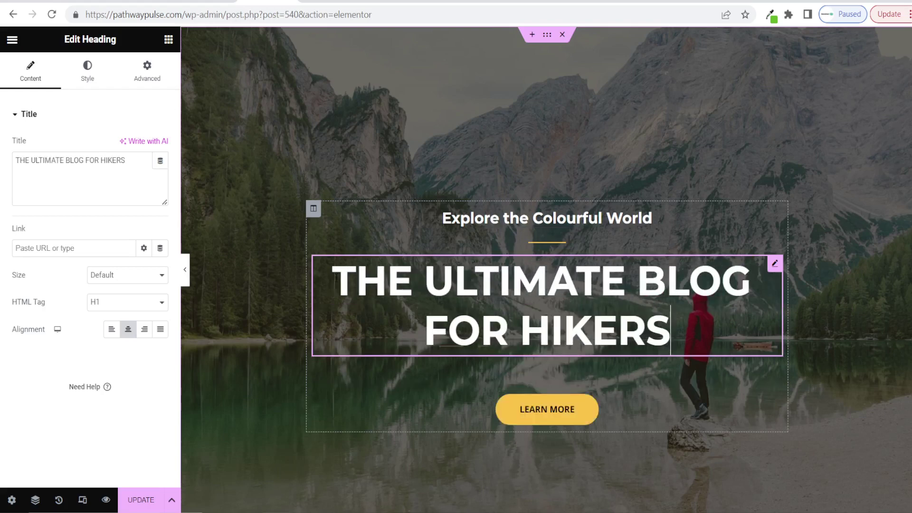
- Change the hero button's text to "VIEW BLOGS"
{"action": "left_click", "coordinate": [603, 411]}
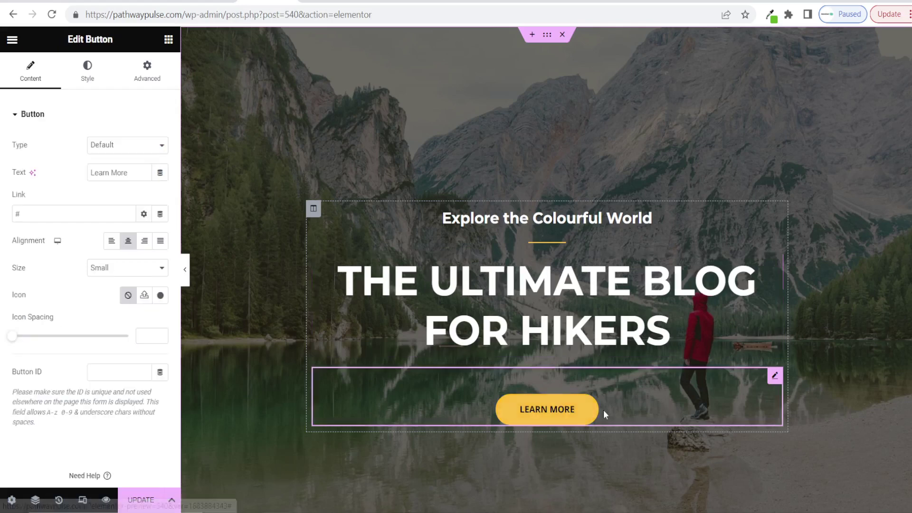
{"action": "left_click_drag", "start_coordinate": [142, 172], "coordinate": [81, 166]}
{"action": "key", "text": "BackSpace"}
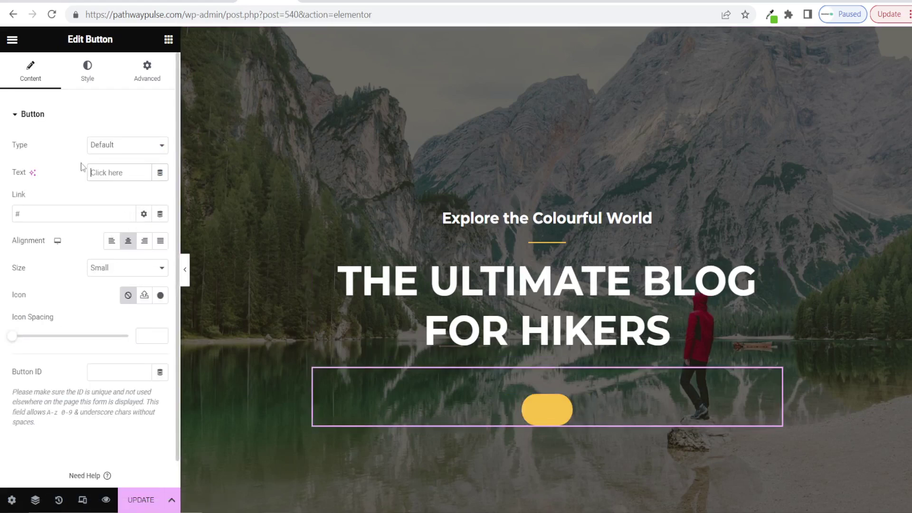
{"action": "type", "text": "VIEW BLOGS"}
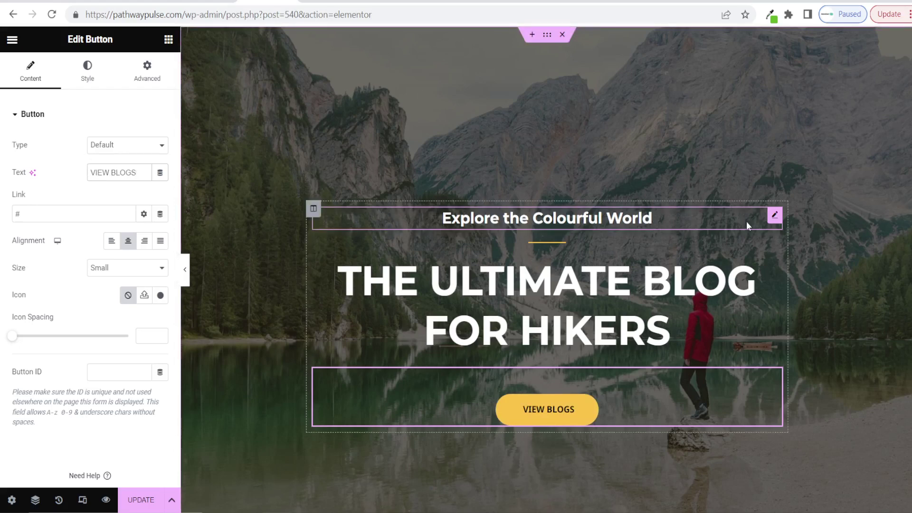
- Look at the hero section's background image settings, including the media library and file upload options, without choosing another image
{"action": "right_click", "coordinate": [775, 219]}
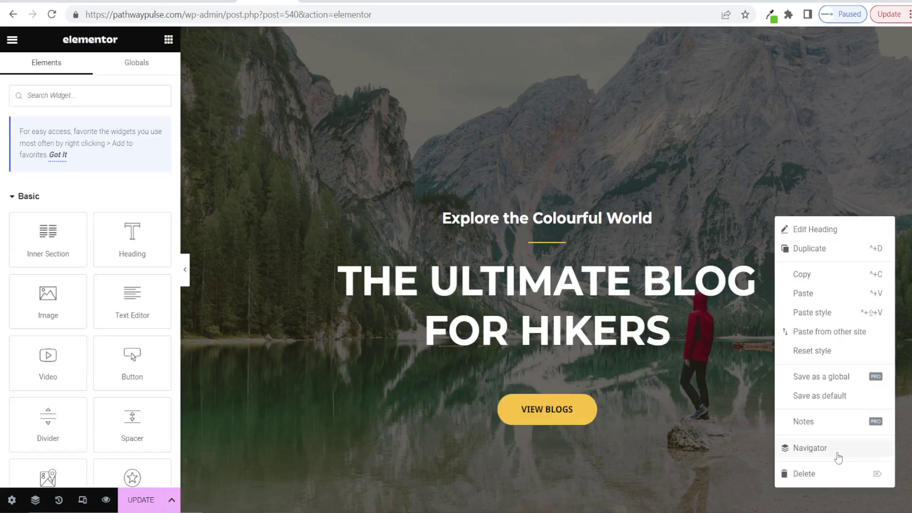
{"action": "left_click", "coordinate": [408, 153]}
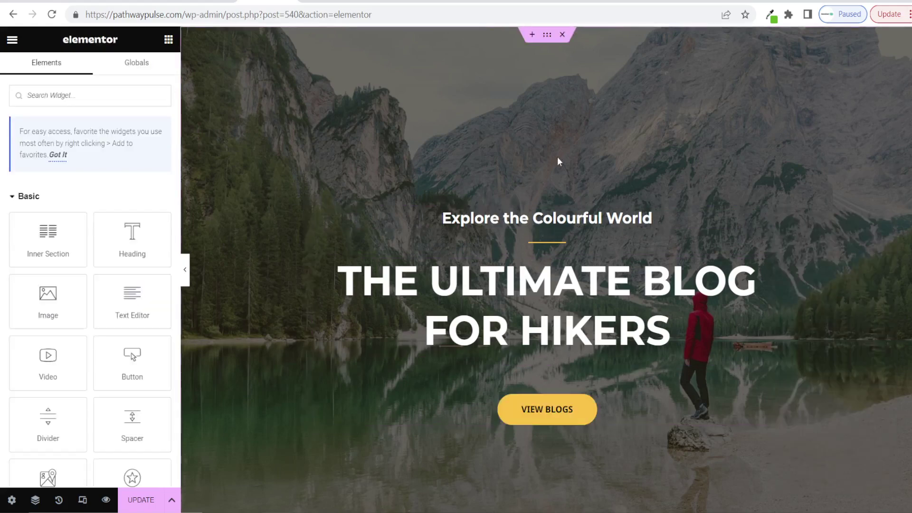
{"action": "scroll", "coordinate": [298, 266], "scroll_direction": "up", "scroll_amount": 3}
{"action": "left_click", "coordinate": [548, 38]}
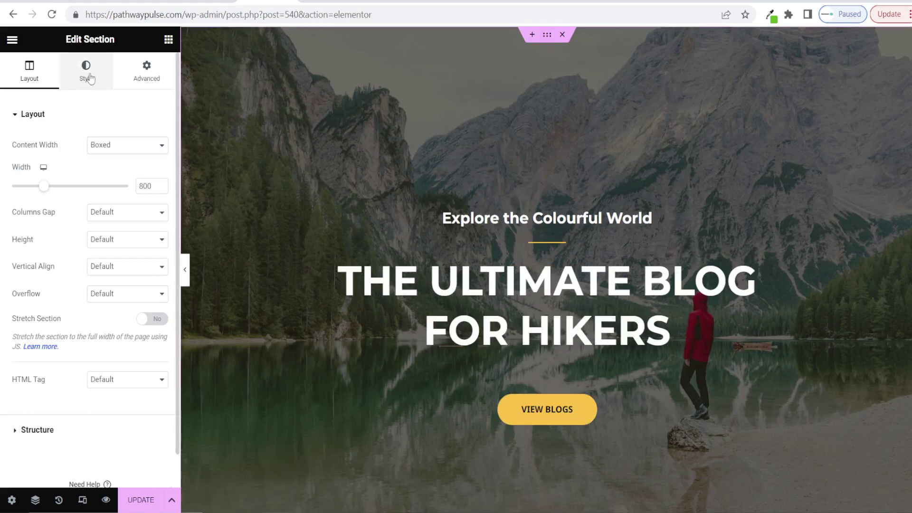
{"action": "left_click", "coordinate": [88, 76]}
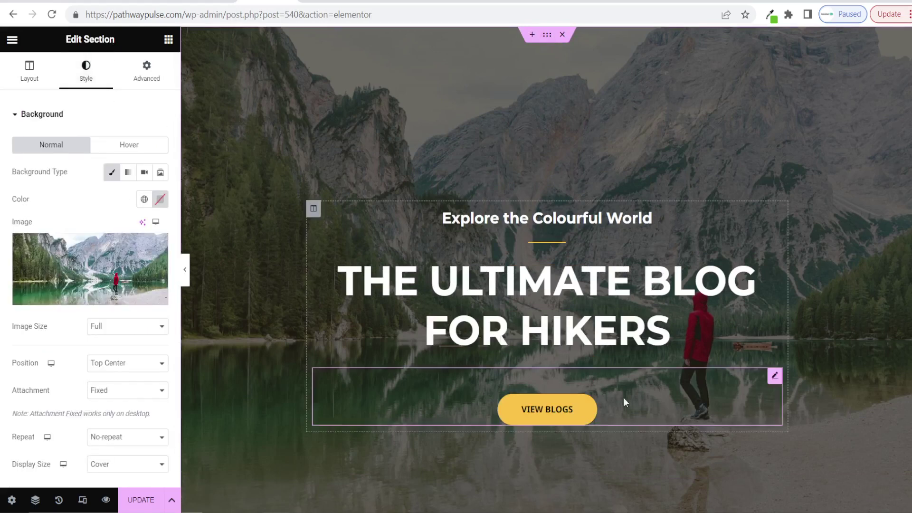
{"action": "left_click", "coordinate": [77, 266]}
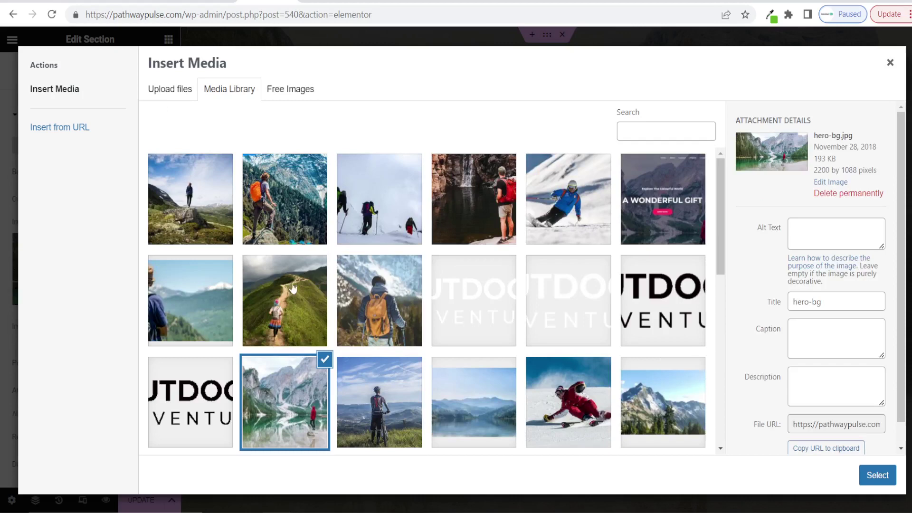
{"action": "left_click", "coordinate": [172, 92]}
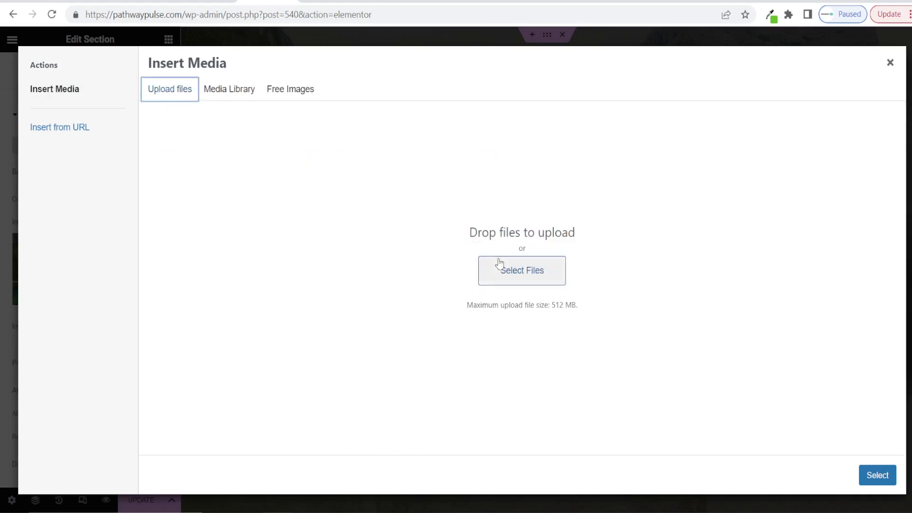
{"action": "left_click", "coordinate": [890, 63]}
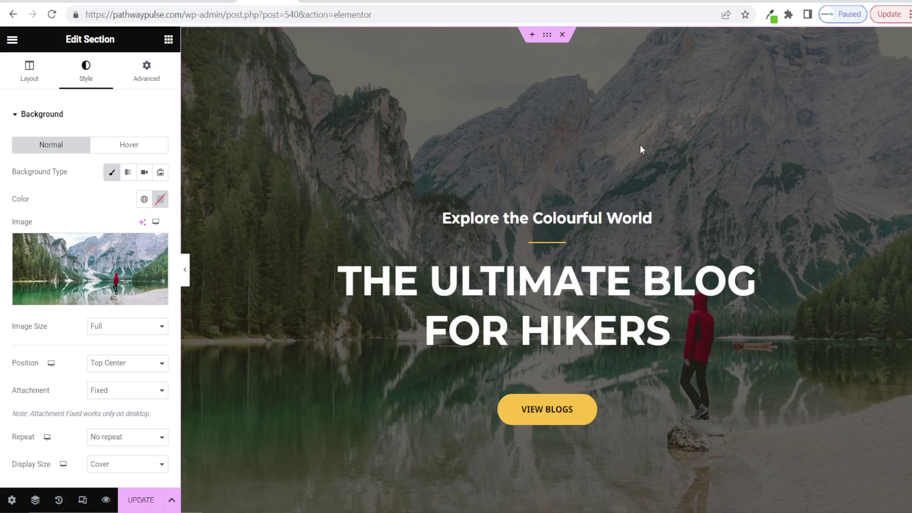
- Delete the quote section between the hero and Upcoming Events
{"action": "scroll", "coordinate": [639, 140], "scroll_direction": "down", "scroll_amount": 9}
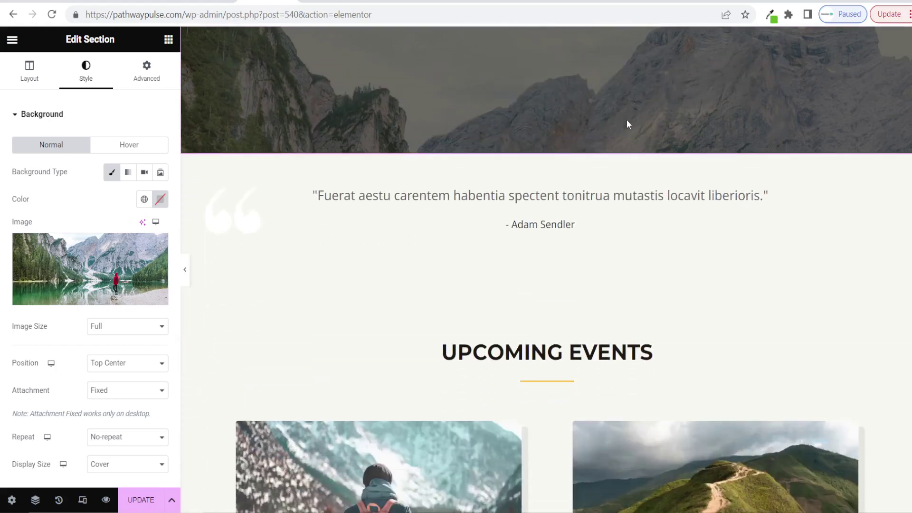
{"action": "scroll", "coordinate": [665, 194], "scroll_direction": "down", "scroll_amount": 10}
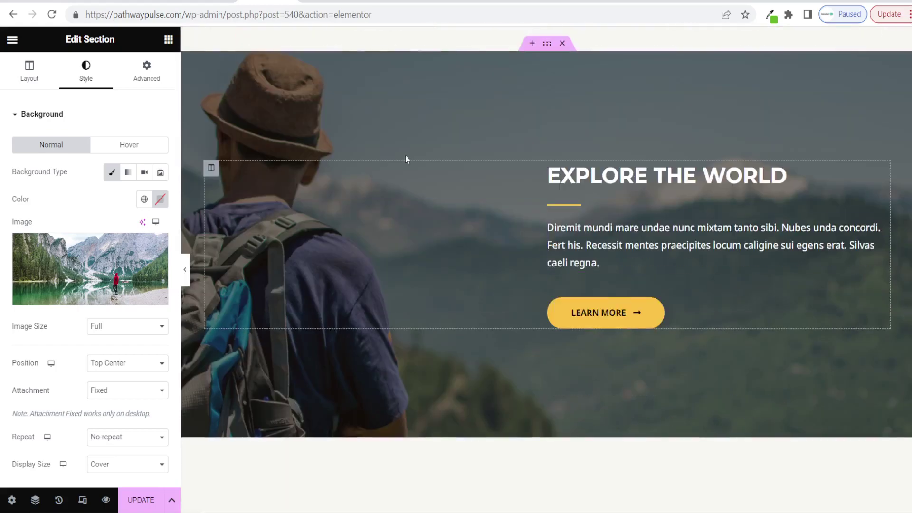
{"action": "scroll", "coordinate": [500, 207], "scroll_direction": "down", "scroll_amount": 8}
{"action": "scroll", "coordinate": [500, 226], "scroll_direction": "up", "scroll_amount": 15}
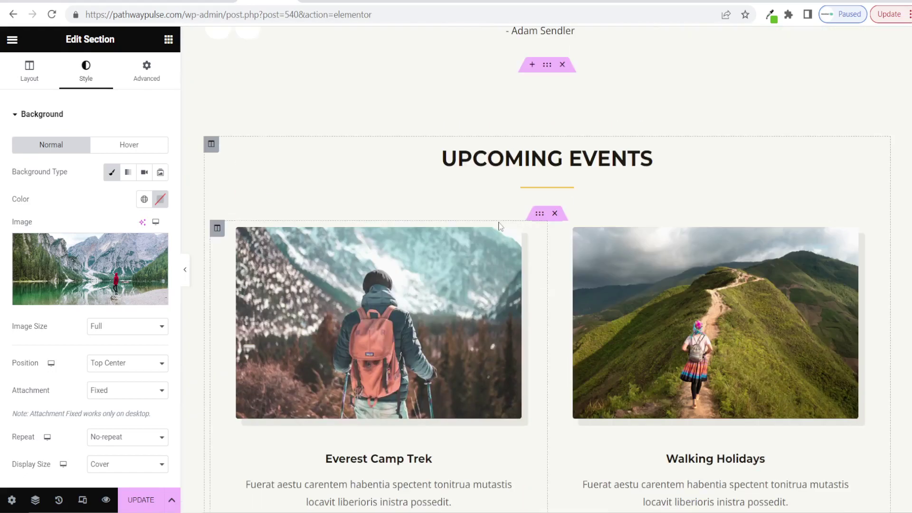
{"action": "scroll", "coordinate": [500, 225], "scroll_direction": "up", "scroll_amount": 5}
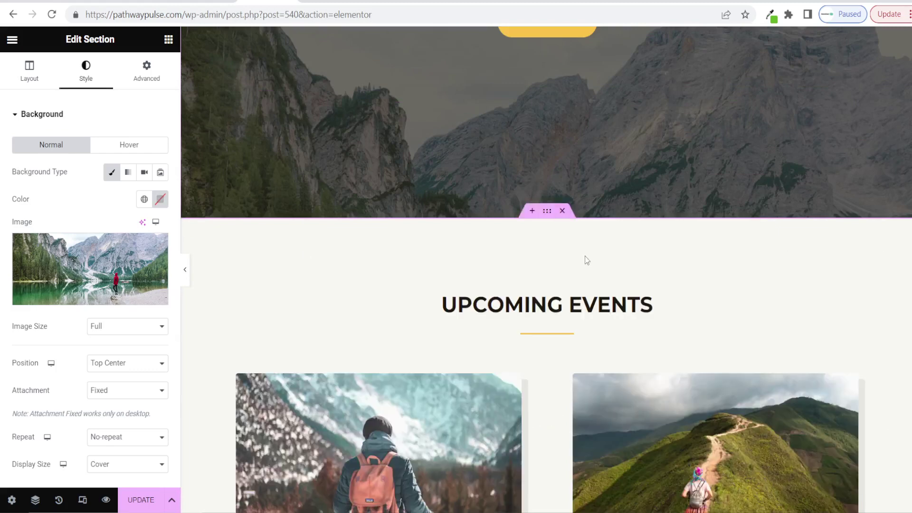
- Delete all sections below Upcoming Events, including Explore the World and Upcoming Tours & Destination, and update the page
{"action": "scroll", "coordinate": [585, 264], "scroll_direction": "down", "scroll_amount": 5}
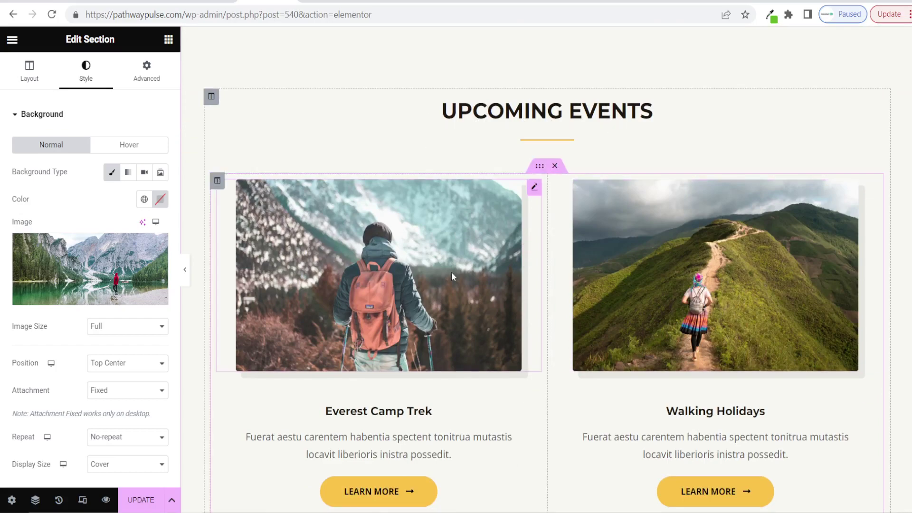
{"action": "scroll", "coordinate": [489, 249], "scroll_direction": "down", "scroll_amount": 7}
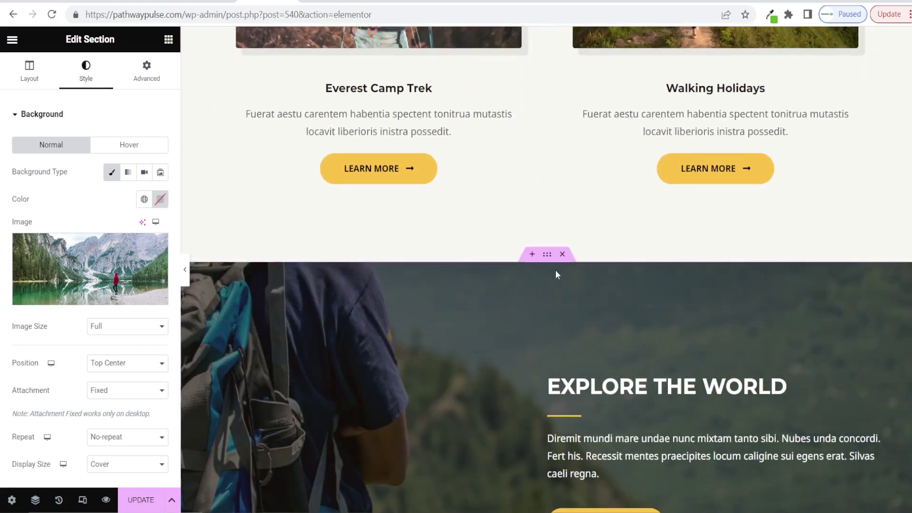
{"action": "left_click", "coordinate": [562, 254]}
{"action": "scroll", "coordinate": [579, 281], "scroll_direction": "down", "scroll_amount": 1}
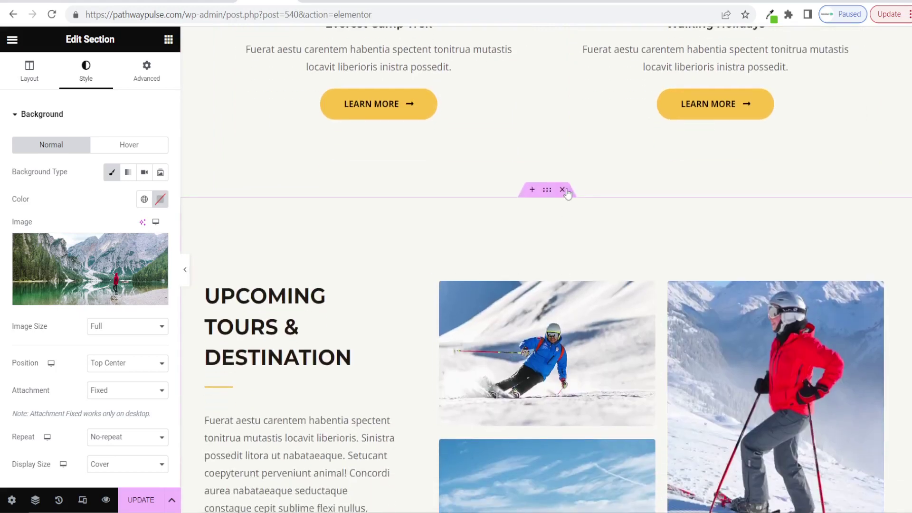
{"action": "left_click", "coordinate": [562, 190]}
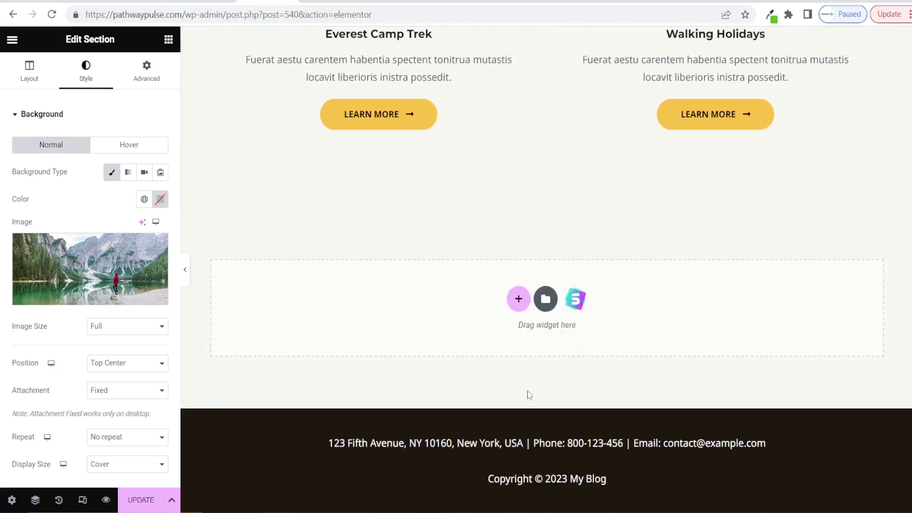
{"action": "scroll", "coordinate": [672, 295], "scroll_direction": "up", "scroll_amount": 15}
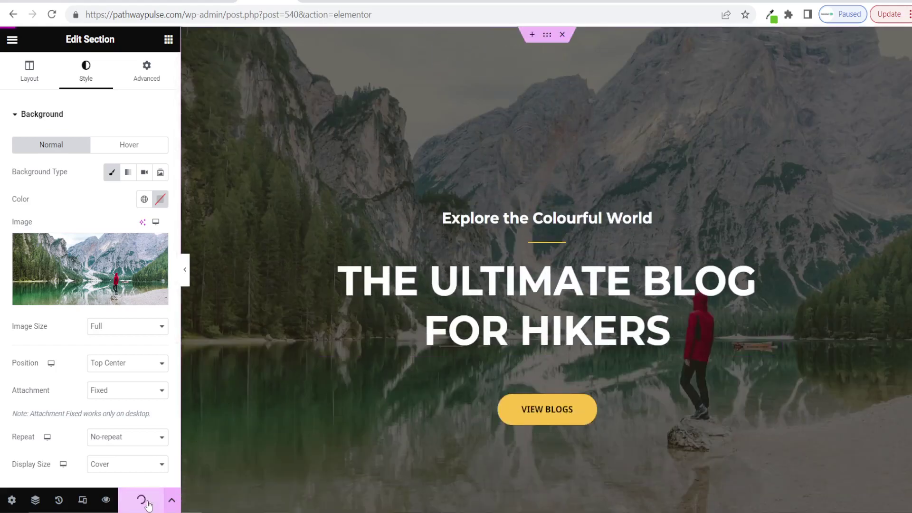
- Exit the Elementor editor from the homepage and return to the list of pages in the WordPress admin
{"action": "scroll", "coordinate": [321, 215], "scroll_direction": "down", "scroll_amount": 10}
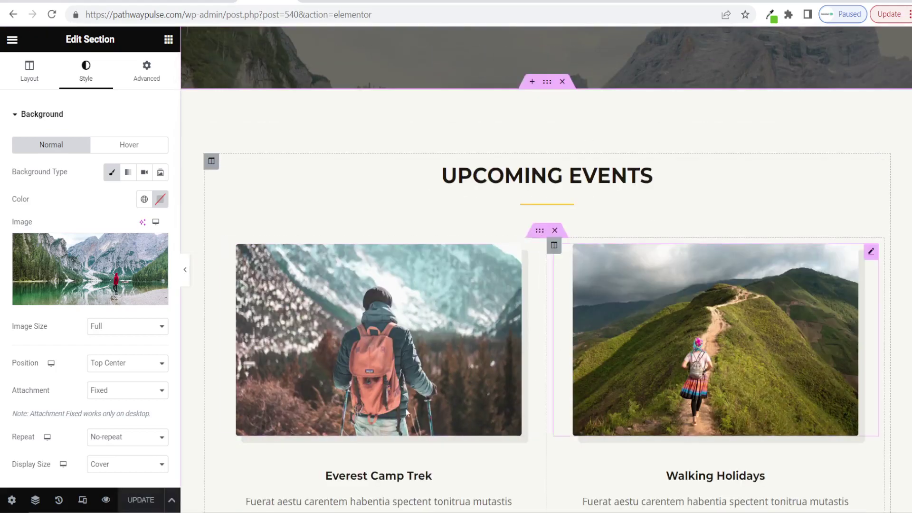
{"action": "left_click", "coordinate": [396, 300]}
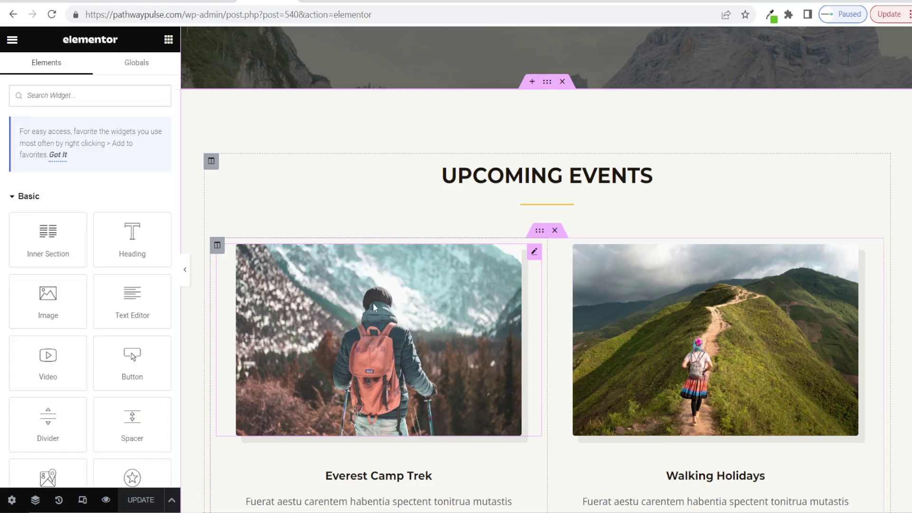
{"action": "left_click", "coordinate": [12, 41]}
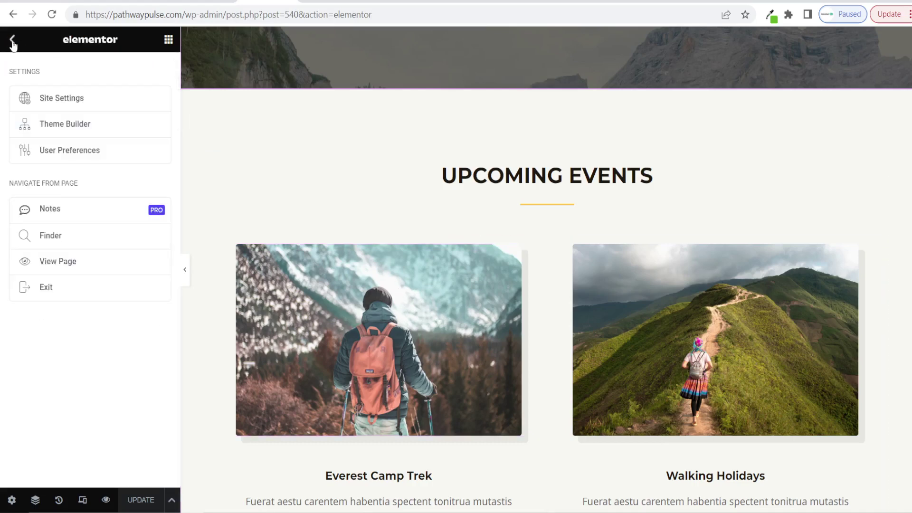
{"action": "left_click", "coordinate": [45, 287]}
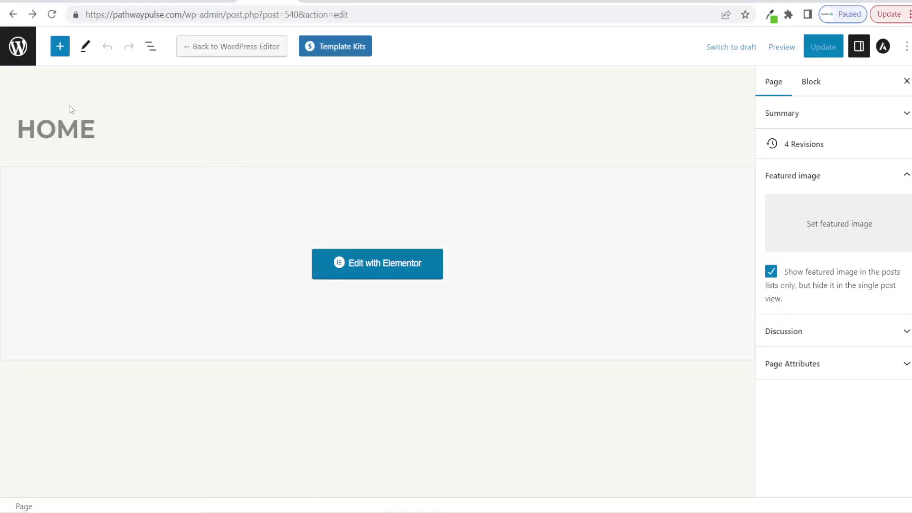
{"action": "left_click", "coordinate": [21, 54]}
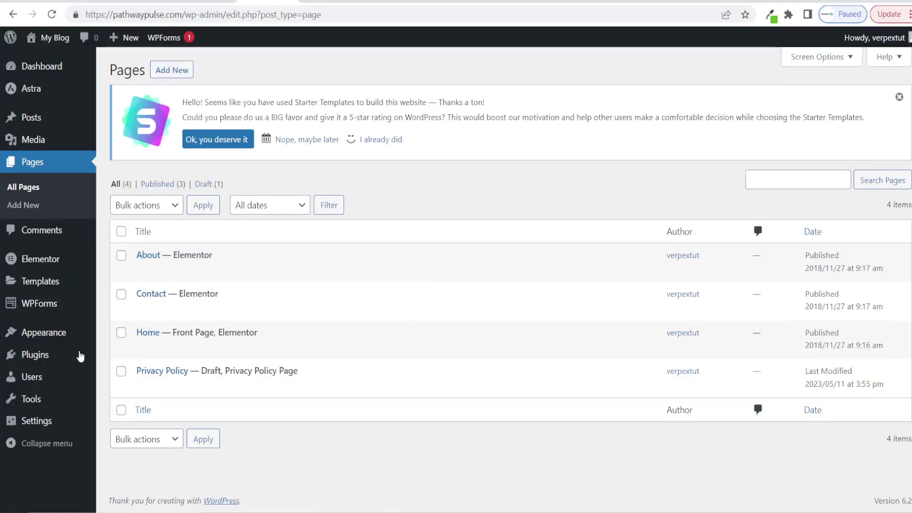
- Search the plugin directory for "unlimited elements", then install and activate Unlimited Elements For Elementor
{"action": "mouse_move", "coordinate": [12, 361]}
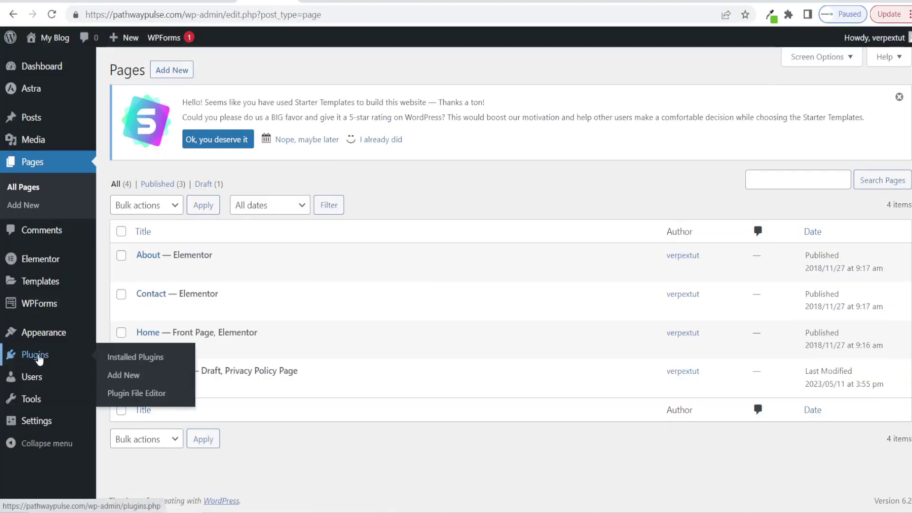
{"action": "left_click", "coordinate": [123, 376]}
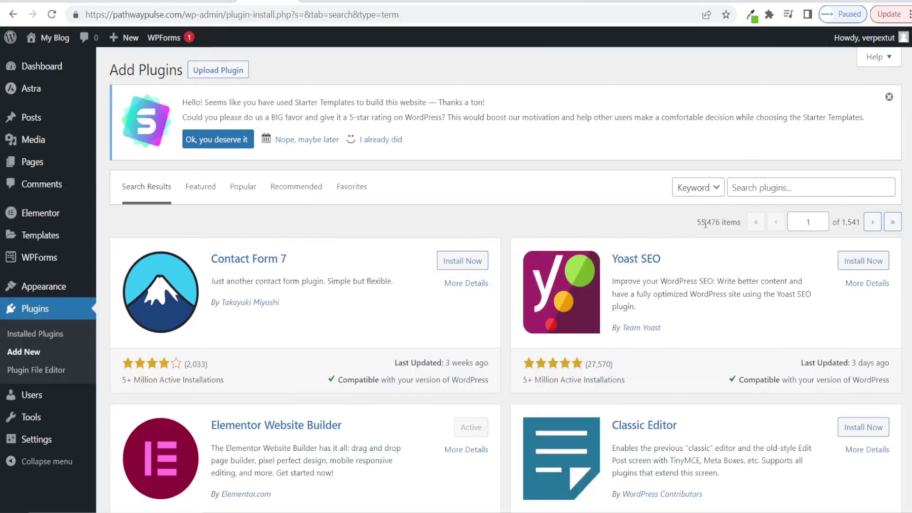
{"action": "left_click", "coordinate": [741, 192]}
{"action": "type", "text": "unlimited elements"}
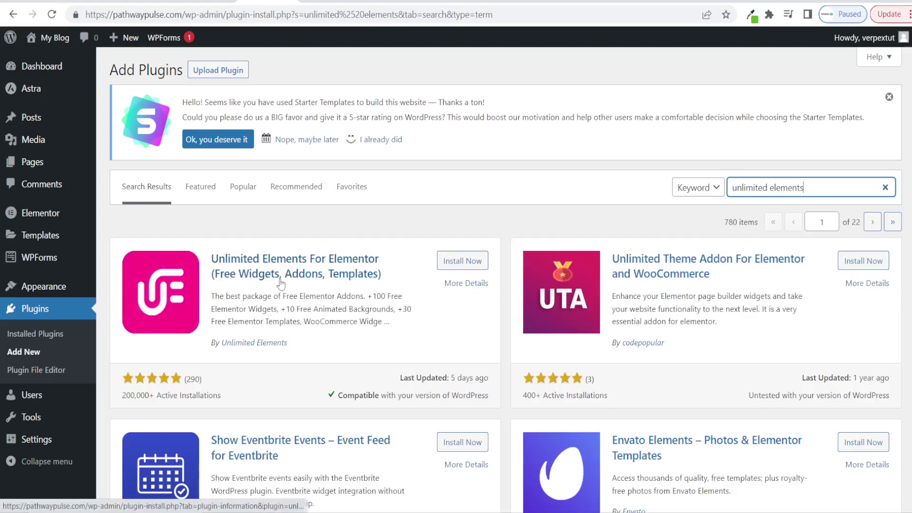
{"action": "left_click", "coordinate": [452, 265]}
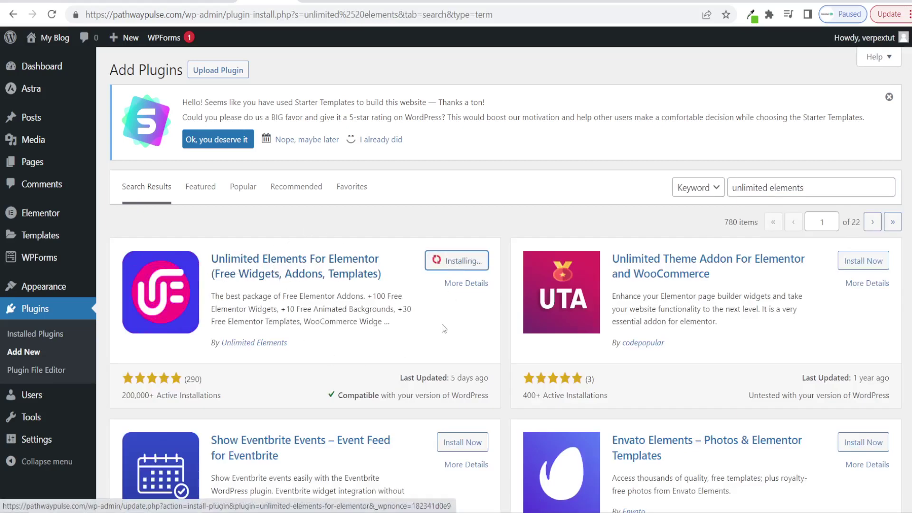
{"action": "left_click", "coordinate": [465, 263]}
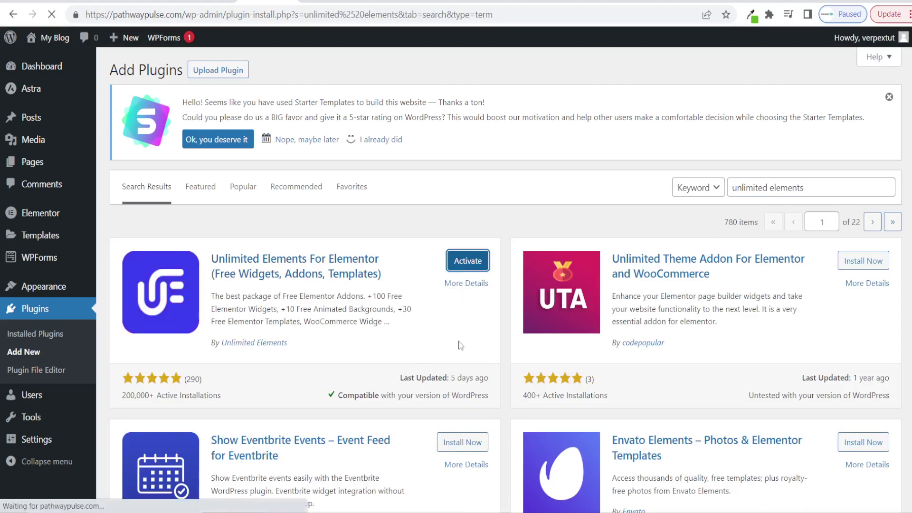
{"action": "left_click", "coordinate": [634, 288]}
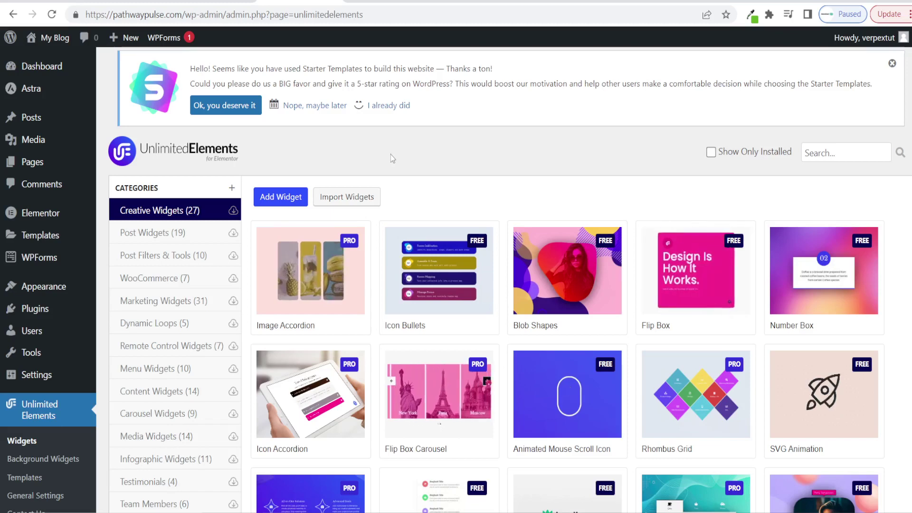
- Install the free Post Blocks widget from the Post Widgets category of Unlimited Elements
{"action": "left_click", "coordinate": [138, 234]}
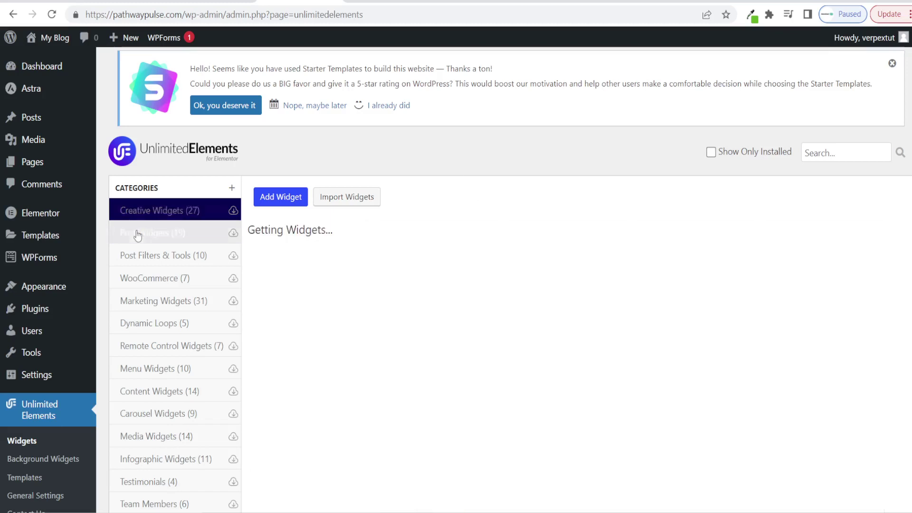
{"action": "mouse_move", "coordinate": [300, 391]}
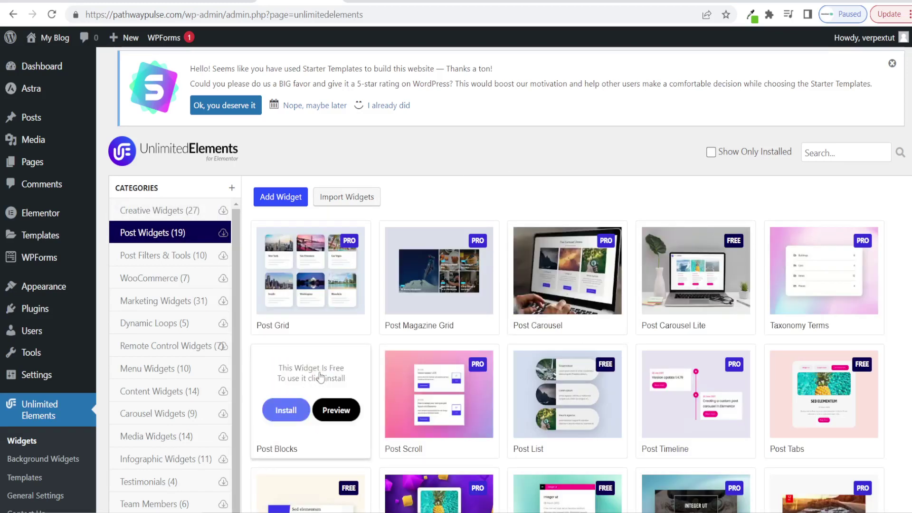
{"action": "left_click", "coordinate": [288, 411]}
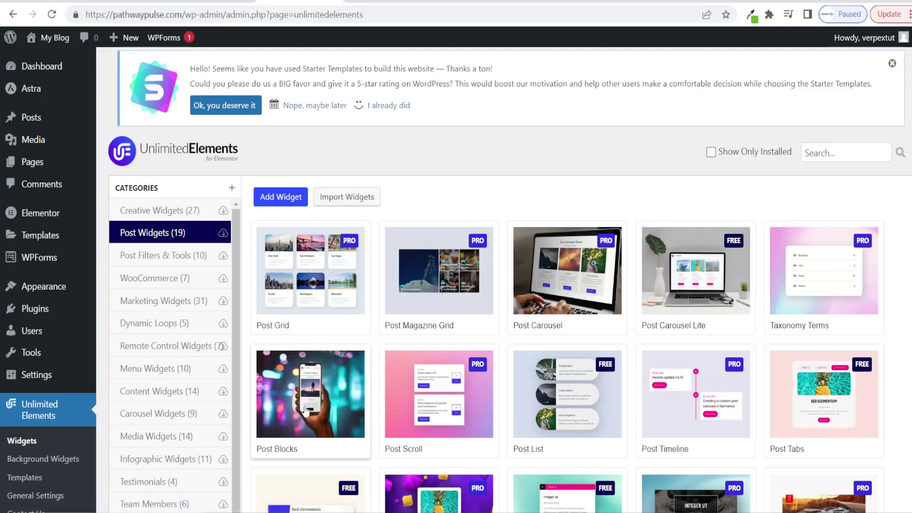
- Open the site's homepage in Elementor and change the Upcoming Events heading to "LATEST ARTICLES"
{"action": "left_click", "coordinate": [53, 37]}
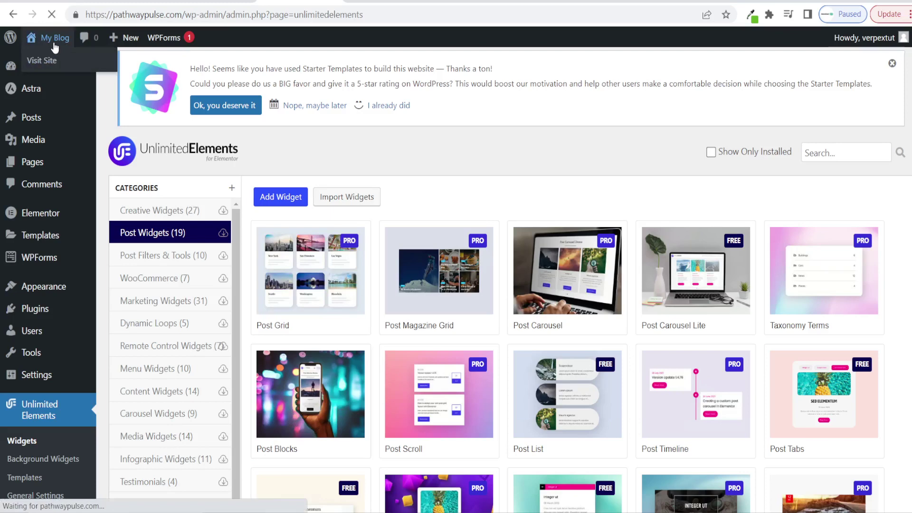
{"action": "left_click", "coordinate": [302, 38]}
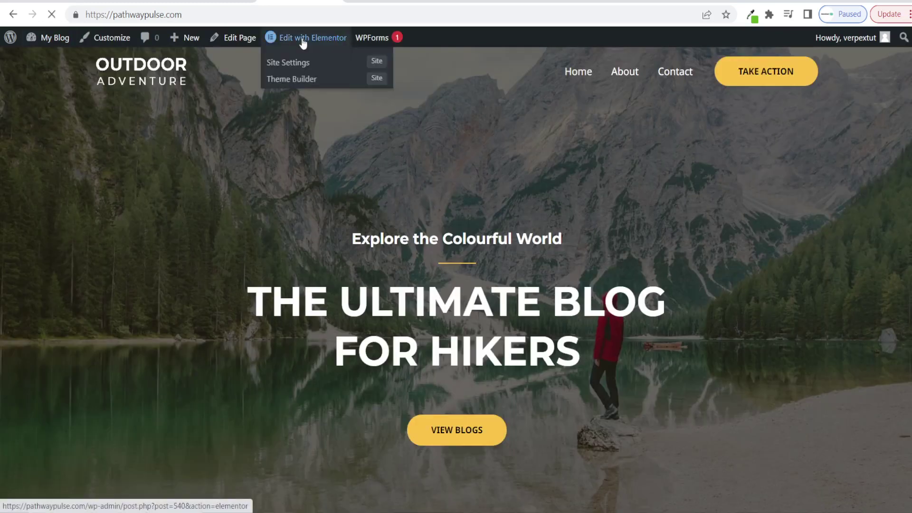
{"action": "scroll", "coordinate": [526, 103], "scroll_direction": "down", "scroll_amount": 10}
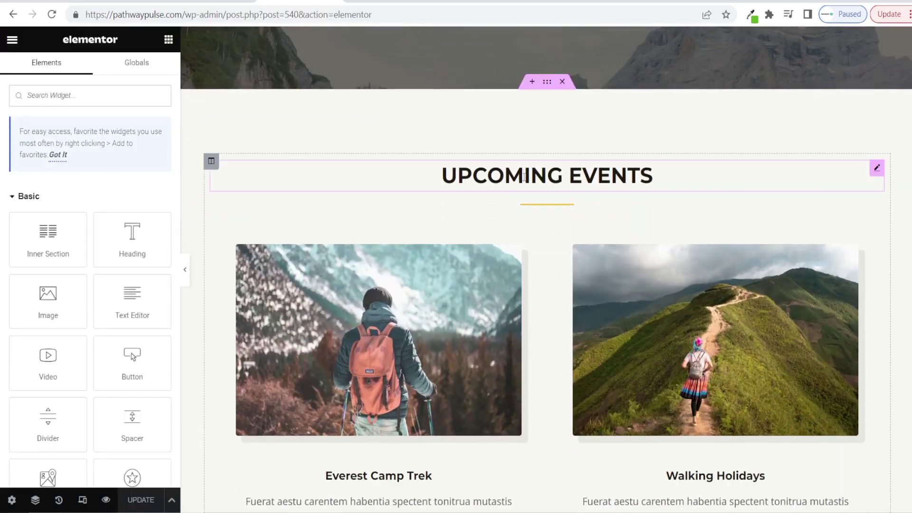
{"action": "left_click", "coordinate": [652, 176]}
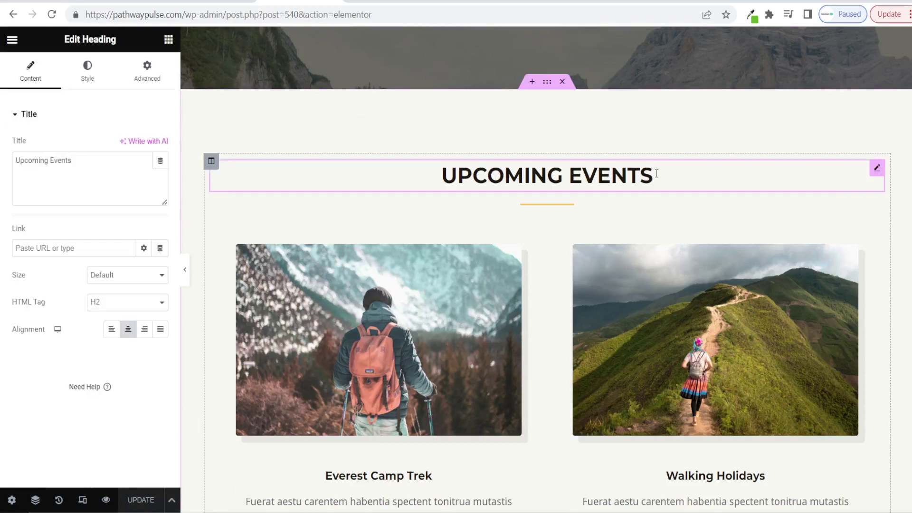
{"action": "left_click_drag", "start_coordinate": [656, 173], "coordinate": [448, 176]}
{"action": "type", "text": "LA"}
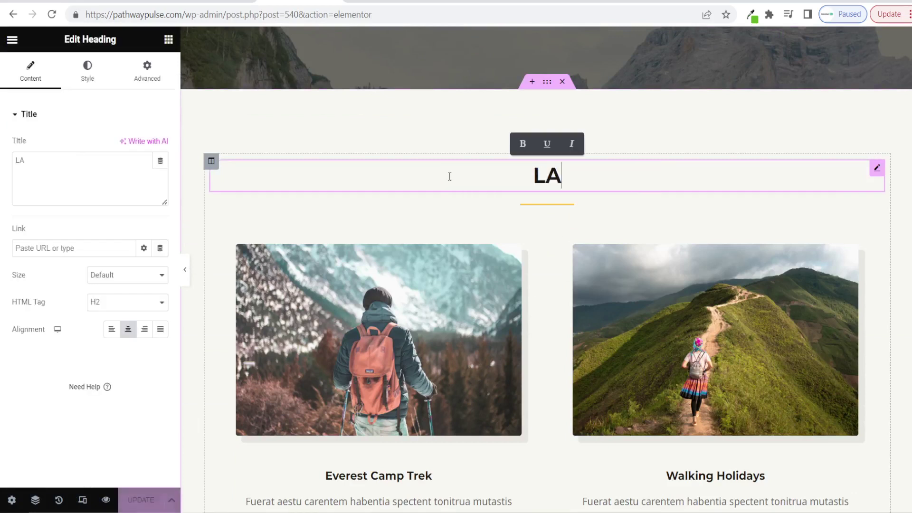
{"action": "type", "text": "TEST ARTICLES"}
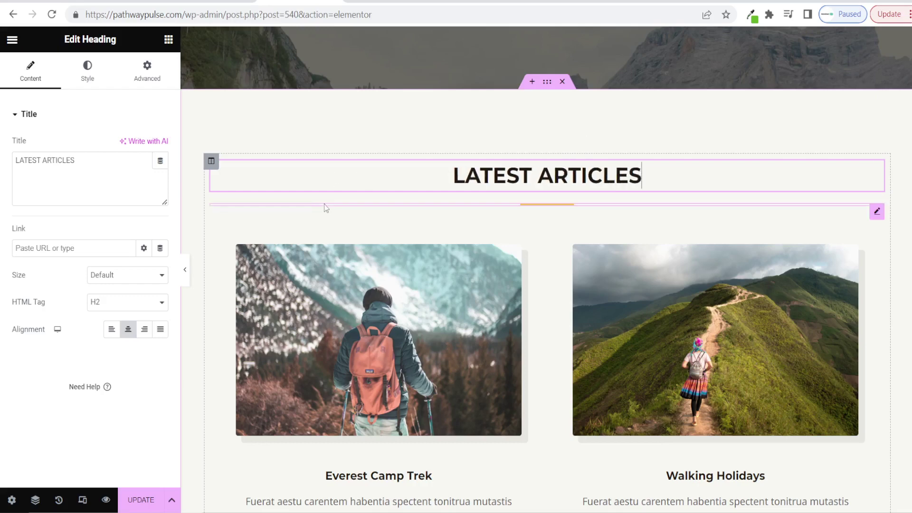
- Left-align the Latest Articles heading and the divider below it
{"action": "left_click", "coordinate": [110, 334]}
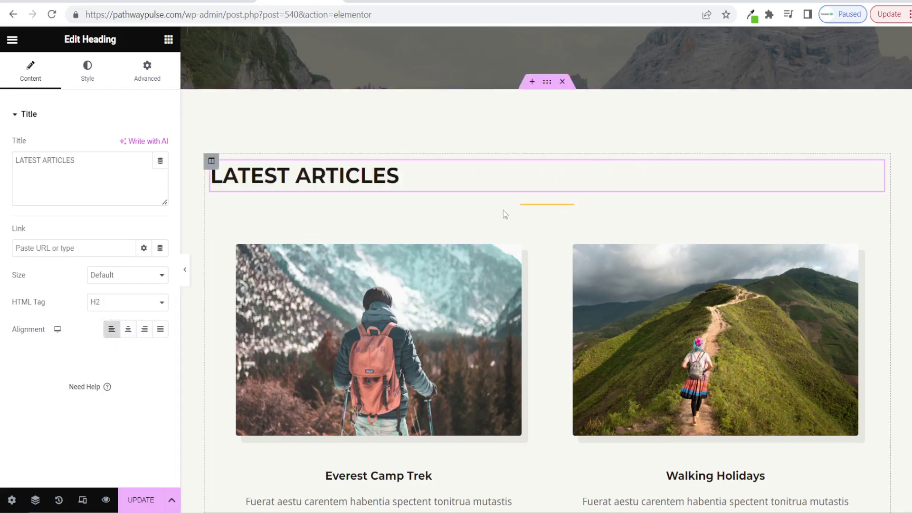
{"action": "left_click", "coordinate": [540, 204]}
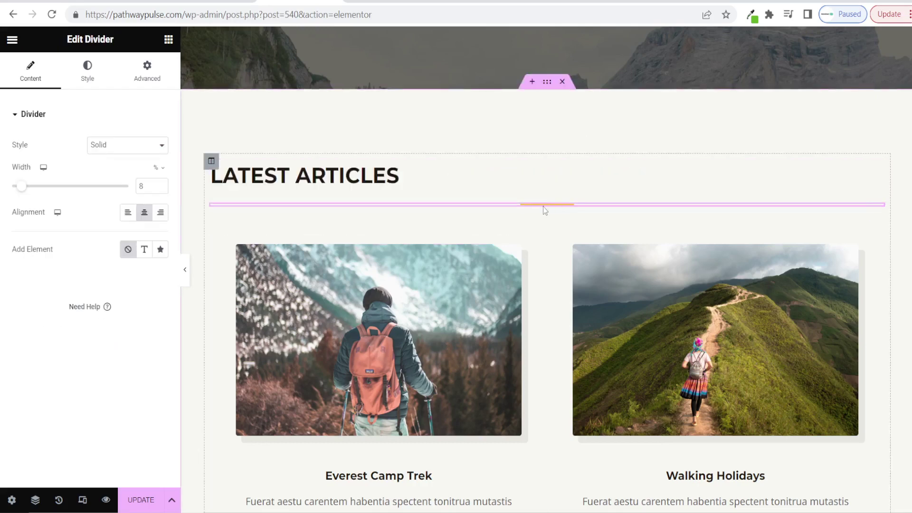
{"action": "left_click", "coordinate": [127, 211]}
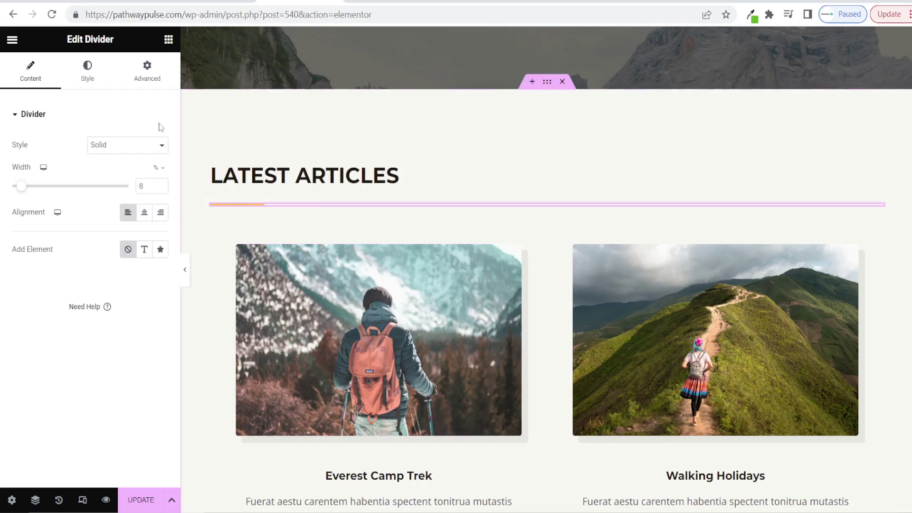
- Find the Post Blocks widget by searching for "POST" and place it directly below the Latest Articles divider
{"action": "left_click", "coordinate": [168, 41]}
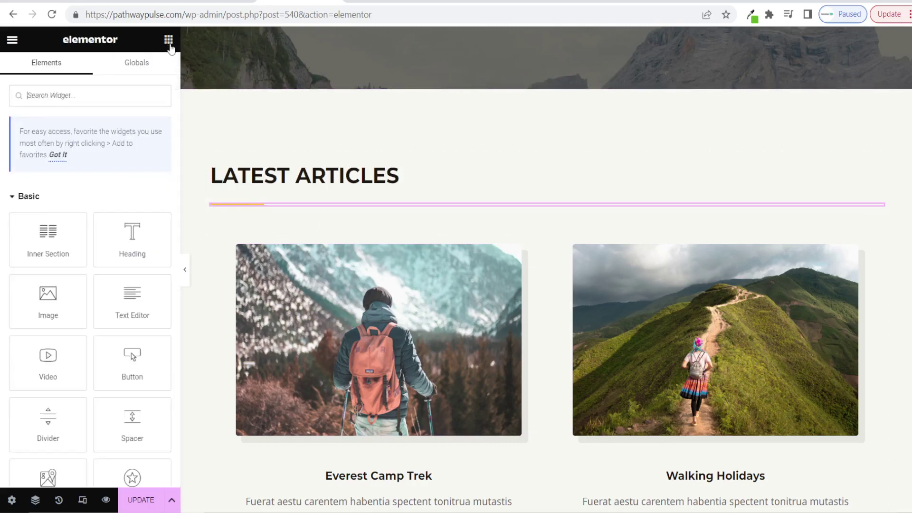
{"action": "type", "text": "POST"}
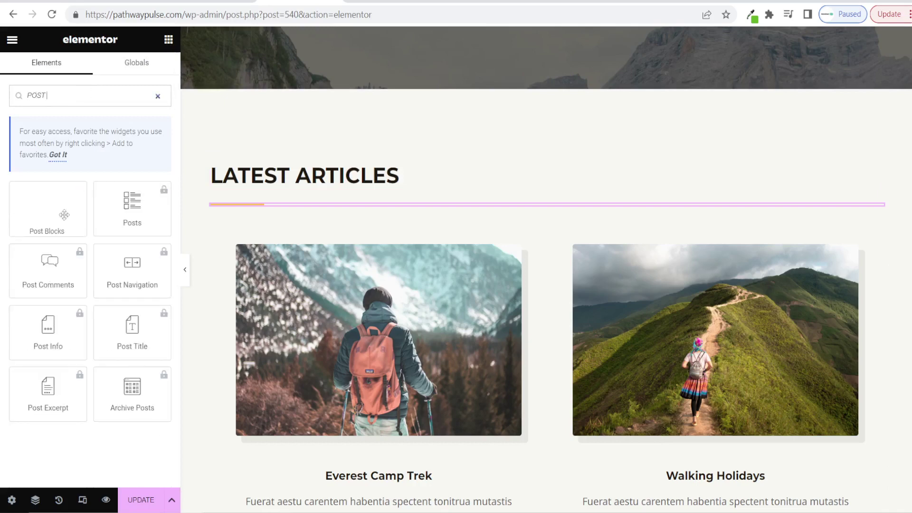
{"action": "mouse_move", "coordinate": [52, 208]}
{"action": "left_click_drag", "start_coordinate": [33, 210], "coordinate": [237, 245]}
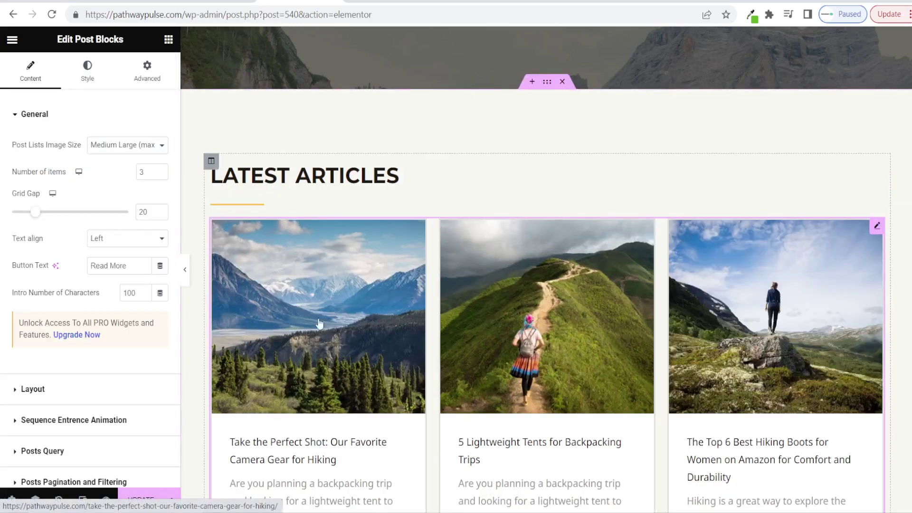
{"action": "scroll", "coordinate": [266, 252], "scroll_direction": "down", "scroll_amount": 4}
{"action": "scroll", "coordinate": [280, 256], "scroll_direction": "up", "scroll_amount": 3}
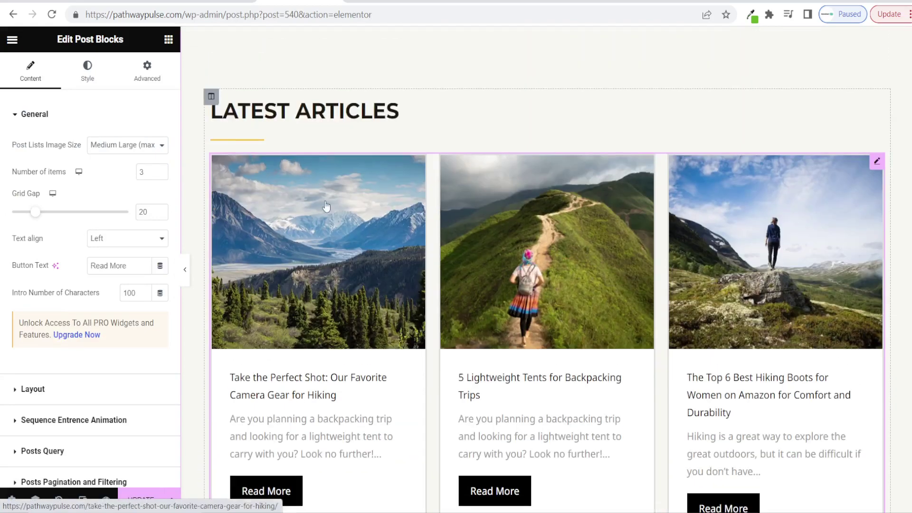
- Delete the inner section with Everest Camp Trek and Walking Holidays below the post blocks
{"action": "scroll", "coordinate": [361, 213], "scroll_direction": "down", "scroll_amount": 9}
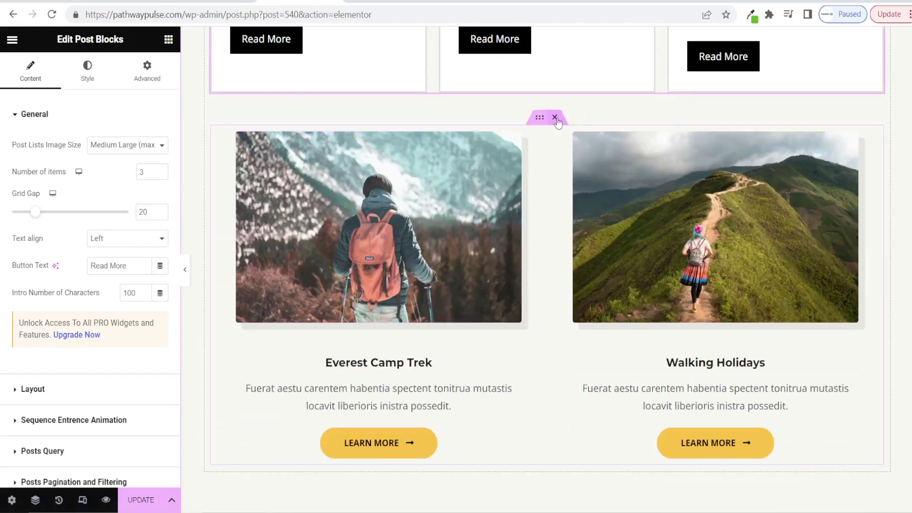
{"action": "left_click", "coordinate": [556, 119]}
{"action": "scroll", "coordinate": [527, 281], "scroll_direction": "up", "scroll_amount": 8}
{"action": "scroll", "coordinate": [550, 279], "scroll_direction": "down", "scroll_amount": 1}
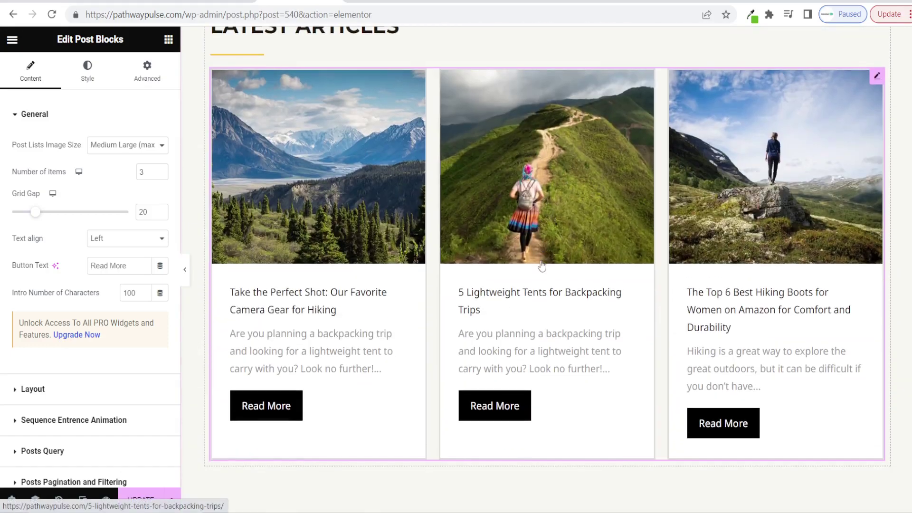
{"action": "scroll", "coordinate": [542, 266], "scroll_direction": "up", "scroll_amount": 3}
{"action": "scroll", "coordinate": [469, 279], "scroll_direction": "down", "scroll_amount": 3}
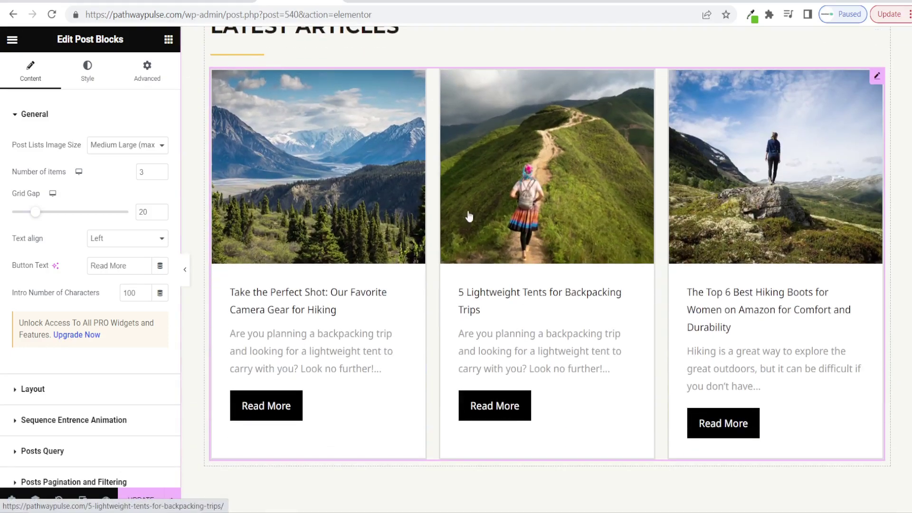
{"action": "scroll", "coordinate": [468, 216], "scroll_direction": "up", "scroll_amount": 2}
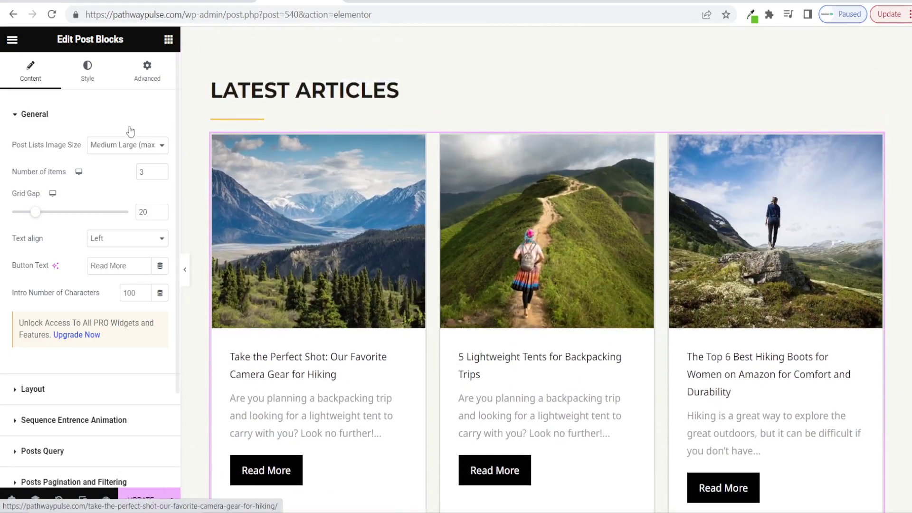
- Set the background color of the Post Blocks' Read More buttons to the copied yellow hex value
{"action": "left_click", "coordinate": [87, 73]}
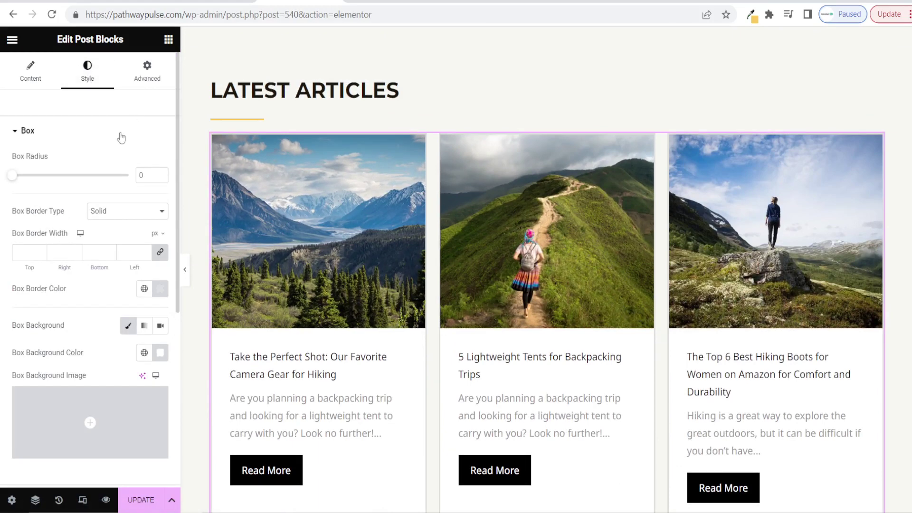
{"action": "left_click", "coordinate": [47, 131]}
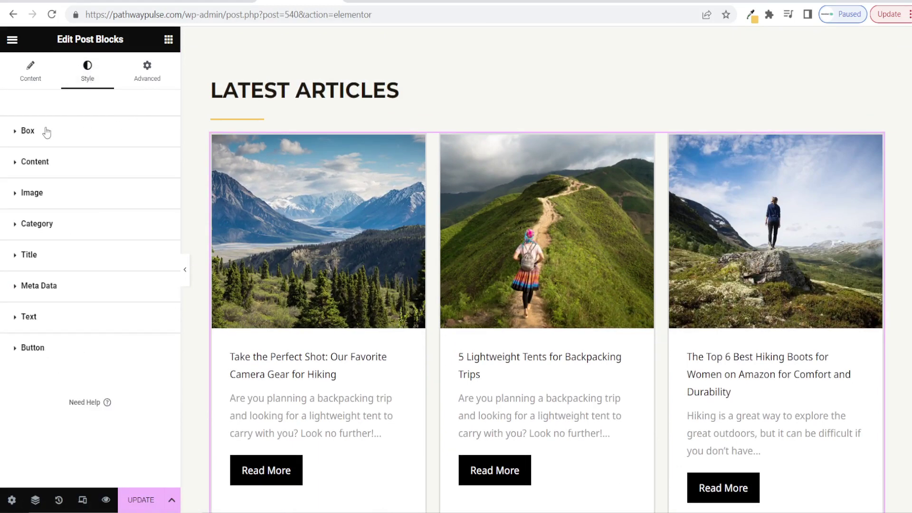
{"action": "left_click", "coordinate": [41, 346]}
{"action": "scroll", "coordinate": [110, 238], "scroll_direction": "down", "scroll_amount": 4}
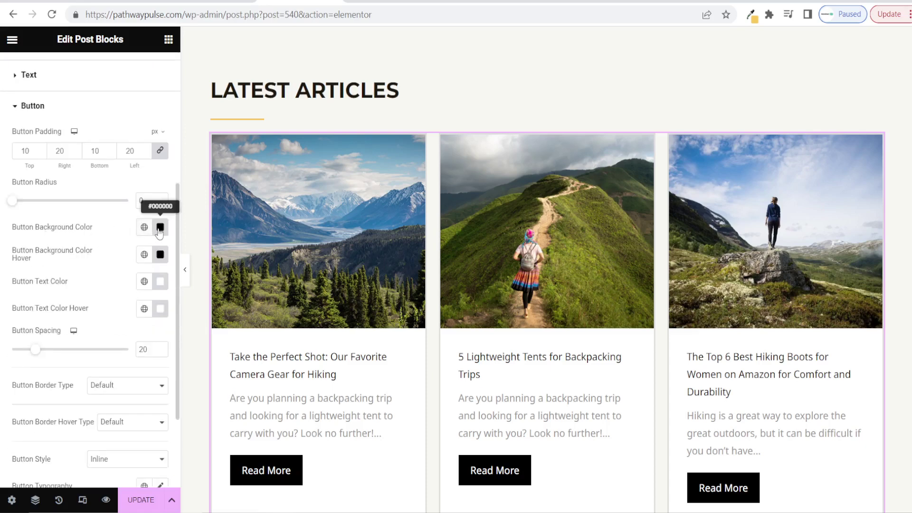
{"action": "left_click", "coordinate": [160, 227]}
{"action": "key", "text": "ctrl+v"}
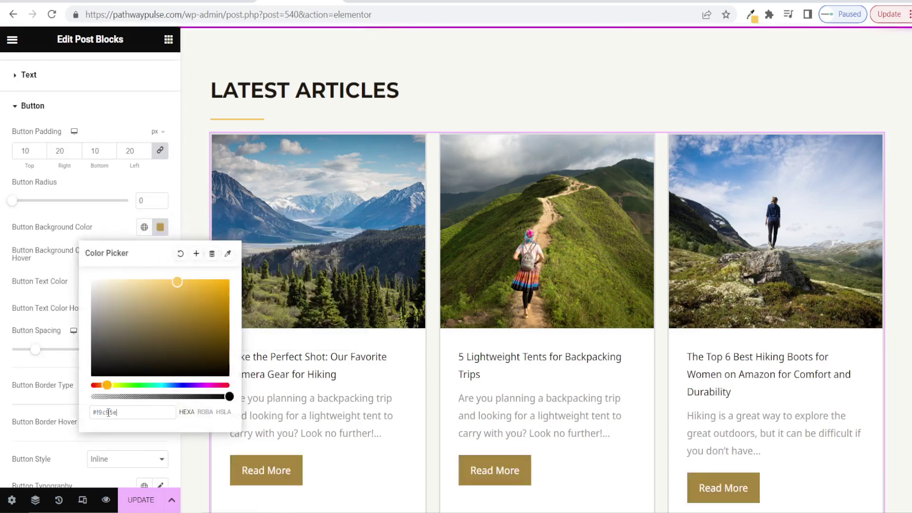
- Set the Read More buttons' text color to black, matching their hover background, and the button radius to 10
{"action": "left_click", "coordinate": [1, 291]}
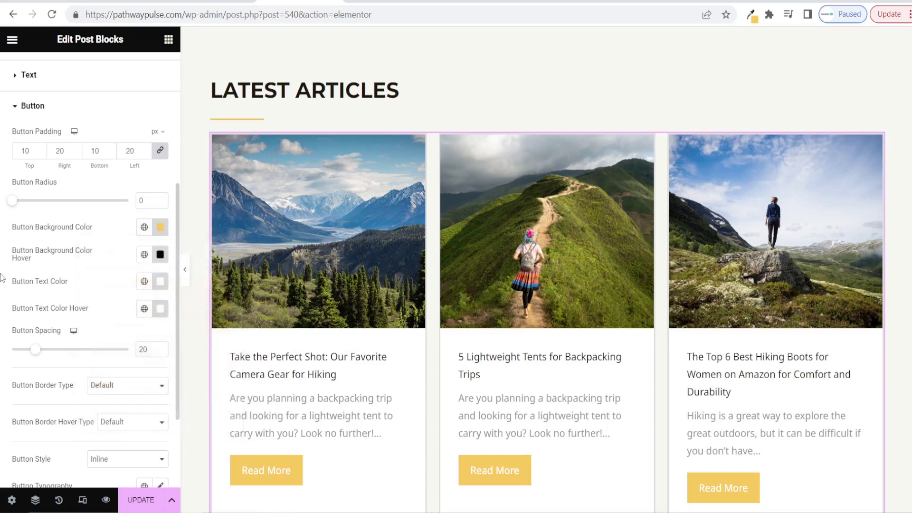
{"action": "left_click", "coordinate": [160, 255]}
{"action": "key", "text": "ctrl+c"}
{"action": "left_click", "coordinate": [159, 256]}
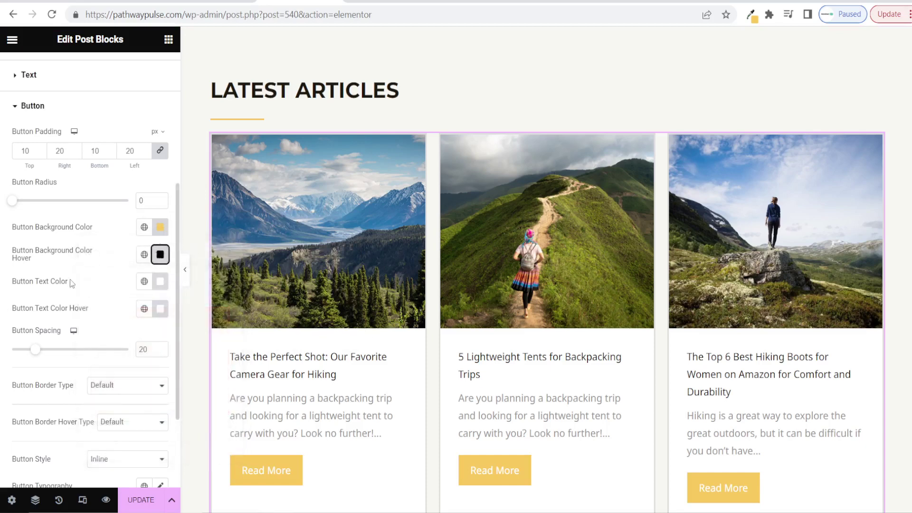
{"action": "left_click", "coordinate": [160, 281]}
{"action": "key", "text": "ctrl+v"}
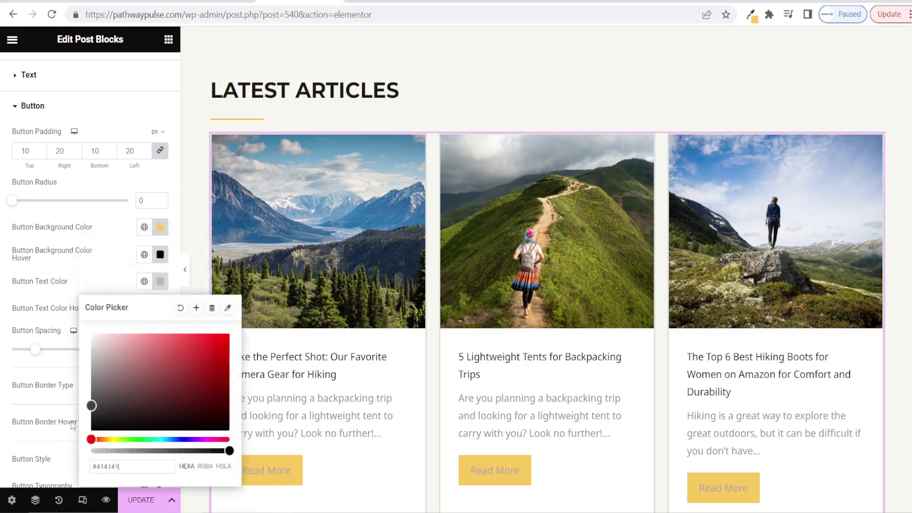
{"action": "left_click", "coordinate": [3, 356]}
{"action": "scroll", "coordinate": [2, 352], "scroll_direction": "down", "scroll_amount": 2}
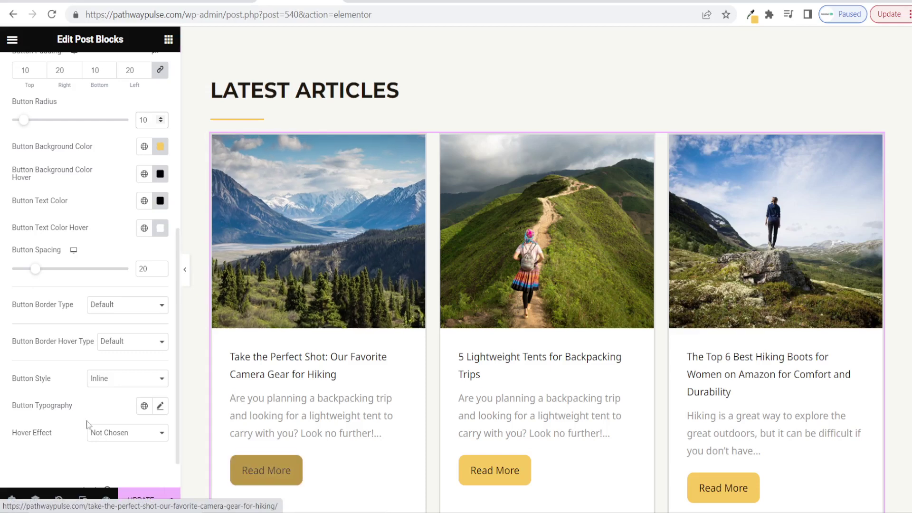
- Set the Read More buttons' typography family to Montserrat
{"action": "left_click", "coordinate": [161, 408]}
{"action": "scroll", "coordinate": [130, 367], "scroll_direction": "down", "scroll_amount": 3}
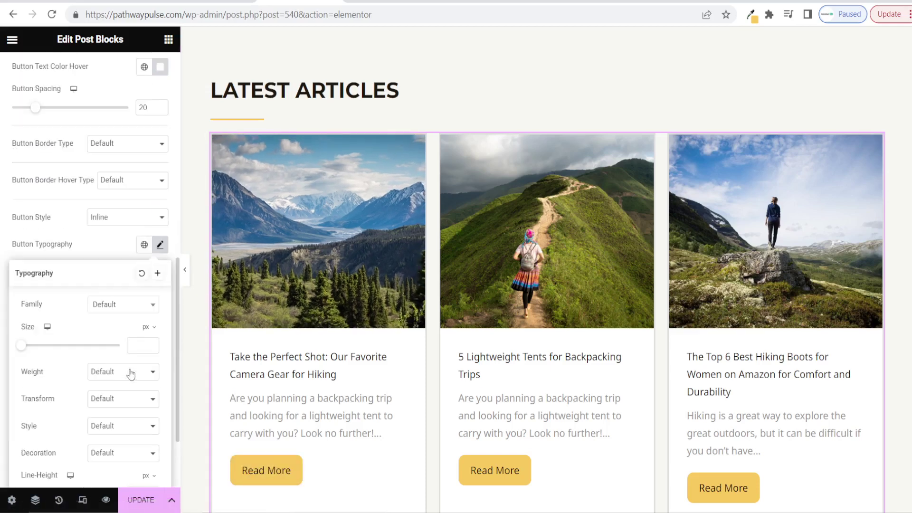
{"action": "left_click", "coordinate": [127, 311]}
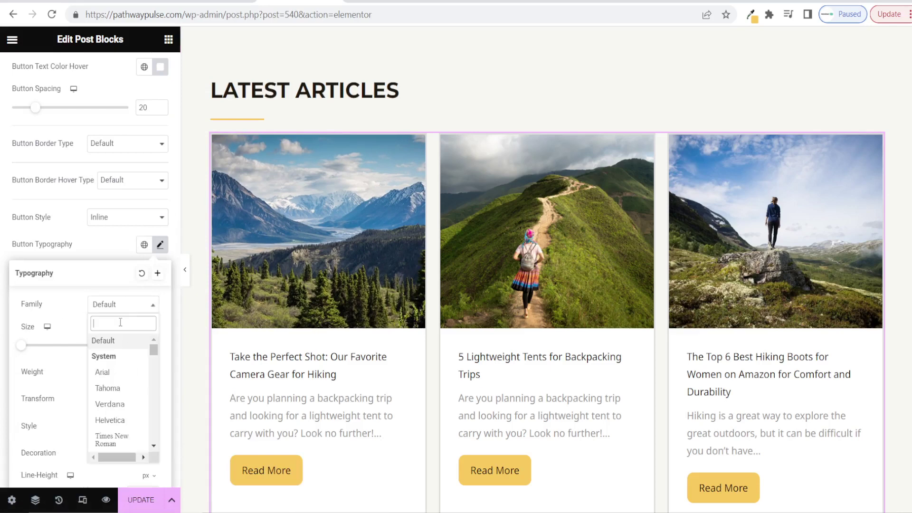
{"action": "type", "text": "MONT"}
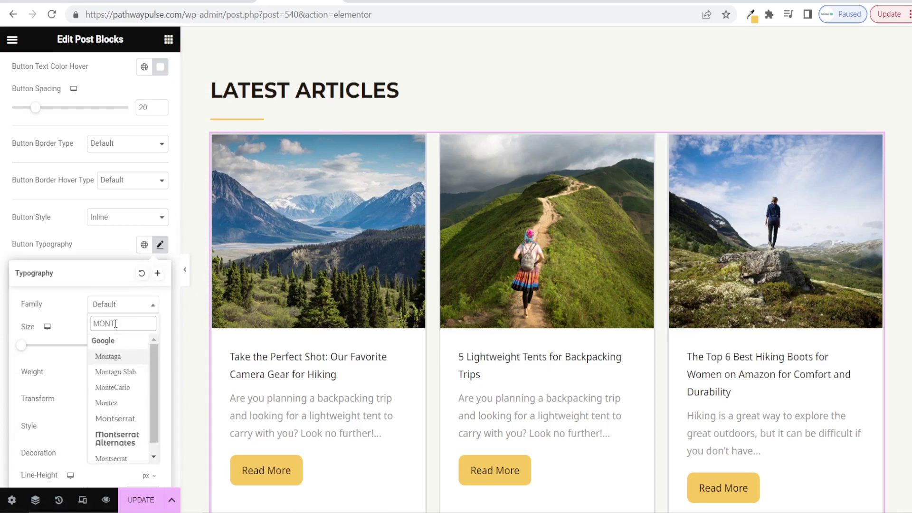
{"action": "type", "text": "S"}
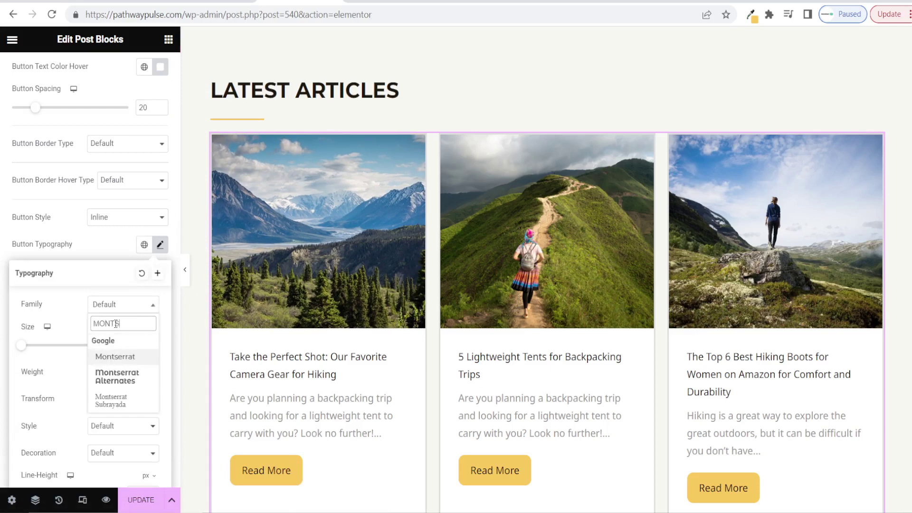
{"action": "left_click", "coordinate": [116, 357]}
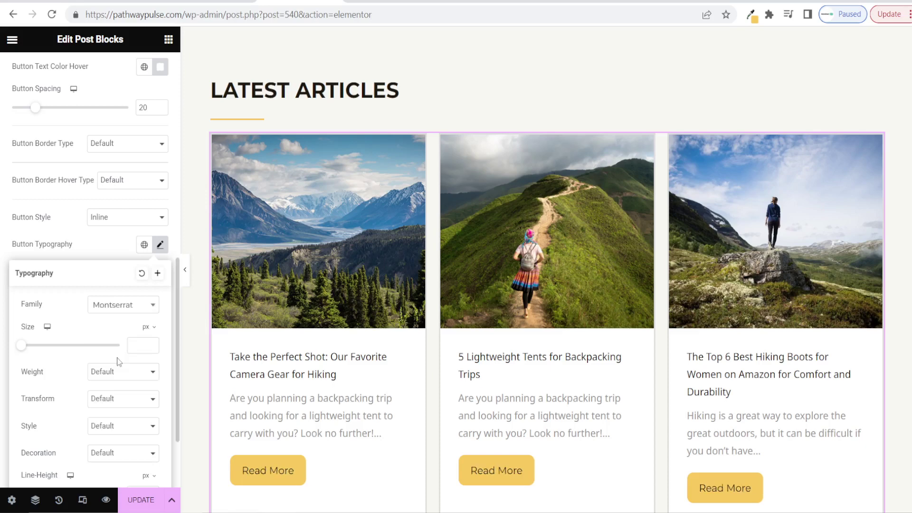
{"action": "left_click", "coordinate": [352, 376]}
- Set the font family of the Post Blocks' excerpt text to Montserrat
{"action": "scroll", "coordinate": [127, 242], "scroll_direction": "up", "scroll_amount": 10}
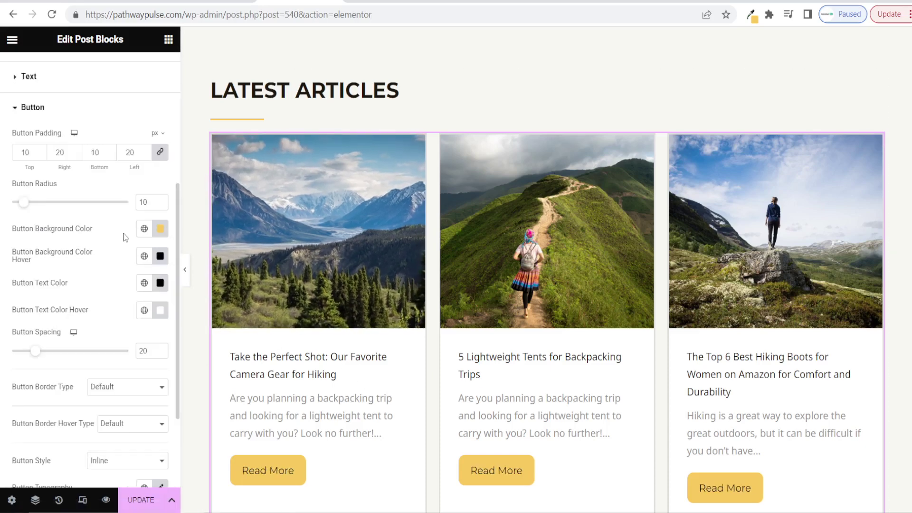
{"action": "left_click", "coordinate": [30, 317]}
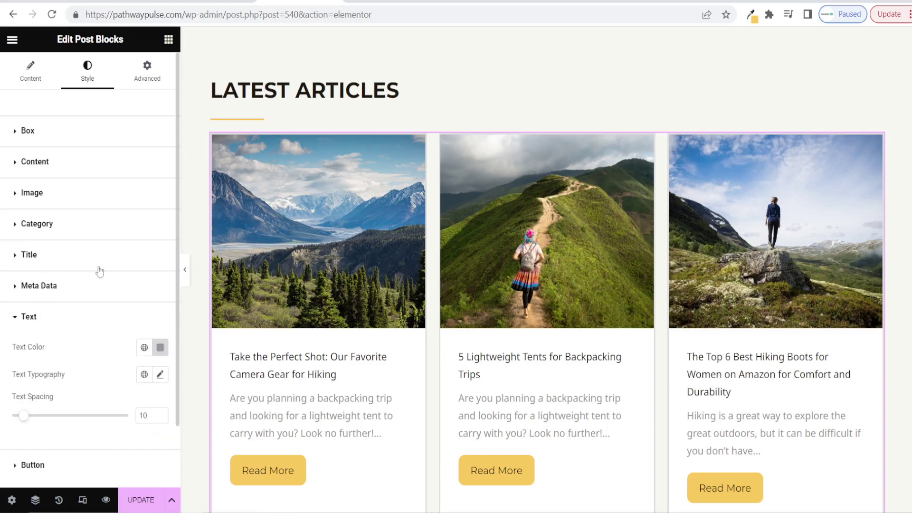
{"action": "scroll", "coordinate": [98, 267], "scroll_direction": "down", "scroll_amount": 2}
{"action": "left_click", "coordinate": [160, 302]}
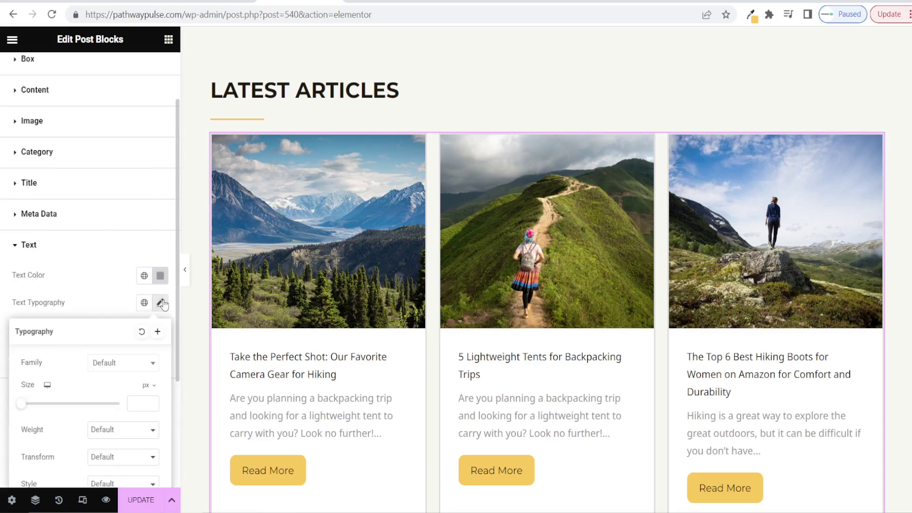
{"action": "left_click", "coordinate": [120, 361]}
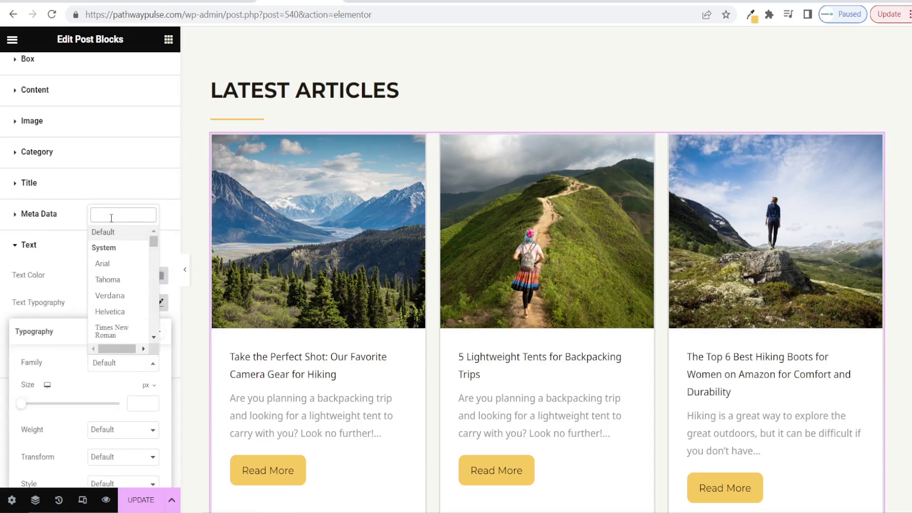
{"action": "type", "text": "MONTS"}
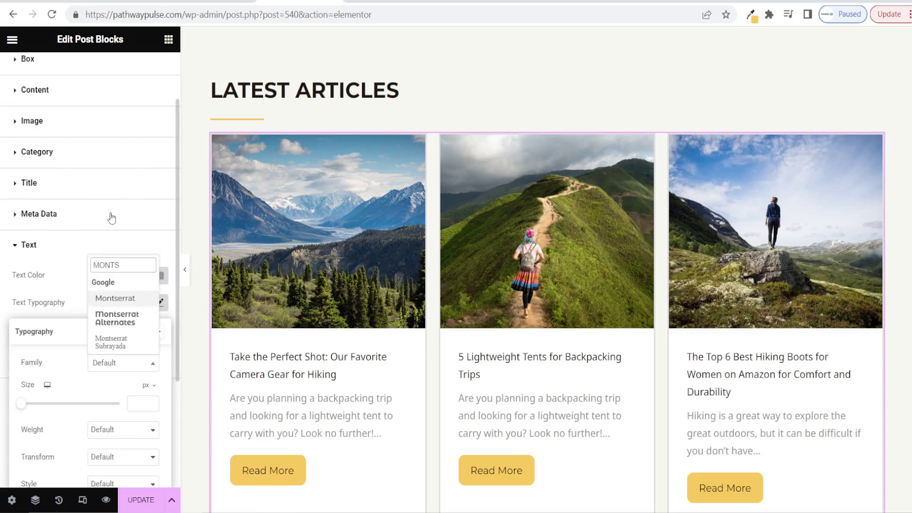
{"action": "left_click", "coordinate": [109, 298]}
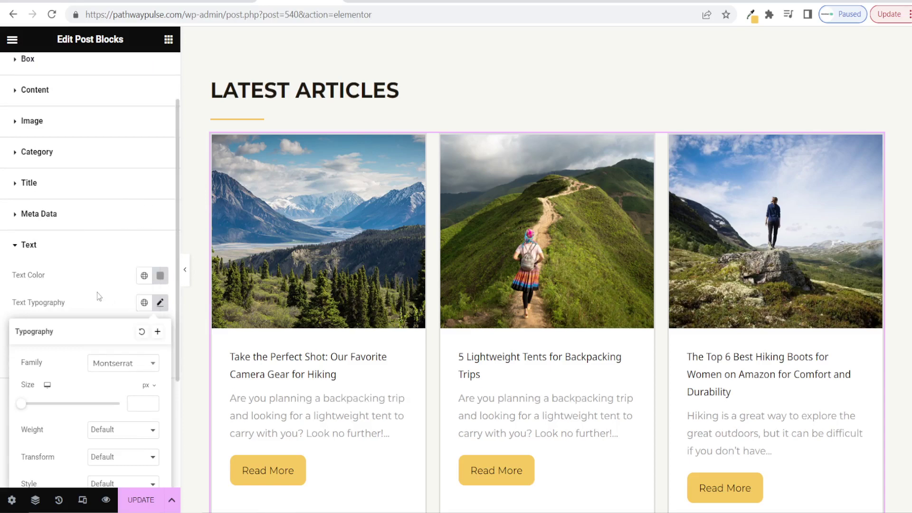
- Set the font family of the Post Blocks' article titles to Montserrat
{"action": "left_click", "coordinate": [35, 188]}
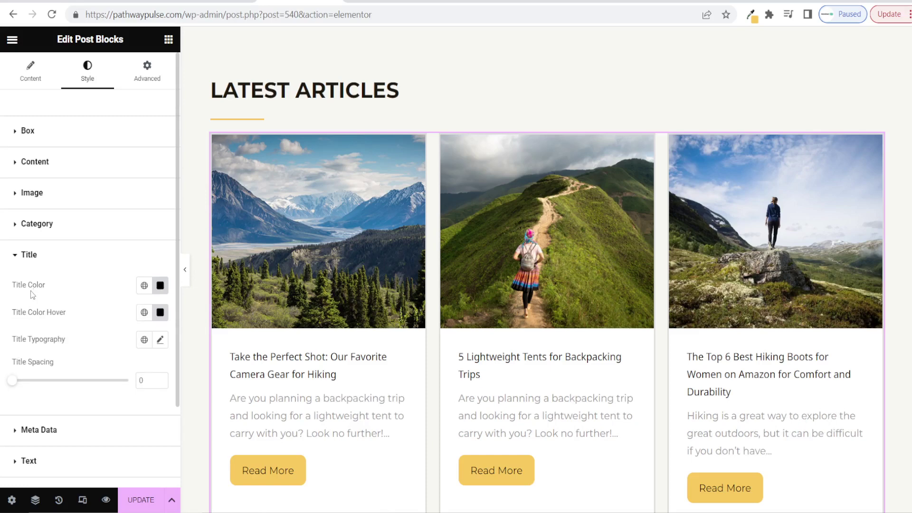
{"action": "left_click", "coordinate": [159, 340]}
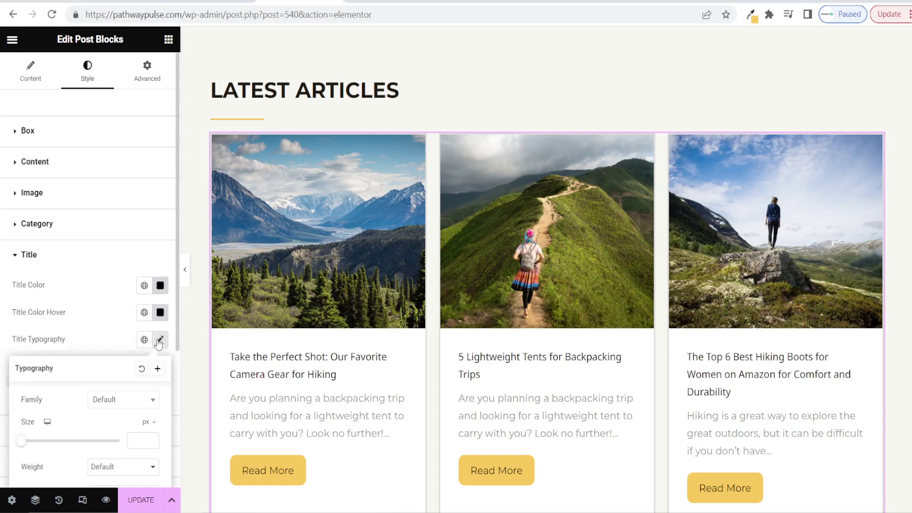
{"action": "left_click", "coordinate": [126, 400]}
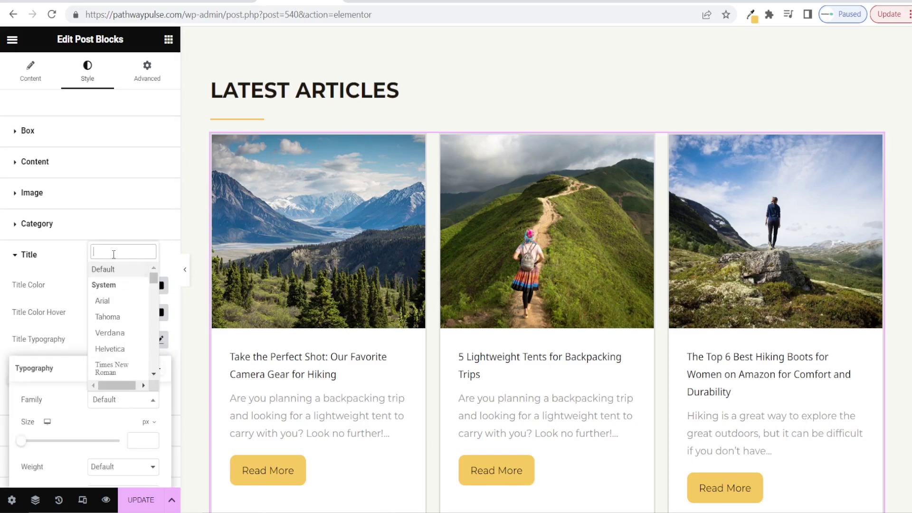
{"action": "type", "text": "MONTS"}
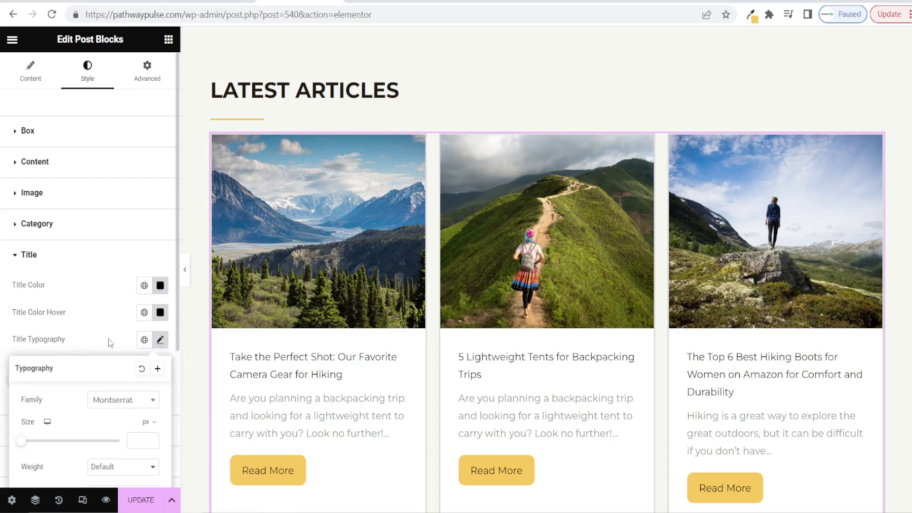
- Review the restyled Latest Articles section and the hero area with its View Blogs button on the homepage
{"action": "scroll", "coordinate": [441, 309], "scroll_direction": "down", "scroll_amount": 5}
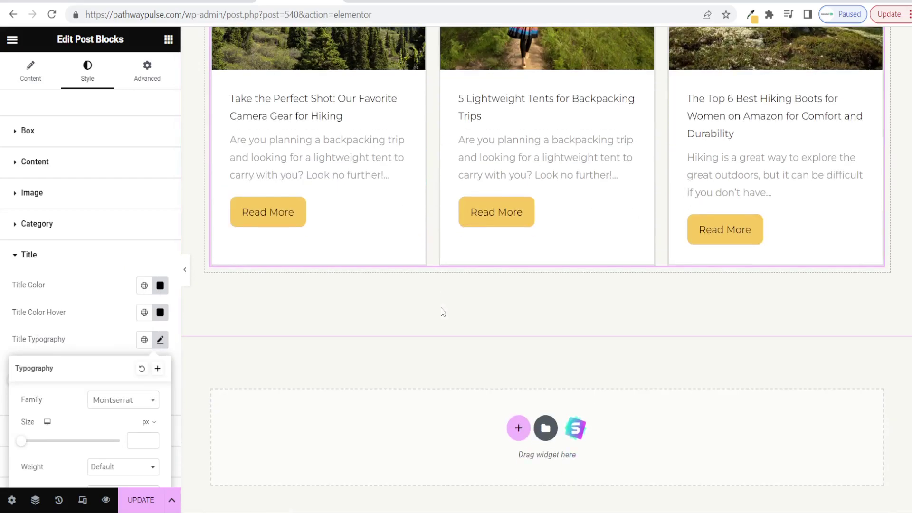
{"action": "scroll", "coordinate": [440, 307], "scroll_direction": "up", "scroll_amount": 12}
{"action": "scroll", "coordinate": [440, 307], "scroll_direction": "up", "scroll_amount": 5}
{"action": "scroll", "coordinate": [440, 307], "scroll_direction": "down", "scroll_amount": 8}
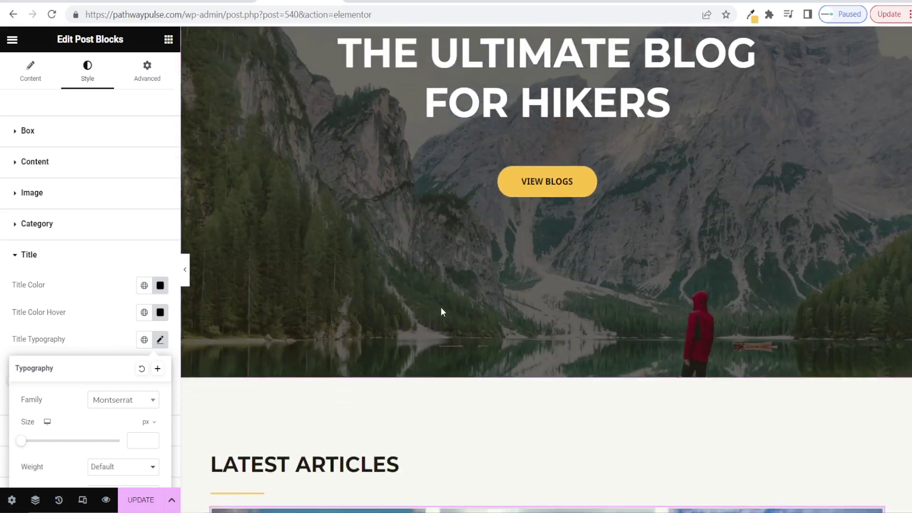
{"action": "scroll", "coordinate": [526, 328], "scroll_direction": "down", "scroll_amount": 6}
{"action": "scroll", "coordinate": [508, 299], "scroll_direction": "up", "scroll_amount": 2}
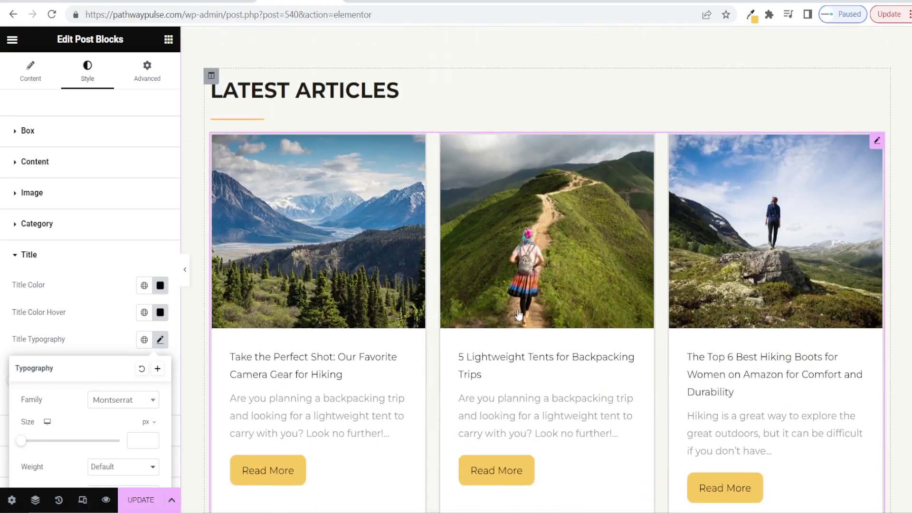
{"action": "scroll", "coordinate": [494, 310], "scroll_direction": "up", "scroll_amount": 11}
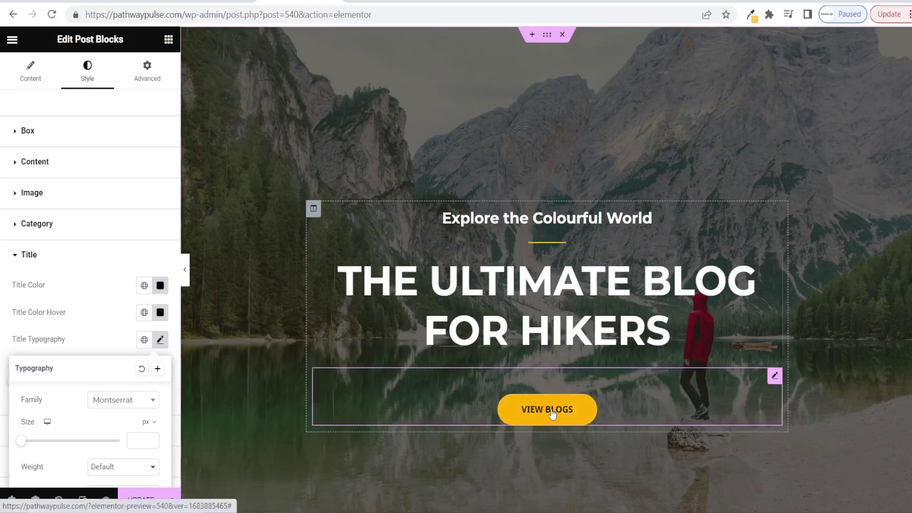
- Save the homepage changes and exit Elementor to the WordPress list of pages
{"action": "left_click", "coordinate": [142, 501]}
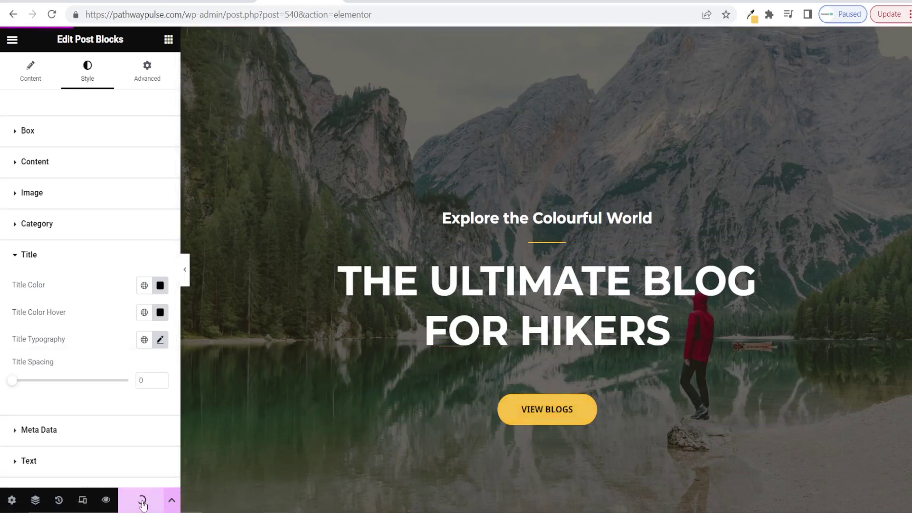
{"action": "left_click", "coordinate": [12, 43]}
{"action": "left_click", "coordinate": [48, 293]}
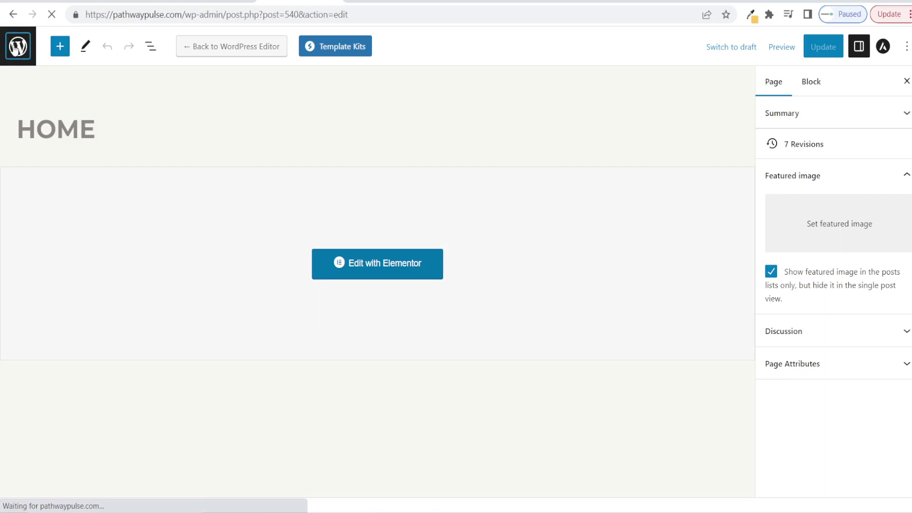
{"action": "left_click", "coordinate": [16, 47]}
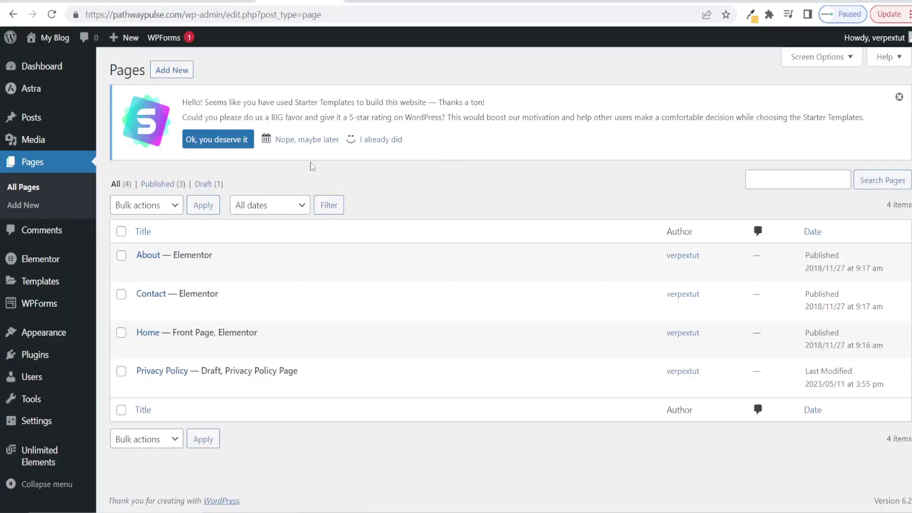
- Create and publish a new page titled "BLOG", and open it for editing in Elementor
{"action": "left_click", "coordinate": [183, 71]}
{"action": "type", "text": "BL"}
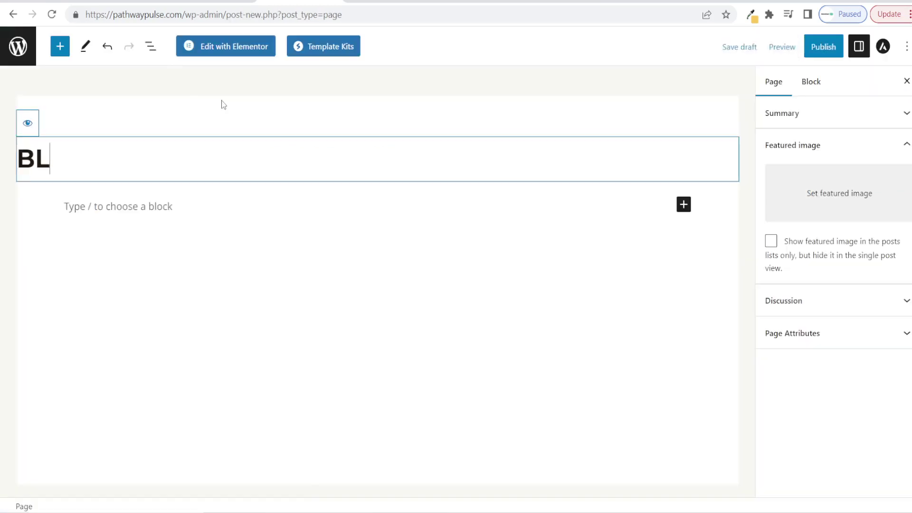
{"action": "type", "text": "OG"}
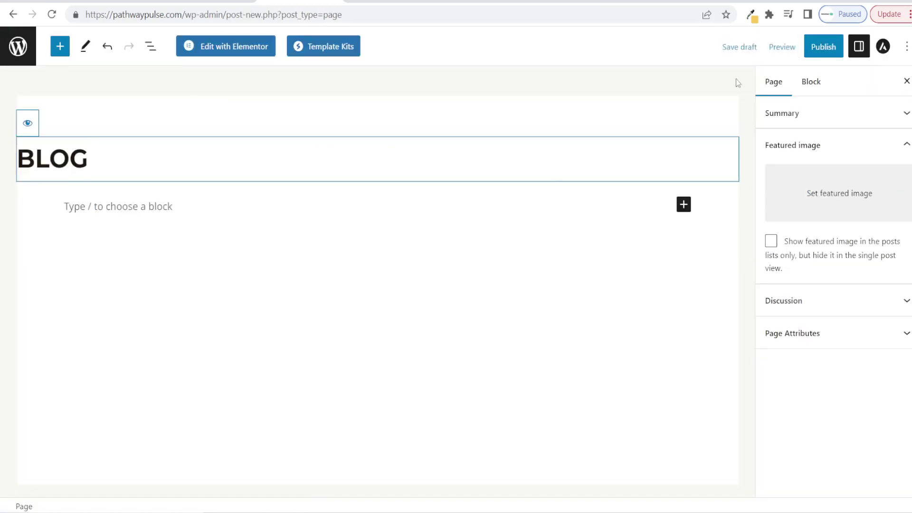
{"action": "left_click", "coordinate": [817, 49]}
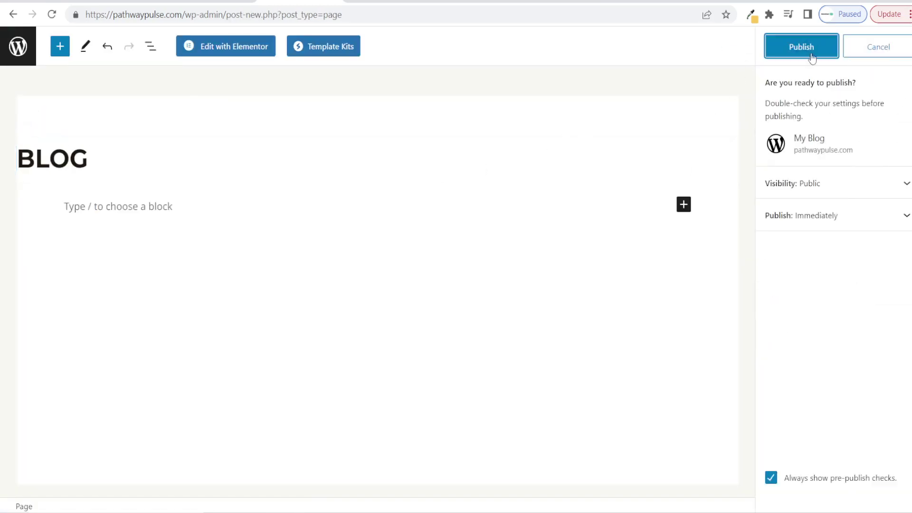
{"action": "left_click", "coordinate": [811, 54]}
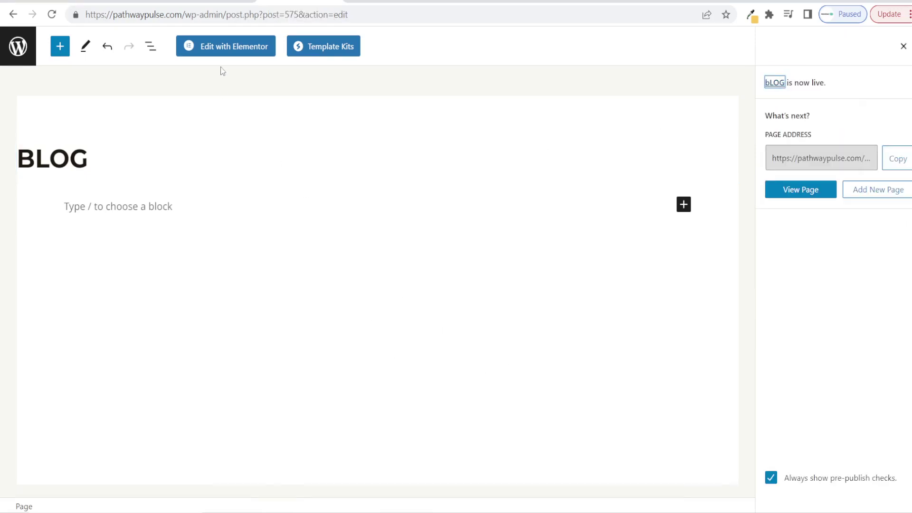
{"action": "left_click", "coordinate": [223, 54]}
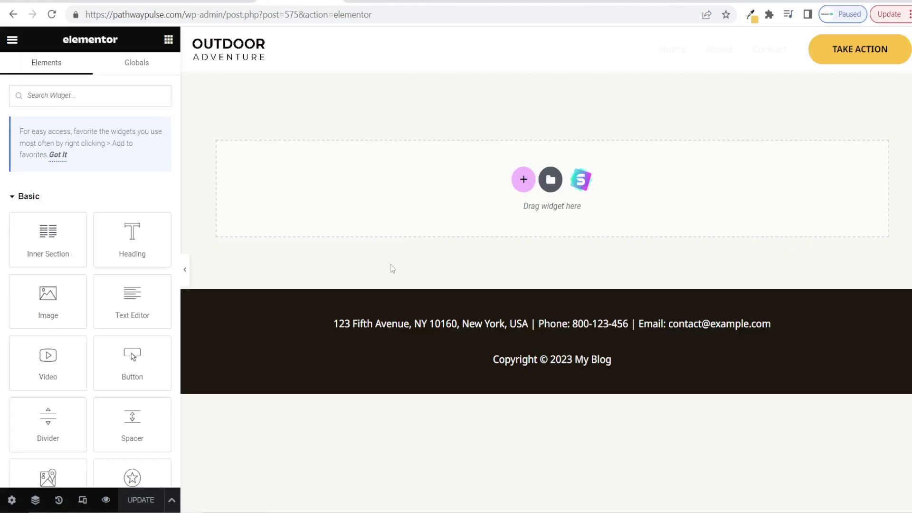
- Open the live site homepage in a new browser tab and bring up the homepage's Elementor editor
{"action": "right_click", "coordinate": [224, 57]}
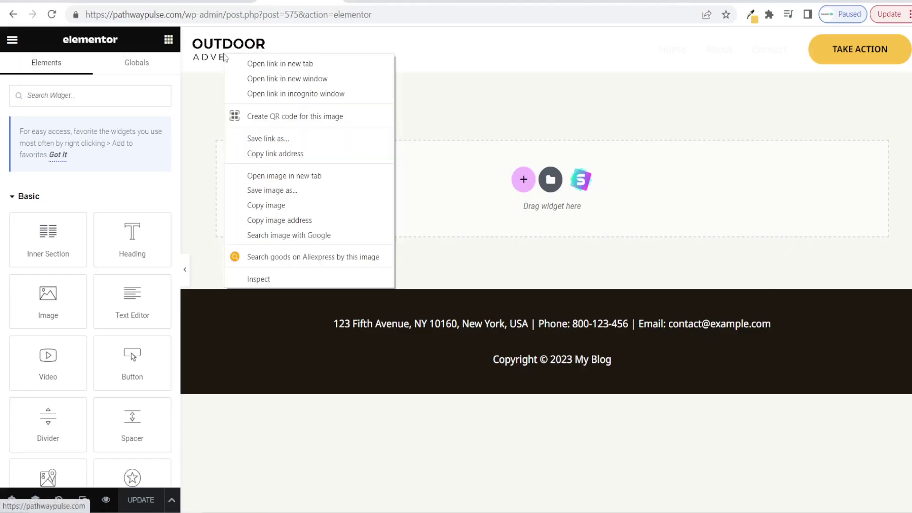
{"action": "left_click", "coordinate": [285, 65]}
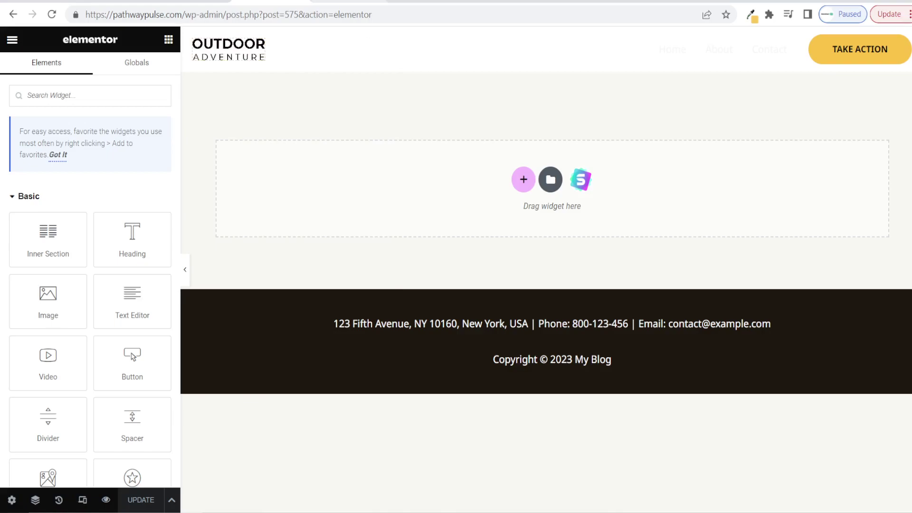
{"action": "key", "text": "ctrl+Tab"}
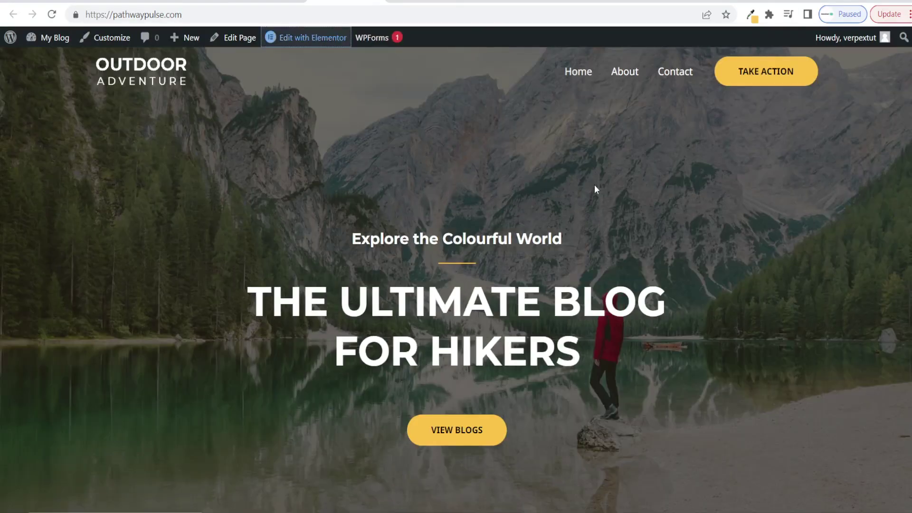
{"action": "key", "text": "ctrl+shift+Tab"}
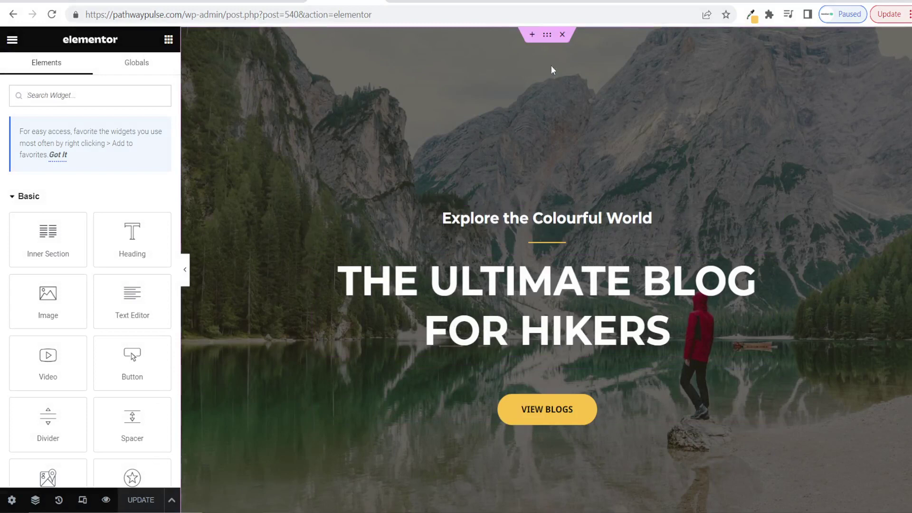
- Copy the hero section from the homepage and paste it into the empty Blog page
{"action": "right_click", "coordinate": [547, 36]}
{"action": "left_click", "coordinate": [589, 95]}
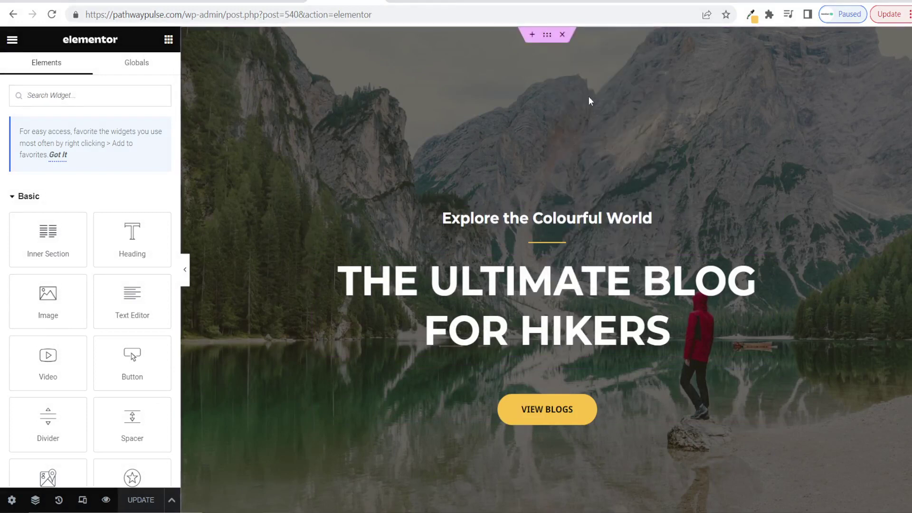
{"action": "left_click", "coordinate": [269, 1]}
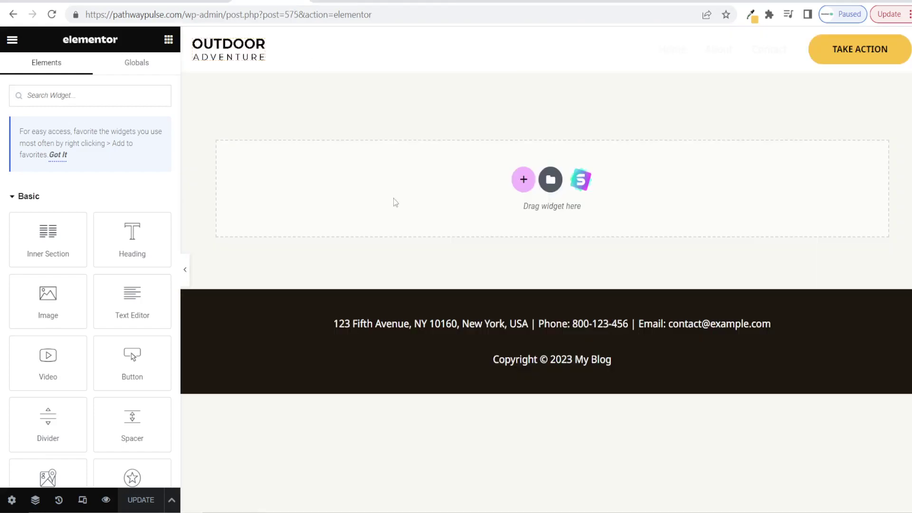
{"action": "right_click", "coordinate": [521, 185]}
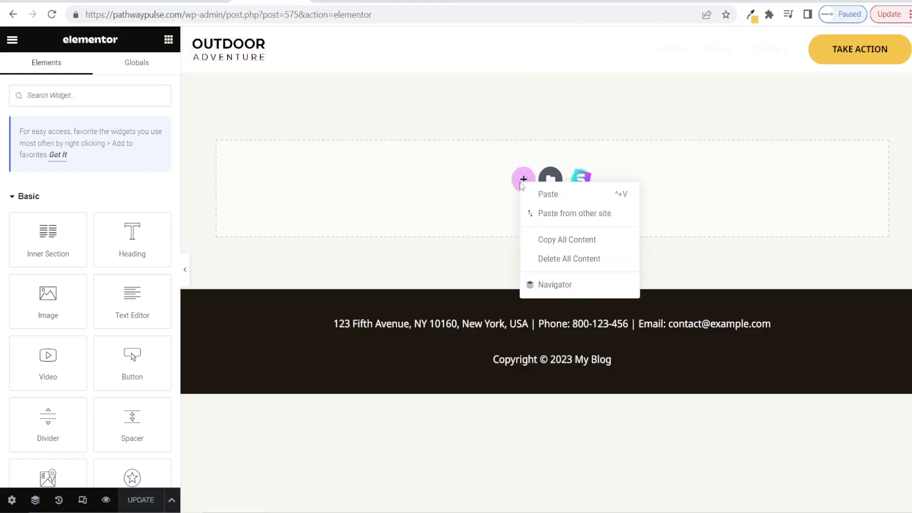
{"action": "left_click", "coordinate": [536, 196]}
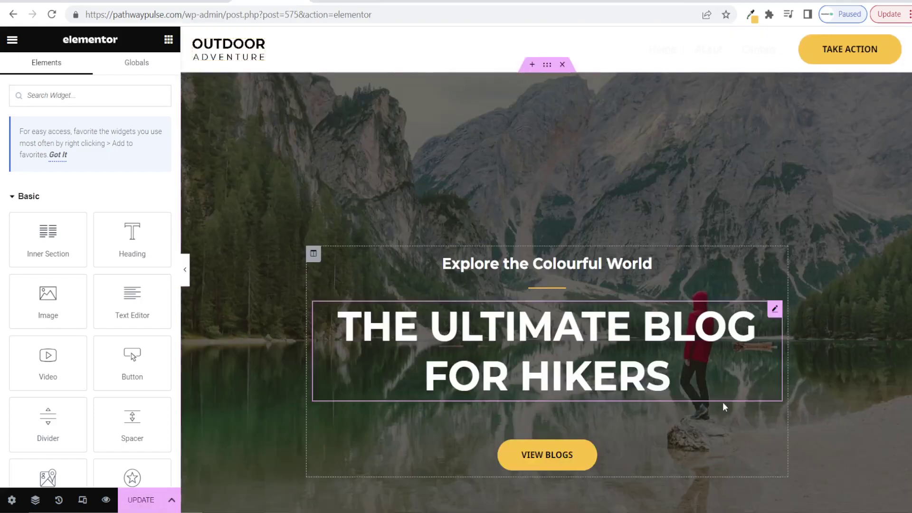
{"action": "scroll", "coordinate": [689, 380], "scroll_direction": "down", "scroll_amount": 4}
{"action": "scroll", "coordinate": [669, 368], "scroll_direction": "up", "scroll_amount": 4}
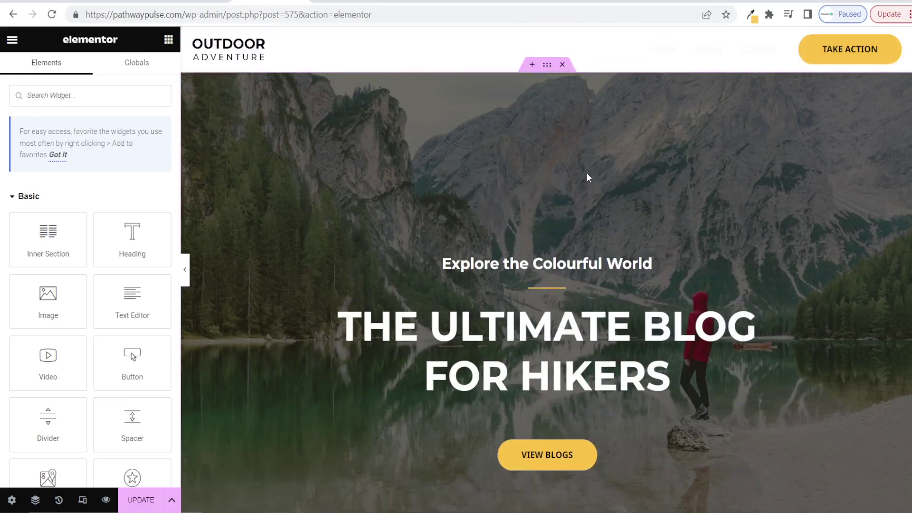
- Delete the View Blogs button and the "Explore the Colourful World" heading from the Blog page's hero section
{"action": "scroll", "coordinate": [603, 443], "scroll_direction": "down", "scroll_amount": 1}
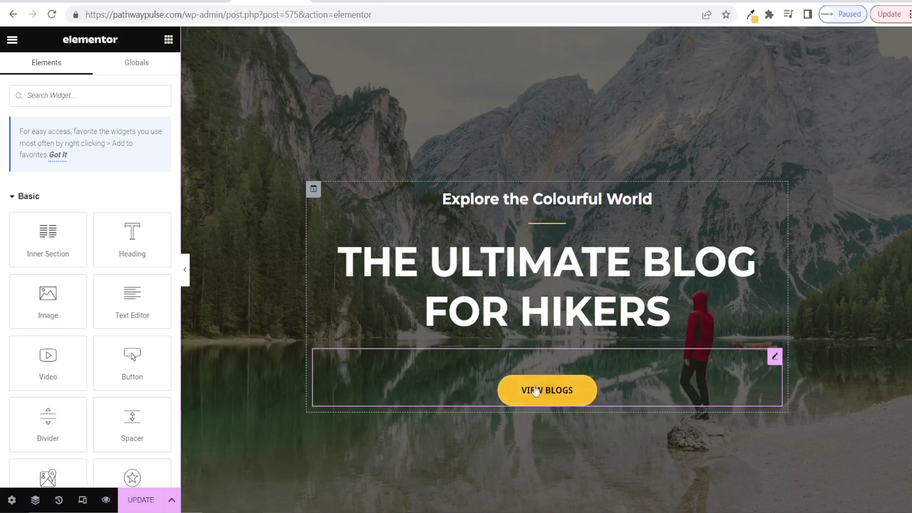
{"action": "right_click", "coordinate": [774, 357]}
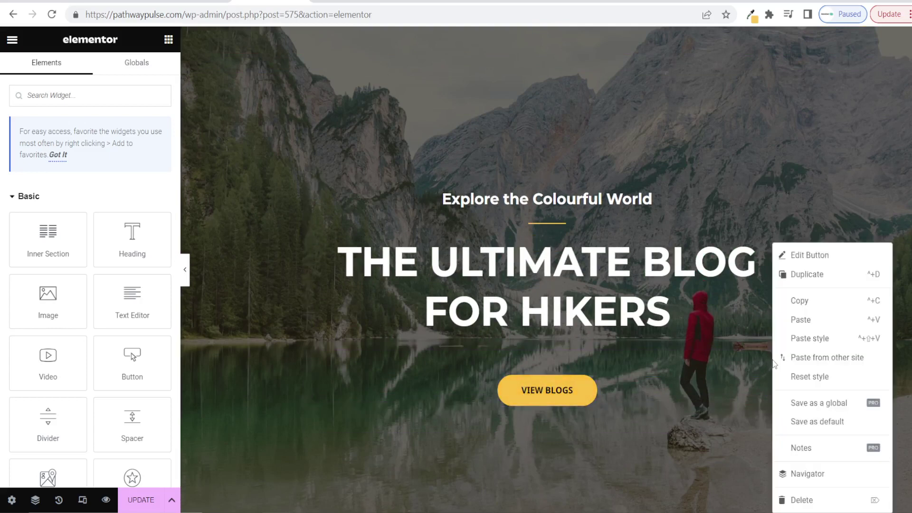
{"action": "left_click", "coordinate": [818, 500]}
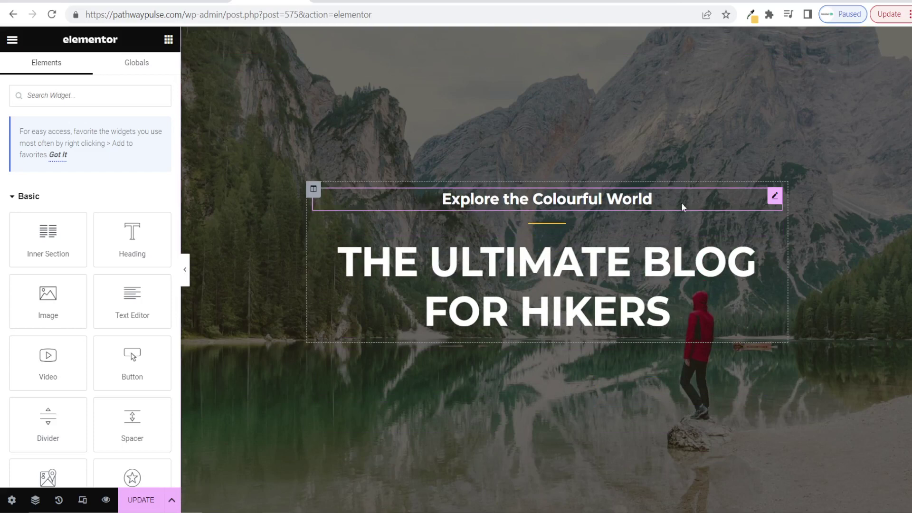
{"action": "right_click", "coordinate": [776, 203]}
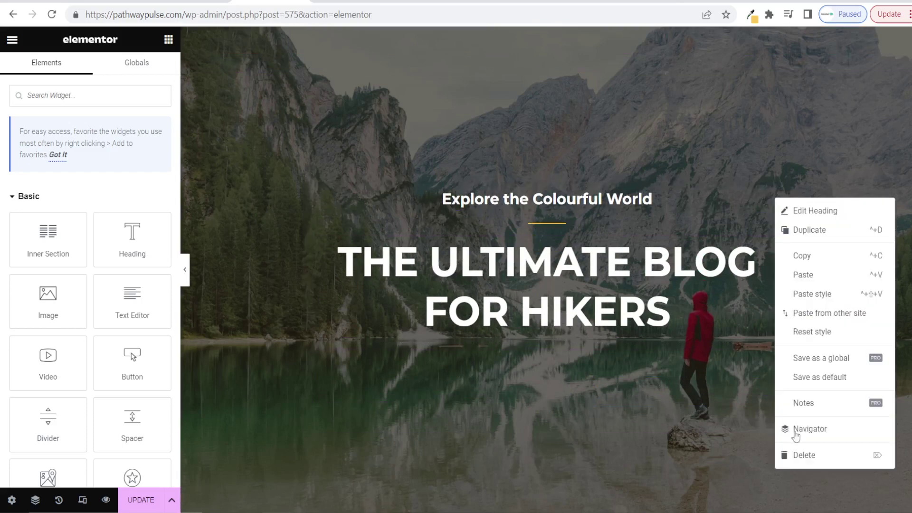
{"action": "left_click", "coordinate": [807, 459]}
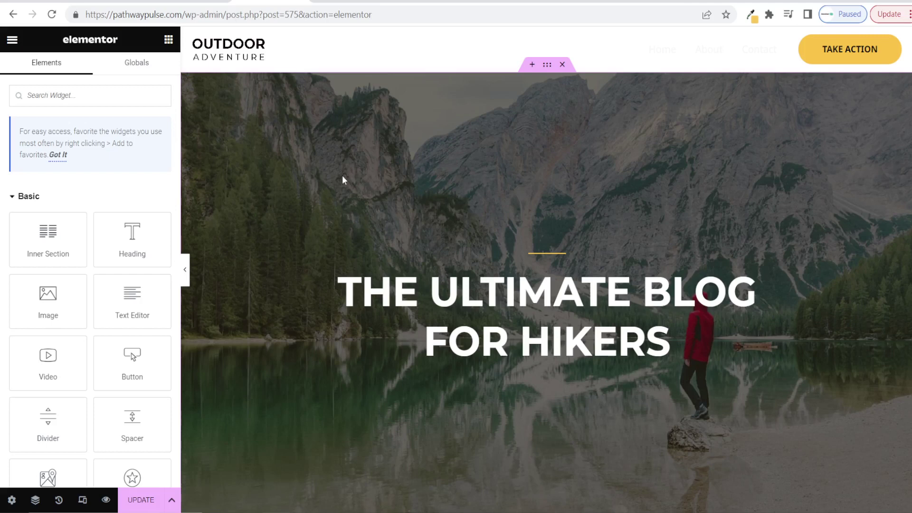
- Set the hero section's content width to Full Width and its height to Min Height with a minimum of 0 px
{"action": "left_click", "coordinate": [548, 66]}
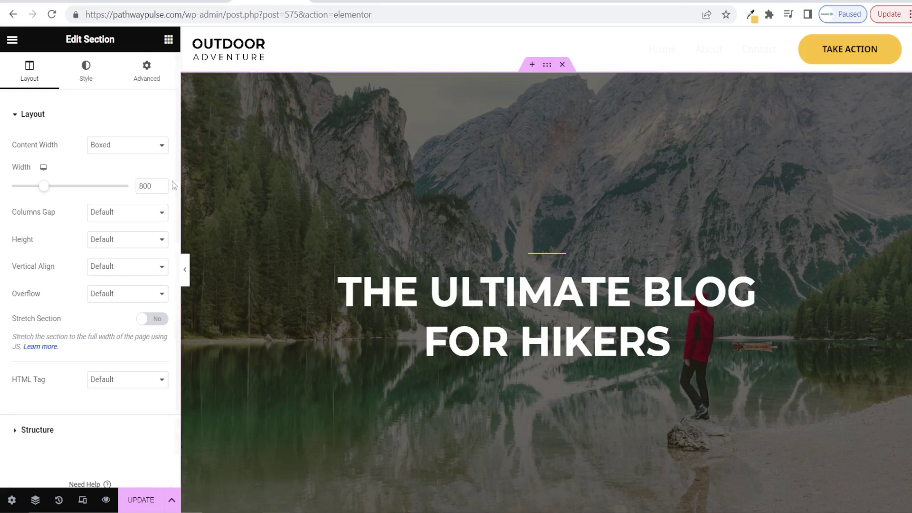
{"action": "left_click", "coordinate": [116, 152]}
{"action": "left_click", "coordinate": [113, 170]}
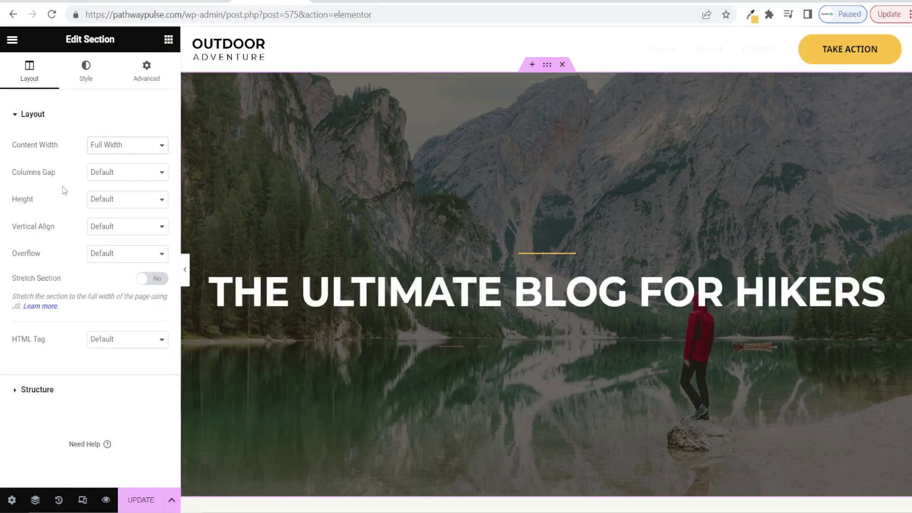
{"action": "left_click", "coordinate": [112, 199]}
{"action": "key", "text": "Escape"}
{"action": "left_click", "coordinate": [114, 238]}
{"action": "left_click_drag", "start_coordinate": [47, 245], "coordinate": [2, 242]}
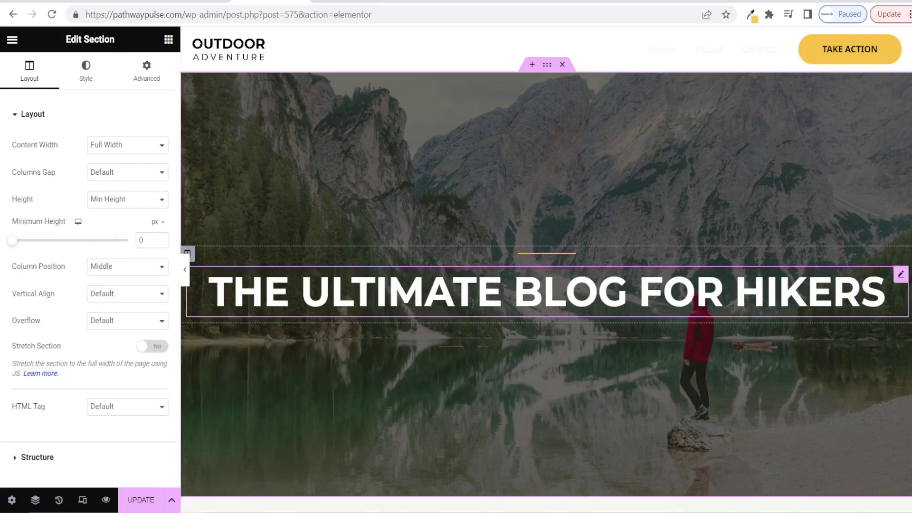
- Reduce the font size of the hero's main heading to 40 px
{"action": "left_click", "coordinate": [899, 274]}
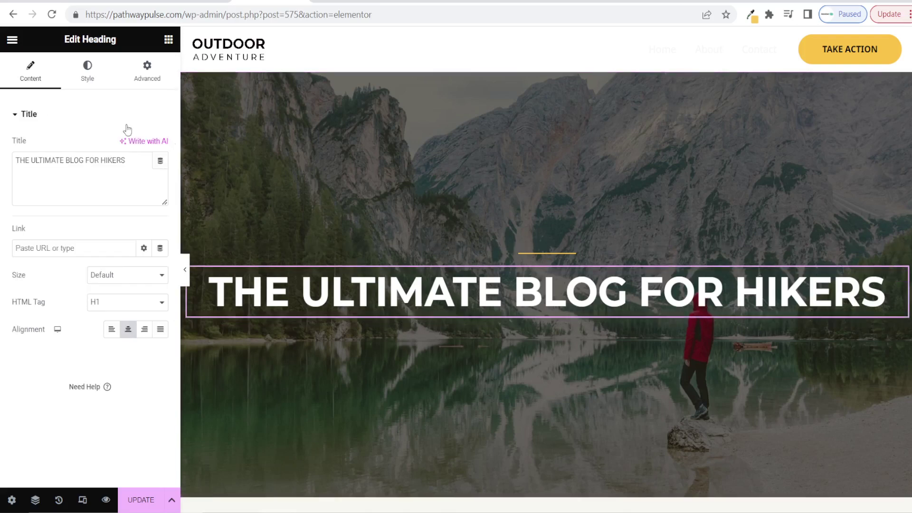
{"action": "left_click", "coordinate": [93, 77]}
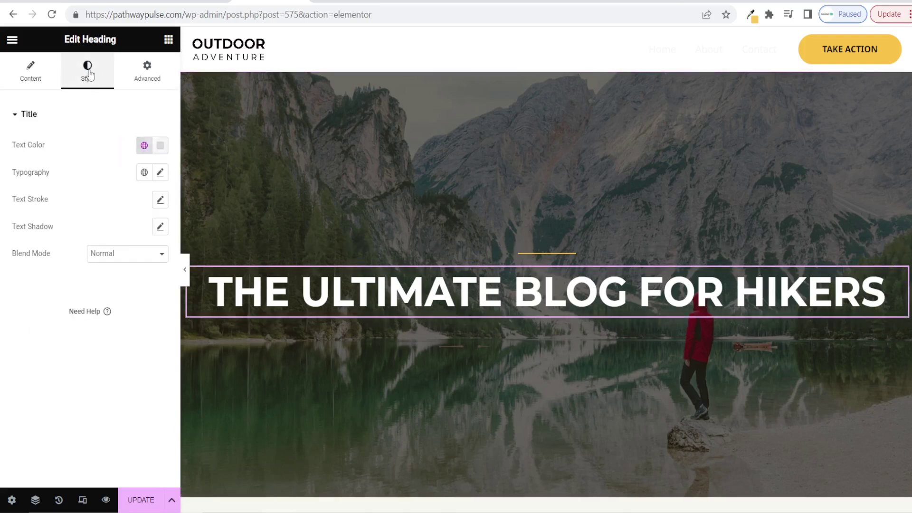
{"action": "left_click", "coordinate": [160, 172]}
{"action": "left_click", "coordinate": [42, 274]}
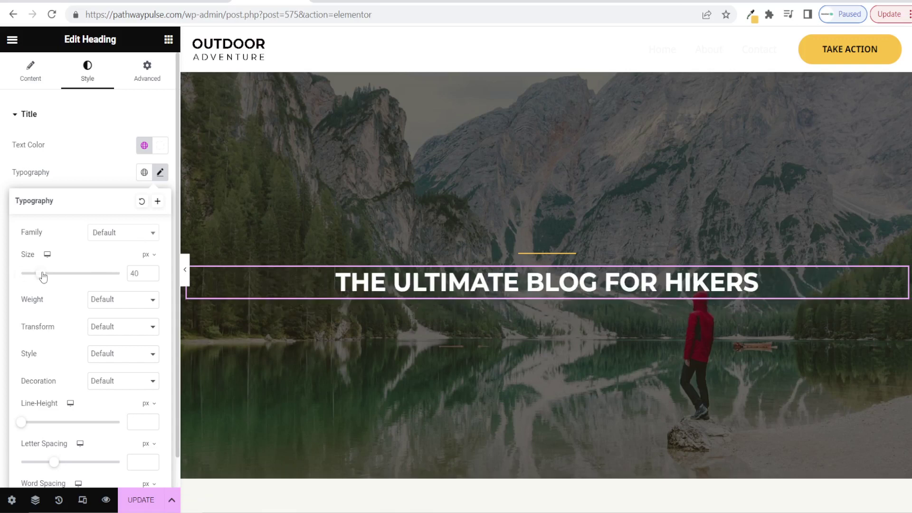
{"action": "mouse_move", "coordinate": [42, 275]}
{"action": "left_mouse_down"}
{"action": "mouse_move", "coordinate": [31, 275]}
{"action": "mouse_move", "coordinate": [40, 273]}
{"action": "left_mouse_up"}
{"action": "left_click", "coordinate": [152, 276]}
{"action": "left_click", "coordinate": [152, 271]}
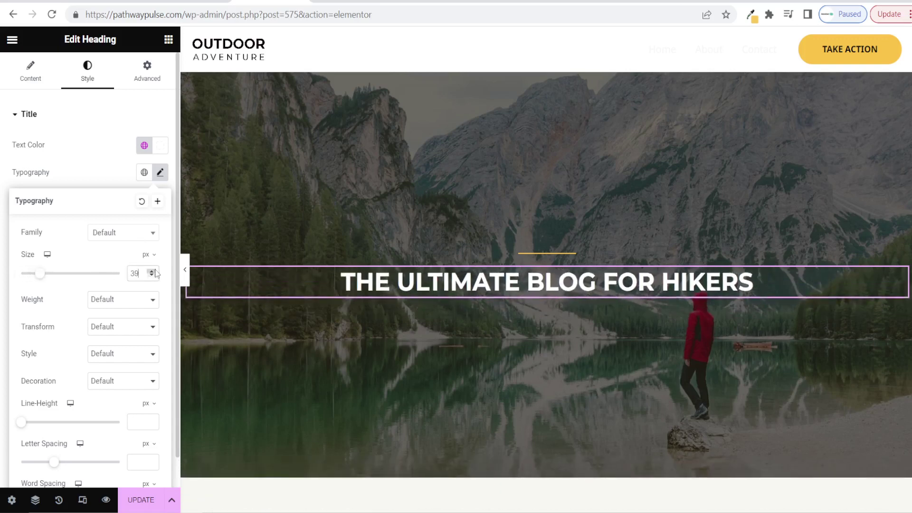
- Replace the hero heading's text with "LATEST POSTS" and set its font size to 50 px
{"action": "triple_click", "coordinate": [427, 280]}
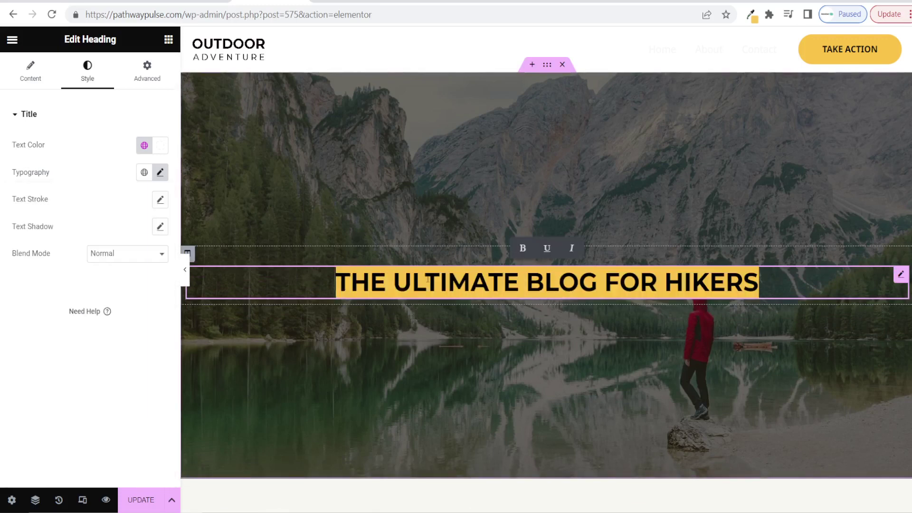
{"action": "type", "text": "LATEST"}
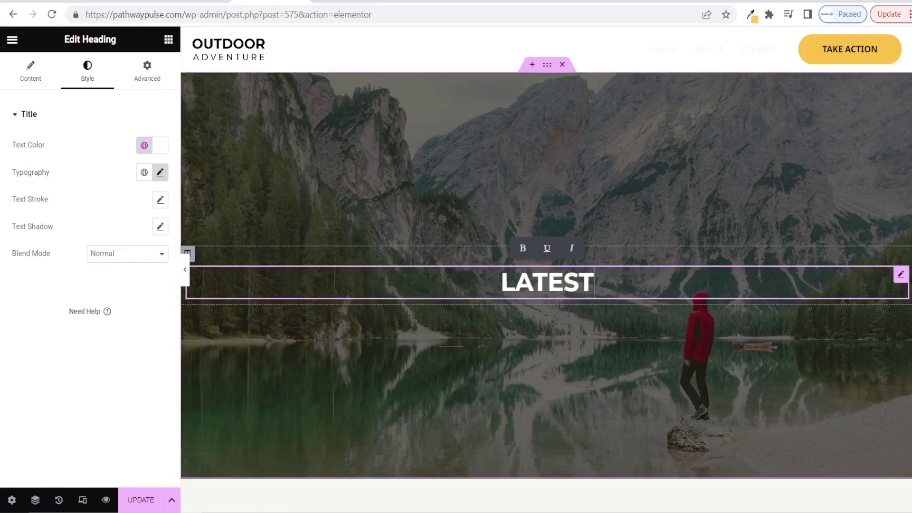
{"action": "type", "text": " POSTS"}
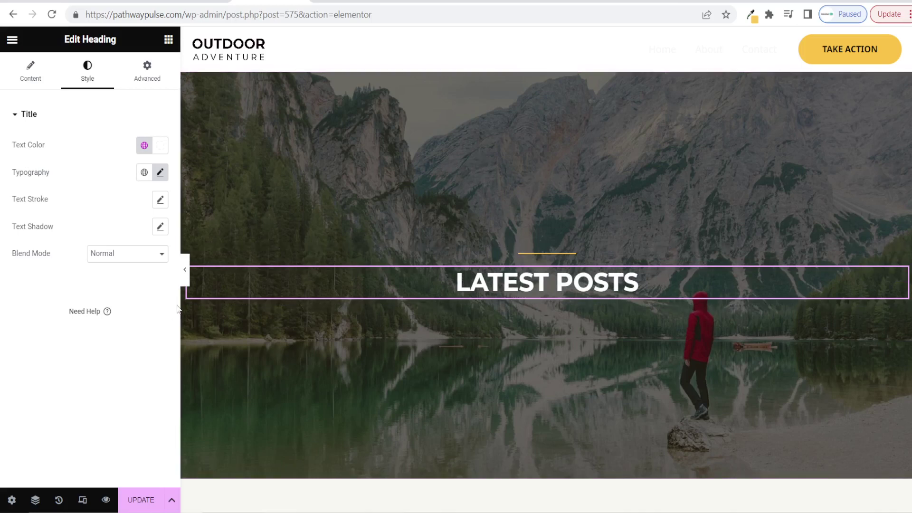
{"action": "left_click", "coordinate": [160, 173]}
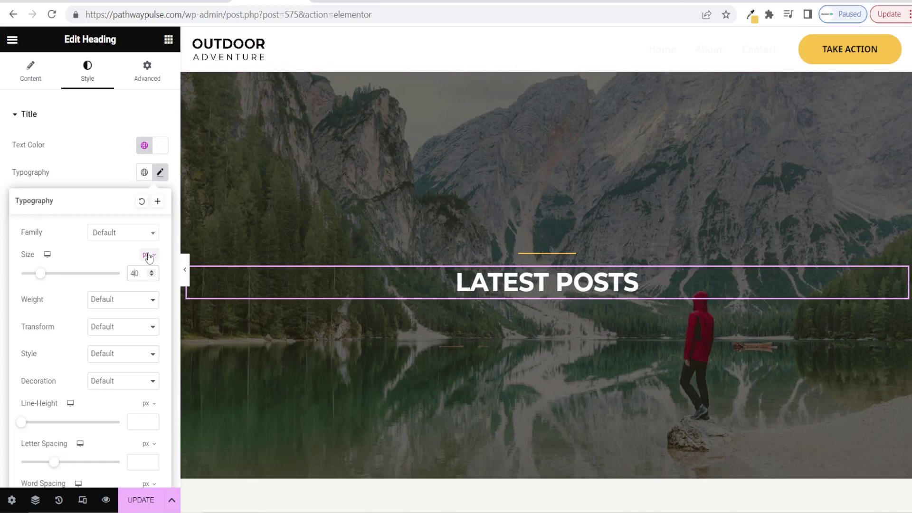
{"action": "key", "text": "BackSpace"}
{"action": "type", "text": "5"}
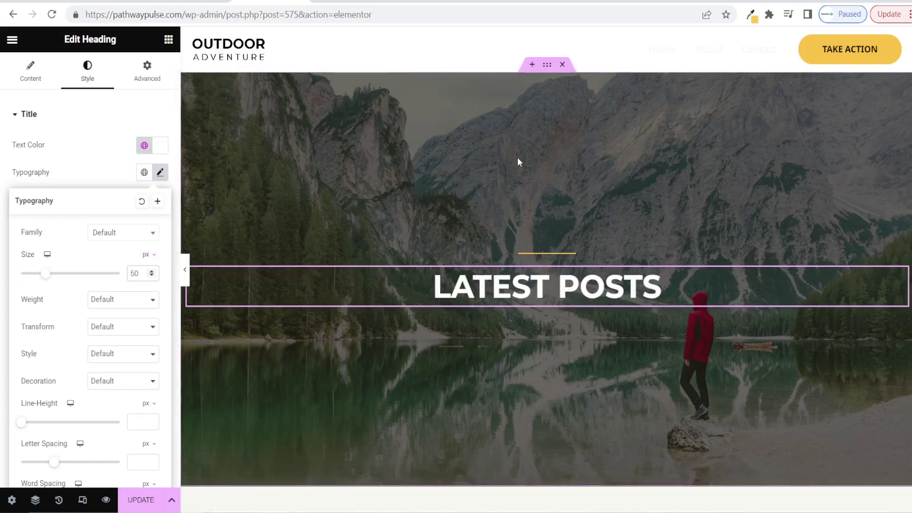
{"action": "left_click", "coordinate": [354, 158]}
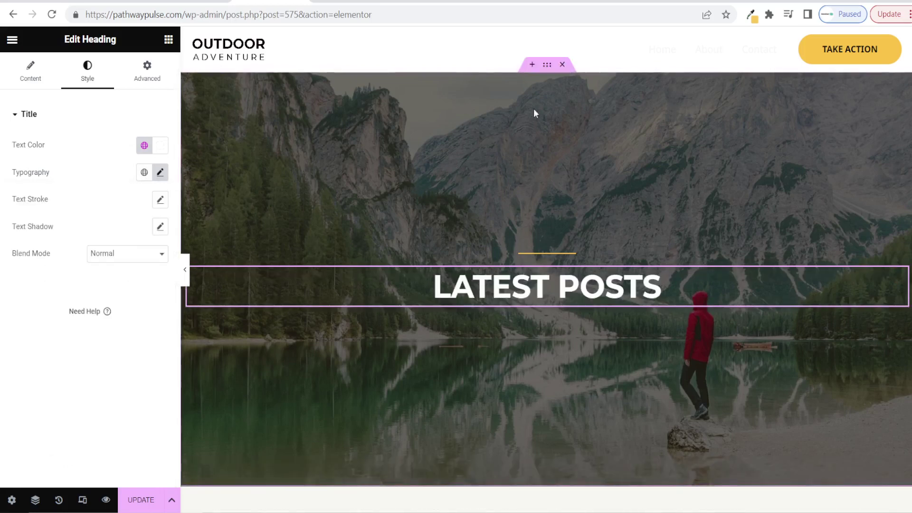
- Change the hero section's background image to hiking-v1.jpg from the media library
{"action": "left_click", "coordinate": [547, 65]}
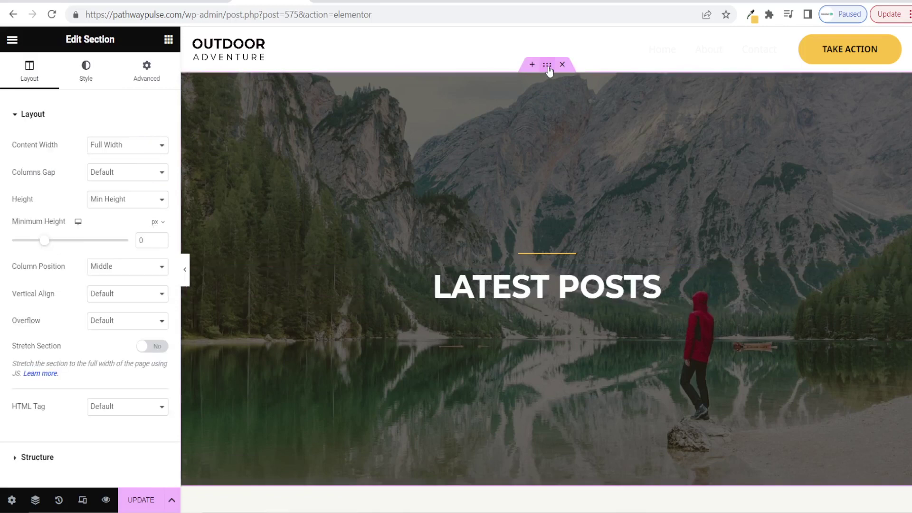
{"action": "left_click", "coordinate": [88, 79]}
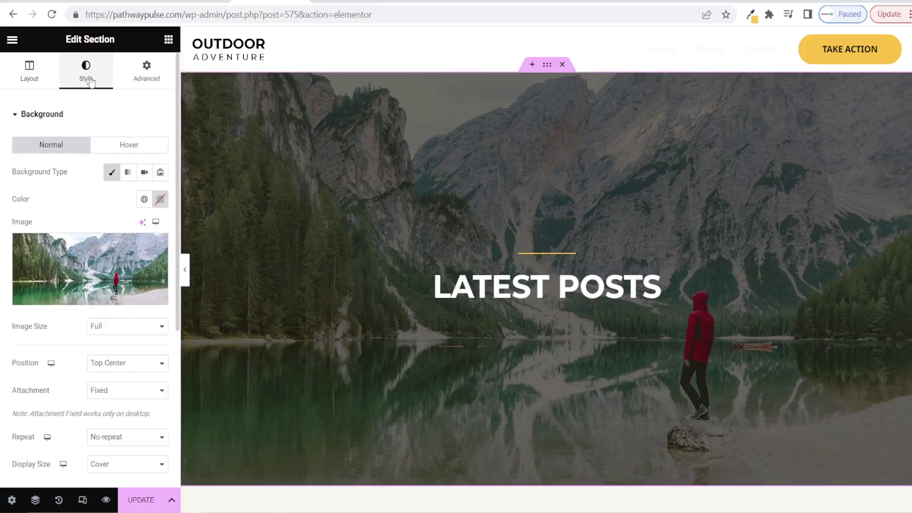
{"action": "left_click", "coordinate": [82, 264]}
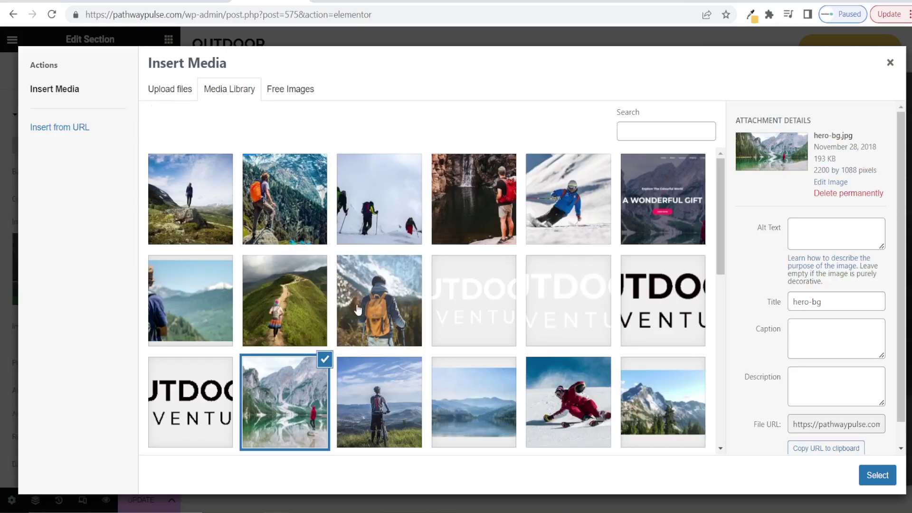
{"action": "left_click", "coordinate": [361, 308]}
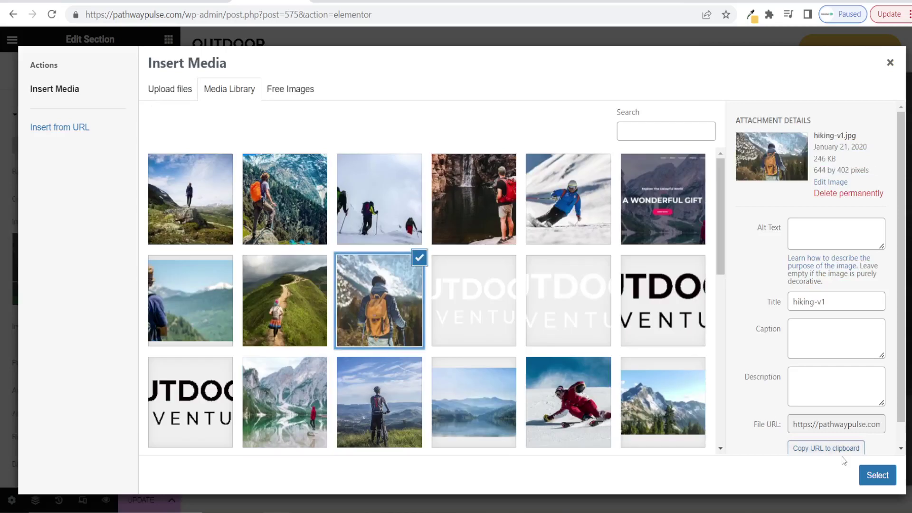
{"action": "left_click", "coordinate": [877, 475]}
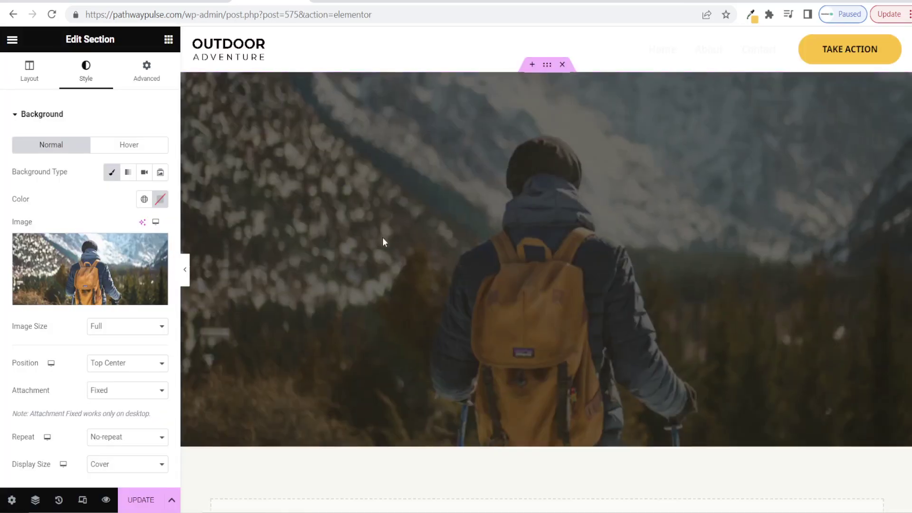
{"action": "scroll", "coordinate": [625, 226], "scroll_direction": "down", "scroll_amount": 2}
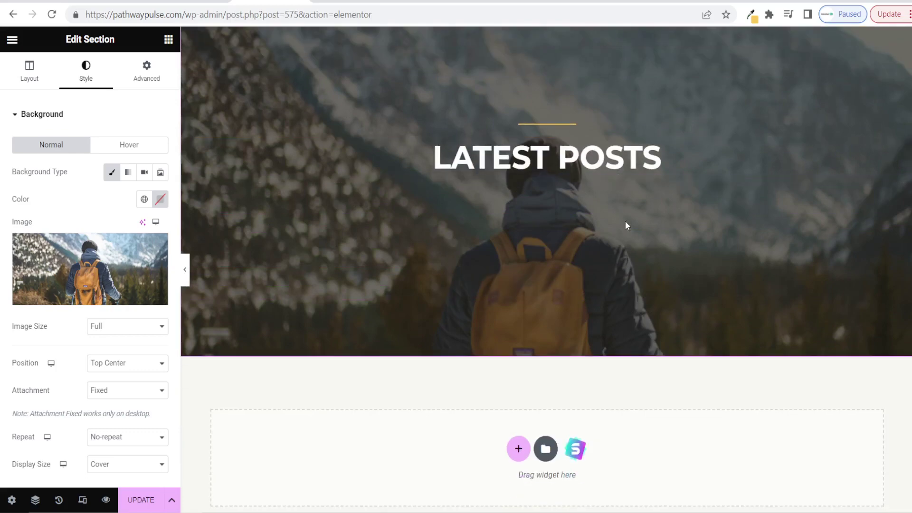
{"action": "scroll", "coordinate": [625, 223], "scroll_direction": "up", "scroll_amount": 3}
{"action": "scroll", "coordinate": [596, 208], "scroll_direction": "down", "scroll_amount": 6}
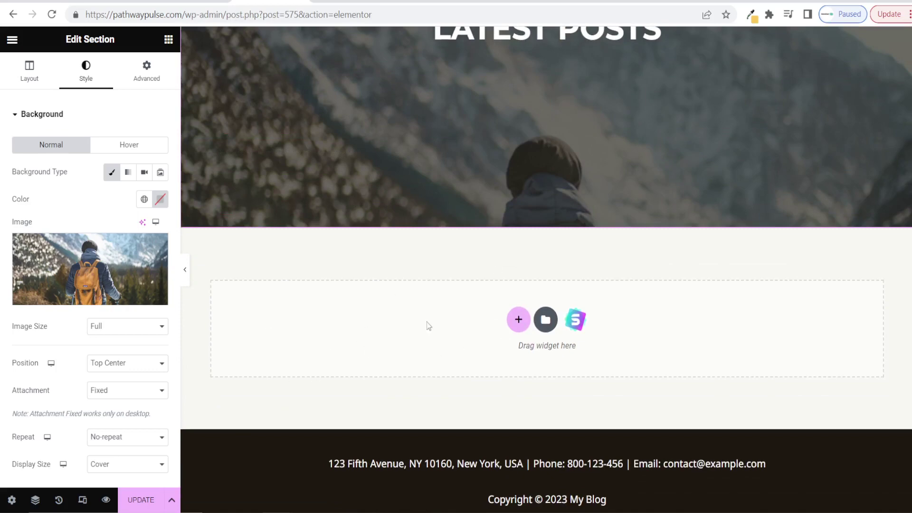
- Save the Blog page and exit Elementor to the WordPress list of pages
{"action": "left_click", "coordinate": [129, 502]}
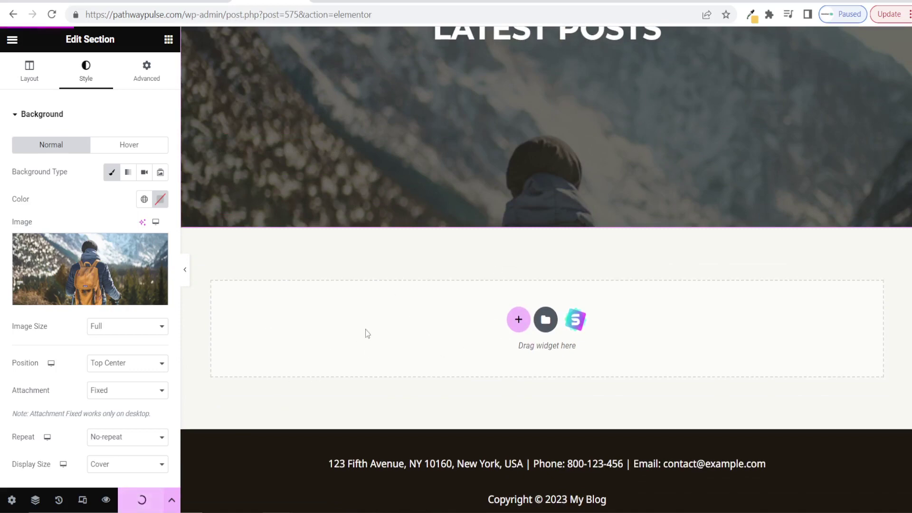
{"action": "left_click", "coordinate": [13, 41]}
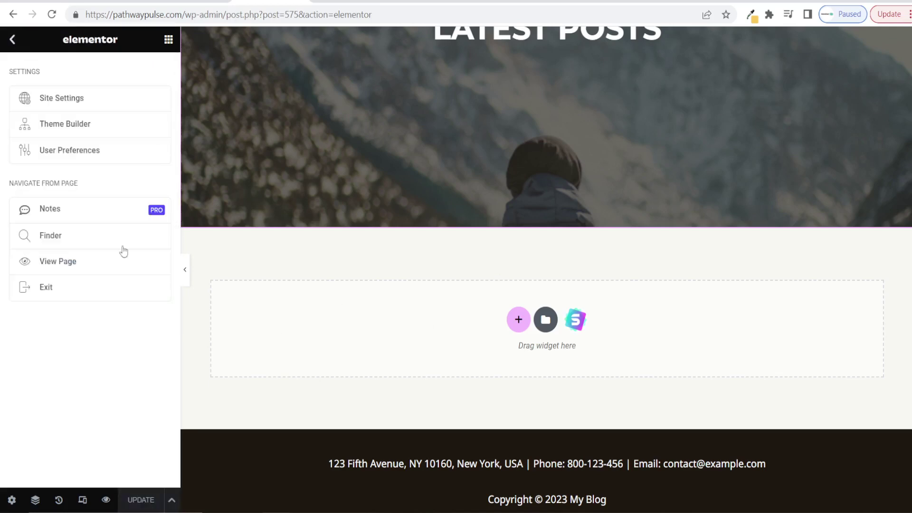
{"action": "left_click", "coordinate": [45, 291]}
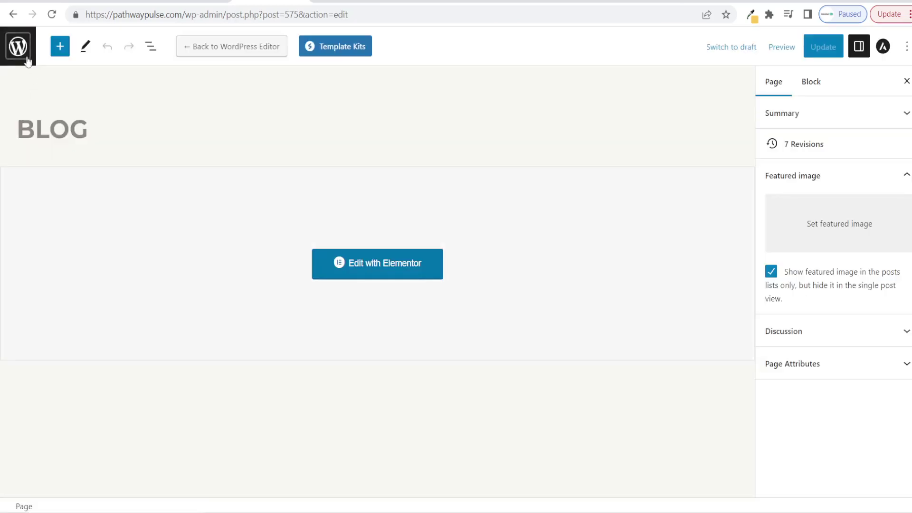
{"action": "left_click", "coordinate": [19, 49]}
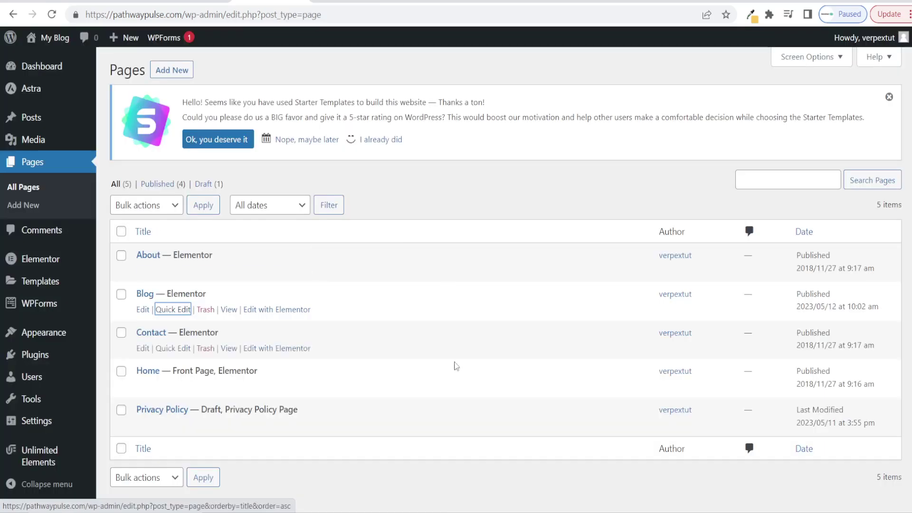
{"action": "mouse_move", "coordinate": [55, 451]}
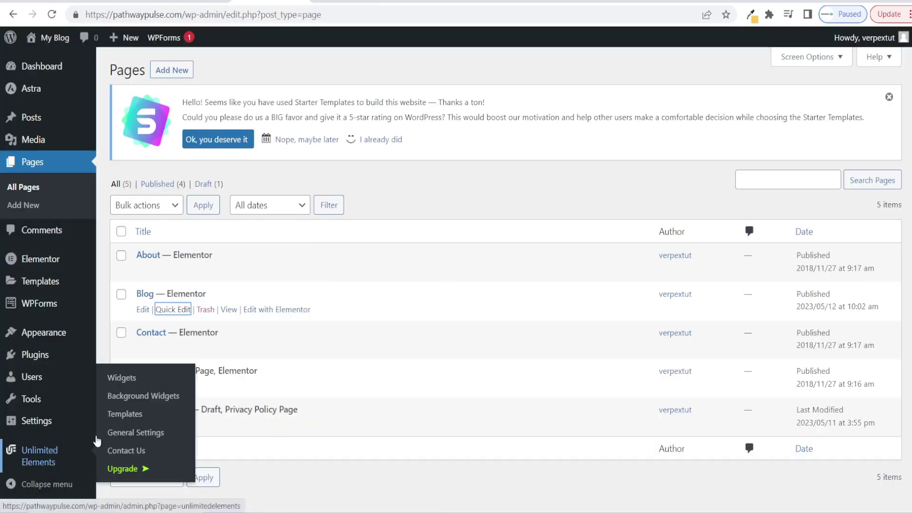
- Install the free Post List widget from the Post Widgets category of Unlimited Elements
{"action": "left_click", "coordinate": [108, 377]}
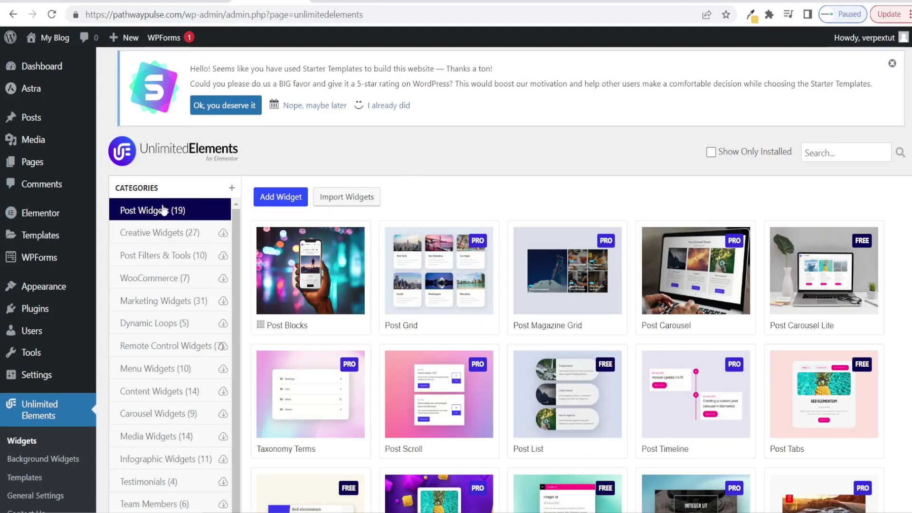
{"action": "mouse_move", "coordinate": [543, 397]}
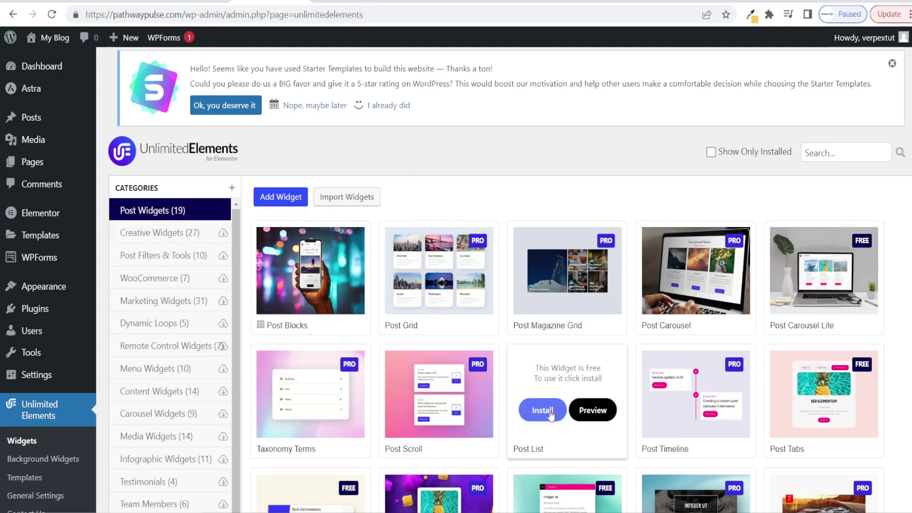
{"action": "left_click", "coordinate": [550, 413]}
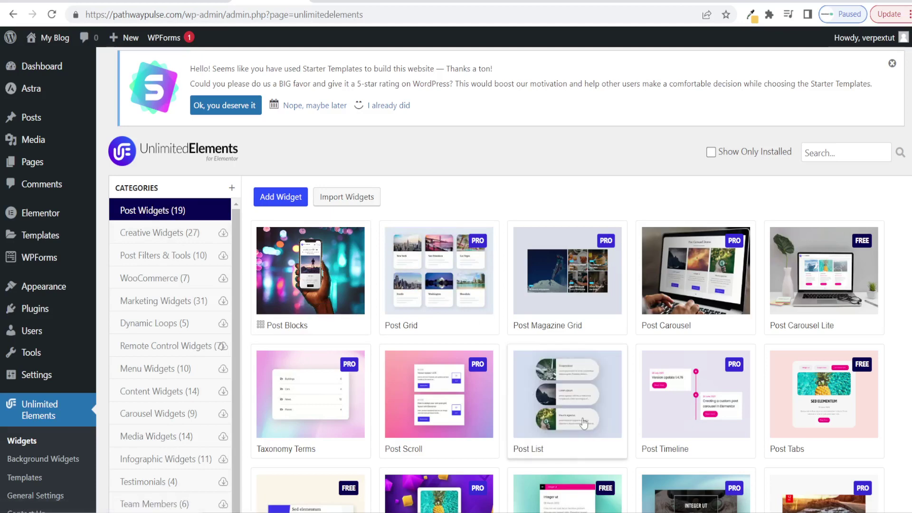
- Return to the list of all pages and open the Blog page for editing with Elementor
{"action": "mouse_move", "coordinate": [36, 167]}
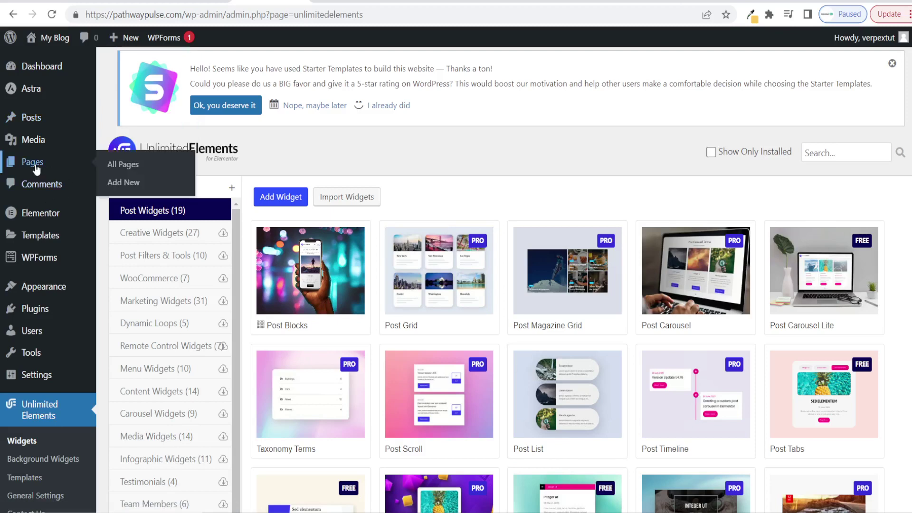
{"action": "left_click", "coordinate": [135, 169]}
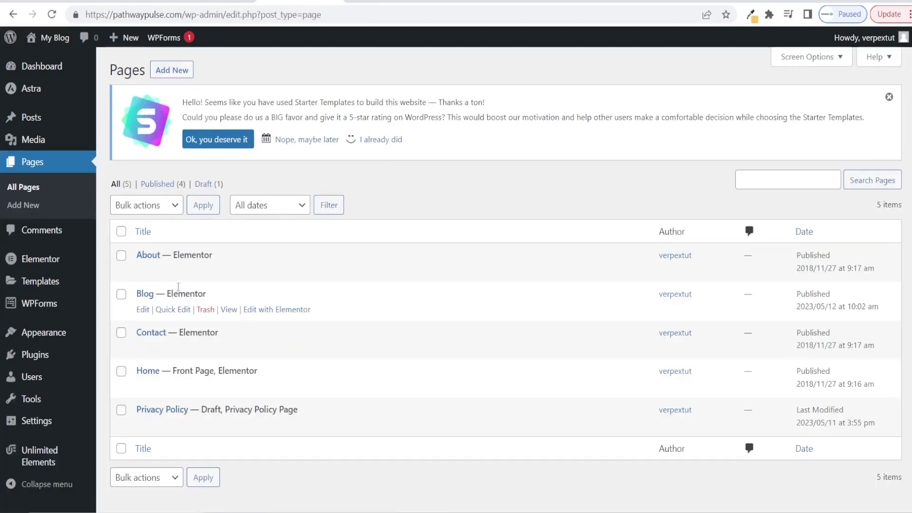
{"action": "left_click", "coordinate": [265, 311]}
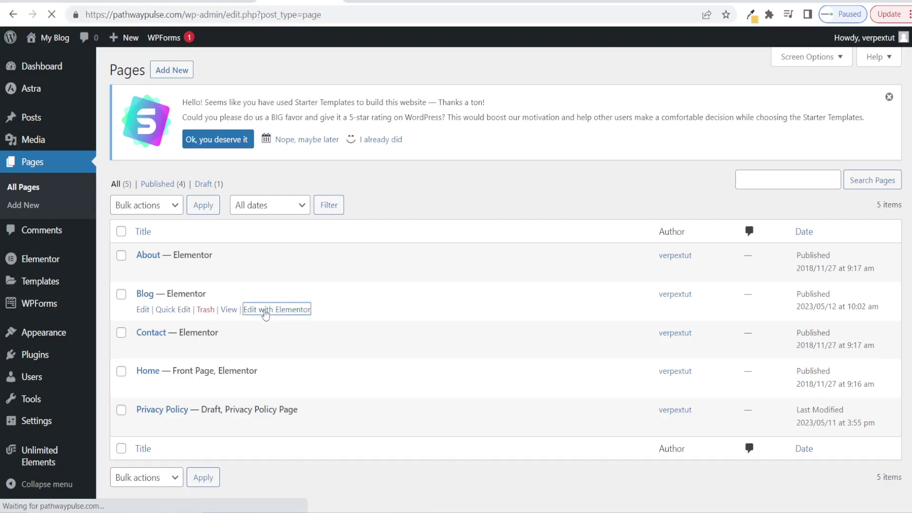
- Add a new single-column section below the Latest Posts hero
{"action": "scroll", "coordinate": [429, 163], "scroll_direction": "down", "scroll_amount": 3}
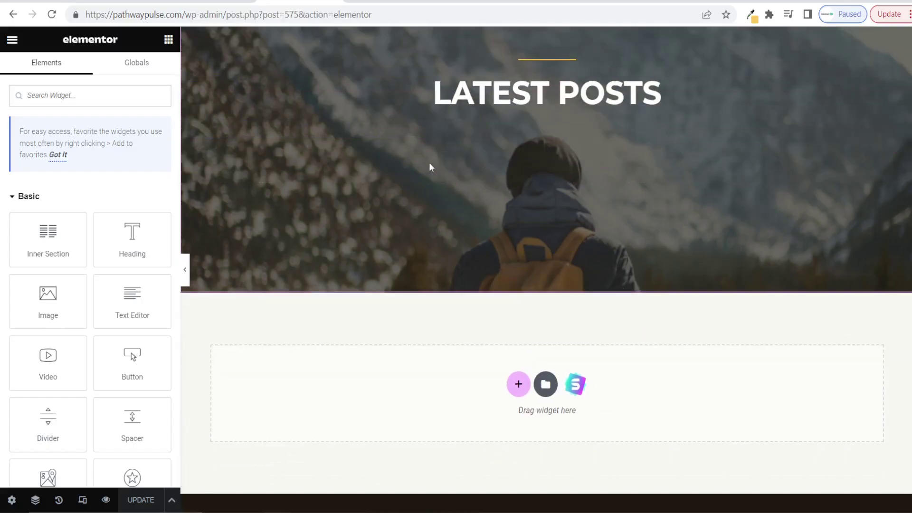
{"action": "left_click", "coordinate": [518, 320]}
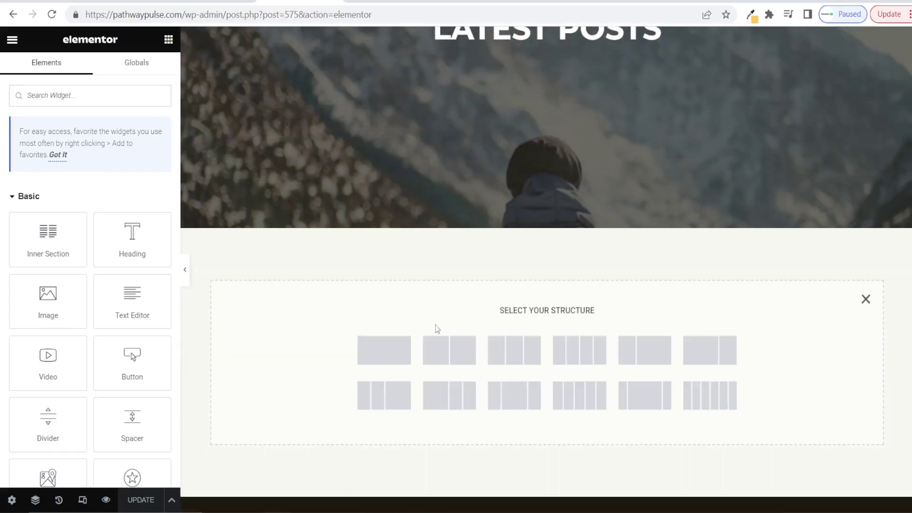
{"action": "left_click", "coordinate": [381, 351]}
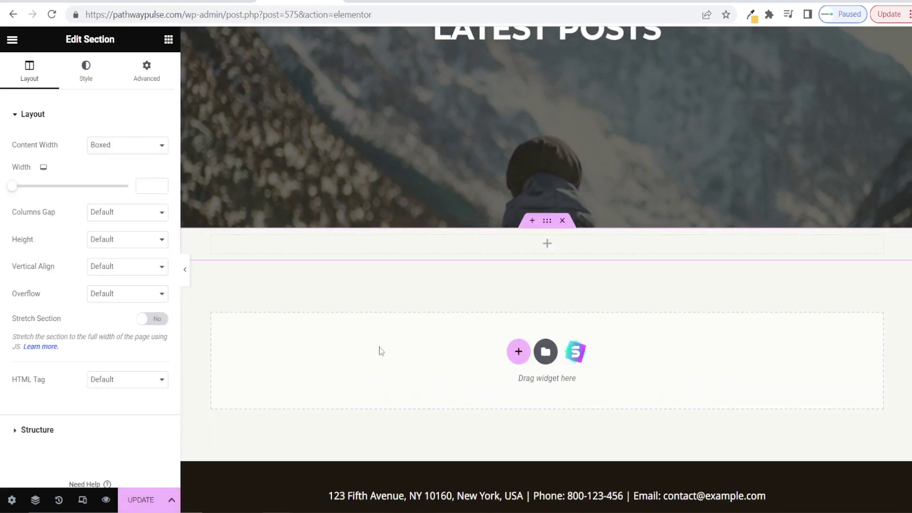
- Place the Post List widget in the new section and set its list gap to 40
{"action": "left_click", "coordinate": [168, 40]}
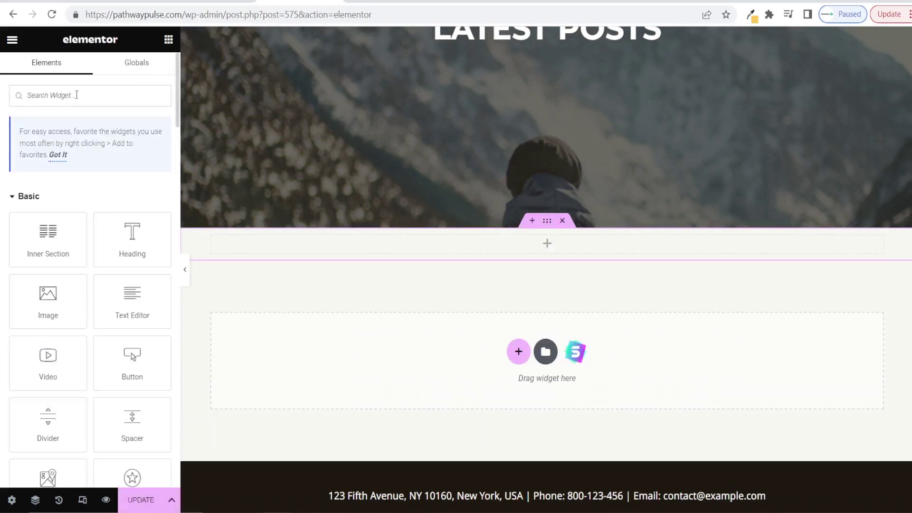
{"action": "type", "text": "post"}
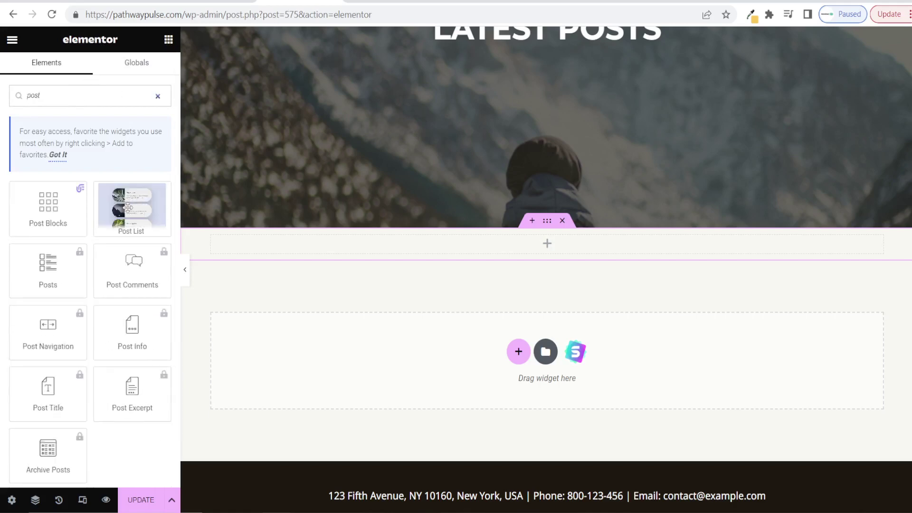
{"action": "left_click_drag", "start_coordinate": [132, 204], "coordinate": [492, 246]}
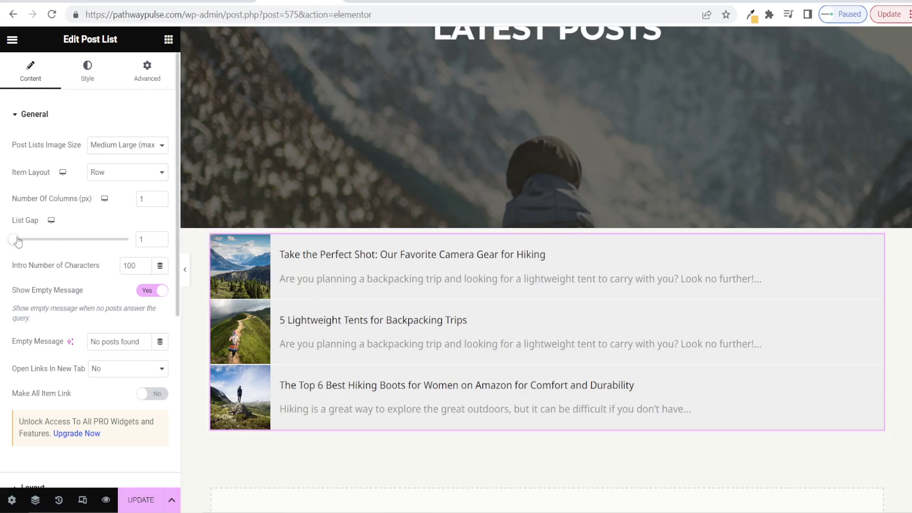
{"action": "left_click_drag", "start_coordinate": [17, 241], "coordinate": [62, 238]}
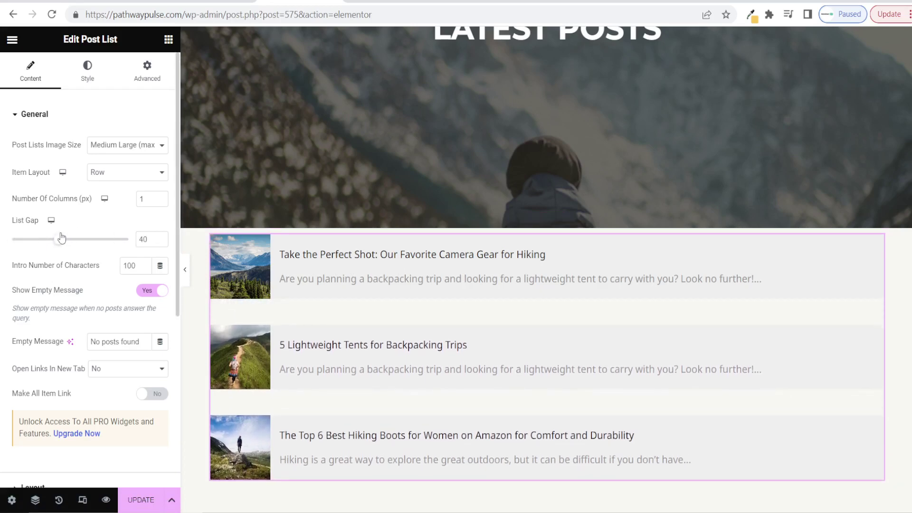
- Try the Column item layout for the post list and return it to Row
{"action": "left_click", "coordinate": [122, 178]}
{"action": "left_click", "coordinate": [125, 212]}
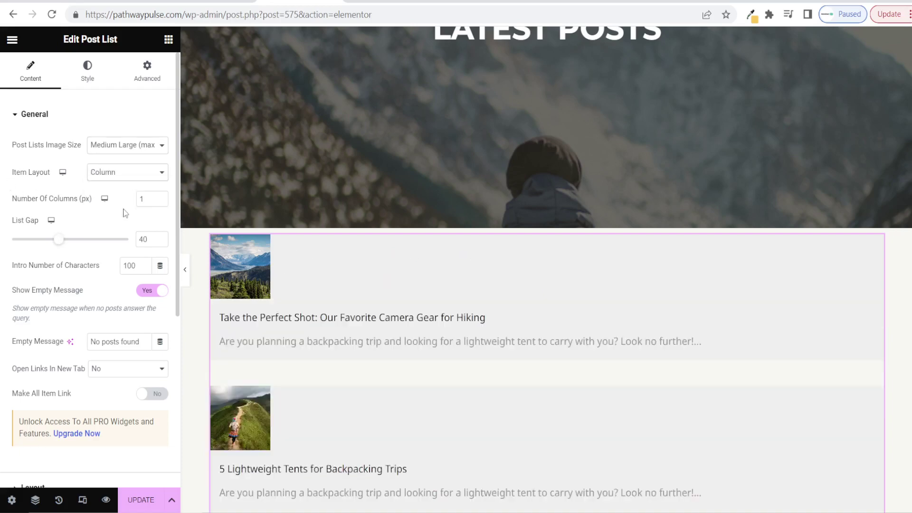
{"action": "left_click", "coordinate": [144, 185]}
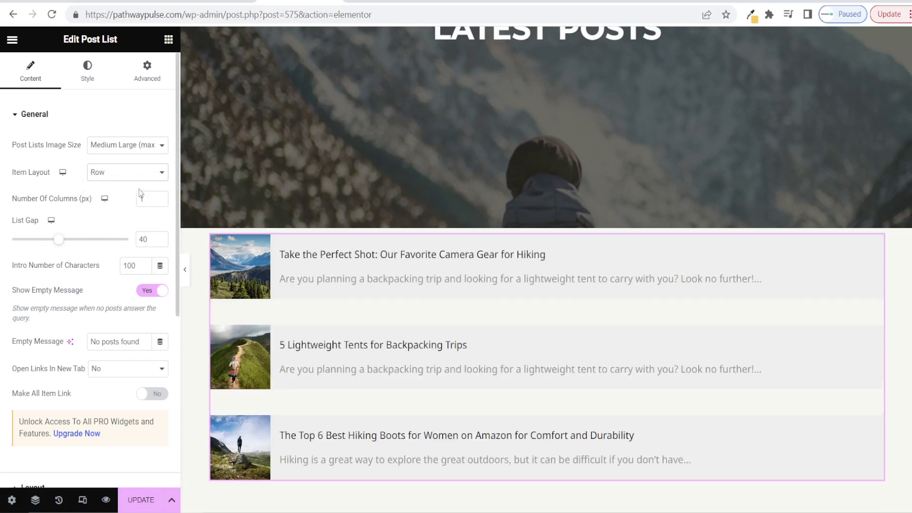
- Turn on the Read More button for the items of the post list in its layout settings
{"action": "scroll", "coordinate": [108, 190], "scroll_direction": "down", "scroll_amount": 3}
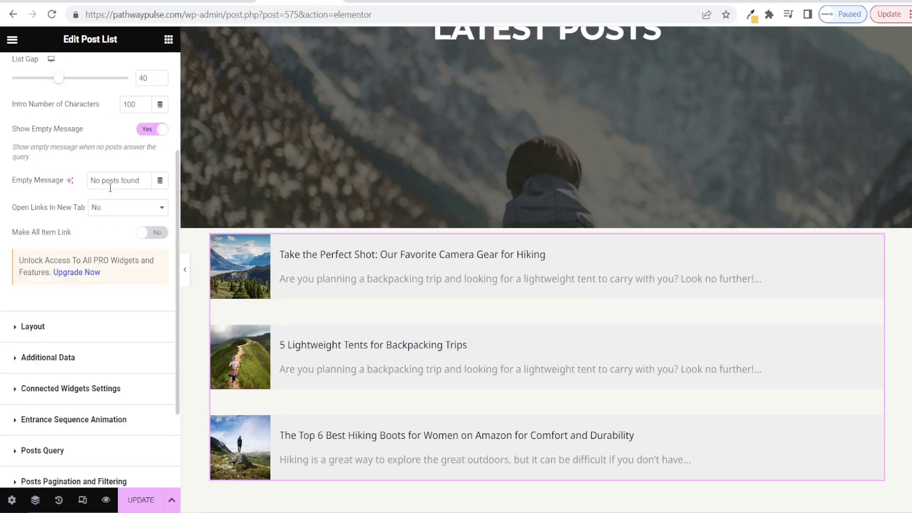
{"action": "left_click", "coordinate": [33, 327]}
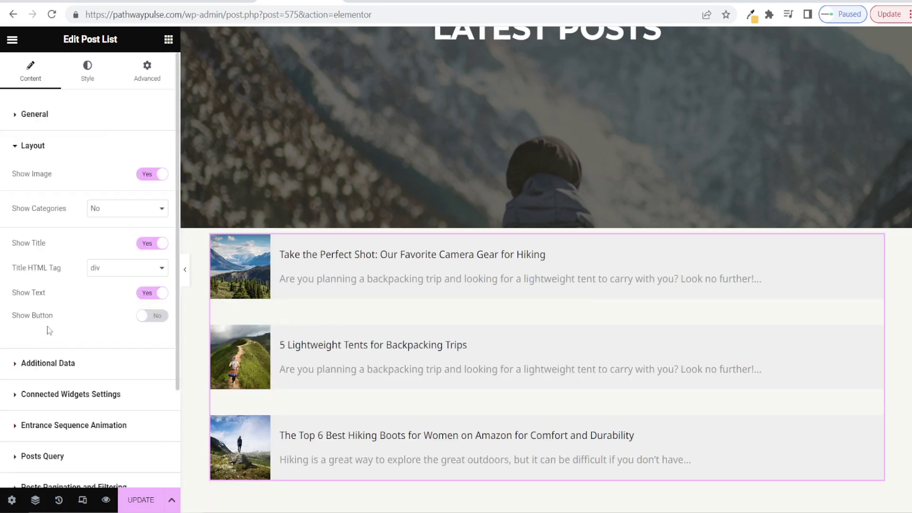
{"action": "left_click", "coordinate": [153, 315]}
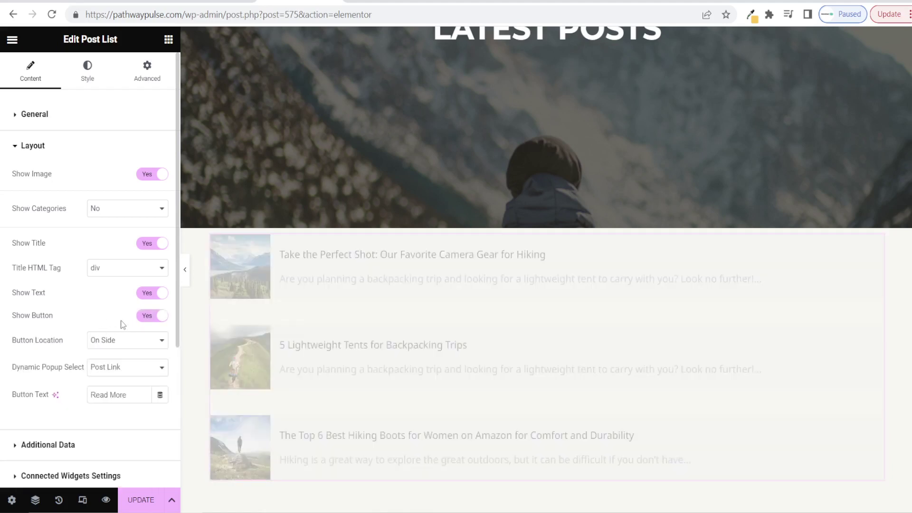
- Try an item radius of 100 on the post list and reset it to 0
{"action": "left_click", "coordinate": [89, 76]}
{"action": "left_click_drag", "start_coordinate": [12, 311], "coordinate": [129, 311]}
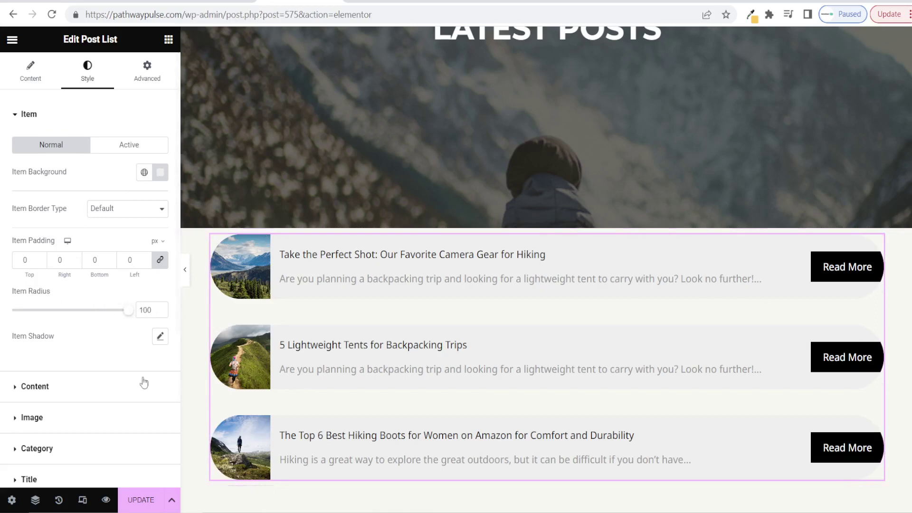
{"action": "left_click", "coordinate": [123, 311]}
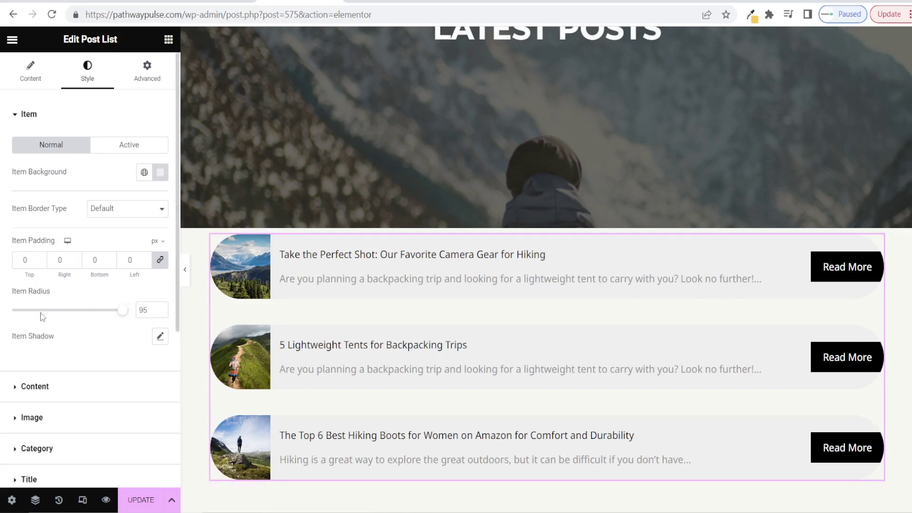
{"action": "left_click_drag", "start_coordinate": [123, 311], "coordinate": [1, 312]}
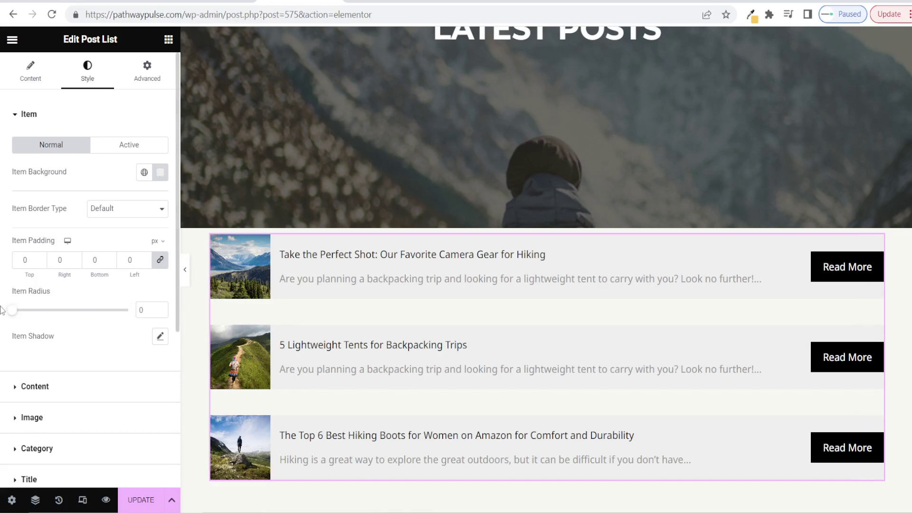
- Review the post list's content and image style settings and check how the list looks beneath the hero
{"action": "left_click", "coordinate": [50, 387]}
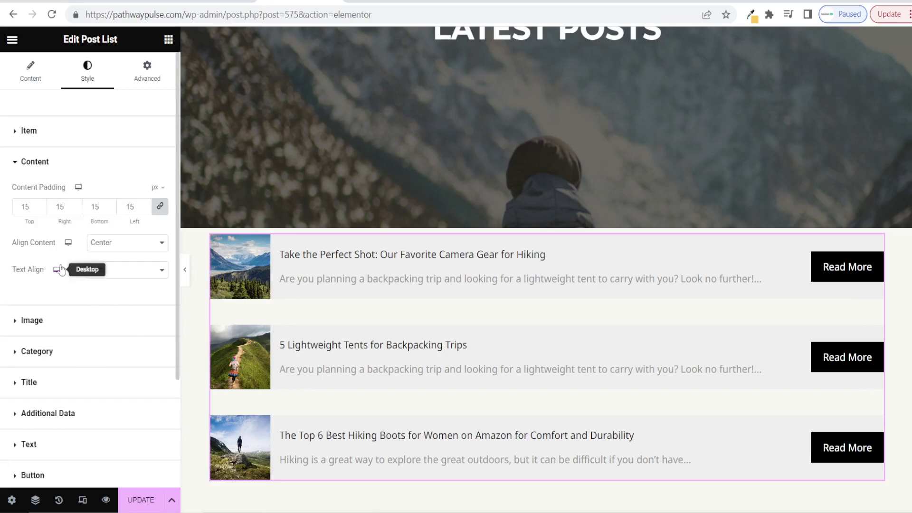
{"action": "left_click", "coordinate": [28, 324]}
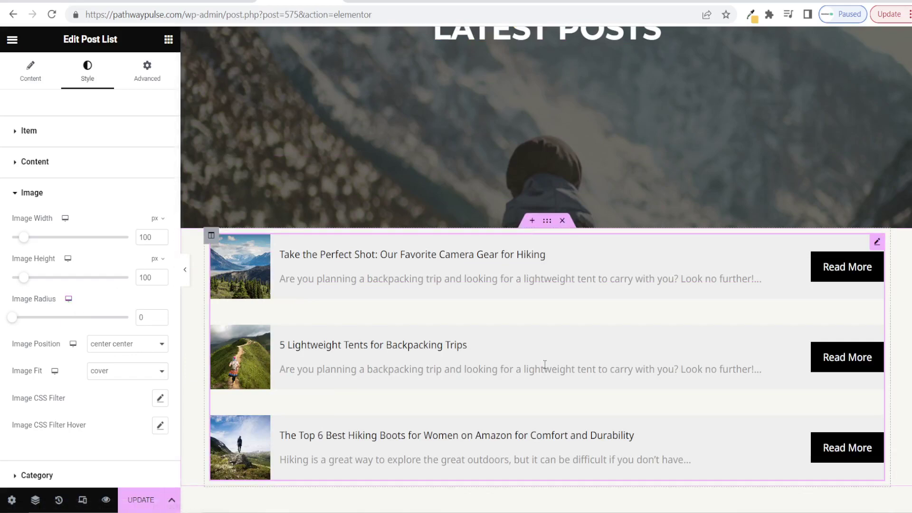
{"action": "scroll", "coordinate": [545, 366], "scroll_direction": "up", "scroll_amount": 5}
{"action": "scroll", "coordinate": [489, 303], "scroll_direction": "down", "scroll_amount": 8}
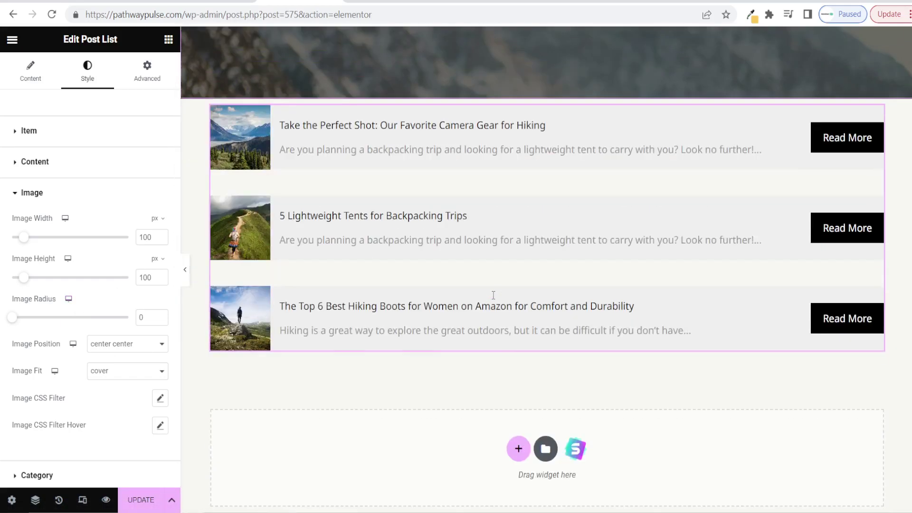
{"action": "scroll", "coordinate": [492, 300], "scroll_direction": "up", "scroll_amount": 8}
{"action": "scroll", "coordinate": [494, 294], "scroll_direction": "down", "scroll_amount": 5}
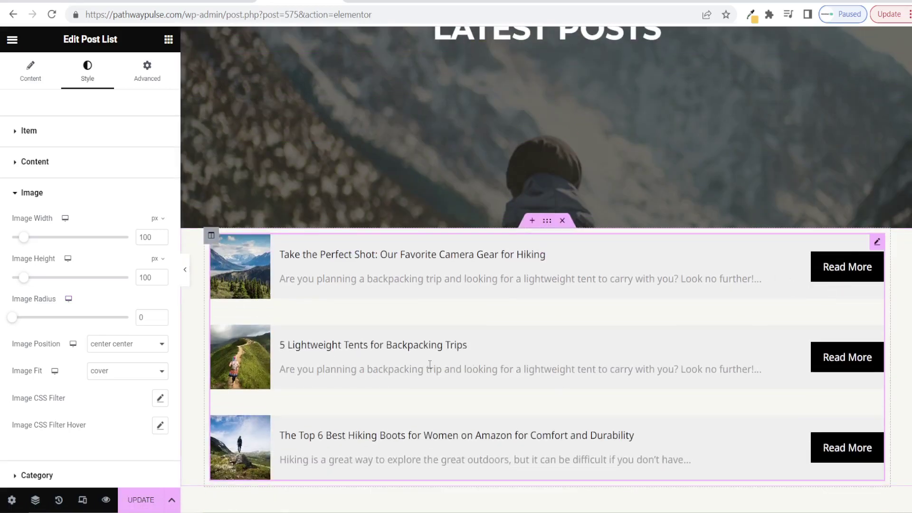
{"action": "scroll", "coordinate": [429, 363], "scroll_direction": "up", "scroll_amount": 5}
{"action": "scroll", "coordinate": [461, 355], "scroll_direction": "down", "scroll_amount": 3}
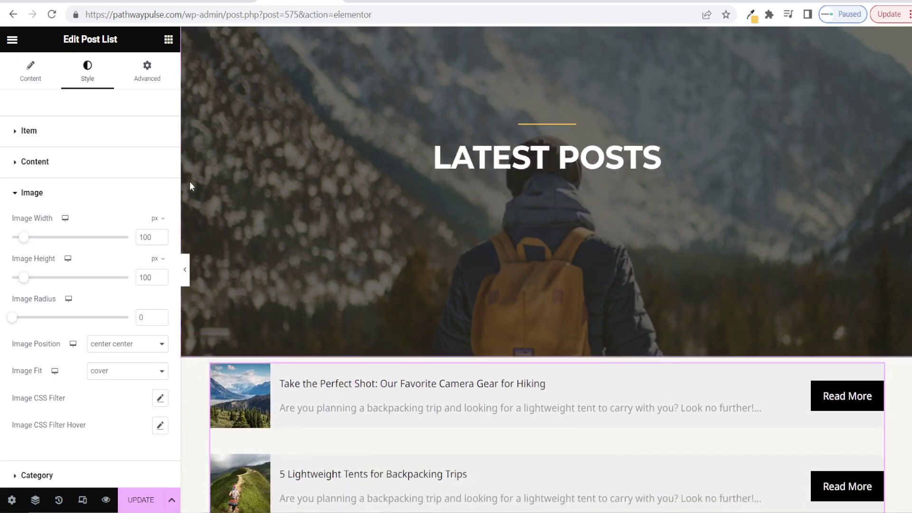
- Insert a Spacer widget between the hero and the post list and update the Blog page
{"action": "left_click", "coordinate": [169, 41]}
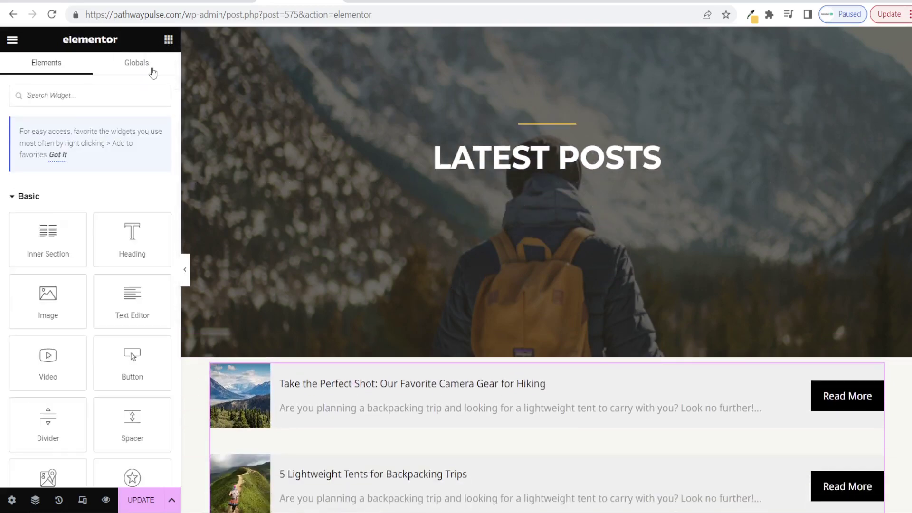
{"action": "type", "text": "space"}
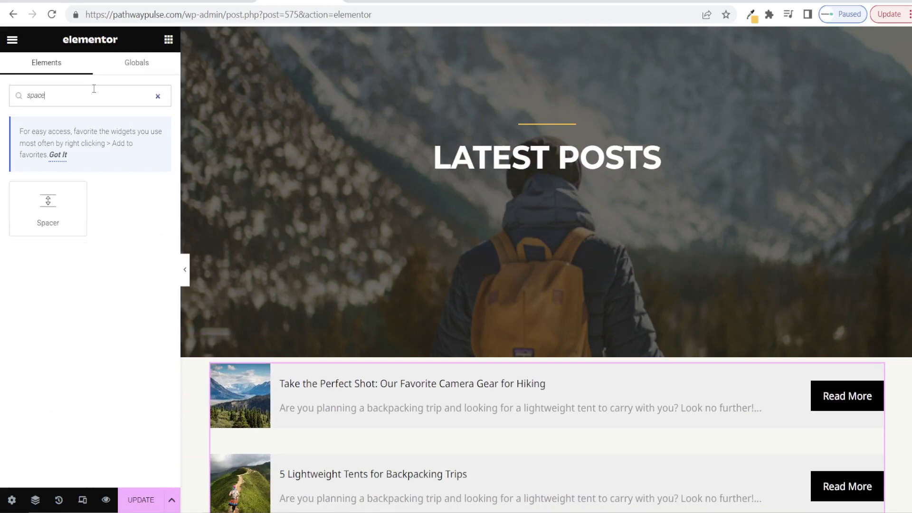
{"action": "left_click_drag", "start_coordinate": [61, 210], "coordinate": [526, 377]}
{"action": "scroll", "coordinate": [528, 387], "scroll_direction": "down", "scroll_amount": 1}
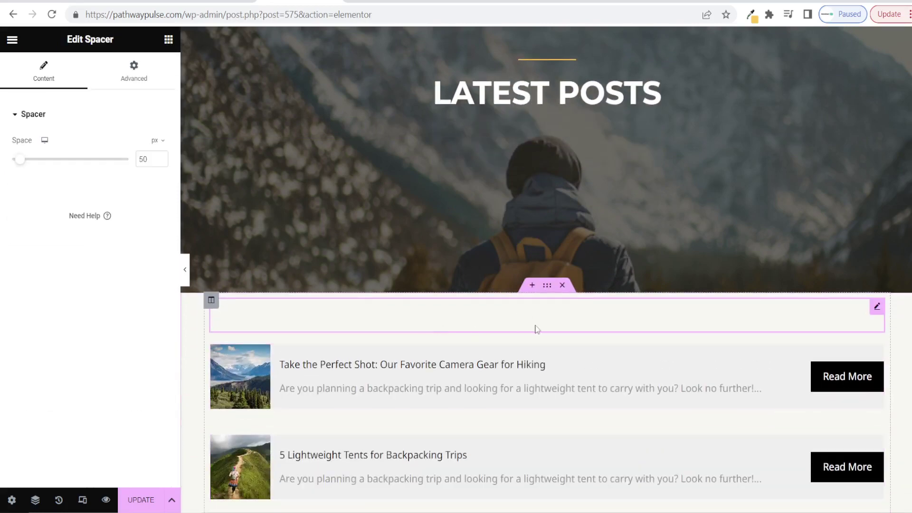
{"action": "scroll", "coordinate": [421, 334], "scroll_direction": "down", "scroll_amount": 1}
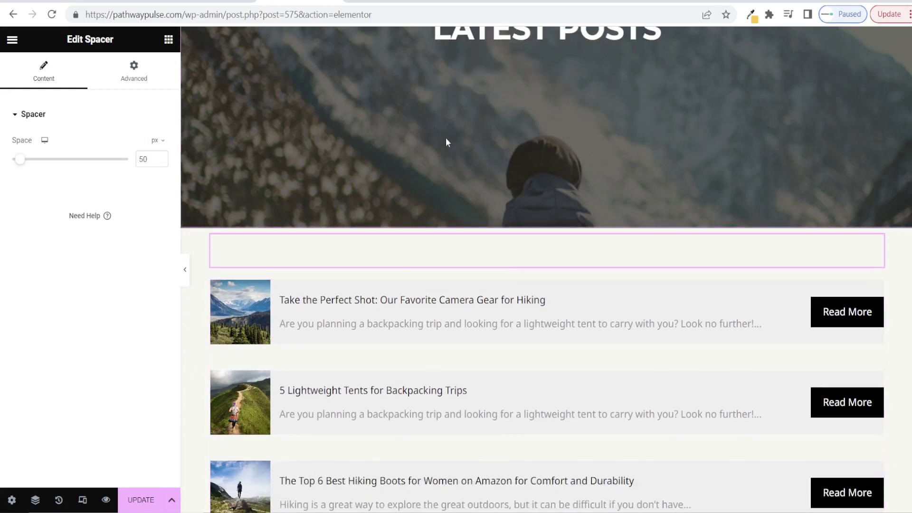
{"action": "scroll", "coordinate": [447, 141], "scroll_direction": "down", "scroll_amount": 3}
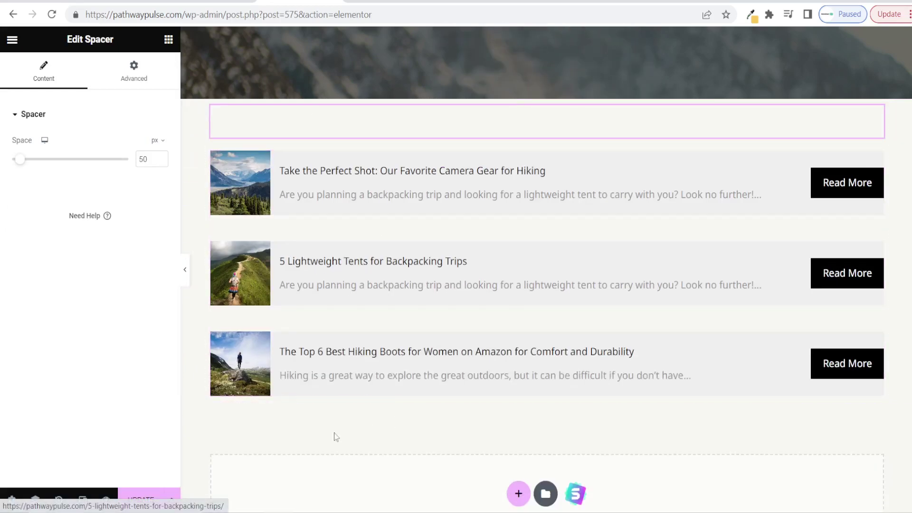
{"action": "left_click", "coordinate": [141, 499]}
- Add another Spacer widget below the last item of the post list and save the page update
{"action": "key", "text": "Delete"}
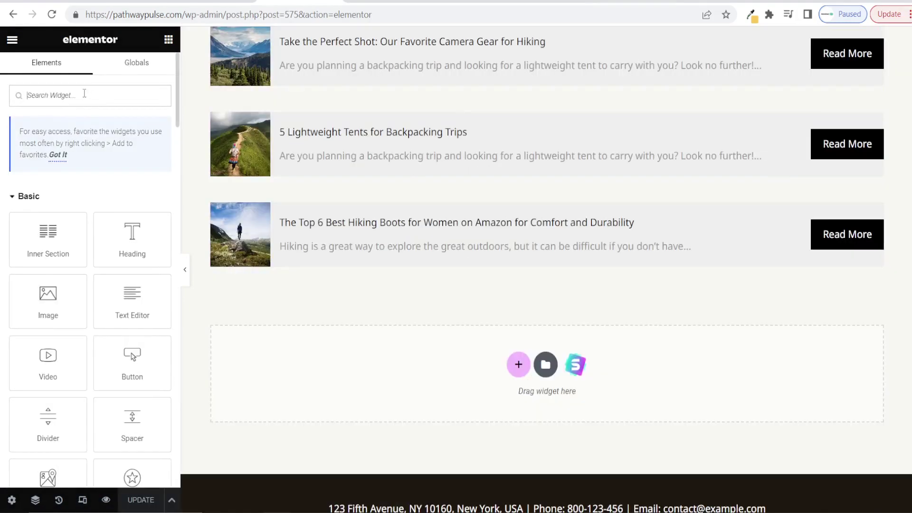
{"action": "type", "text": "spac"}
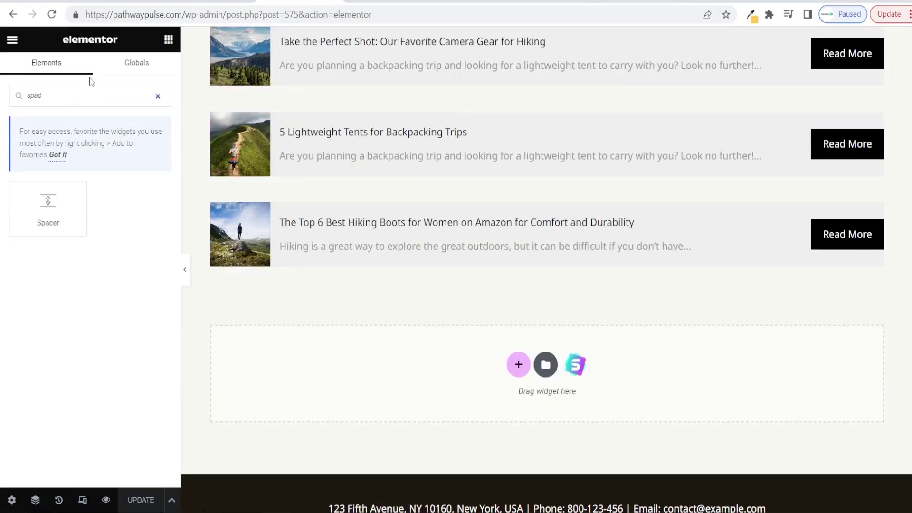
{"action": "left_click_drag", "start_coordinate": [48, 208], "coordinate": [451, 346]}
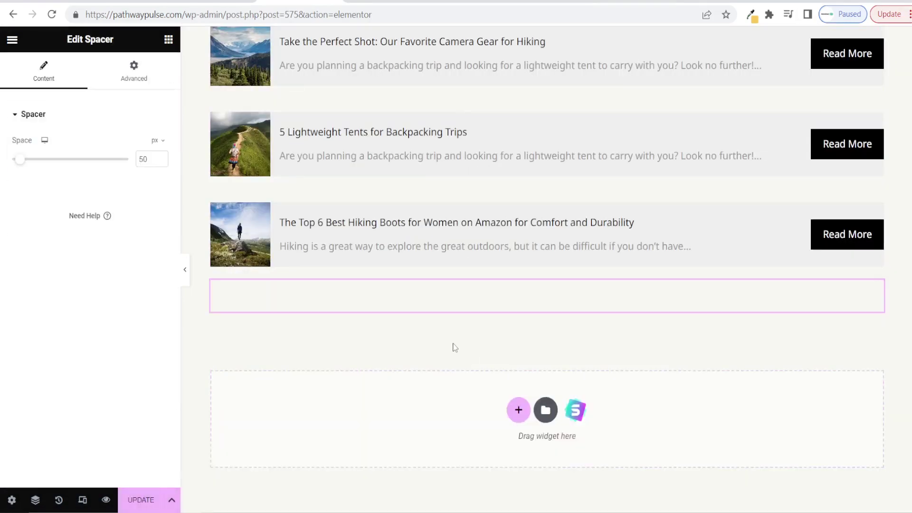
{"action": "left_click", "coordinate": [132, 501]}
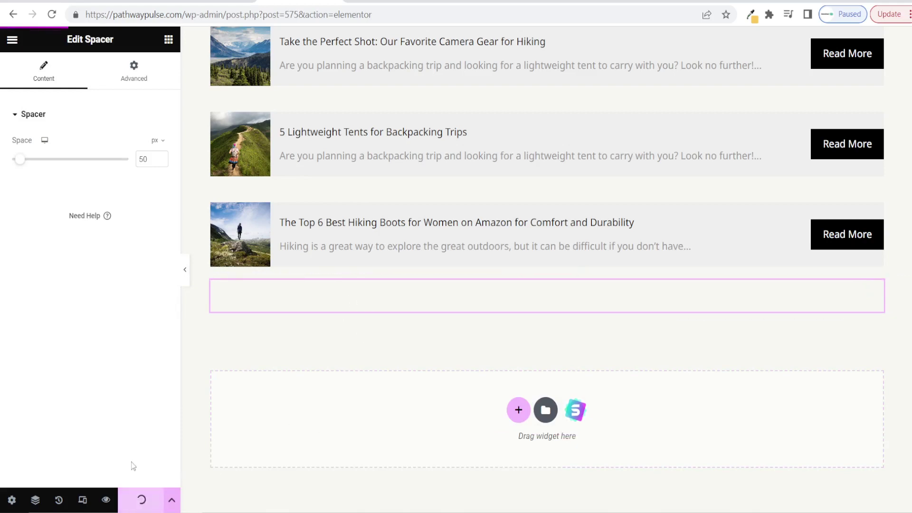
- View the published Blog page and check the post list's spacing beneath the hero and above the footer
{"action": "left_click", "coordinate": [12, 42]}
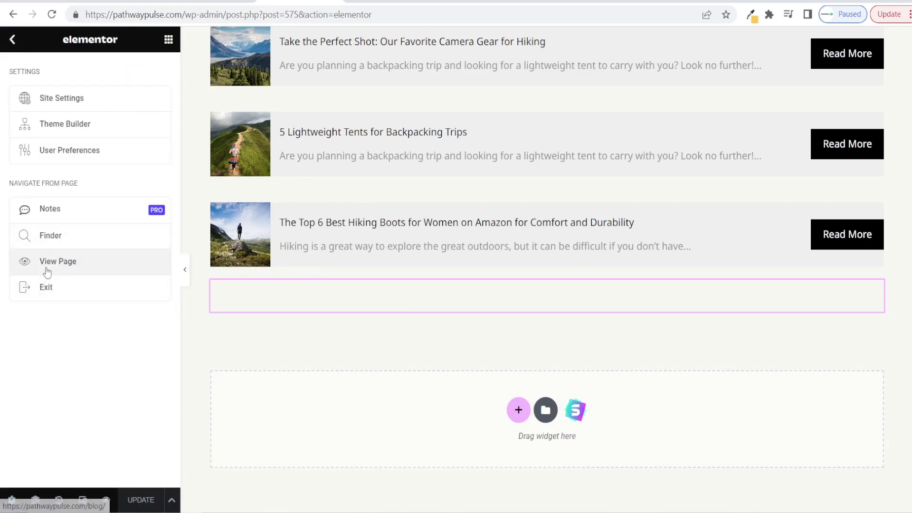
{"action": "left_click", "coordinate": [45, 266]}
{"action": "scroll", "coordinate": [383, 182], "scroll_direction": "down", "scroll_amount": 10}
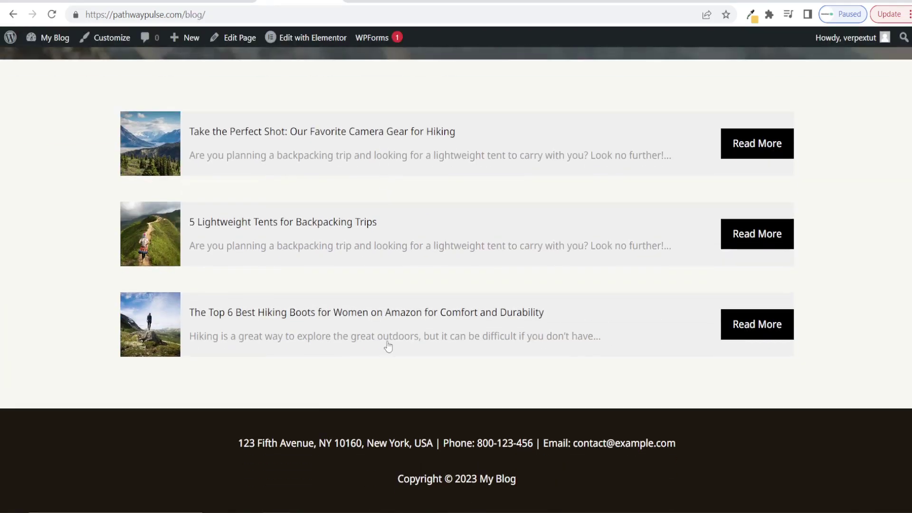
{"action": "scroll", "coordinate": [372, 406], "scroll_direction": "up", "scroll_amount": 1}
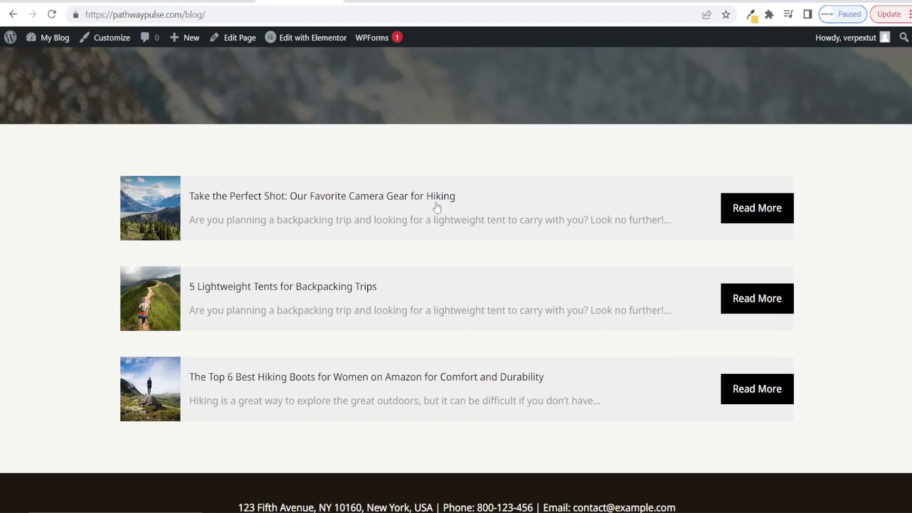
{"action": "scroll", "coordinate": [435, 475], "scroll_direction": "up", "scroll_amount": 1}
{"action": "scroll", "coordinate": [428, 353], "scroll_direction": "down", "scroll_amount": 1}
{"action": "scroll", "coordinate": [463, 350], "scroll_direction": "up", "scroll_amount": 8}
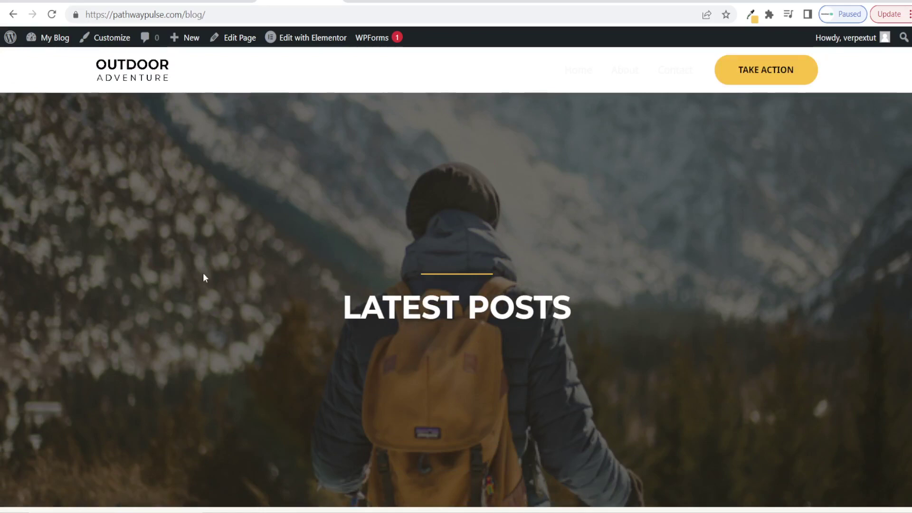
- Copy the Blog page's URL, go to the site's home page and open it for editing in Elementor
{"action": "left_click", "coordinate": [140, 17]}
{"action": "key", "text": "ctrl+c"}
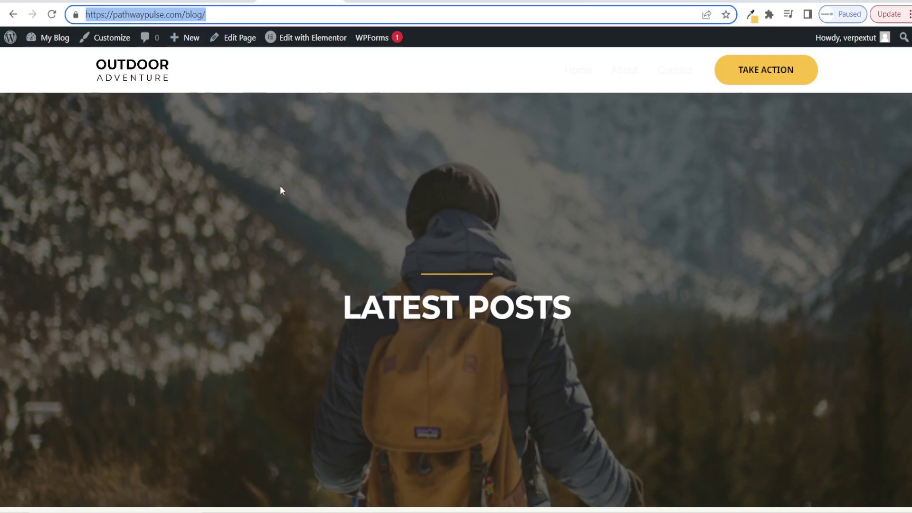
{"action": "left_click", "coordinate": [305, 295]}
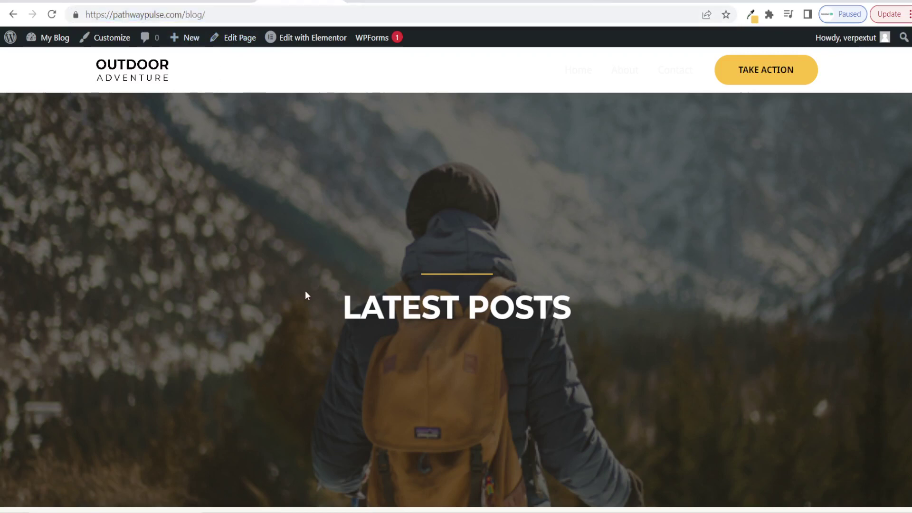
{"action": "left_click", "coordinate": [134, 71]}
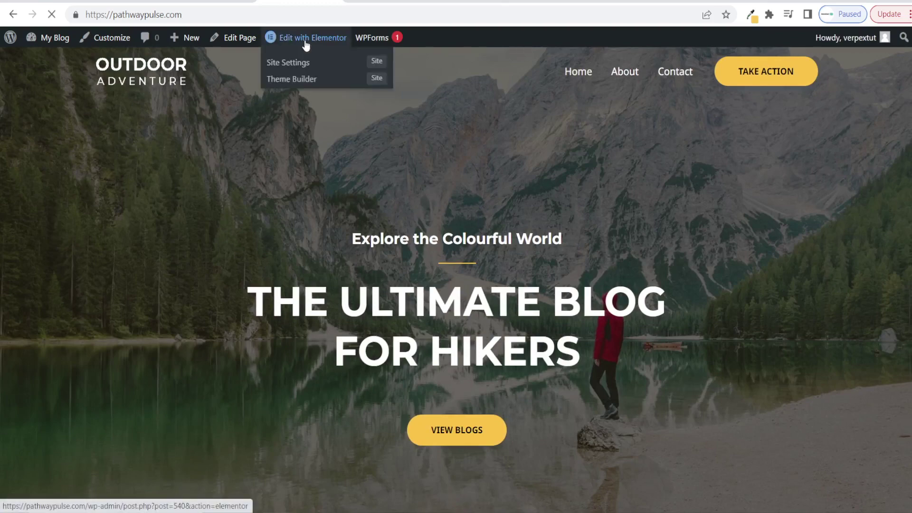
{"action": "left_click", "coordinate": [305, 44]}
{"action": "left_click", "coordinate": [640, 404]}
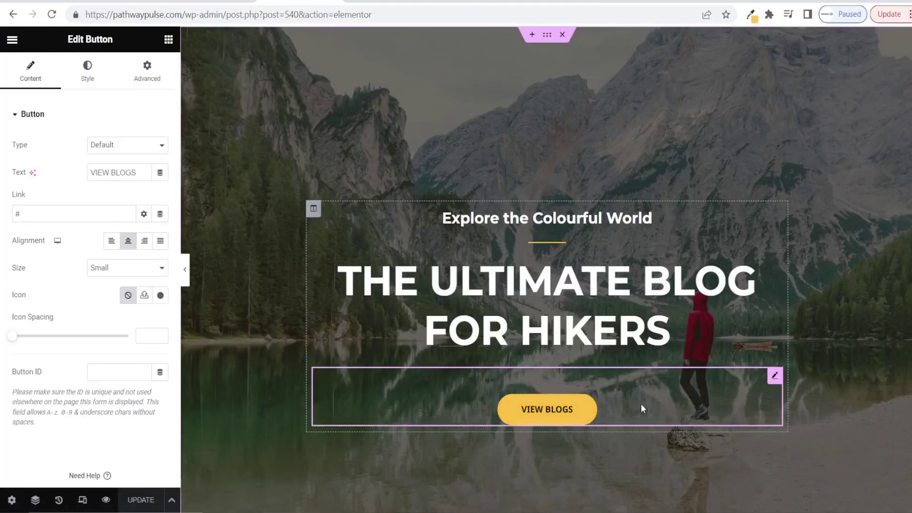
{"action": "left_click", "coordinate": [152, 166]}
{"action": "key", "text": "BackSpace"}
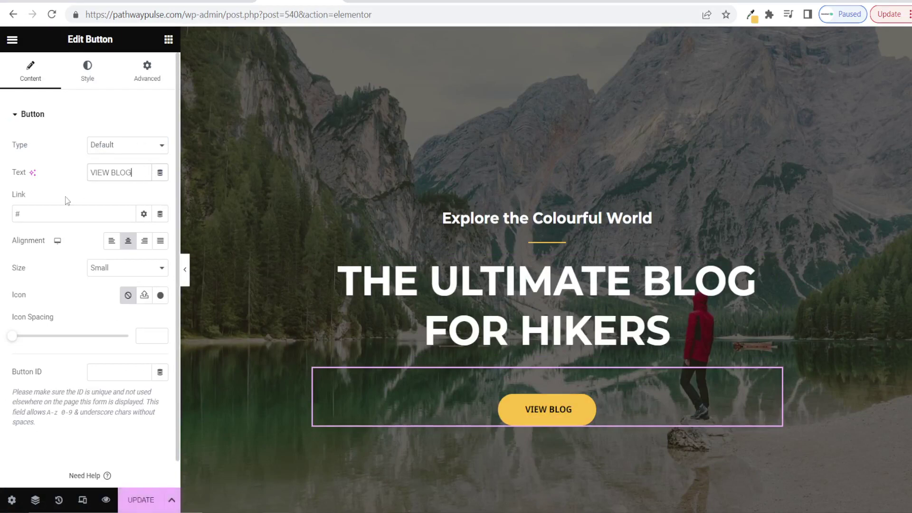
{"action": "left_click", "coordinate": [28, 214]}
{"action": "key", "text": "ctrl+a"}
{"action": "key", "text": "ctrl+v"}
{"action": "left_click", "coordinate": [141, 499]}
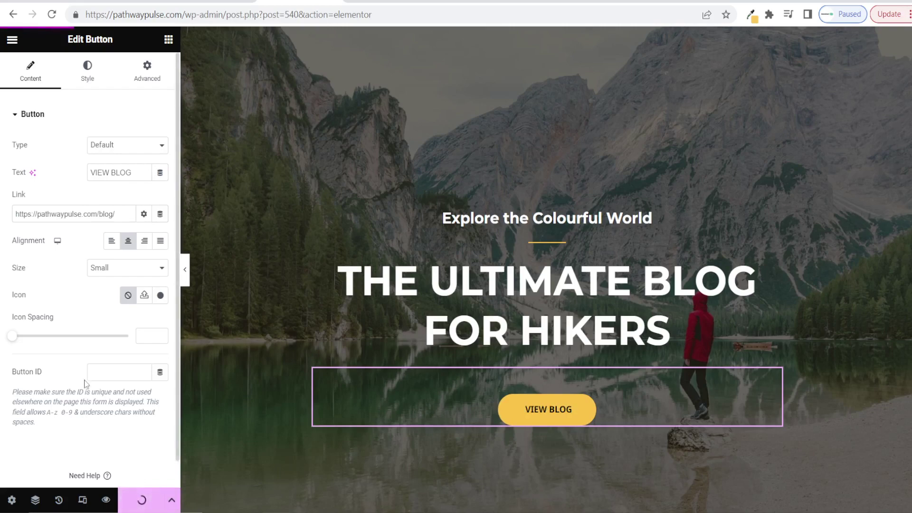
{"action": "left_click", "coordinate": [13, 40]}
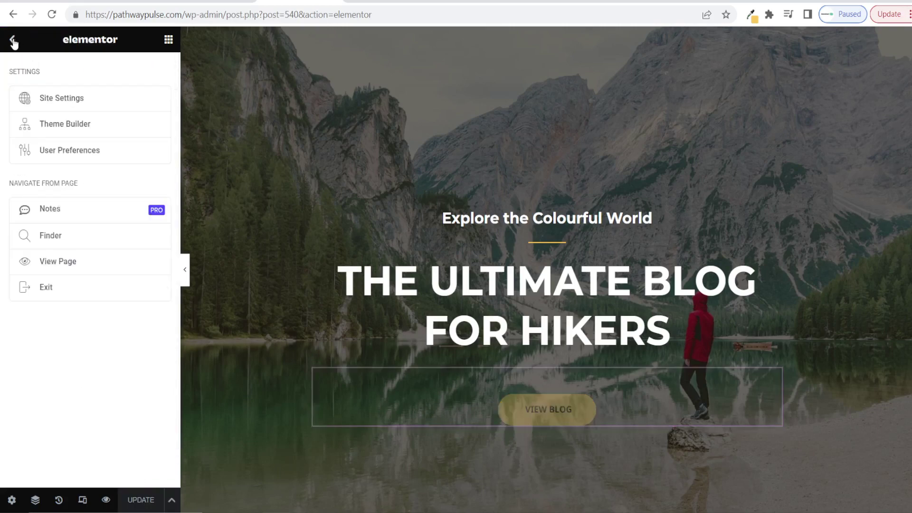
{"action": "left_click", "coordinate": [54, 268]}
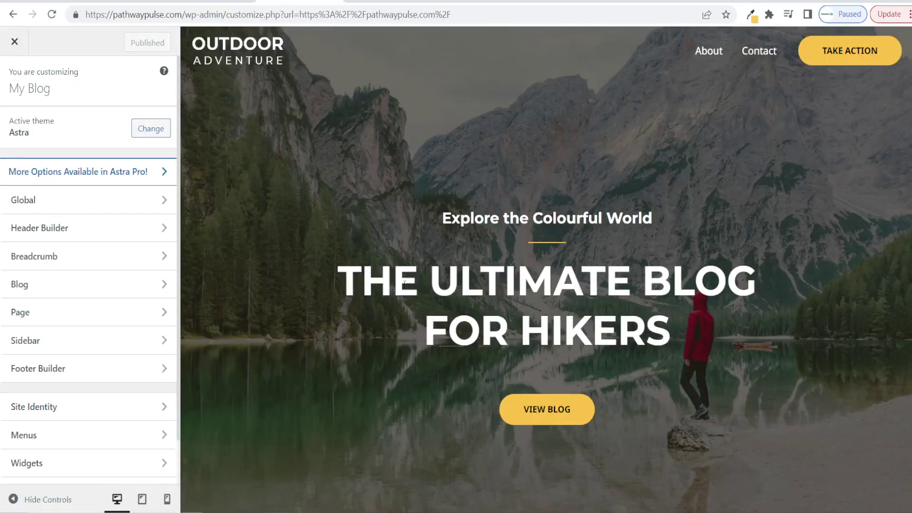
{"action": "left_click", "coordinate": [55, 237]}
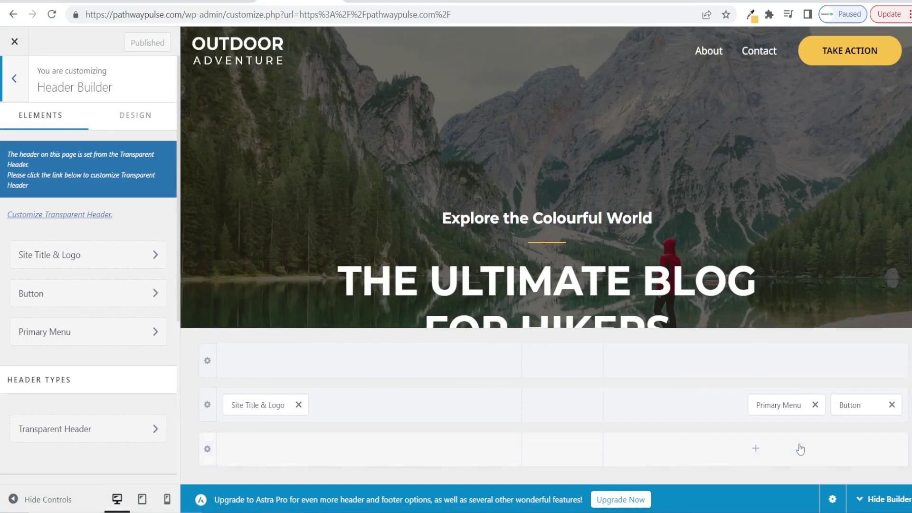
{"action": "left_click", "coordinate": [851, 406]}
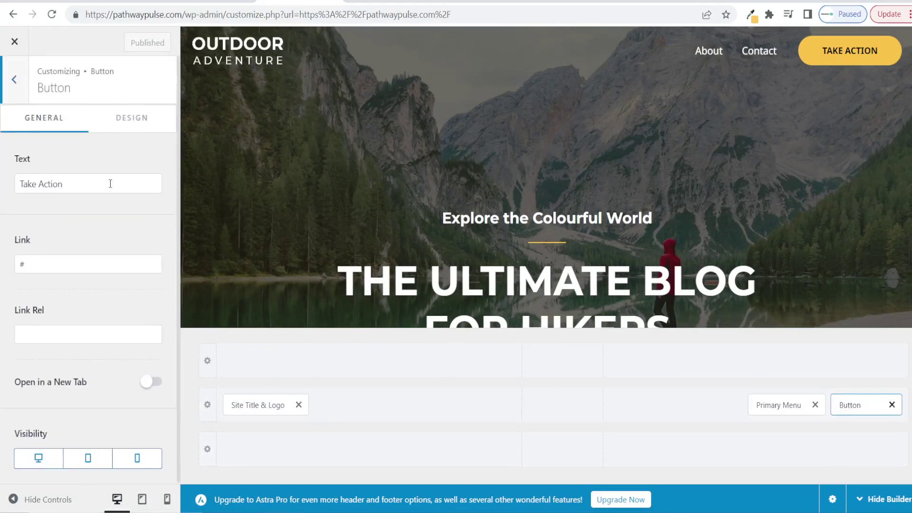
{"action": "left_click_drag", "start_coordinate": [110, 184], "coordinate": [7, 179]}
{"action": "type", "text": "view"}
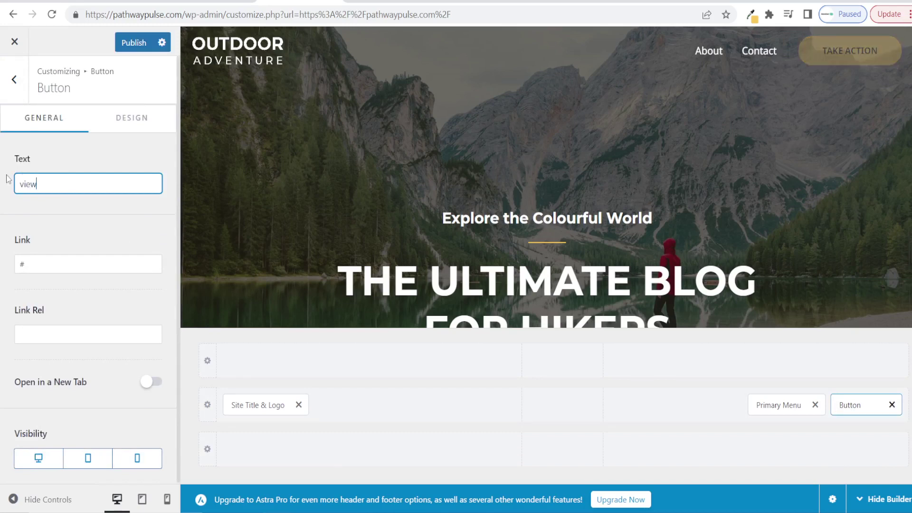
{"action": "type", "text": " blog"}
{"action": "left_click", "coordinate": [57, 255]}
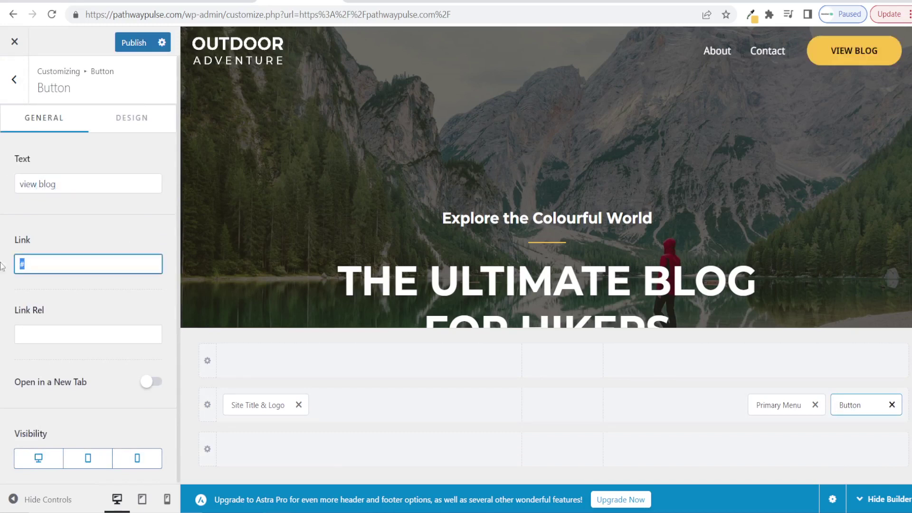
{"action": "key", "text": "ctrl+v"}
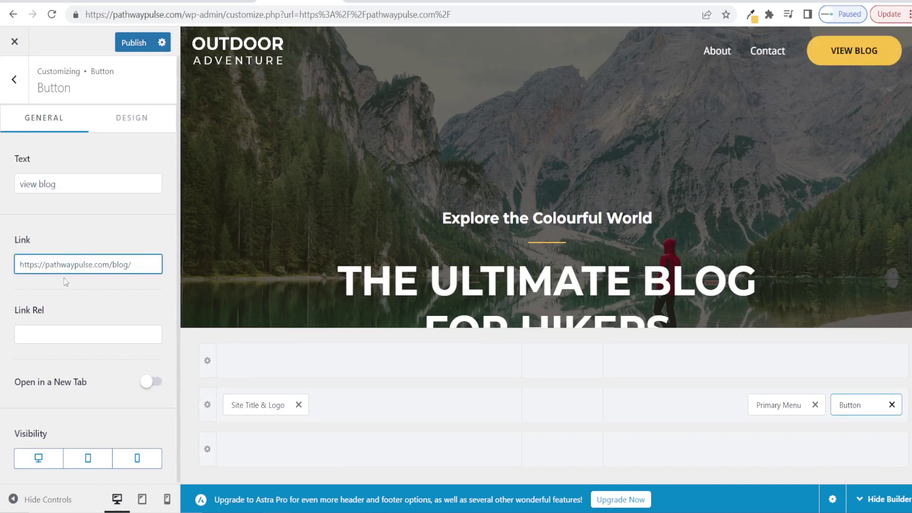
{"action": "left_click", "coordinate": [131, 52]}
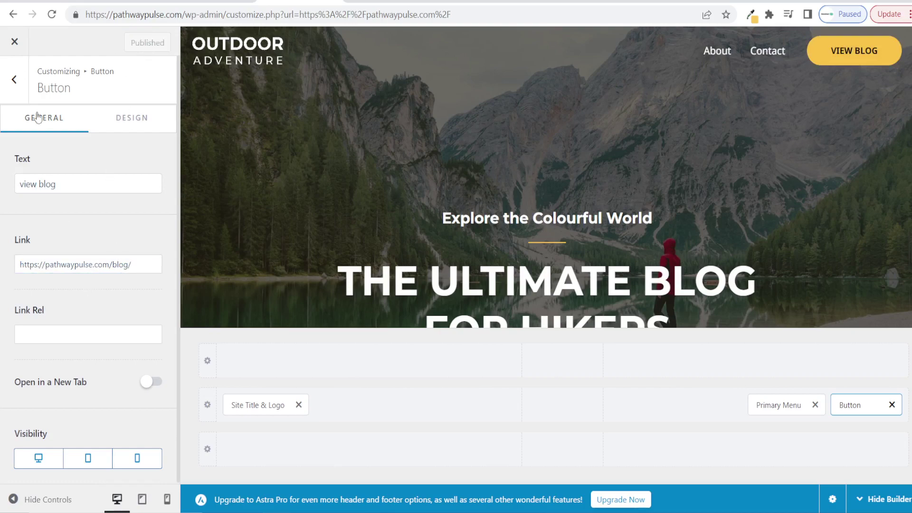
- Return to the live home page and test the header's View Blog button, looking over the Blog page's post list
{"action": "left_click", "coordinate": [14, 44]}
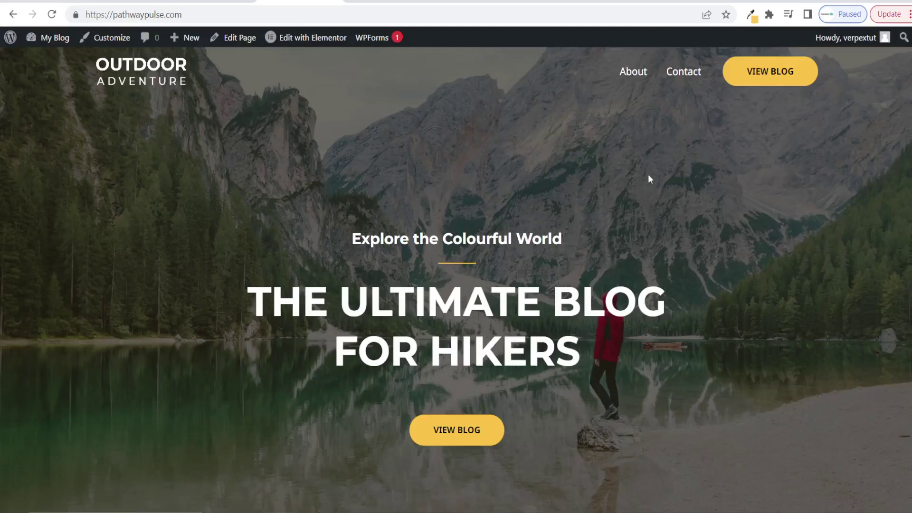
{"action": "left_click", "coordinate": [760, 83]}
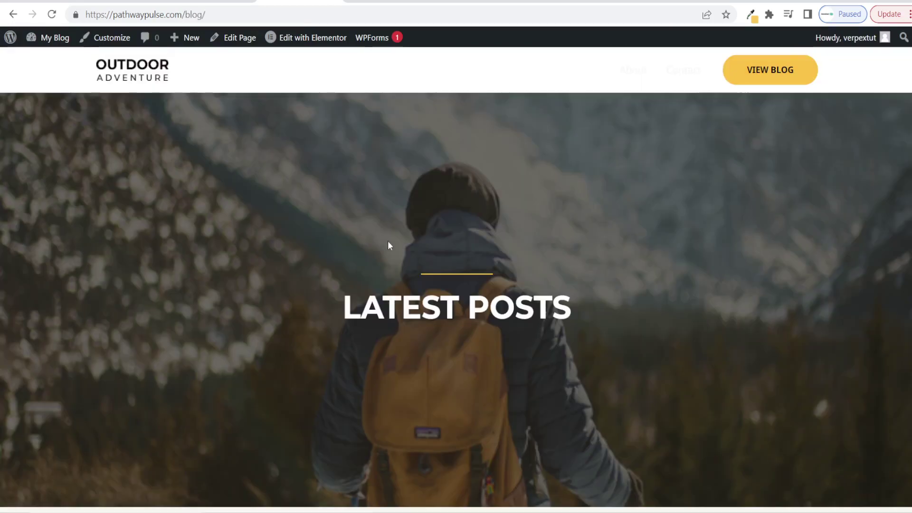
{"action": "scroll", "coordinate": [394, 235], "scroll_direction": "down", "scroll_amount": 5}
{"action": "scroll", "coordinate": [400, 230], "scroll_direction": "down", "scroll_amount": 2}
{"action": "scroll", "coordinate": [435, 230], "scroll_direction": "up", "scroll_amount": 3}
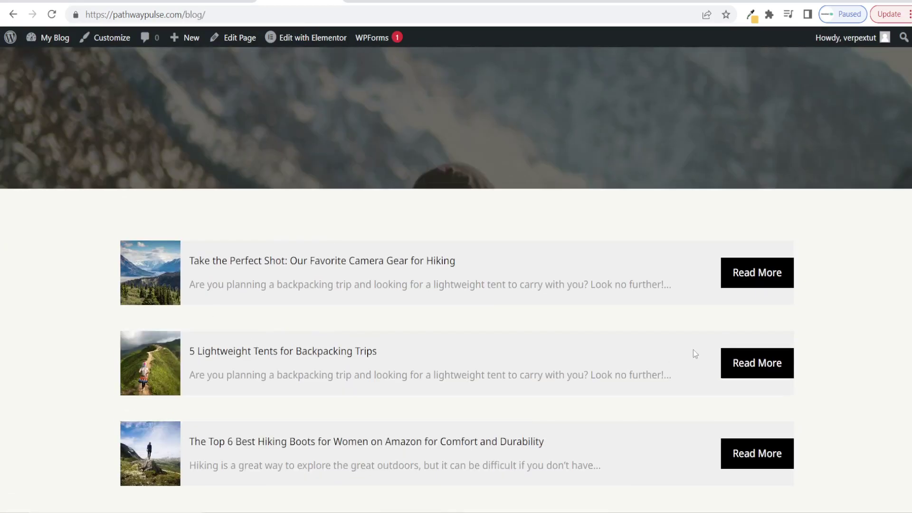
- Open the camera gear post through its Read More button and look through the whole article
{"action": "left_click", "coordinate": [776, 282]}
{"action": "scroll", "coordinate": [674, 238], "scroll_direction": "down", "scroll_amount": 1}
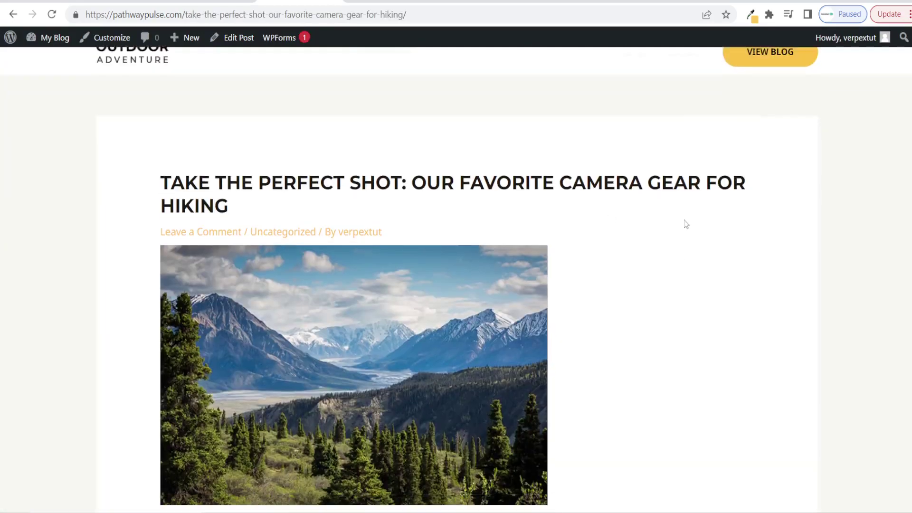
{"action": "scroll", "coordinate": [685, 224], "scroll_direction": "down", "scroll_amount": 11}
{"action": "scroll", "coordinate": [682, 228], "scroll_direction": "up", "scroll_amount": 13}
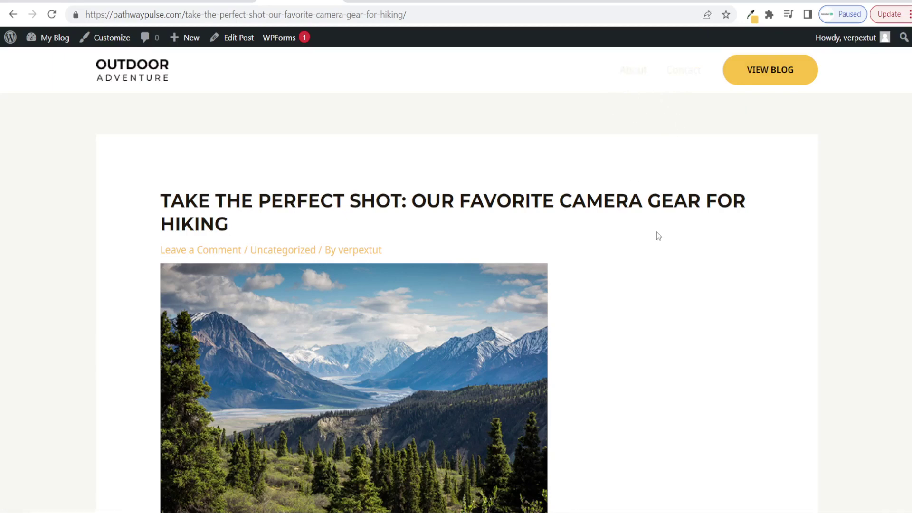
- Go back to the home page and open the Transparent Header settings in the customizer's Header Builder
{"action": "left_click", "coordinate": [142, 79]}
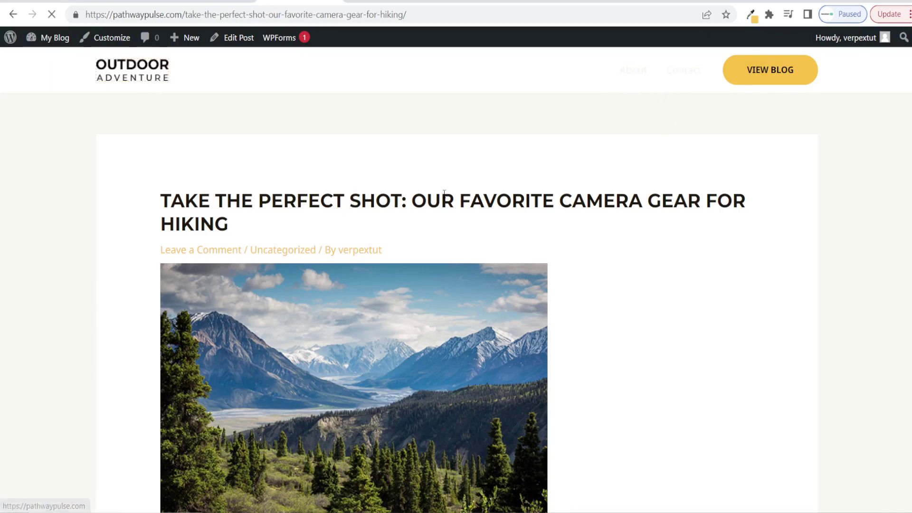
{"action": "left_click", "coordinate": [112, 38]}
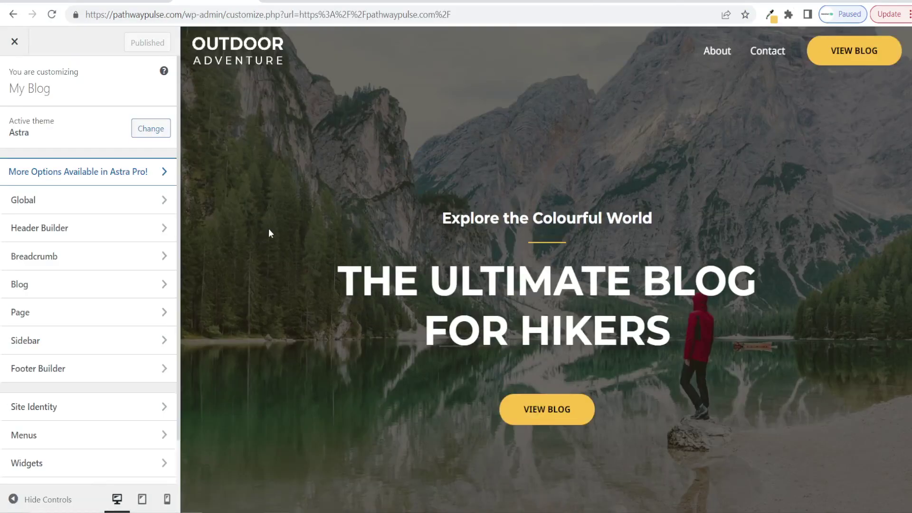
{"action": "left_click", "coordinate": [44, 230]}
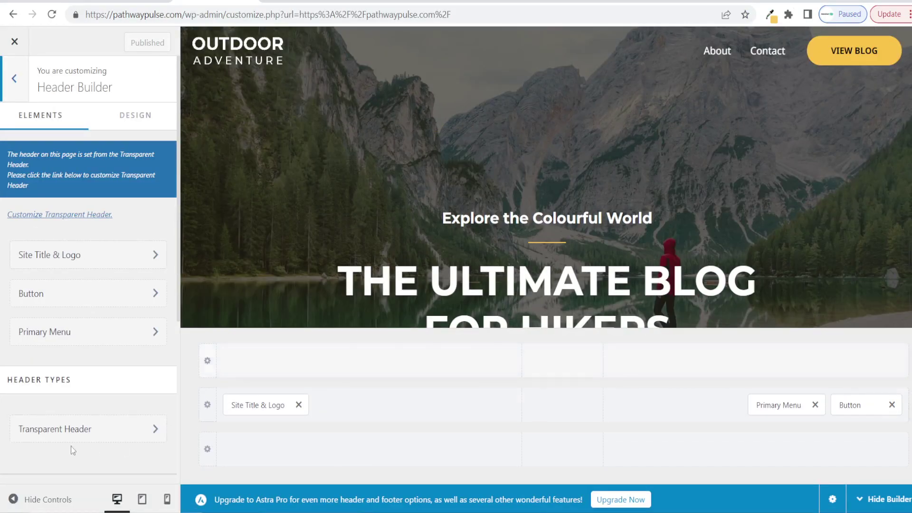
{"action": "left_click", "coordinate": [74, 429]}
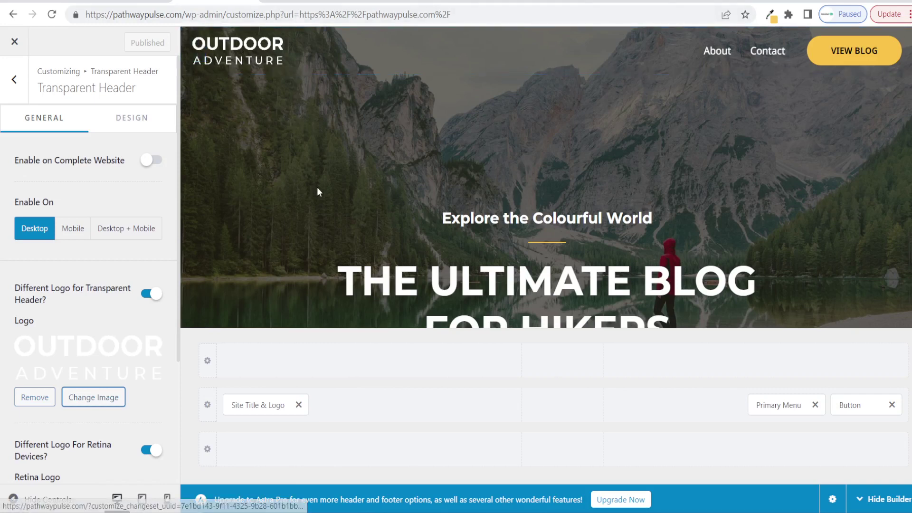
- Switch to Canva and create a new blank design with the custom size 265 × 90 px
{"action": "left_click", "coordinate": [641, 2]}
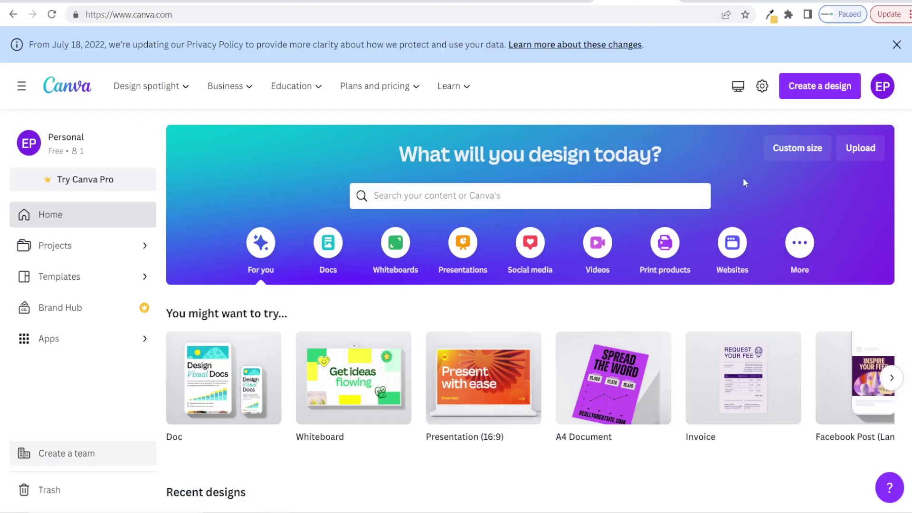
{"action": "left_click", "coordinate": [798, 157]}
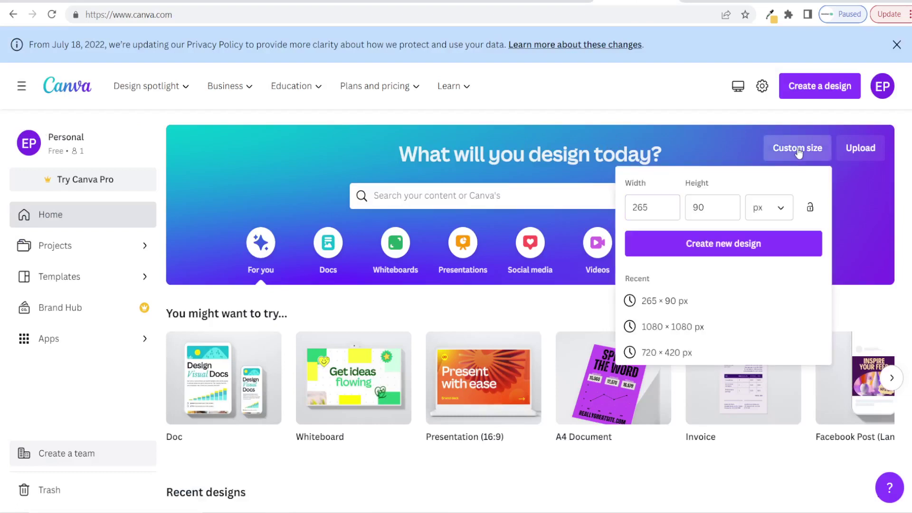
{"action": "left_click", "coordinate": [679, 307]}
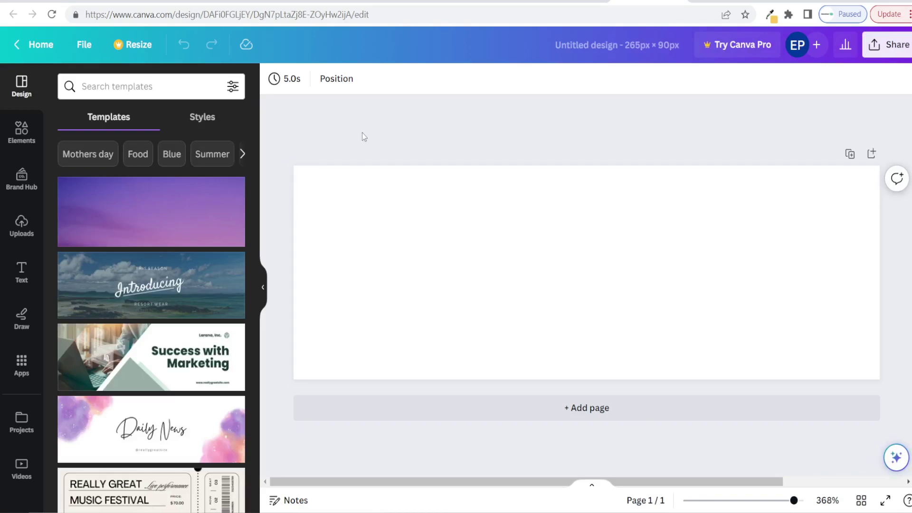
- Add a heading to the blank canvas with the text PATHWAYPULSE
{"action": "left_click", "coordinate": [19, 274]}
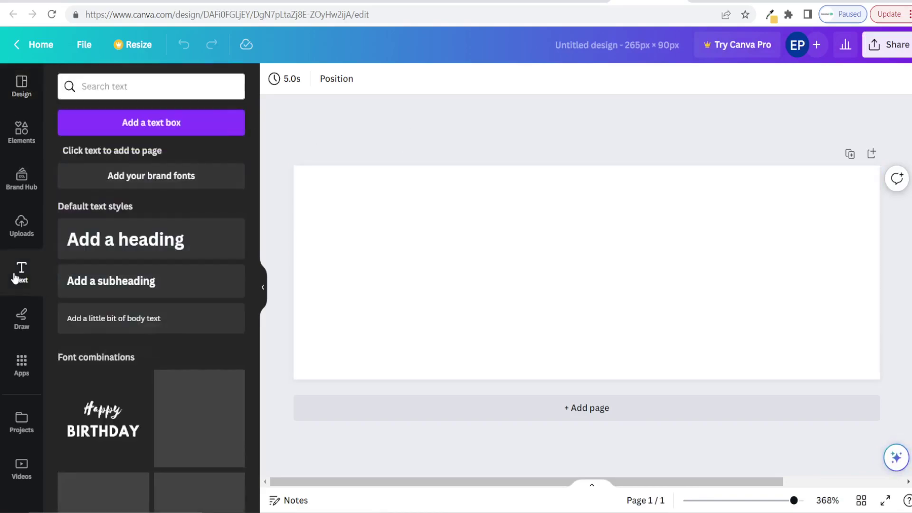
{"action": "left_click", "coordinate": [132, 238]}
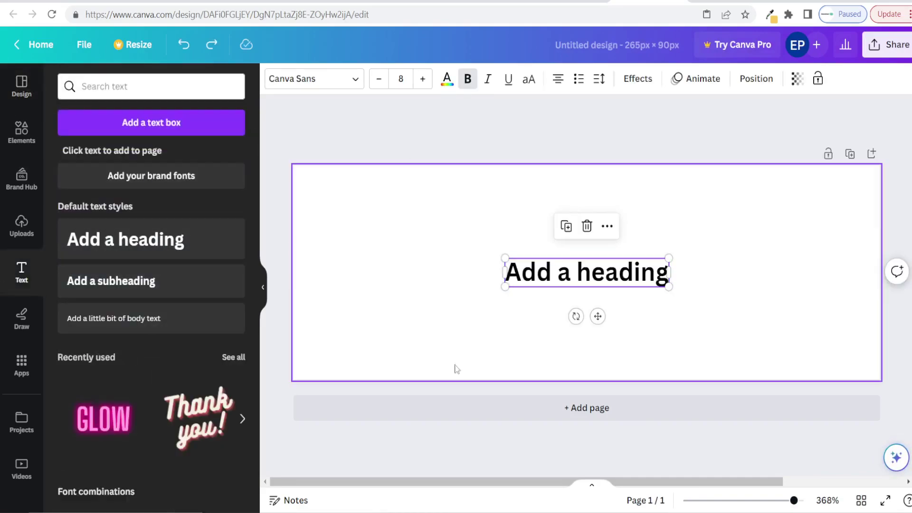
{"action": "double_click", "coordinate": [558, 278]}
{"action": "type", "text": "PA"}
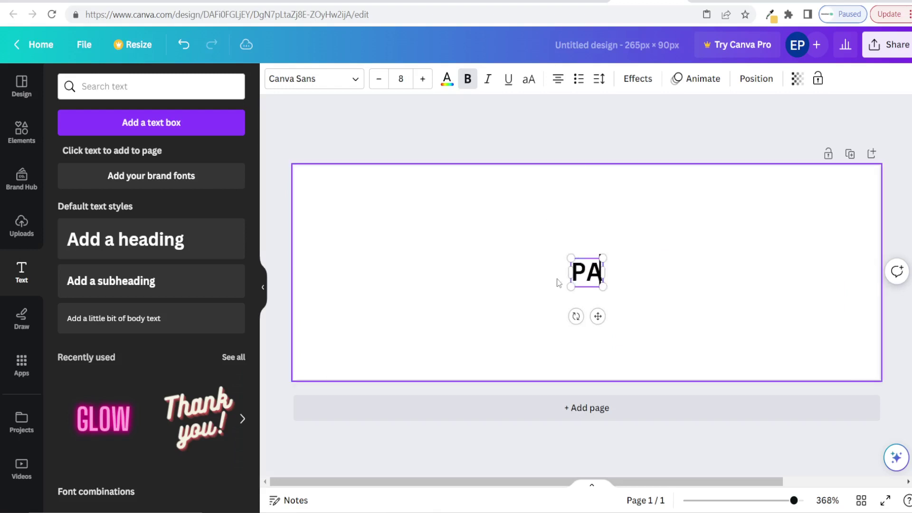
{"action": "type", "text": "THWAYPULSE"}
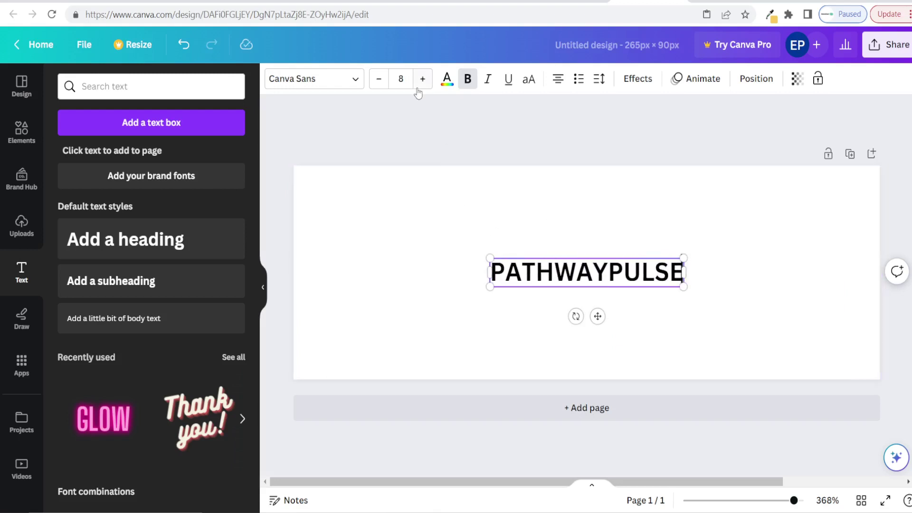
- Enlarge the PATHWAYPULSE heading to font size 20
{"action": "left_click", "coordinate": [403, 79]}
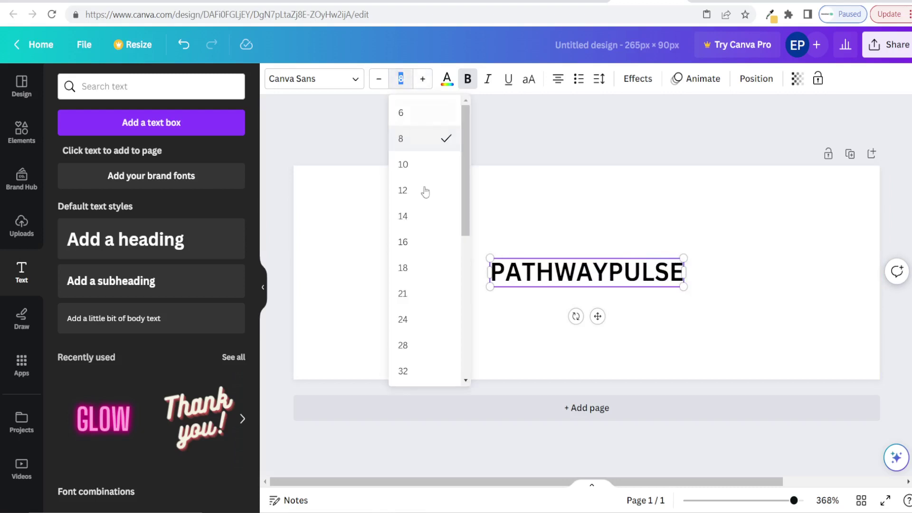
{"action": "left_click", "coordinate": [418, 327]}
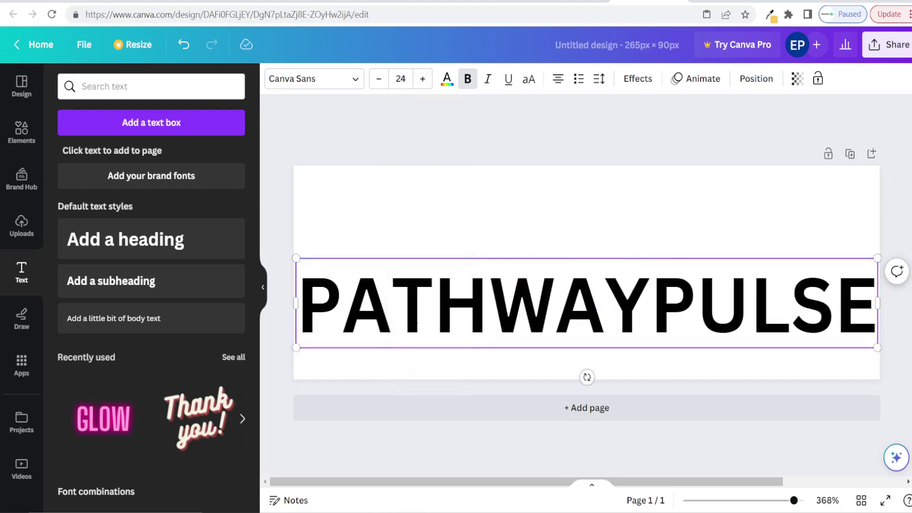
{"action": "left_click", "coordinate": [379, 80]}
{"action": "left_click", "coordinate": [379, 79]}
{"action": "left_click", "coordinate": [379, 79]}
{"action": "left_click", "coordinate": [380, 80]}
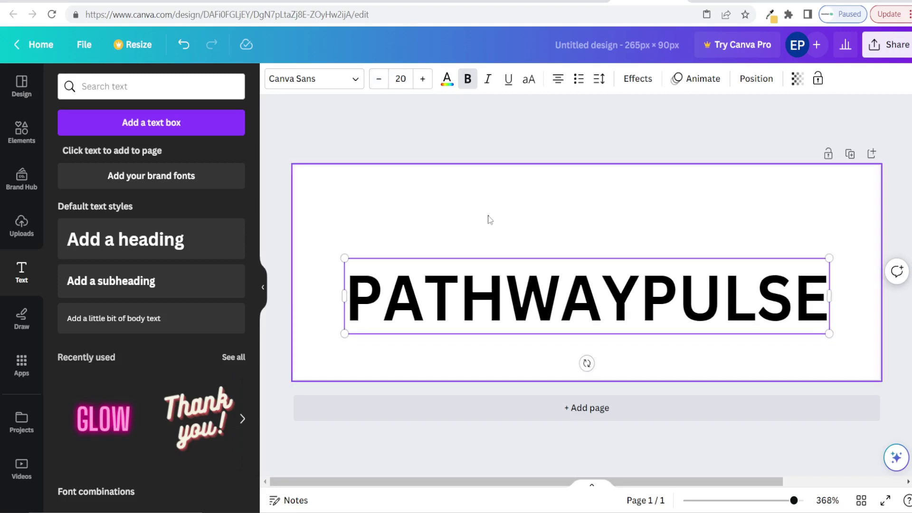
- Move the PATHWAYPULSE heading up to the vertical middle of the canvas
{"action": "left_click", "coordinate": [489, 217]}
{"action": "left_click_drag", "start_coordinate": [520, 322], "coordinate": [515, 290]}
{"action": "left_click", "coordinate": [509, 366]}
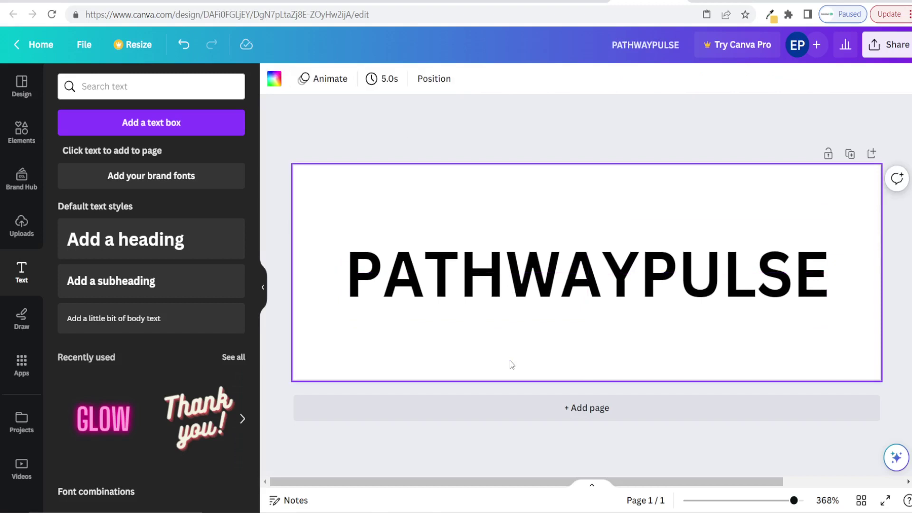
{"action": "left_click", "coordinate": [370, 142]}
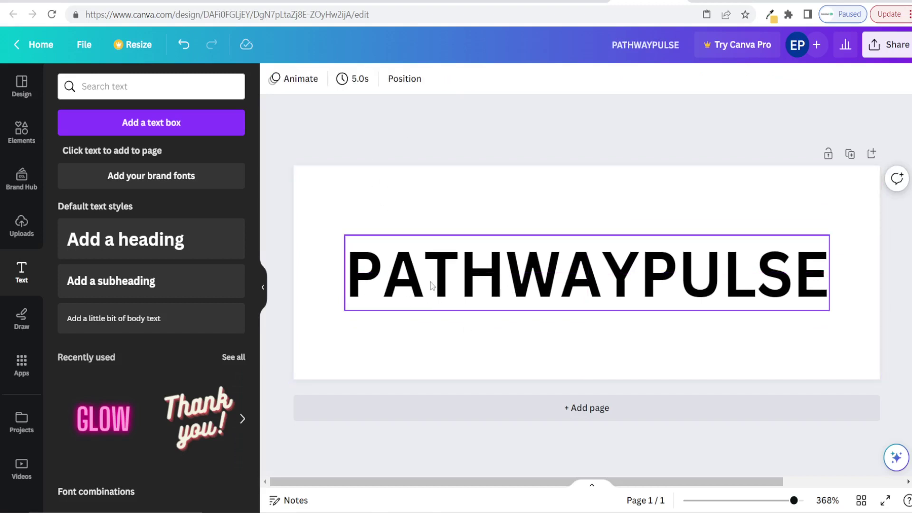
- Search the elements for HIKING graphics and add the solid silhouette of a hiker with a walking stick
{"action": "left_click", "coordinate": [21, 131]}
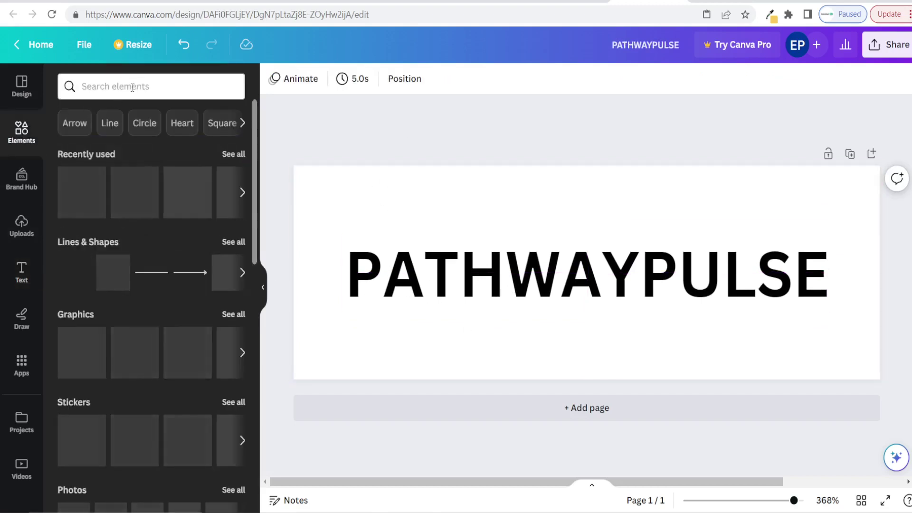
{"action": "left_click", "coordinate": [115, 86]}
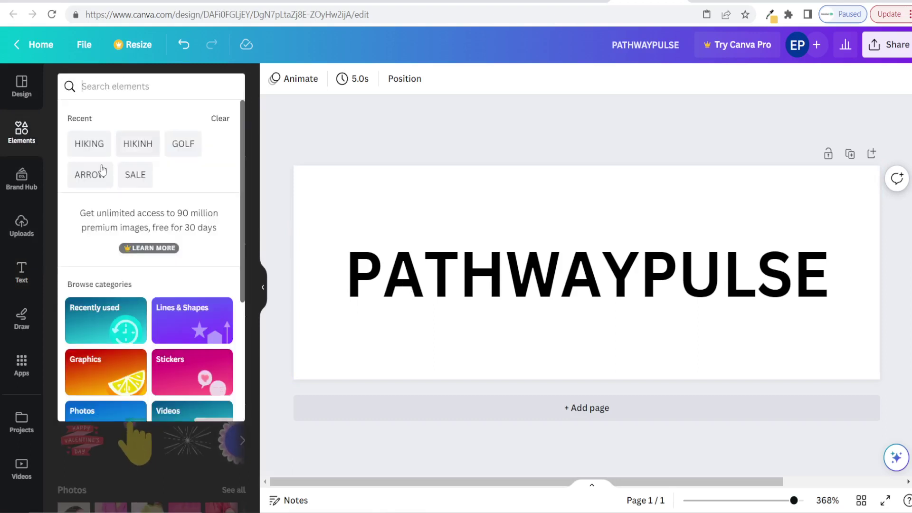
{"action": "left_click", "coordinate": [83, 151]}
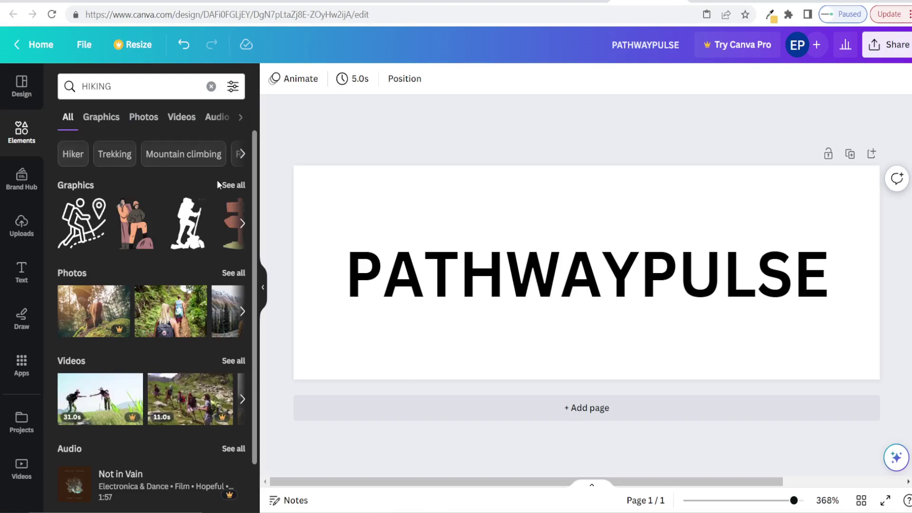
{"action": "left_click", "coordinate": [235, 185]}
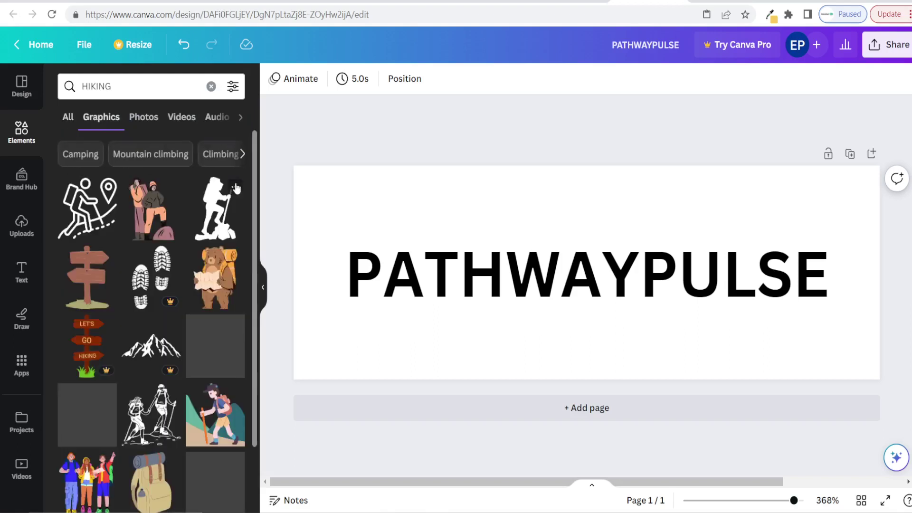
{"action": "left_click", "coordinate": [210, 207]}
- Shift the heading slightly left and place the hiker silhouette directly after its final E, centring the pair on the canvas
{"action": "left_click", "coordinate": [436, 283]}
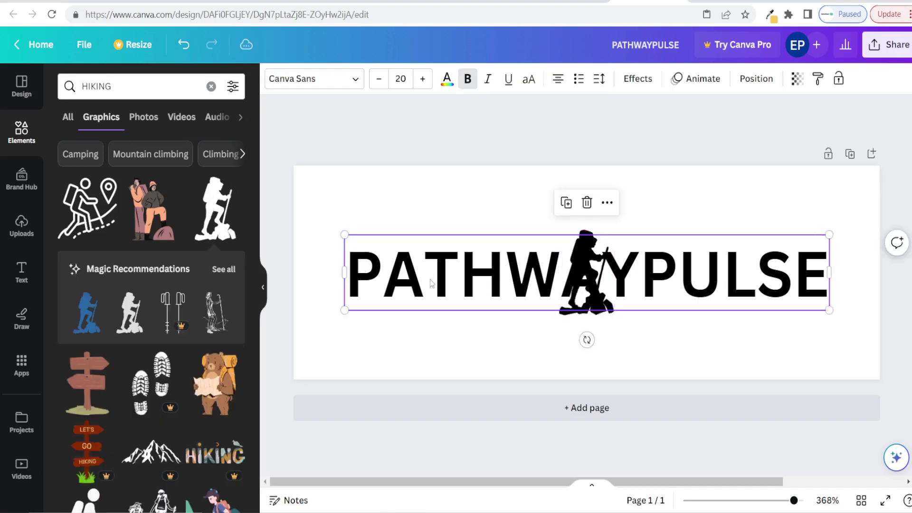
{"action": "left_click_drag", "start_coordinate": [436, 283], "coordinate": [409, 279]}
{"action": "left_click_drag", "start_coordinate": [587, 273], "coordinate": [832, 272]}
{"action": "left_click", "coordinate": [745, 336]}
{"action": "left_click", "coordinate": [570, 275]}
{"action": "left_click", "coordinate": [835, 279], "text": "shift"}
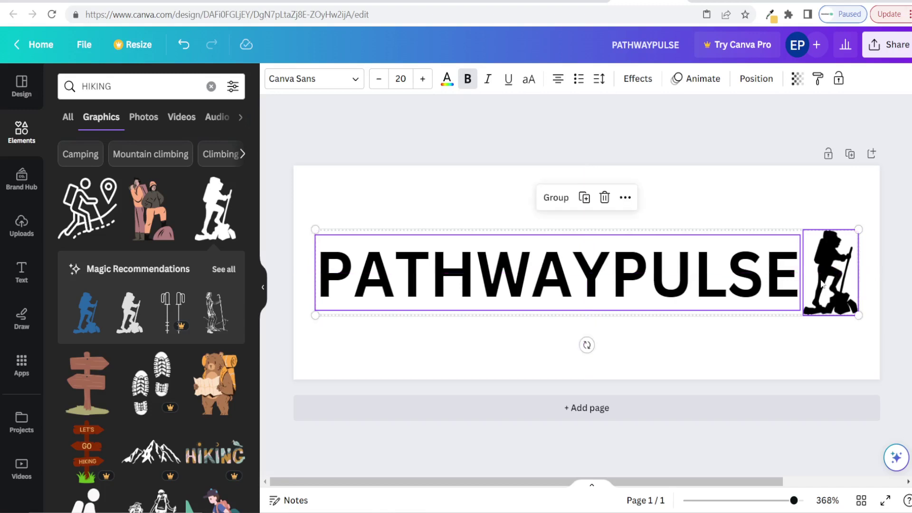
{"action": "left_click", "coordinate": [738, 365]}
{"action": "left_click", "coordinate": [484, 137]}
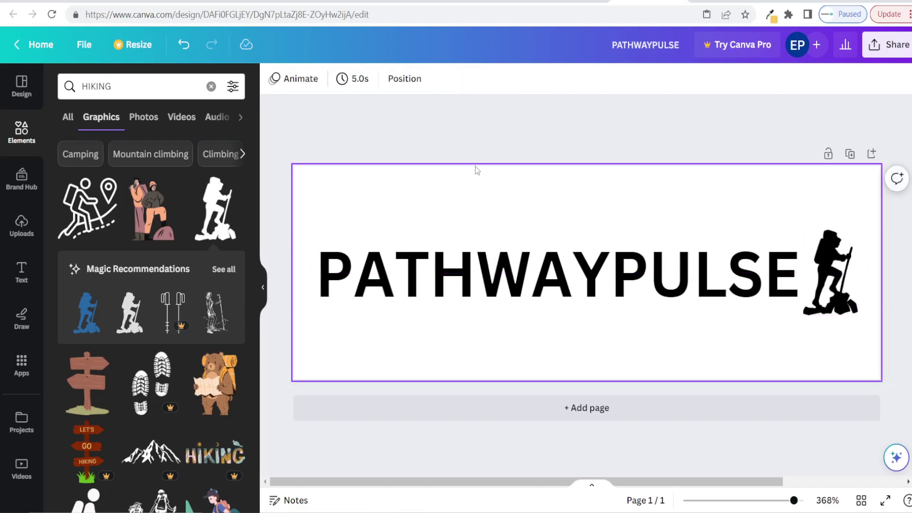
- Change the heading's font to Montserrat Semi-Bold and its size to 19 so it fits on one line
{"action": "left_click", "coordinate": [460, 269]}
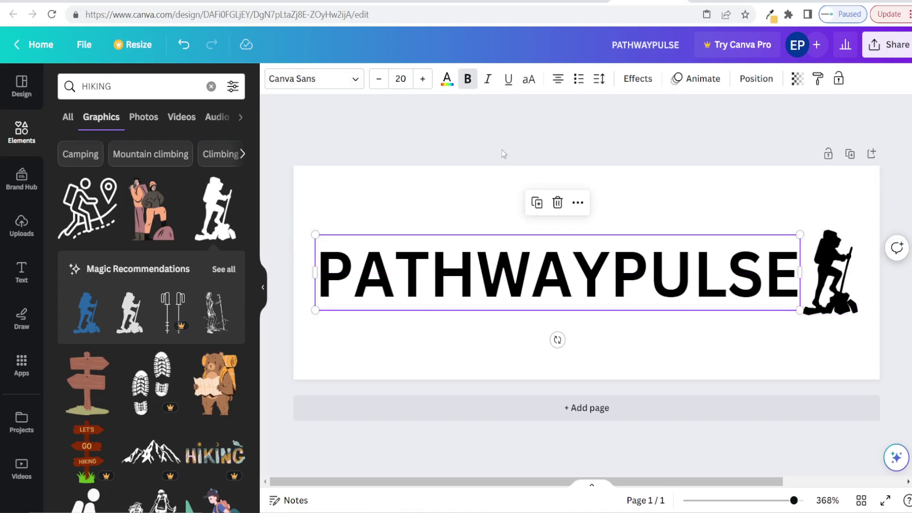
{"action": "left_click", "coordinate": [313, 79]}
{"action": "left_click", "coordinate": [142, 354]}
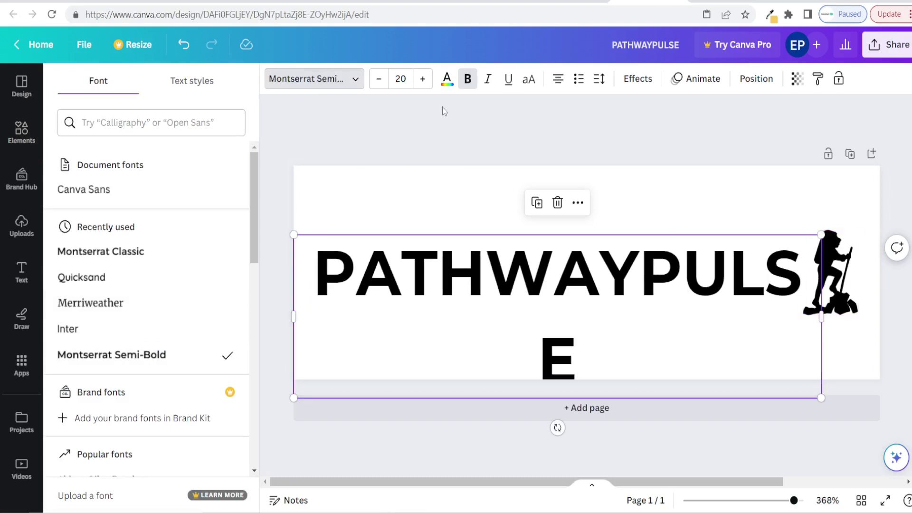
{"action": "left_click", "coordinate": [378, 78]}
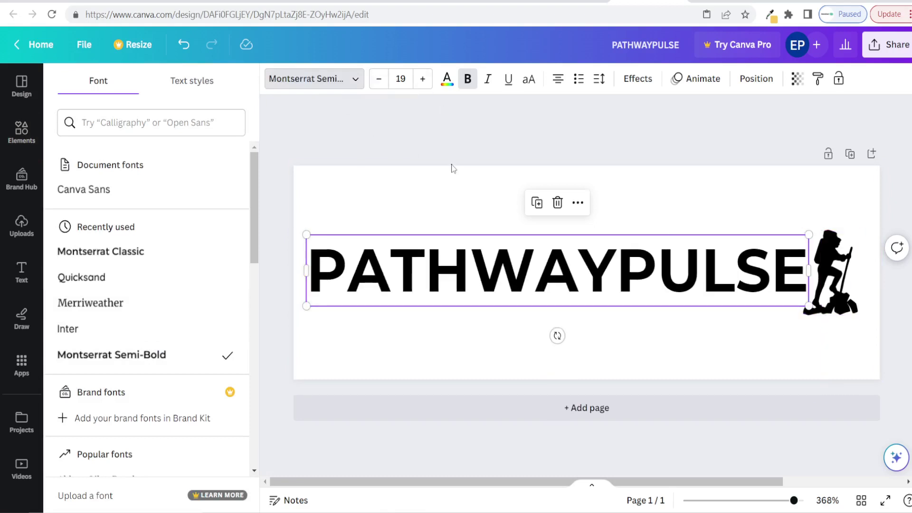
- Reposition the heading beside the hiker and move both together to recentre them on the canvas
{"action": "left_click_drag", "start_coordinate": [467, 261], "coordinate": [461, 257]}
{"action": "left_click", "coordinate": [835, 276], "text": "shift"}
{"action": "left_click_drag", "start_coordinate": [733, 269], "coordinate": [736, 268]}
{"action": "left_click", "coordinate": [642, 172]}
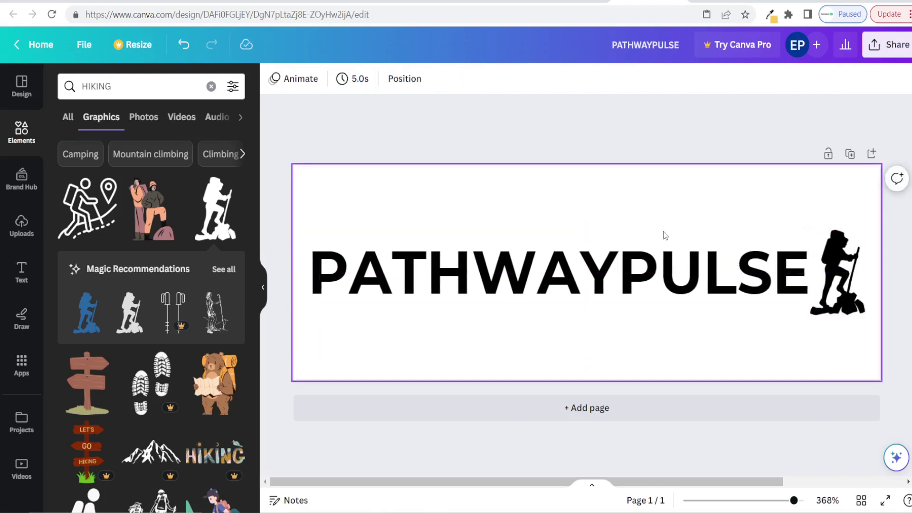
- Recolour both the PATHWAYPULSE text and the hiker silhouette white
{"action": "left_click", "coordinate": [660, 258]}
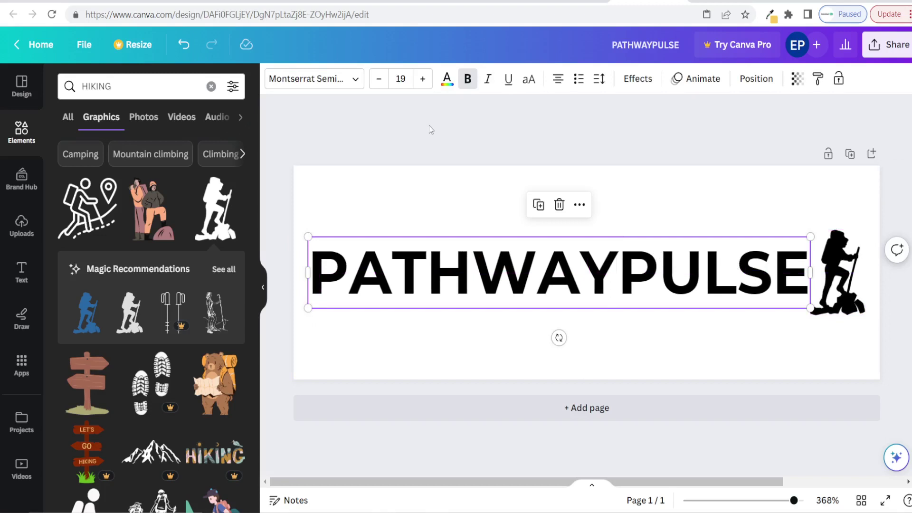
{"action": "left_click", "coordinate": [447, 80]}
{"action": "left_click", "coordinate": [135, 157]}
{"action": "left_click", "coordinate": [850, 283]}
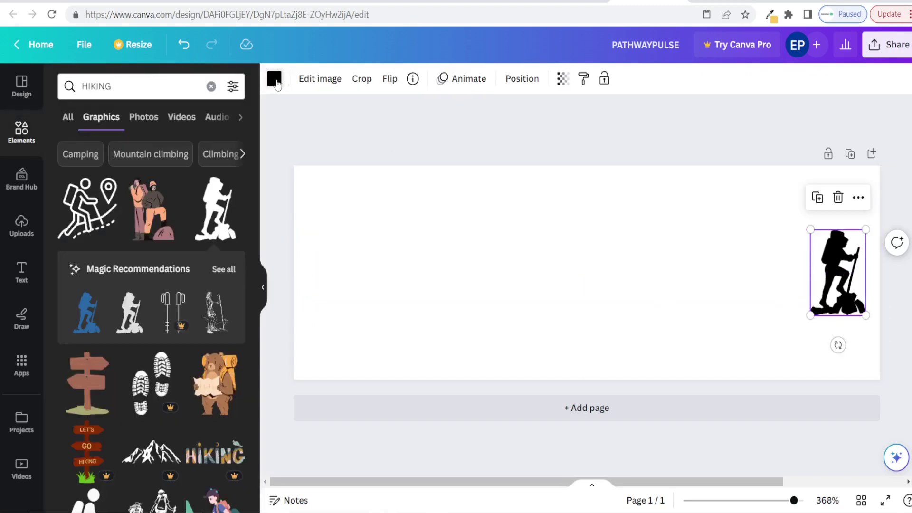
{"action": "left_click", "coordinate": [275, 81]}
{"action": "left_click", "coordinate": [142, 156]}
{"action": "left_click", "coordinate": [472, 155]}
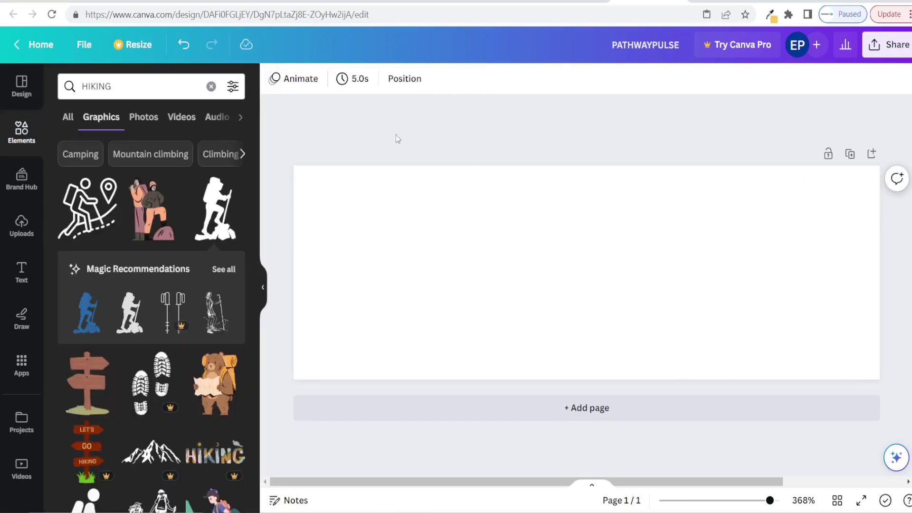
- Add a square shape, align it with the canvas's upper-left corner and stretch it to cover the whole canvas
{"action": "left_click", "coordinate": [210, 86]}
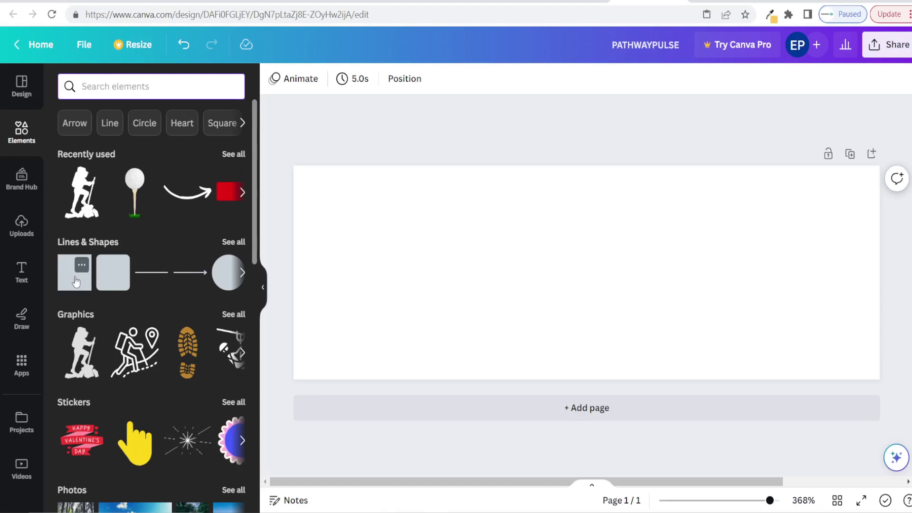
{"action": "left_click", "coordinate": [72, 278]}
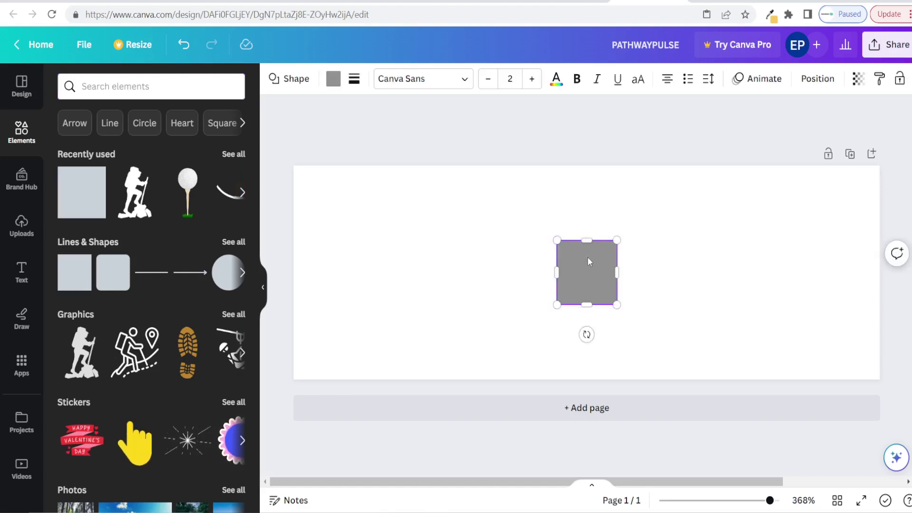
{"action": "left_click_drag", "start_coordinate": [567, 256], "coordinate": [311, 183]}
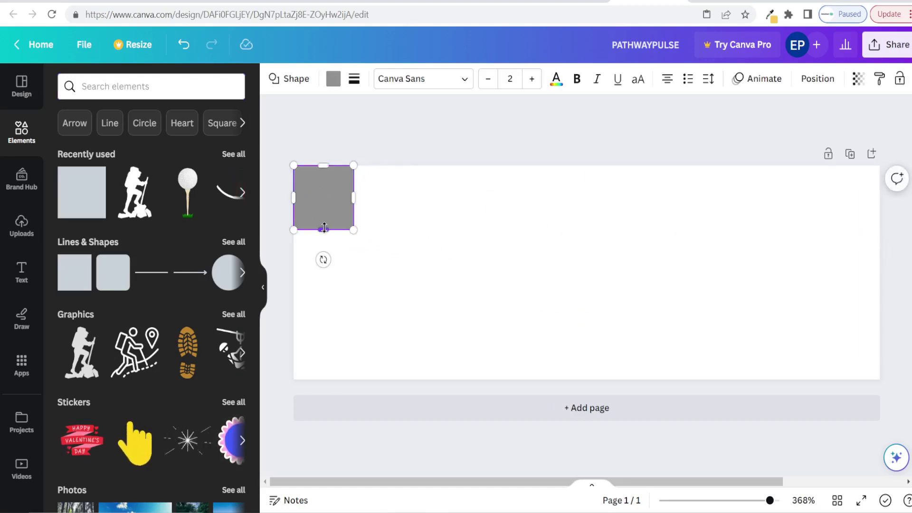
{"action": "left_click_drag", "start_coordinate": [323, 229], "coordinate": [328, 378]}
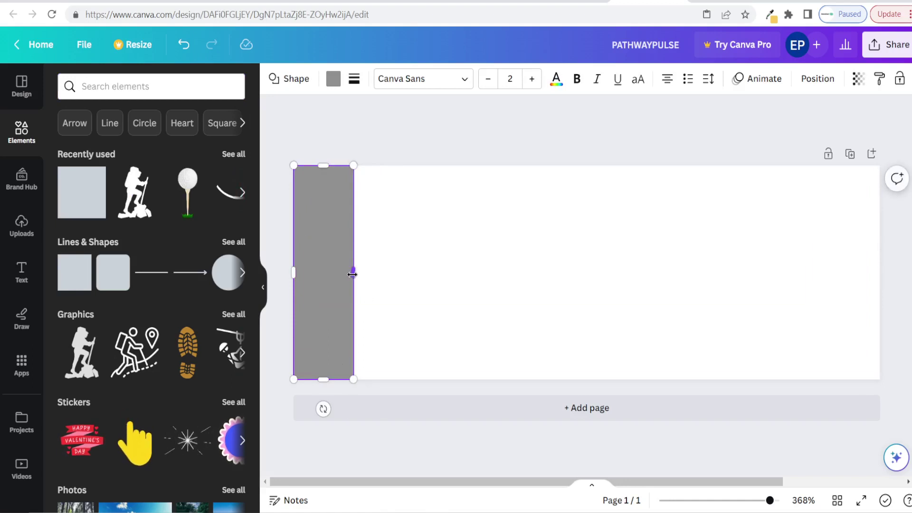
{"action": "left_click_drag", "start_coordinate": [353, 270], "coordinate": [879, 271]}
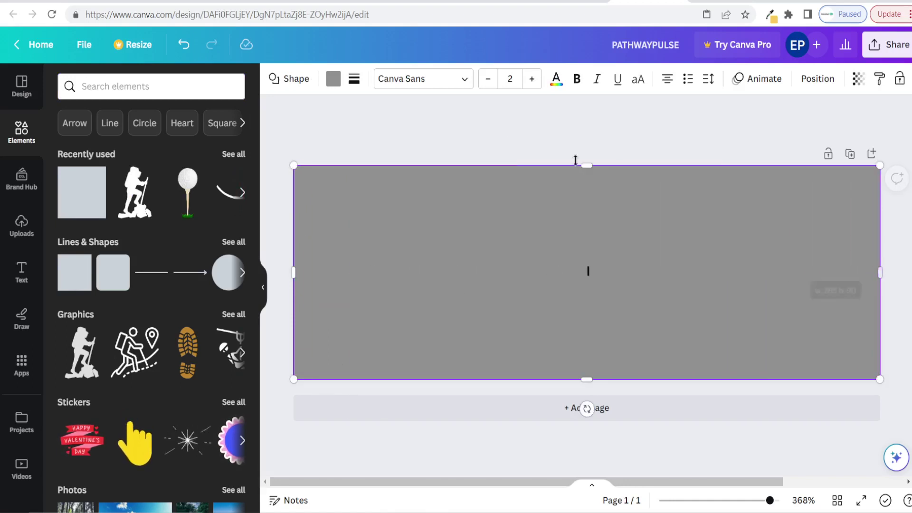
- Fill the full-canvas rectangle with black and send it to the back behind the logo
{"action": "left_click", "coordinate": [334, 79]}
{"action": "left_click", "coordinate": [134, 156]}
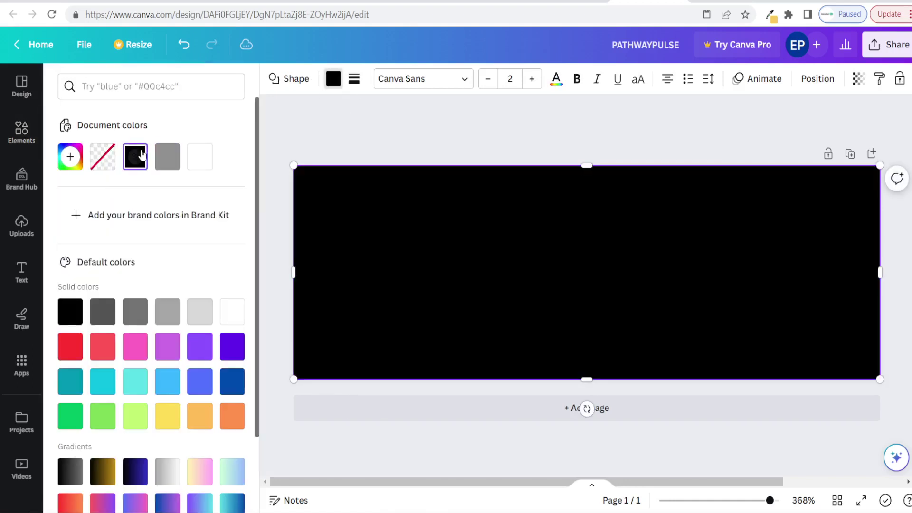
{"action": "right_click", "coordinate": [670, 210]}
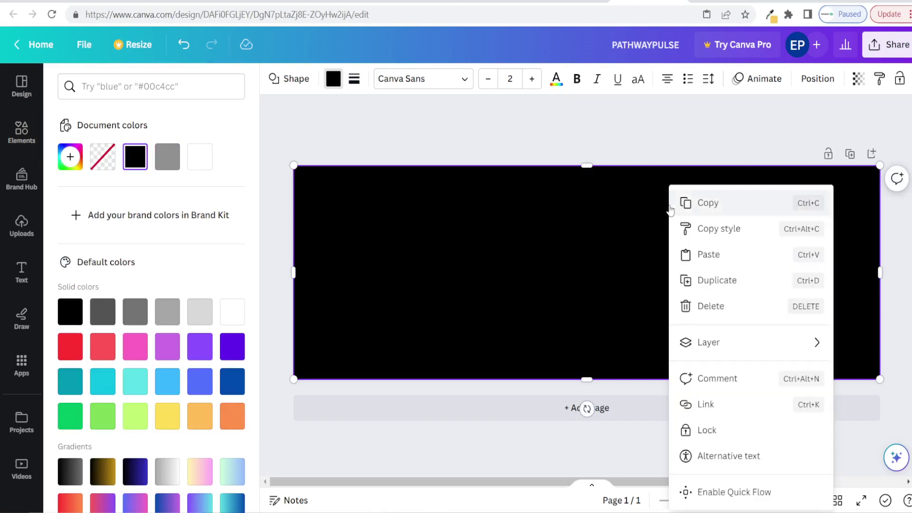
{"action": "mouse_move", "coordinate": [736, 355]}
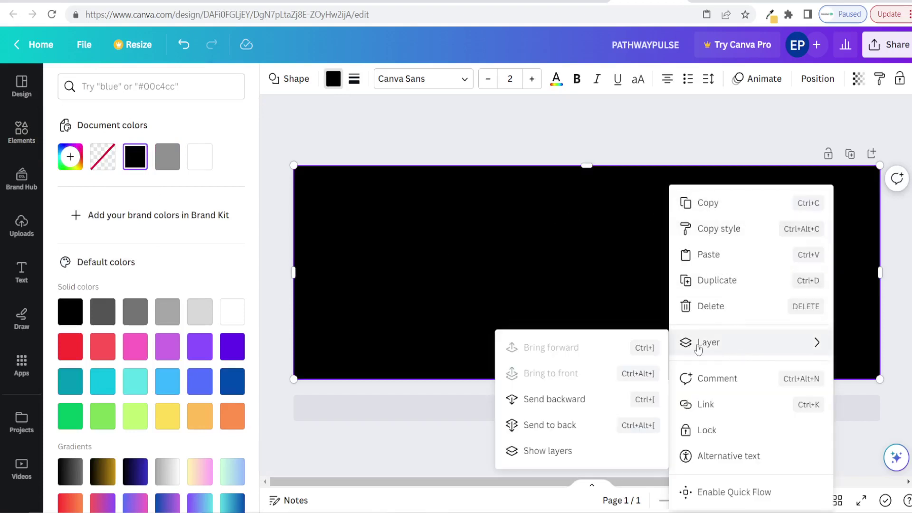
{"action": "left_click", "coordinate": [568, 429]}
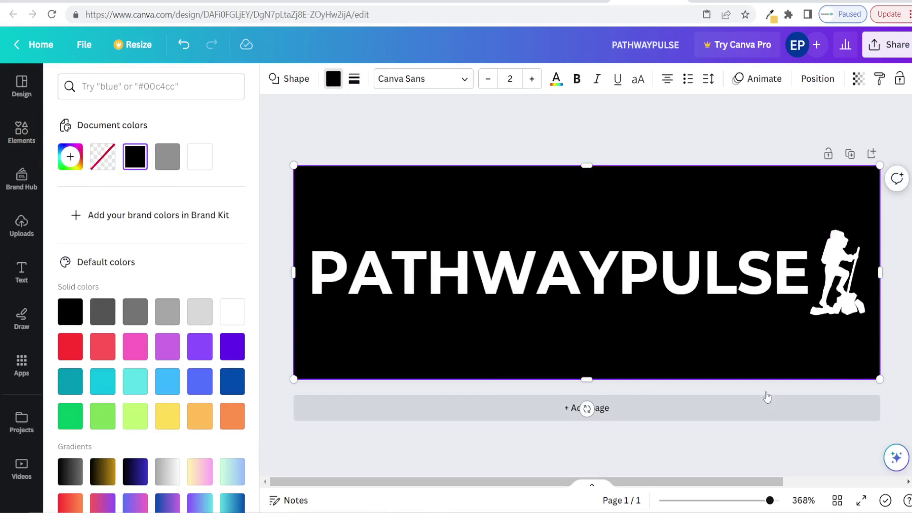
{"action": "left_click", "coordinate": [611, 141]}
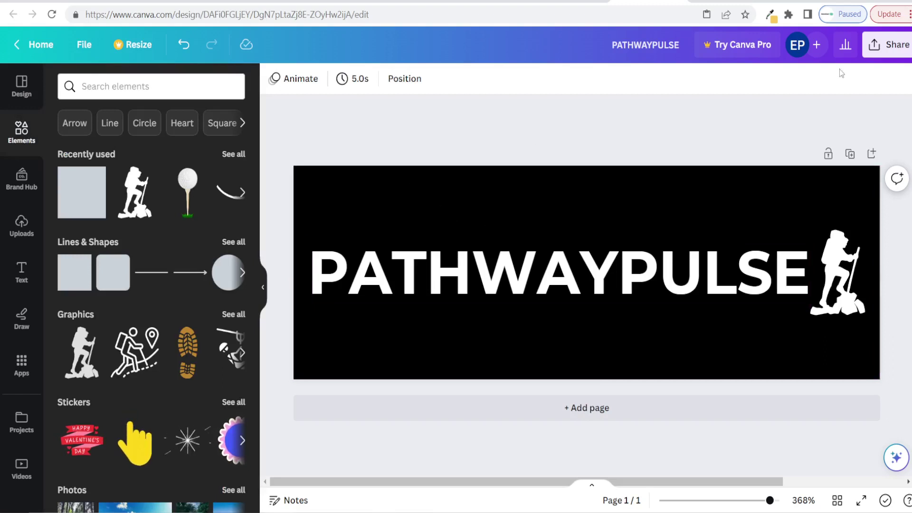
- Download the logo design as a PNG at 265 × 90 px
{"action": "left_click", "coordinate": [895, 50]}
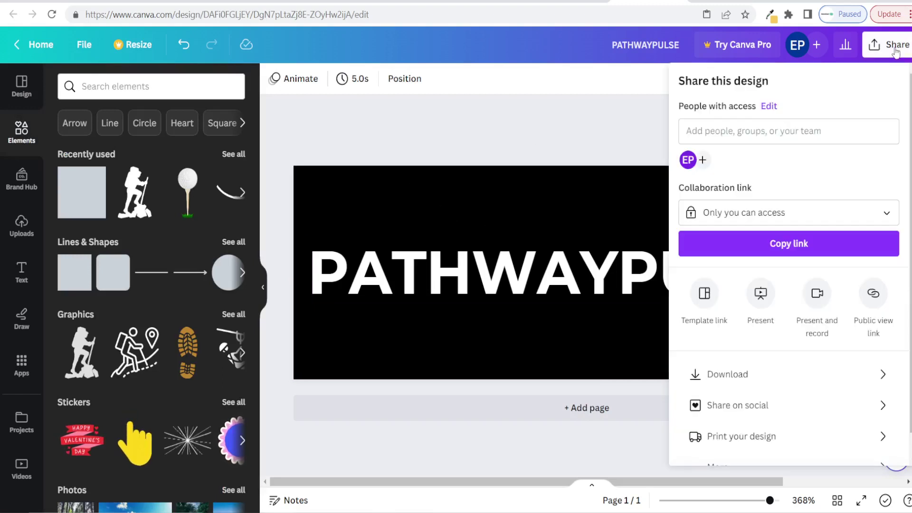
{"action": "left_click", "coordinate": [760, 377]}
{"action": "left_click", "coordinate": [772, 291]}
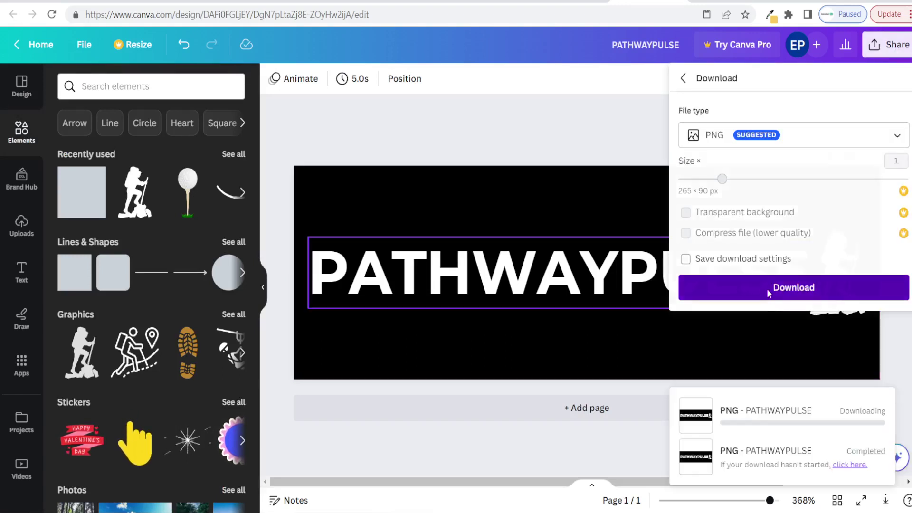
- Switch to remove.bg, upload the PATHWAYPULSE image to remove its background, and download the resulting preview image
{"action": "left_click", "coordinate": [575, 161]}
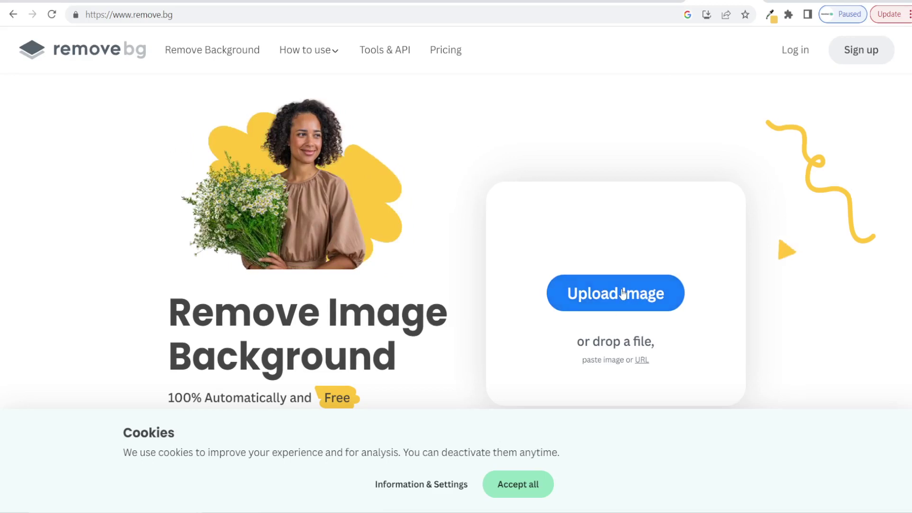
{"action": "left_click", "coordinate": [623, 293]}
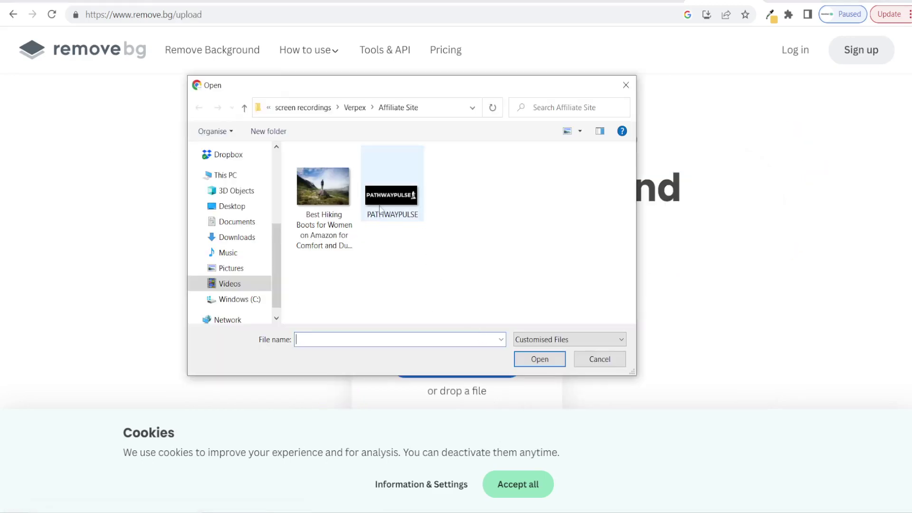
{"action": "left_click", "coordinate": [380, 209]}
{"action": "left_click", "coordinate": [539, 359]}
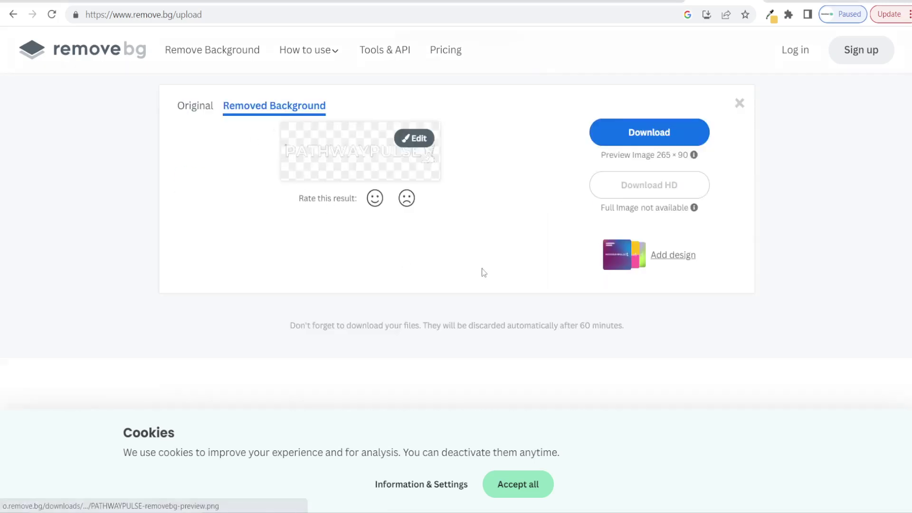
{"action": "left_click", "coordinate": [644, 135]}
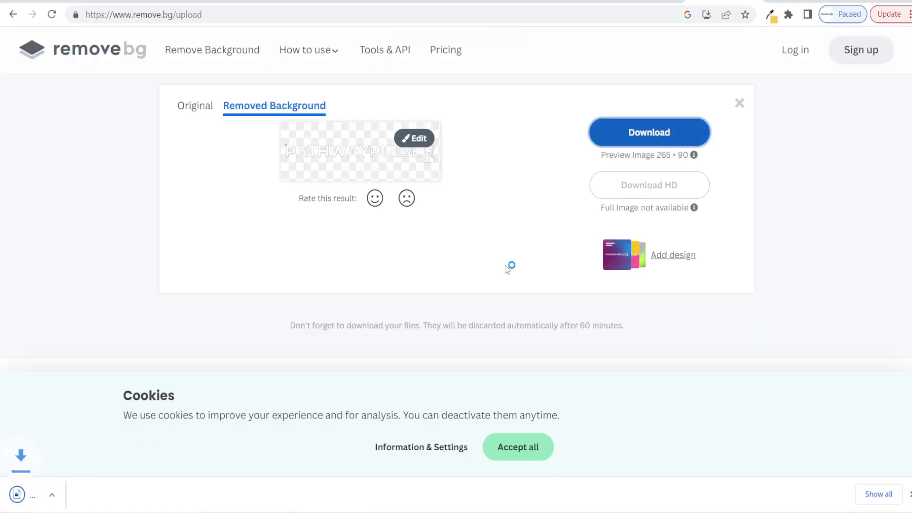
{"action": "left_click", "coordinate": [909, 497]}
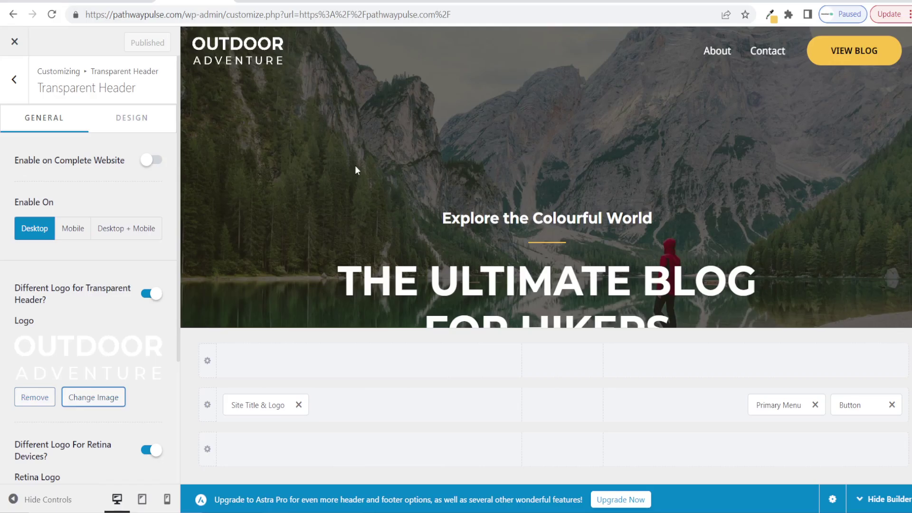
- Switch to the site customizer and upload PATHWAYPULSE-removebg-preview as the transparent header's logo
{"action": "left_click", "coordinate": [70, 351]}
{"action": "left_click", "coordinate": [57, 97]}
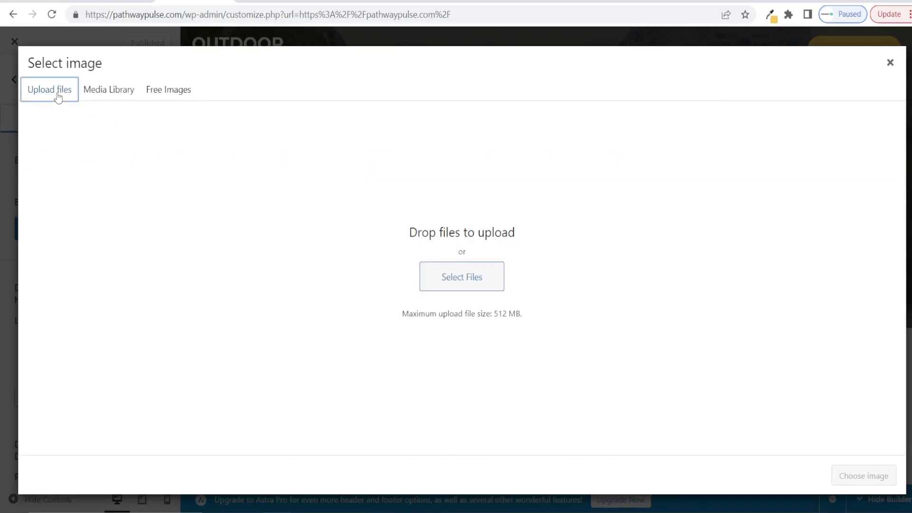
{"action": "left_click", "coordinate": [454, 288]}
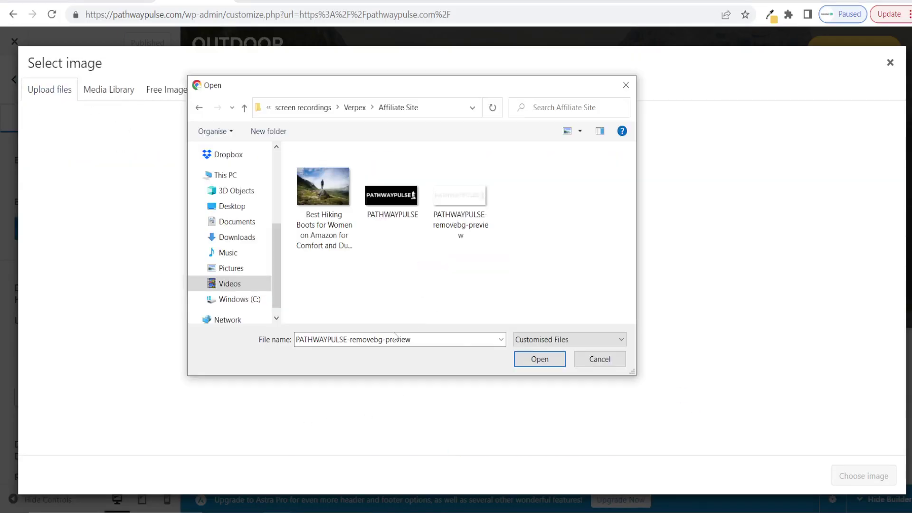
{"action": "left_click", "coordinate": [463, 197]}
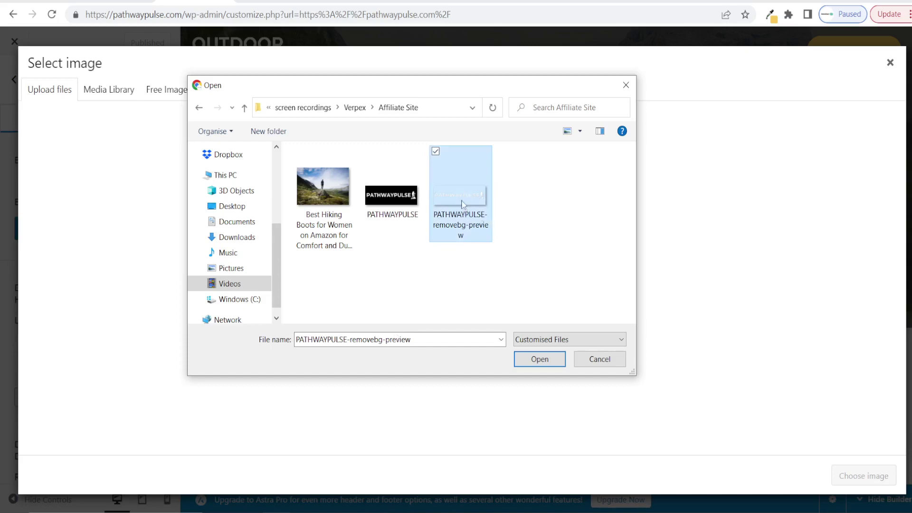
{"action": "left_click", "coordinate": [541, 361]}
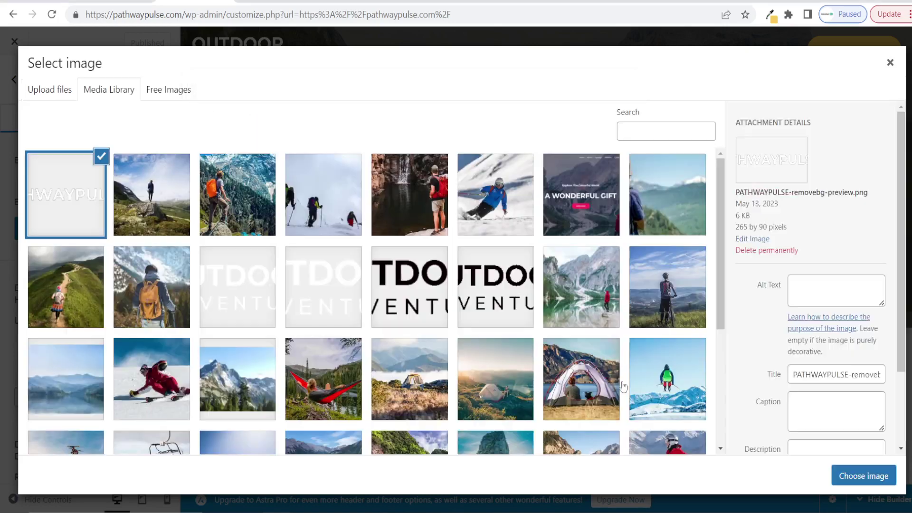
{"action": "left_click", "coordinate": [863, 475]}
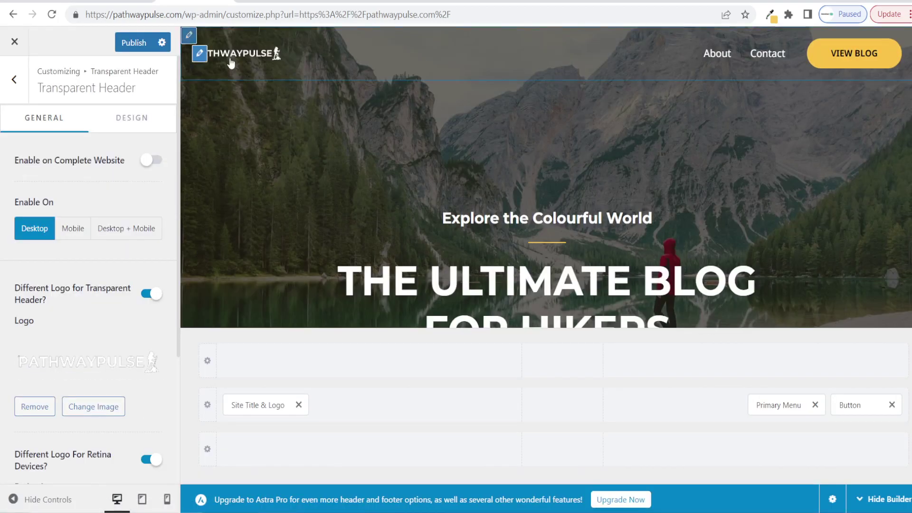
- Set the transparent header's logo width to 250 px
{"action": "scroll", "coordinate": [116, 237], "scroll_direction": "down", "scroll_amount": 3}
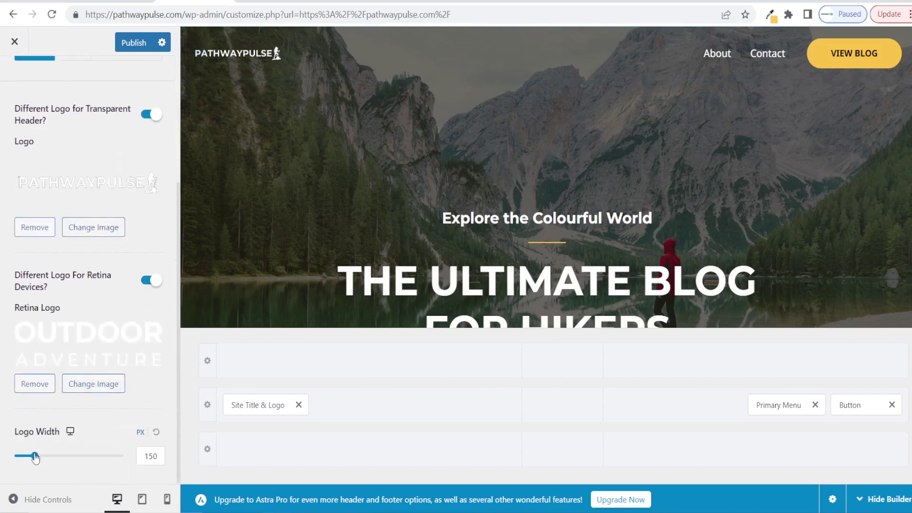
{"action": "left_click_drag", "start_coordinate": [35, 457], "coordinate": [59, 455]}
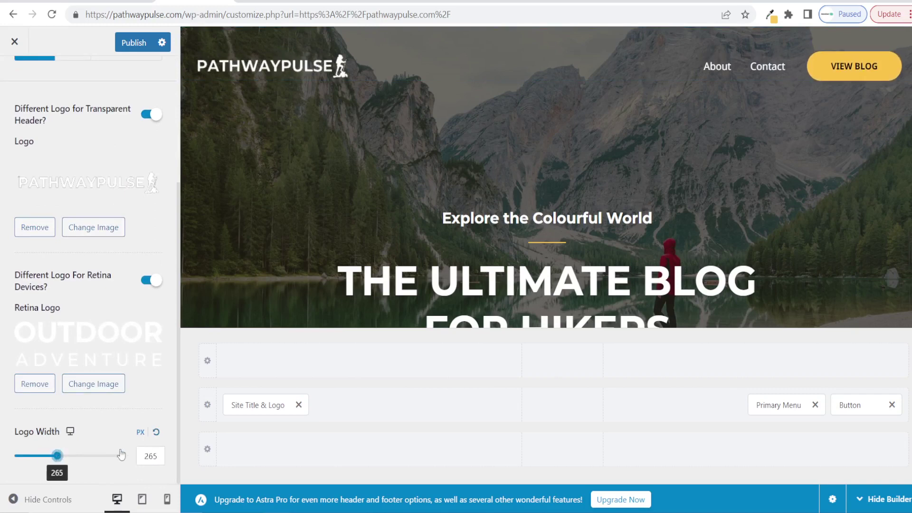
{"action": "double_click", "coordinate": [151, 455]}
{"action": "type", "text": "250"}
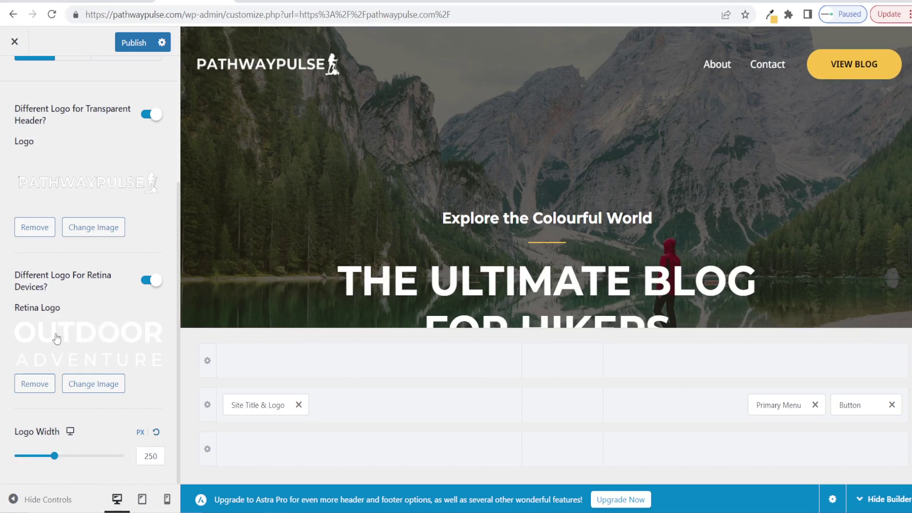
- Replace the transparent header's retina logo with the uploaded PATHWAYPULSE image from the media library
{"action": "left_click", "coordinate": [61, 342]}
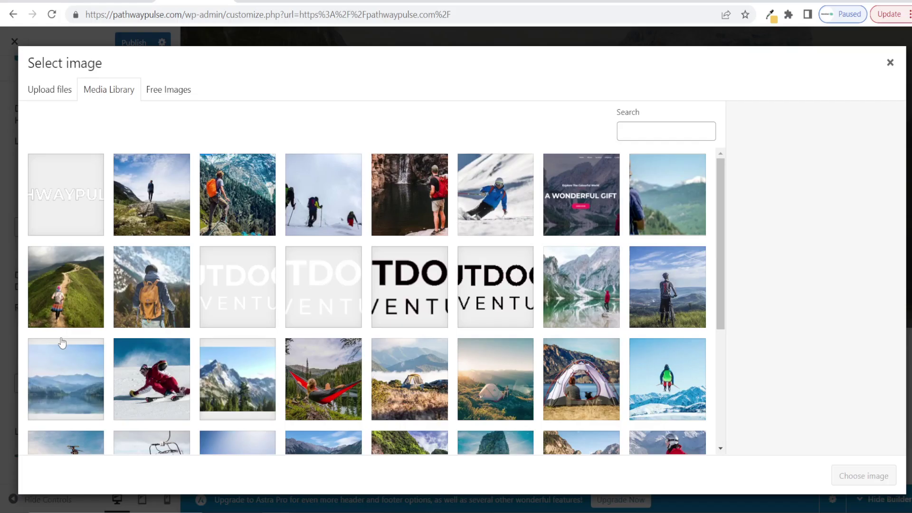
{"action": "left_click", "coordinate": [59, 194]}
{"action": "left_click", "coordinate": [864, 475]}
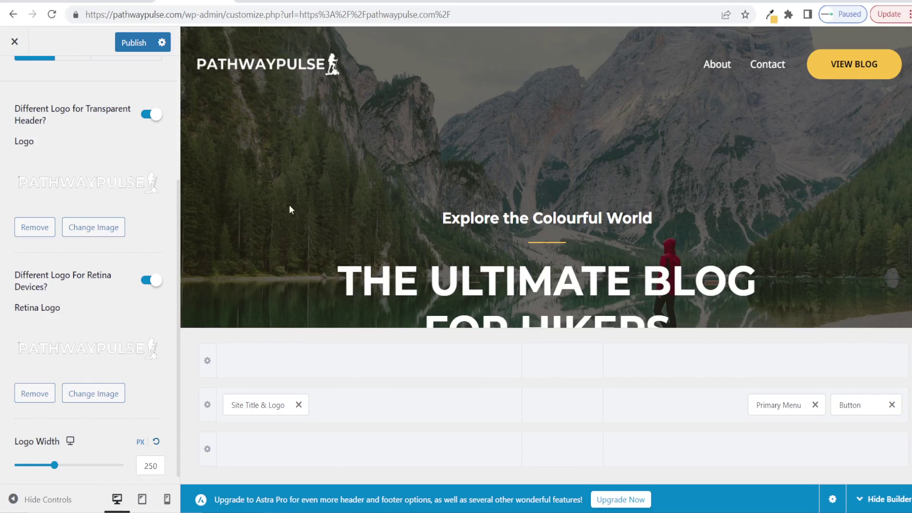
- Return to the Header Builder, load the blog page in the preview and open the Site Title & Logo settings
{"action": "scroll", "coordinate": [90, 238], "scroll_direction": "up", "scroll_amount": 4}
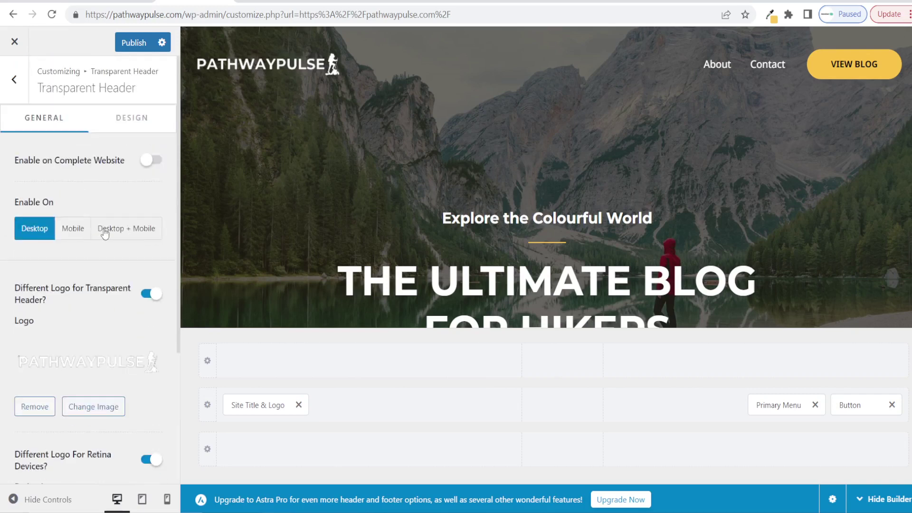
{"action": "left_click", "coordinate": [17, 82]}
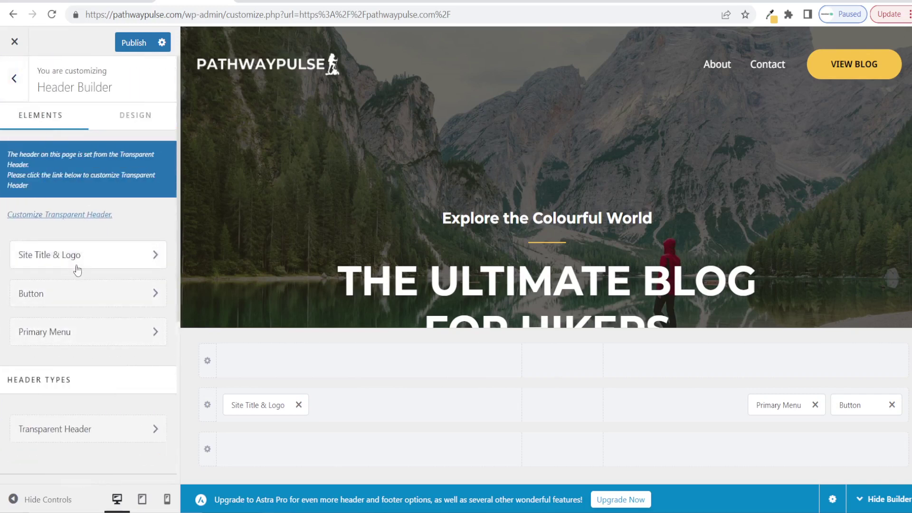
{"action": "left_click", "coordinate": [846, 75]}
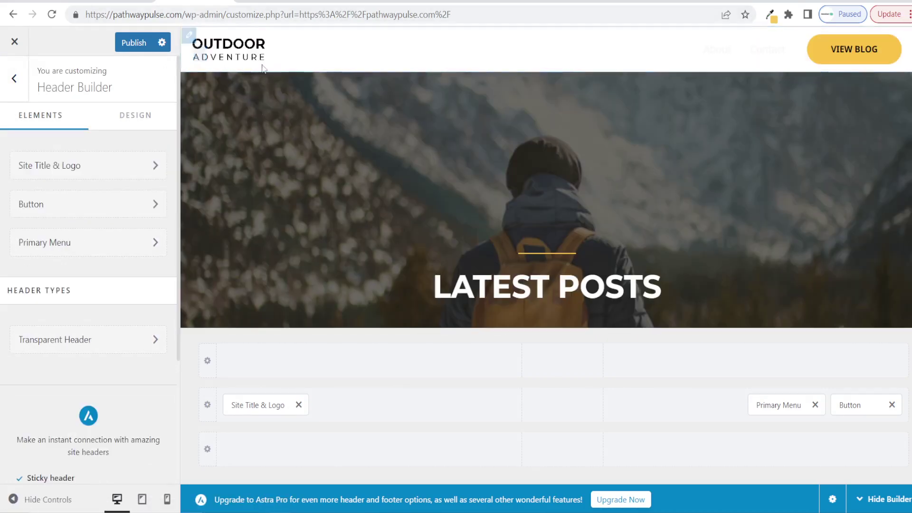
{"action": "left_click", "coordinate": [96, 170]}
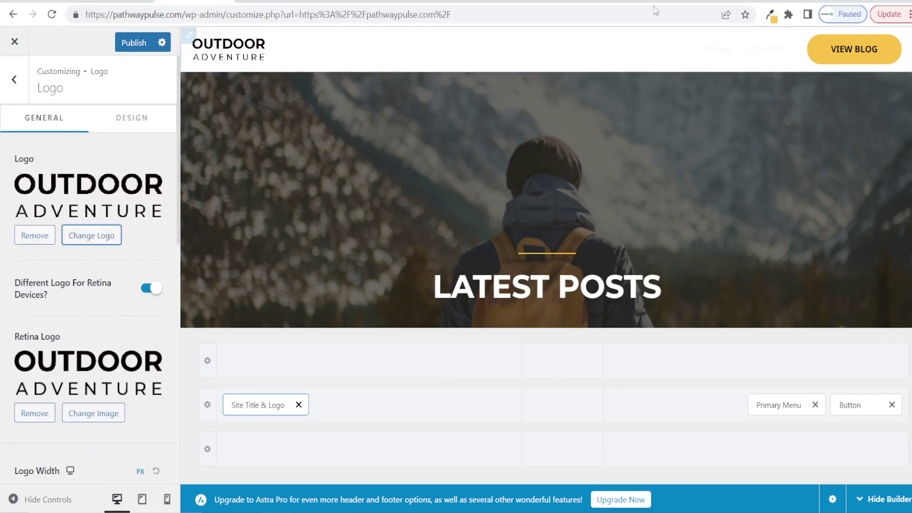
- Switch to the Canva logo design and recolour the full-canvas background rectangle white
{"action": "key", "text": "ctrl+Tab"}
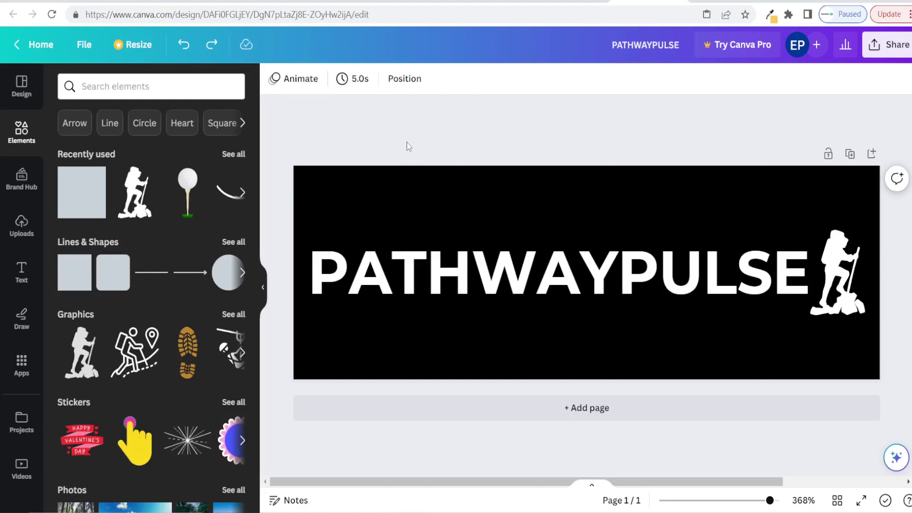
{"action": "left_click", "coordinate": [415, 202]}
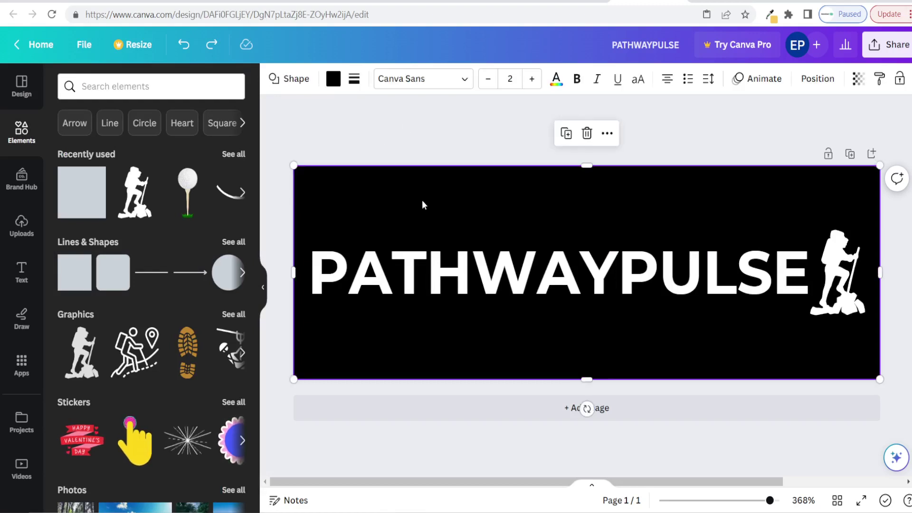
{"action": "left_click", "coordinate": [333, 79]}
{"action": "left_click", "coordinate": [167, 157]}
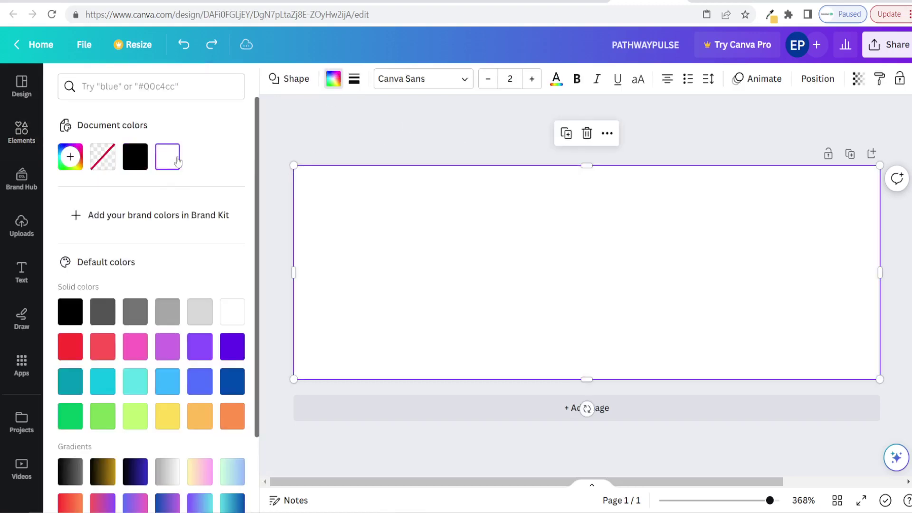
- Recolour the PATHWAYPULSE text and the hiker silhouette black
{"action": "left_click", "coordinate": [413, 250]}
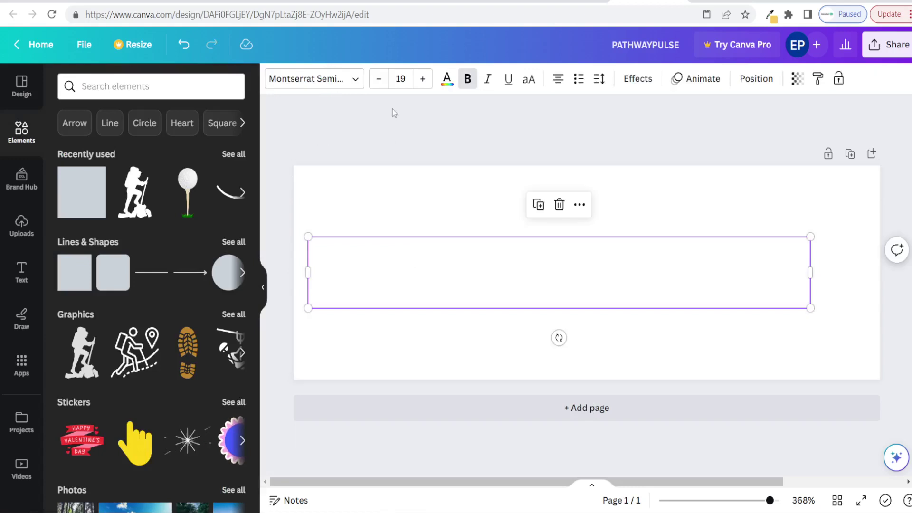
{"action": "left_click", "coordinate": [447, 79]}
{"action": "left_click", "coordinate": [103, 157]}
{"action": "left_click", "coordinate": [21, 131]}
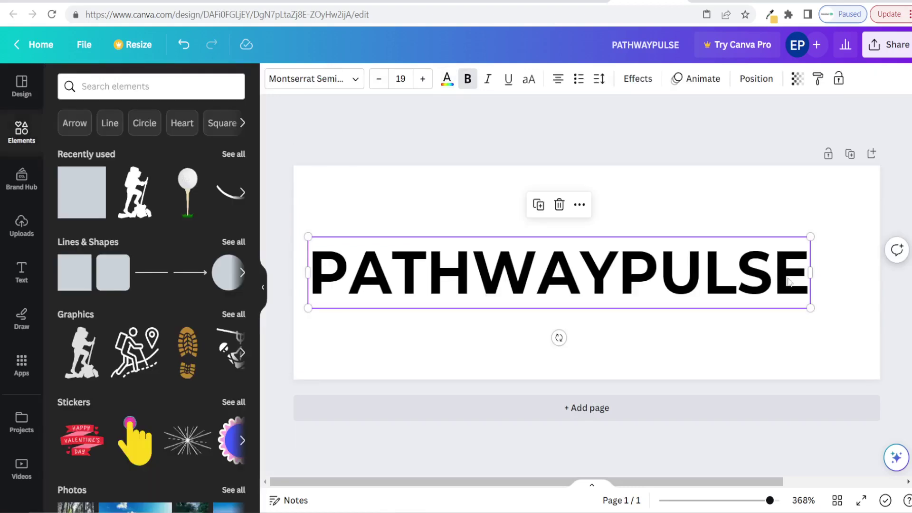
{"action": "left_click_drag", "start_coordinate": [82, 193], "coordinate": [847, 285]}
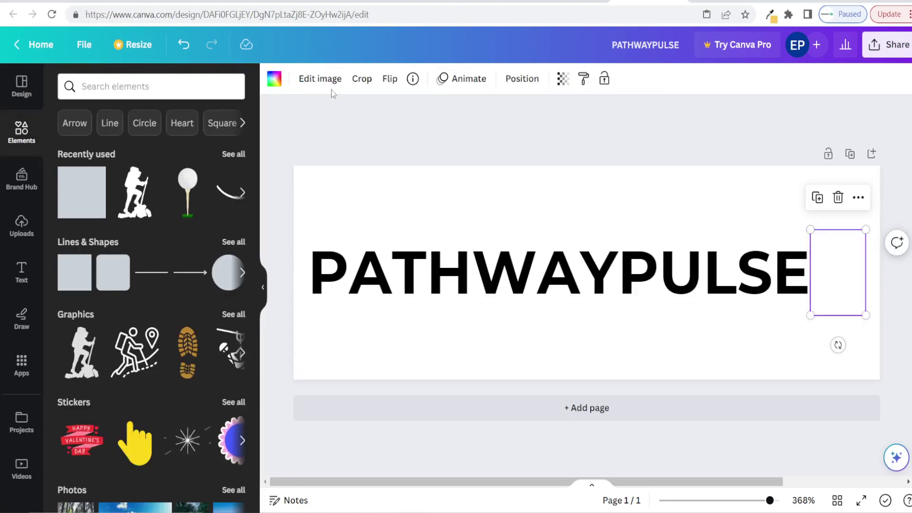
{"action": "left_click", "coordinate": [274, 79]}
{"action": "left_click", "coordinate": [103, 157]}
{"action": "left_click", "coordinate": [274, 79]}
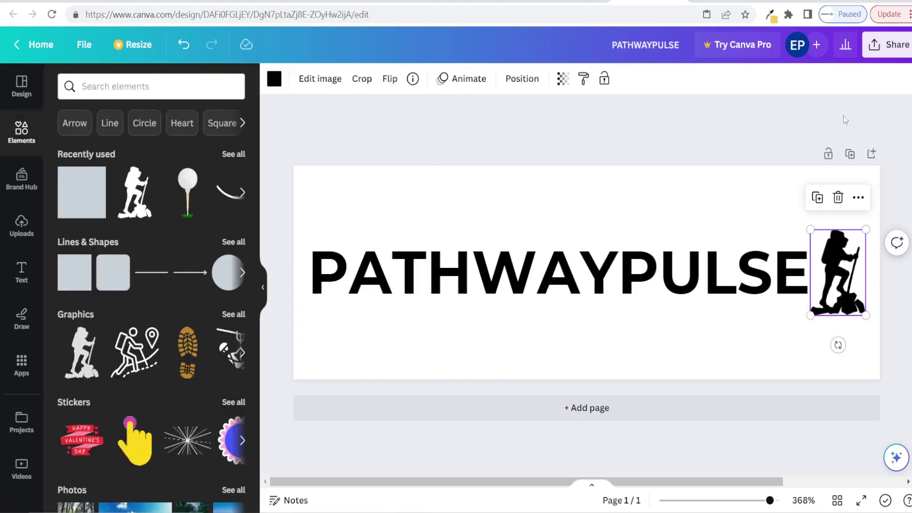
- Download the black-on-white logo design as a PNG at 265 × 90 px
{"action": "left_click", "coordinate": [886, 45]}
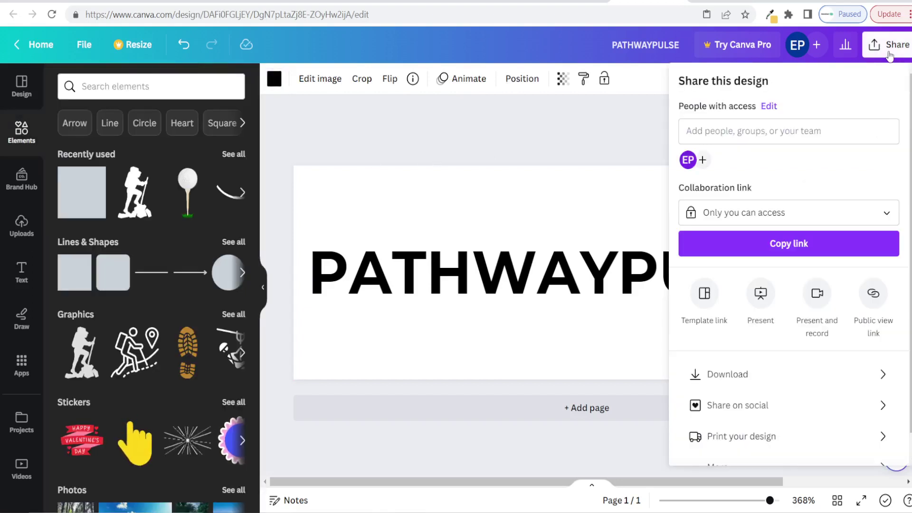
{"action": "left_click", "coordinate": [769, 373]}
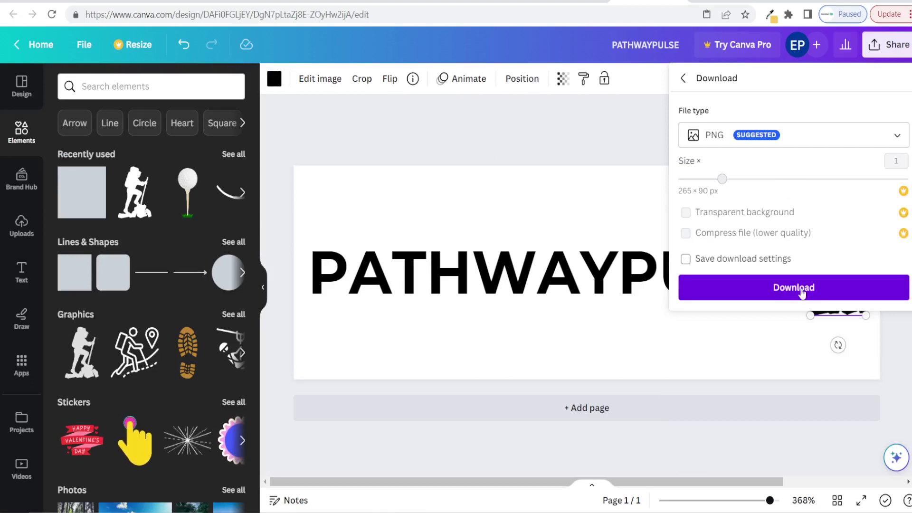
{"action": "left_click", "coordinate": [803, 290]}
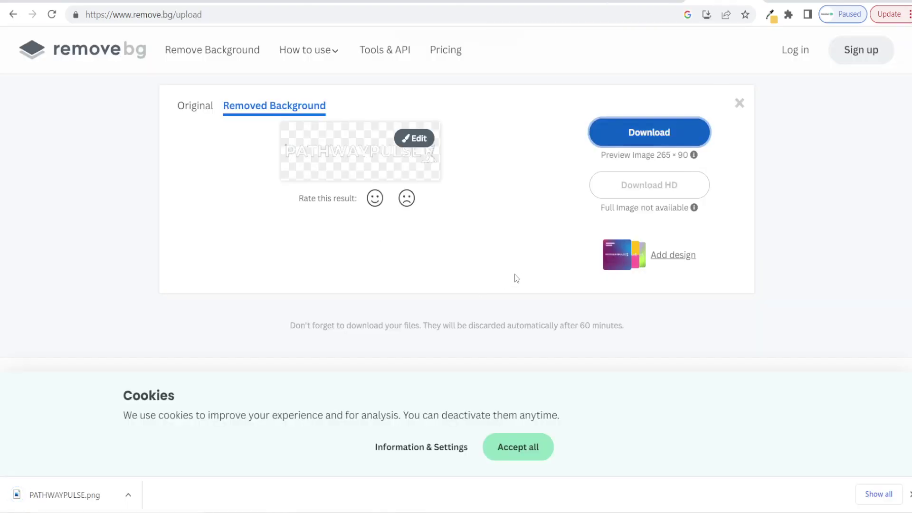
- Switch to remove.bg, upload the black PATHWAYPULSE logo to remove its background, and download the preview image
{"action": "scroll", "coordinate": [516, 278], "scroll_direction": "up", "scroll_amount": 2}
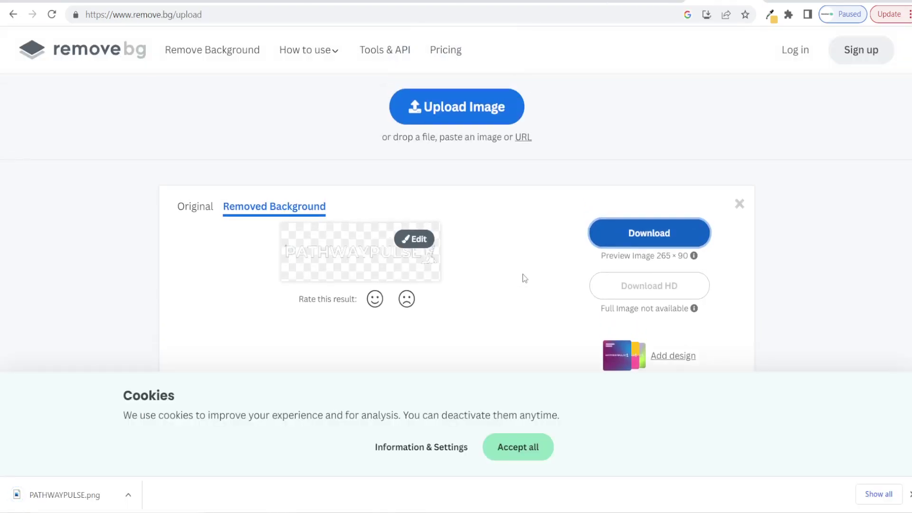
{"action": "left_click", "coordinate": [468, 110]}
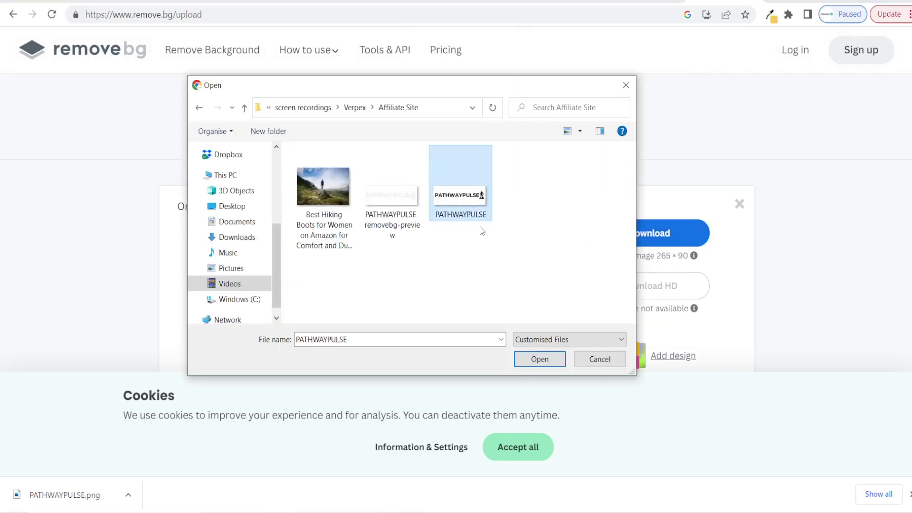
{"action": "left_click", "coordinate": [538, 357]}
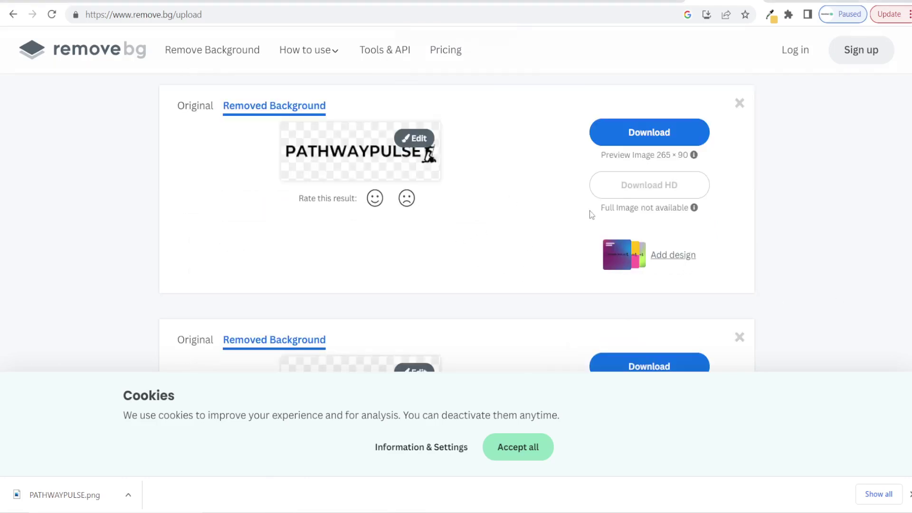
{"action": "left_click", "coordinate": [657, 138]}
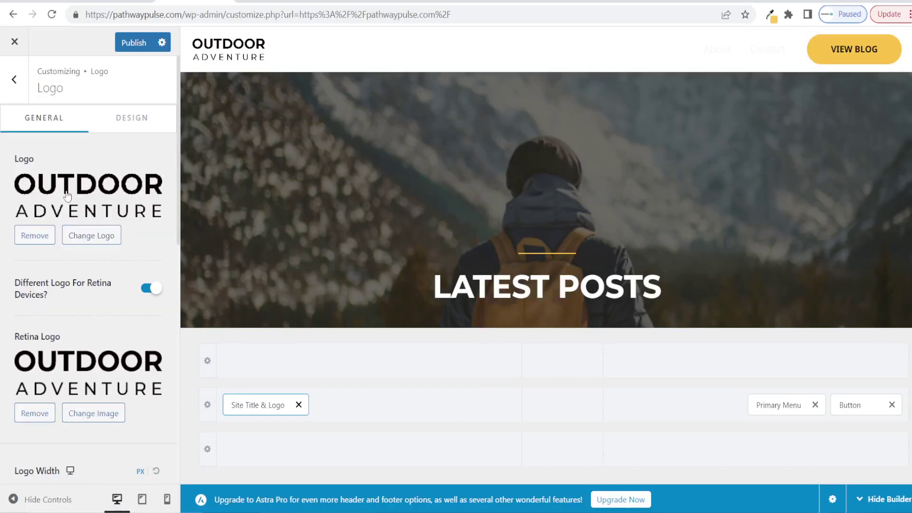
- Replace the regular header logo with the uploaded PATHWAYPULSE-removebg-preview file, cropping it with the suggested crop area
{"action": "left_click", "coordinate": [67, 196]}
{"action": "left_click", "coordinate": [51, 93]}
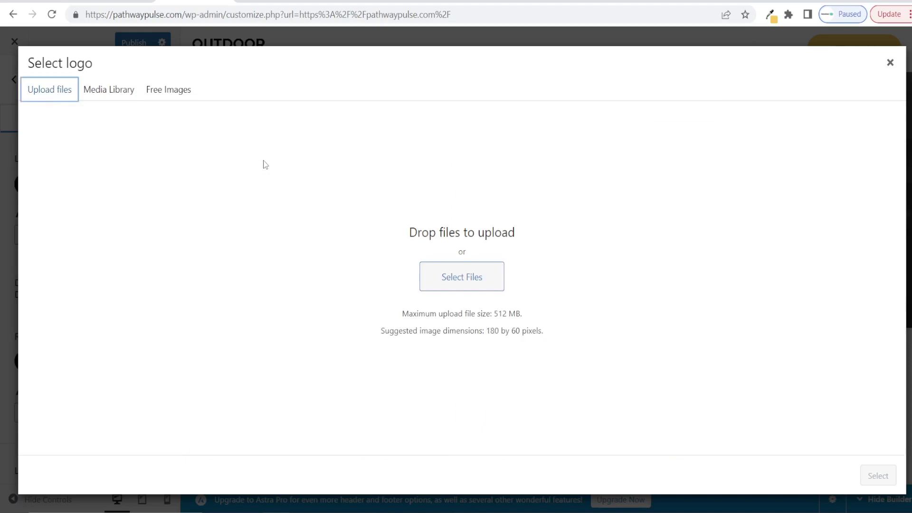
{"action": "left_click", "coordinate": [451, 281]}
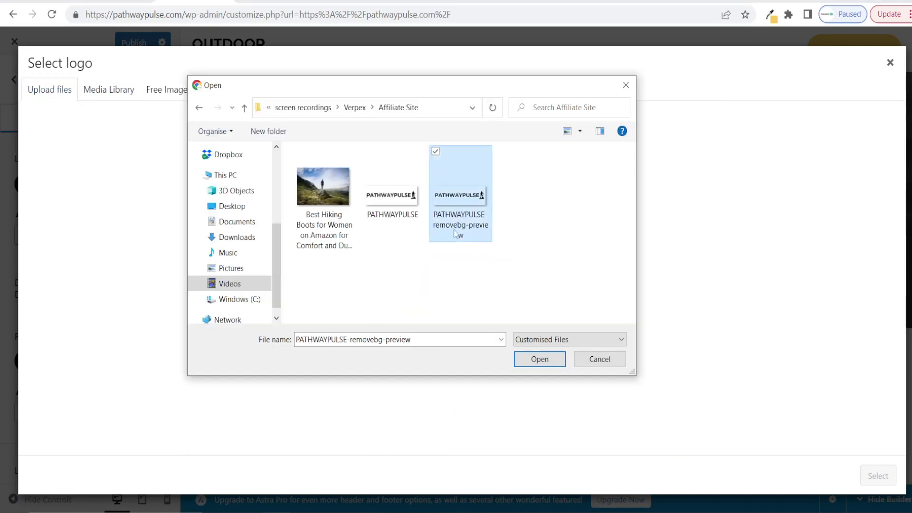
{"action": "left_click", "coordinate": [540, 359]}
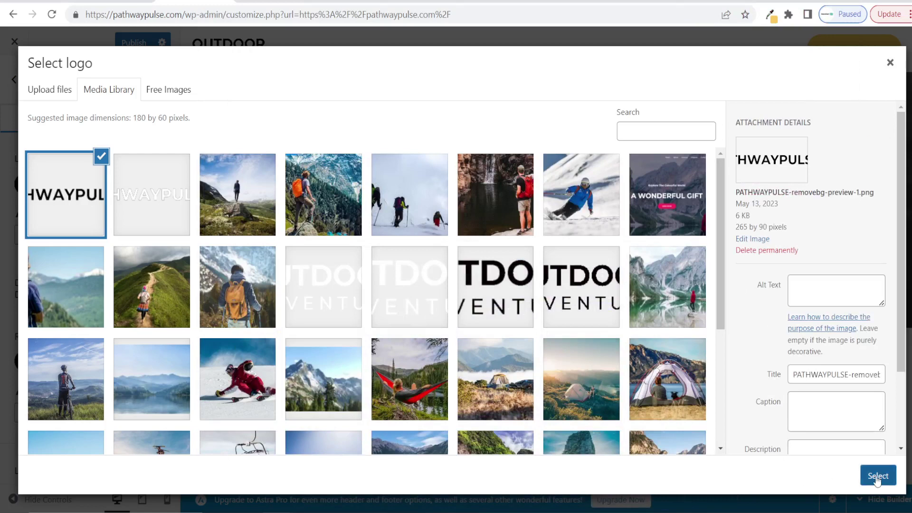
{"action": "left_click", "coordinate": [877, 476]}
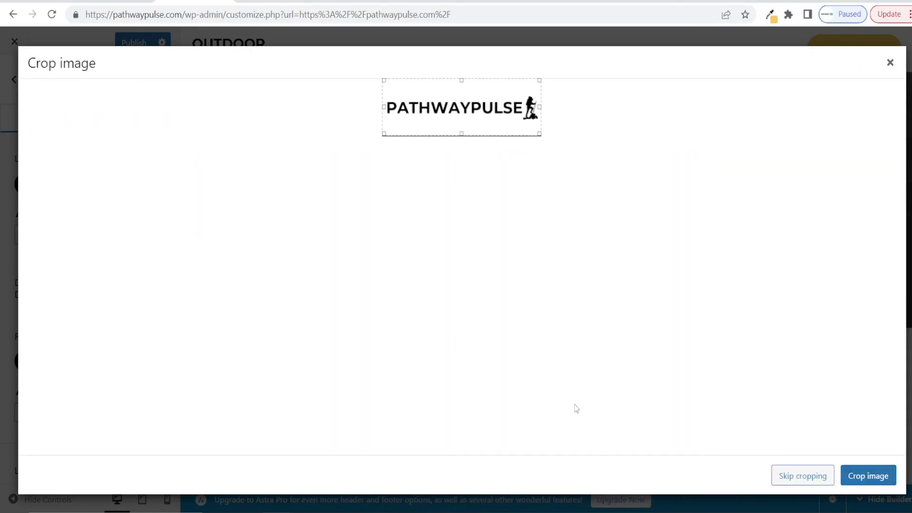
{"action": "left_click", "coordinate": [881, 475]}
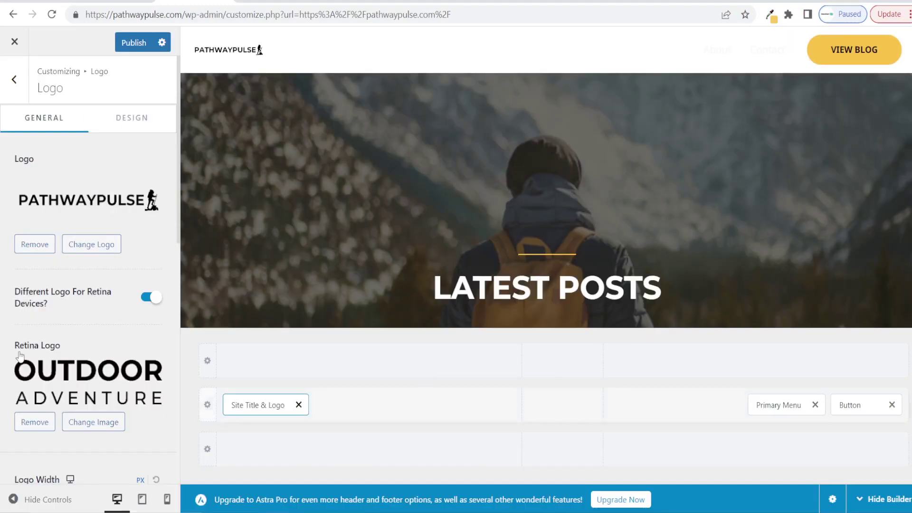
- Use the cropped black PATHWAYPULSE image as the retina logo and set the logo width to 250 px
{"action": "left_click", "coordinate": [64, 378]}
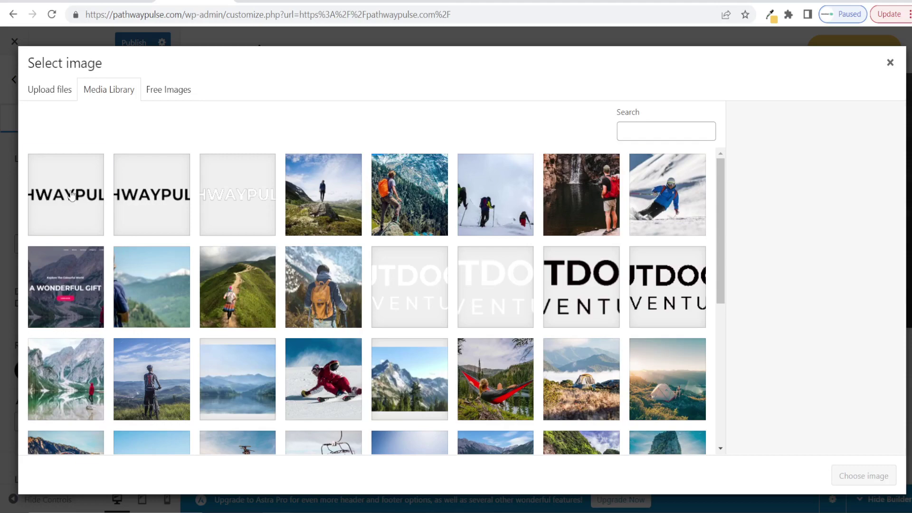
{"action": "left_click", "coordinate": [67, 195]}
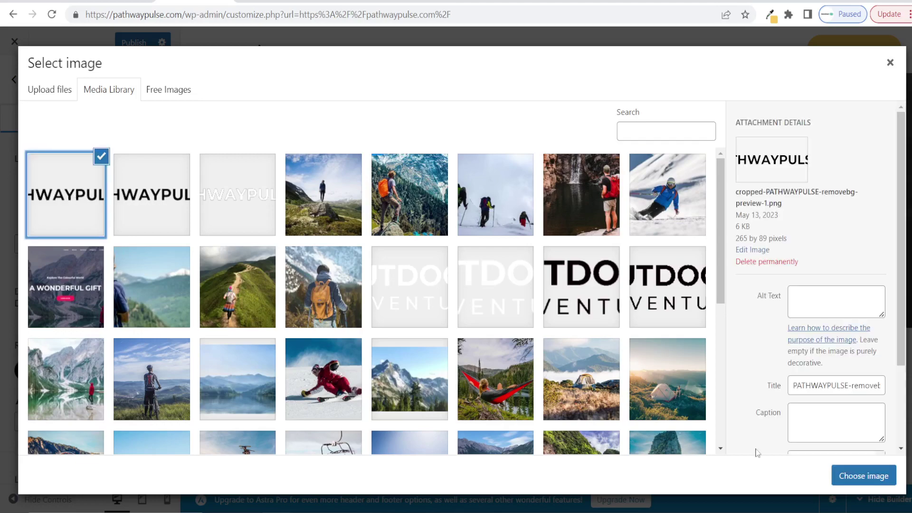
{"action": "left_click", "coordinate": [863, 476]}
{"action": "scroll", "coordinate": [137, 249], "scroll_direction": "down", "scroll_amount": 5}
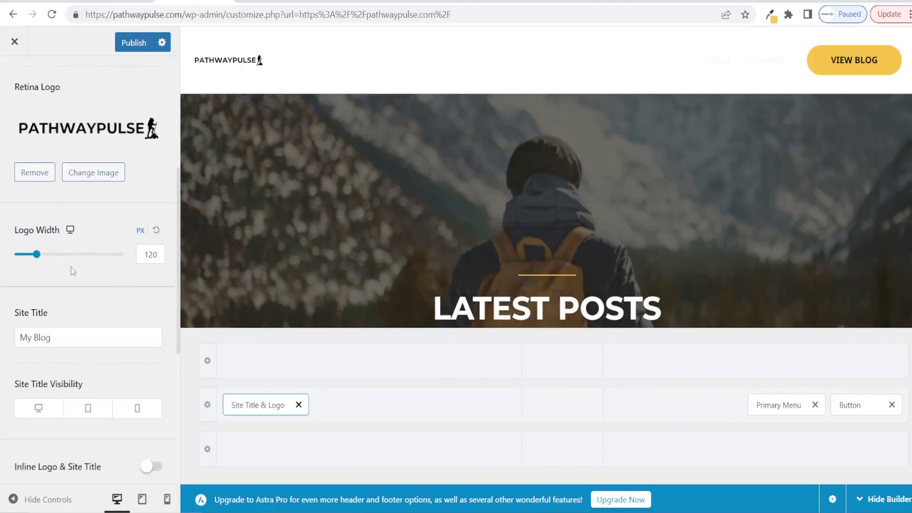
{"action": "type", "text": "250"}
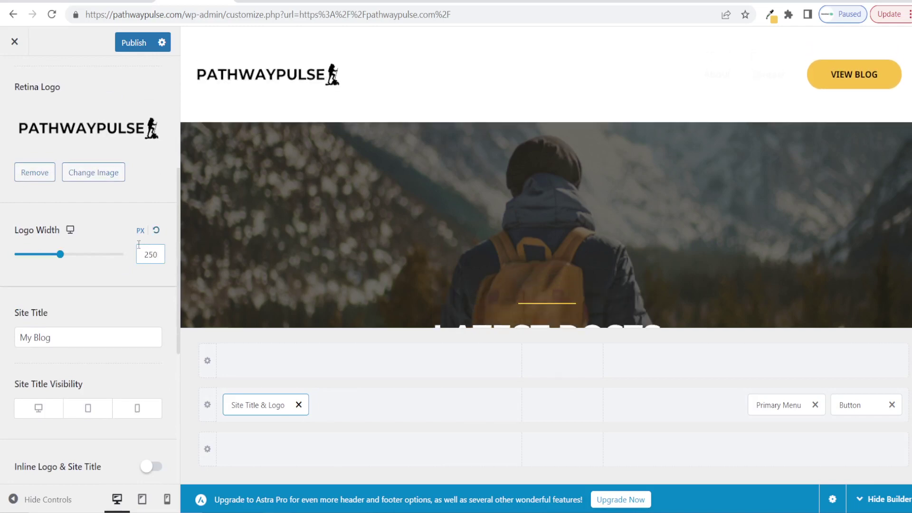
- Leave the logo settings and open the menu colour options in the Primary Menu's design settings
{"action": "scroll", "coordinate": [155, 316], "scroll_direction": "up", "scroll_amount": 4}
{"action": "scroll", "coordinate": [152, 252], "scroll_direction": "up", "scroll_amount": 2}
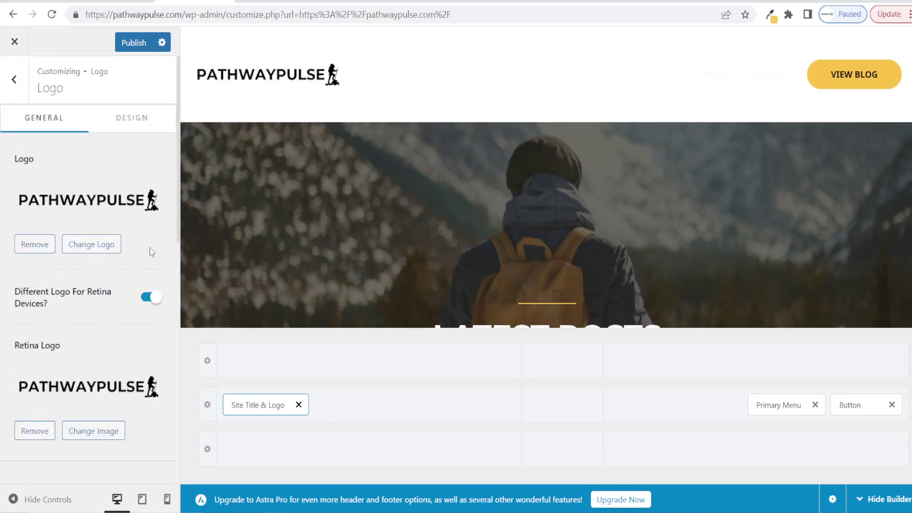
{"action": "left_click", "coordinate": [15, 80]}
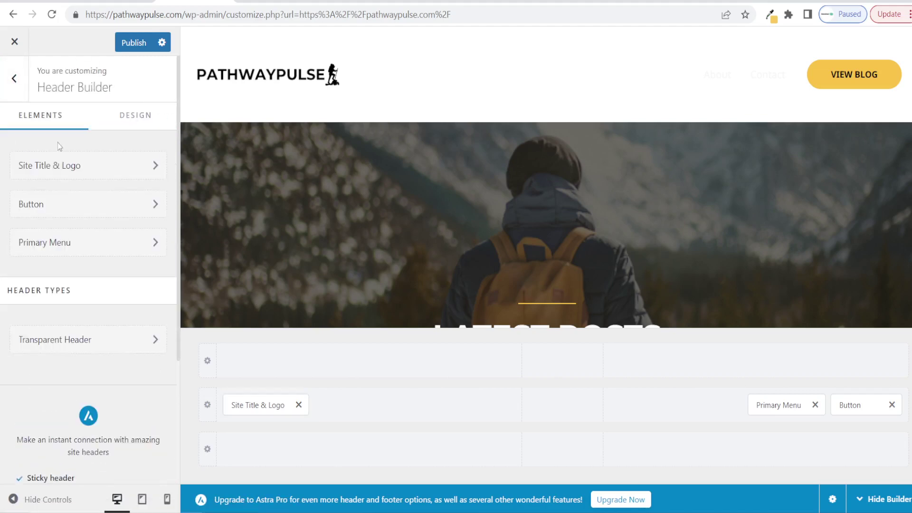
{"action": "left_click", "coordinate": [64, 248]}
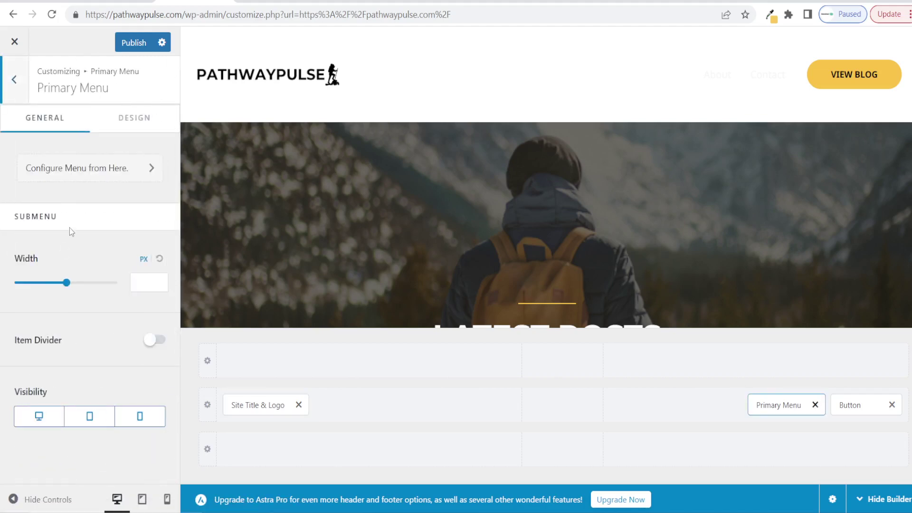
{"action": "left_click", "coordinate": [134, 120]}
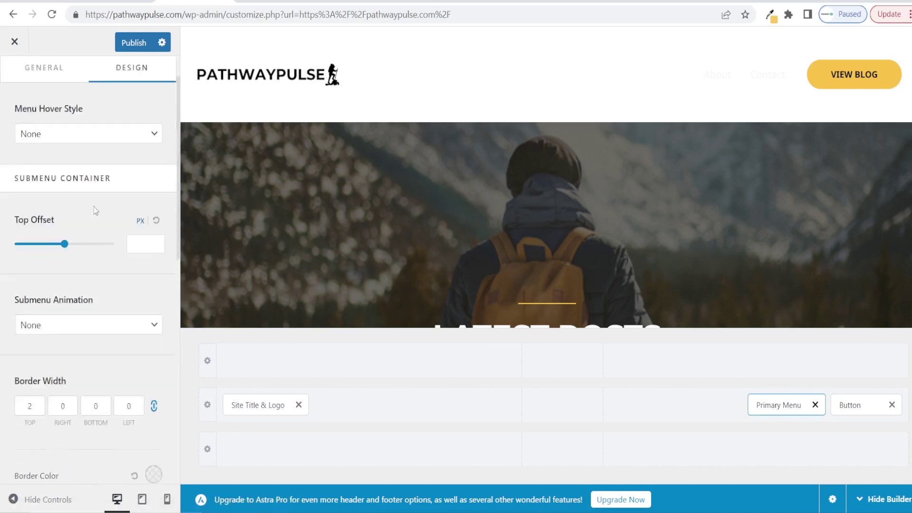
{"action": "scroll", "coordinate": [93, 207], "scroll_direction": "down", "scroll_amount": 10}
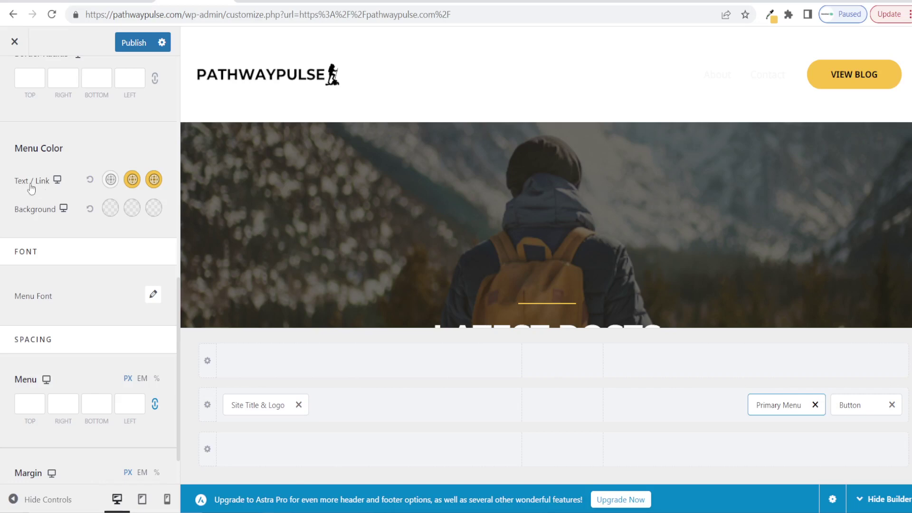
- Copy the menu's hover link colour F9C349 and apply it to the normal text/link colour
{"action": "left_click", "coordinate": [132, 181]}
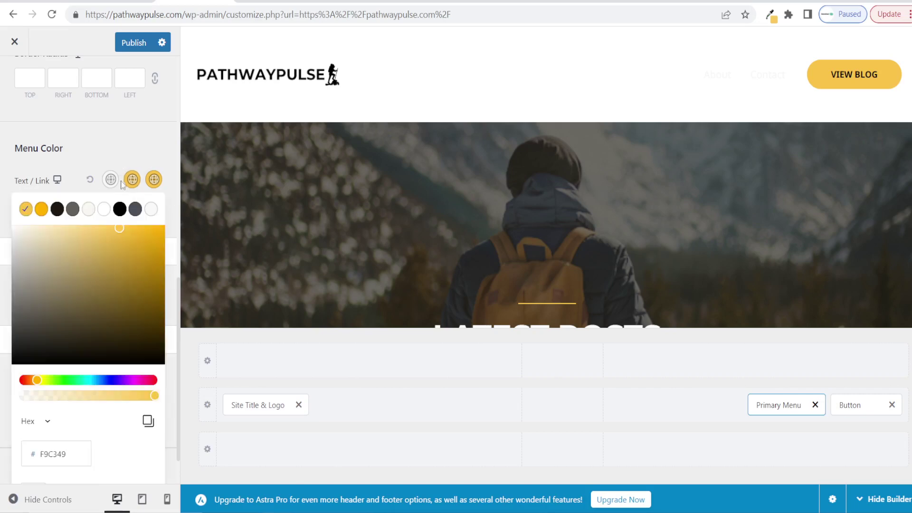
{"action": "double_click", "coordinate": [52, 455]}
{"action": "key", "text": "ctrl+c"}
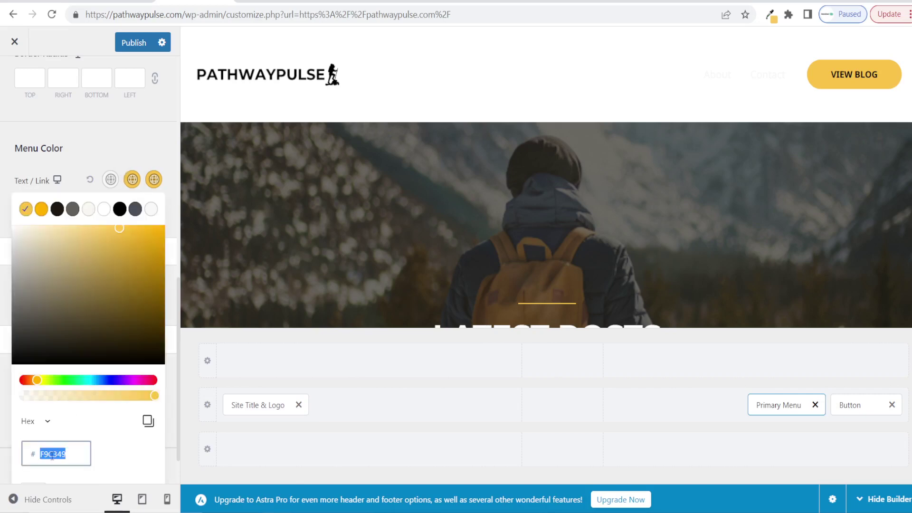
{"action": "left_click", "coordinate": [3, 366]}
{"action": "left_click", "coordinate": [111, 181]}
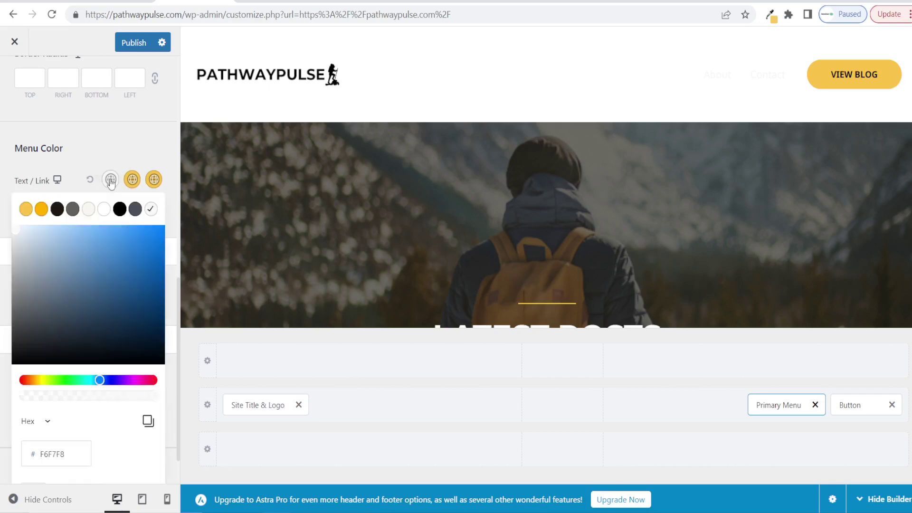
{"action": "double_click", "coordinate": [54, 454]}
{"action": "key", "text": "ctrl+v"}
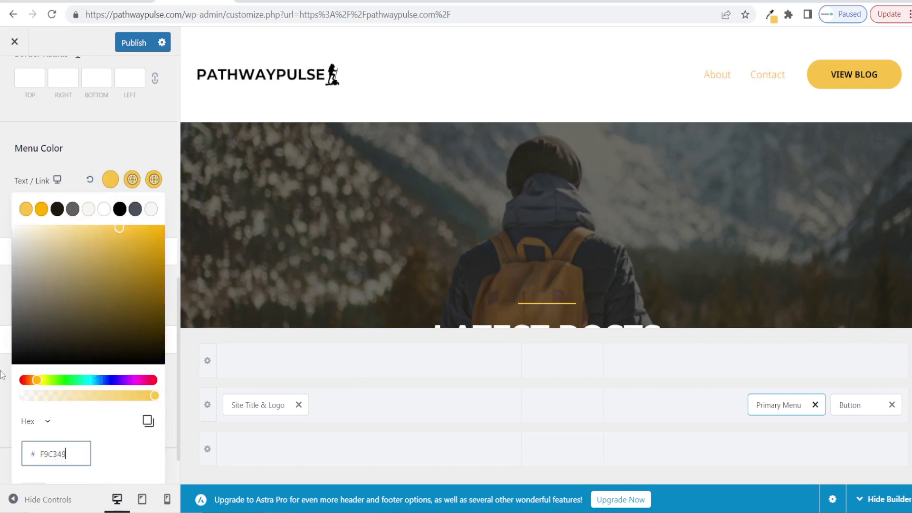
{"action": "left_click", "coordinate": [3, 373]}
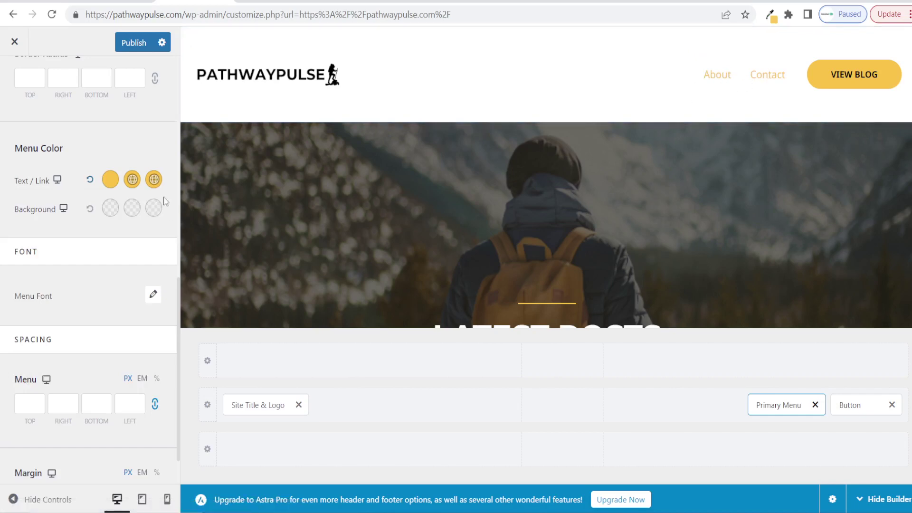
- Set the menu's normal text/link colour to the dark palette colour 1E1810, publish the changes, and close the customizer
{"action": "left_click", "coordinate": [110, 179]}
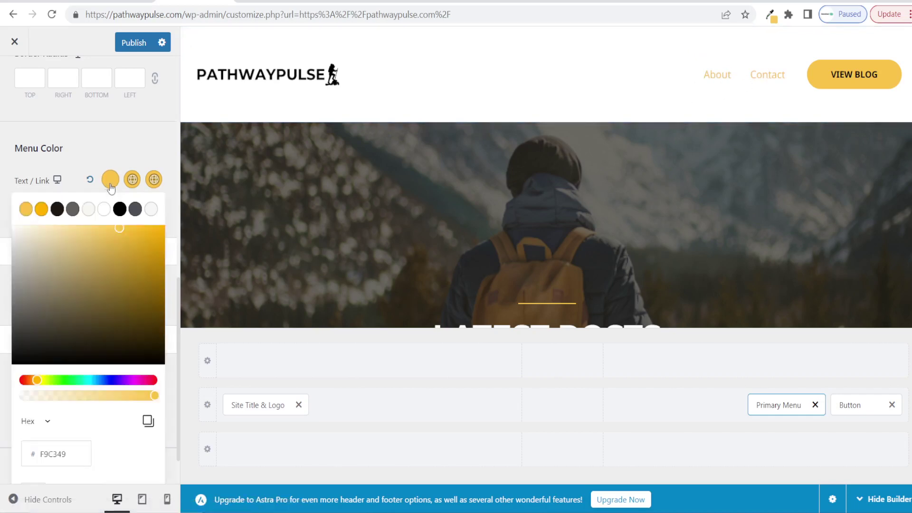
{"action": "left_click", "coordinate": [58, 212]}
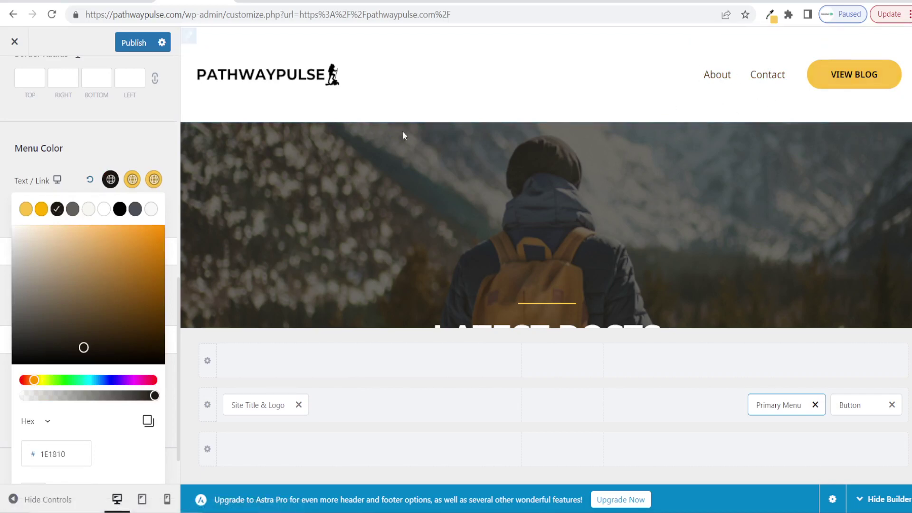
{"action": "left_click", "coordinate": [134, 43]}
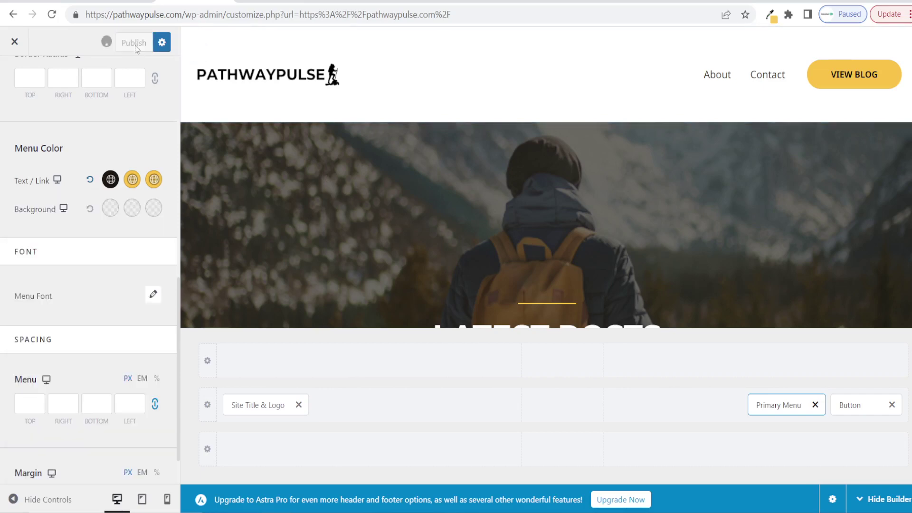
{"action": "left_click", "coordinate": [15, 42]}
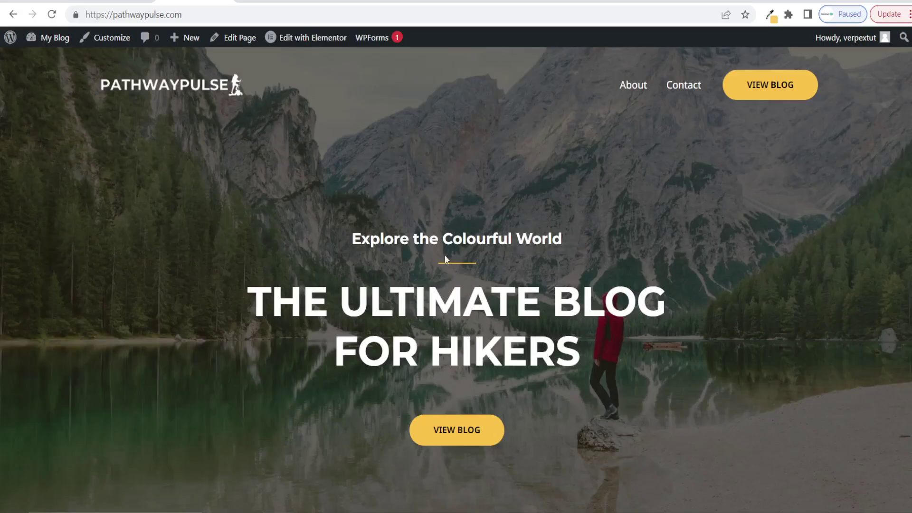
- Check the header logo and menu on the live home page and the blog page, and return to the home page
{"action": "scroll", "coordinate": [357, 133], "scroll_direction": "down", "scroll_amount": 3}
{"action": "scroll", "coordinate": [357, 138], "scroll_direction": "up", "scroll_amount": 3}
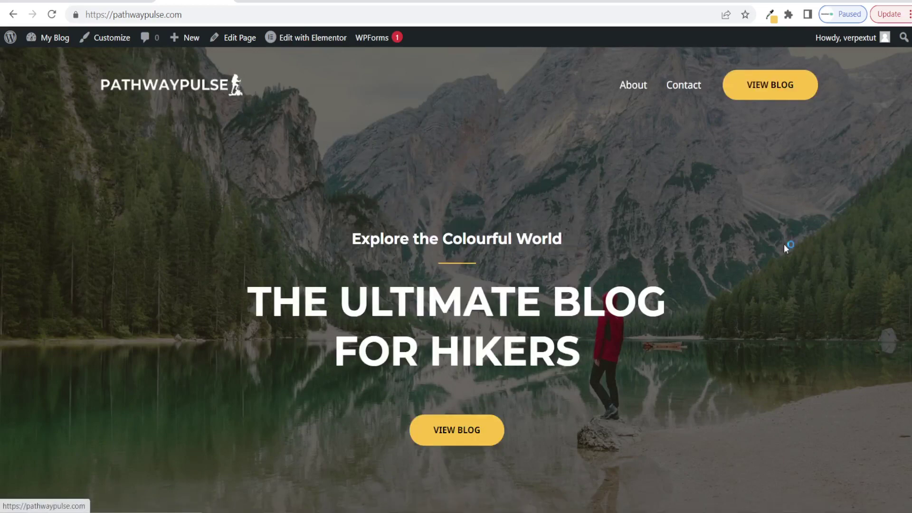
{"action": "left_click", "coordinate": [765, 90]}
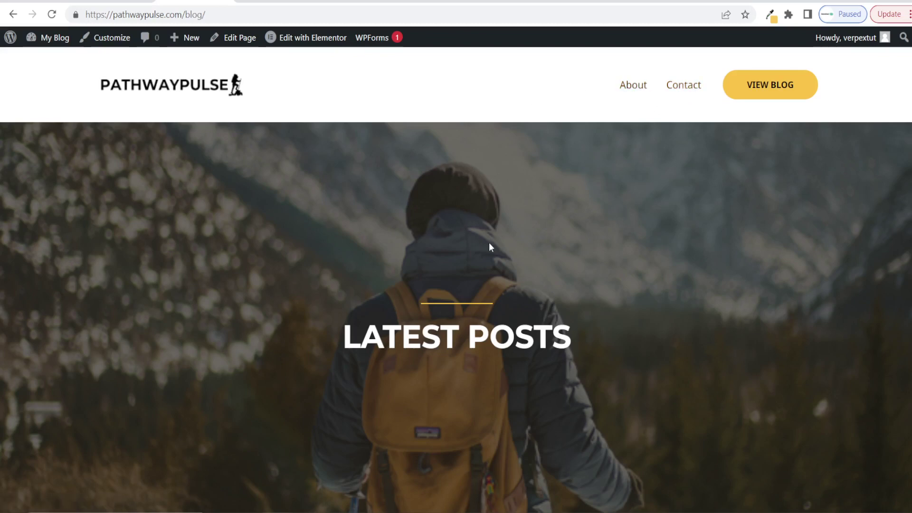
{"action": "left_click", "coordinate": [173, 91]}
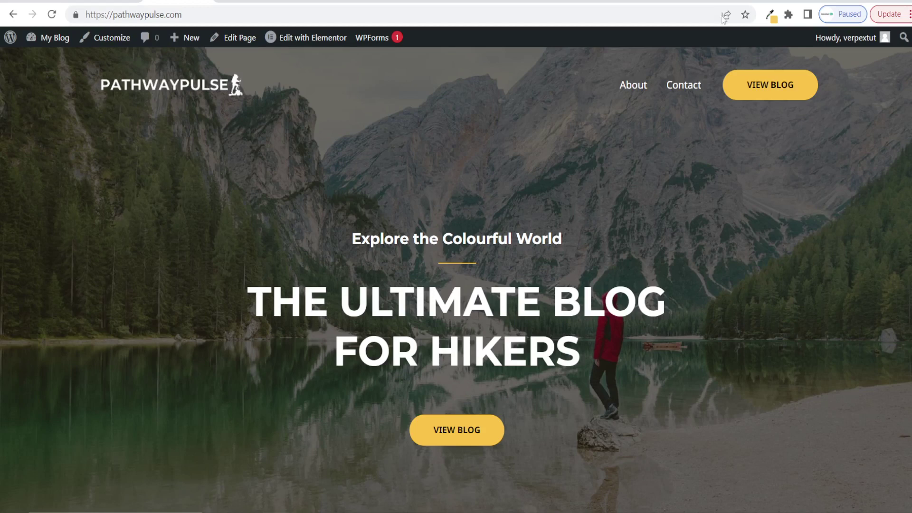
- Switch to the Google Search Console page and read its introduction about Google Search results
{"action": "key", "text": "ctrl+Tab"}
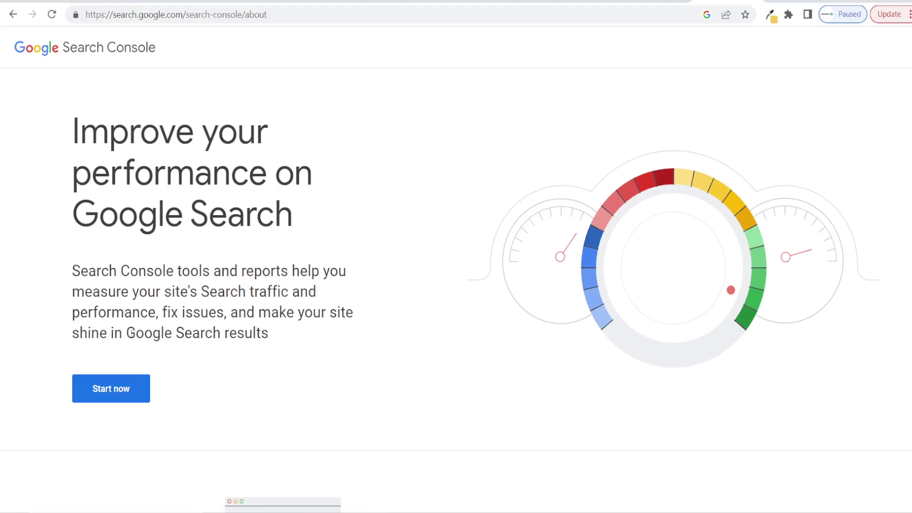
{"action": "left_click_drag", "start_coordinate": [126, 334], "coordinate": [273, 335]}
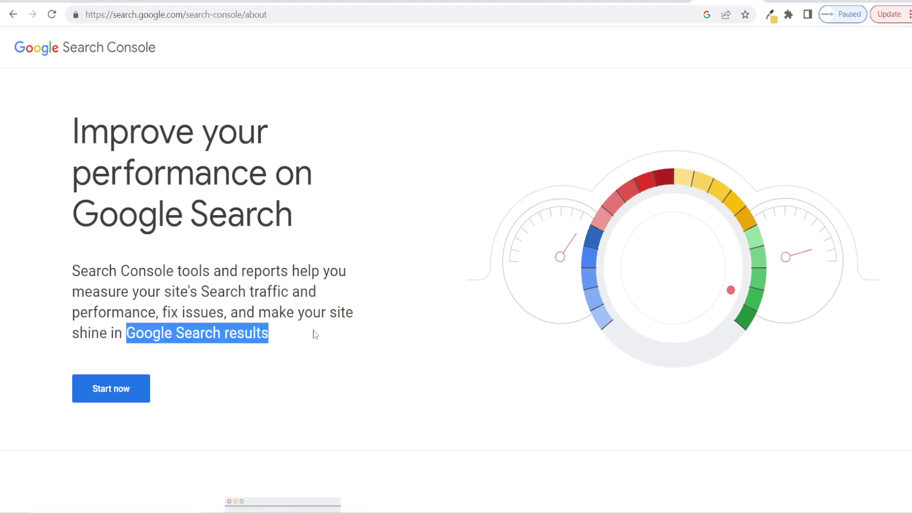
{"action": "left_click", "coordinate": [359, 299]}
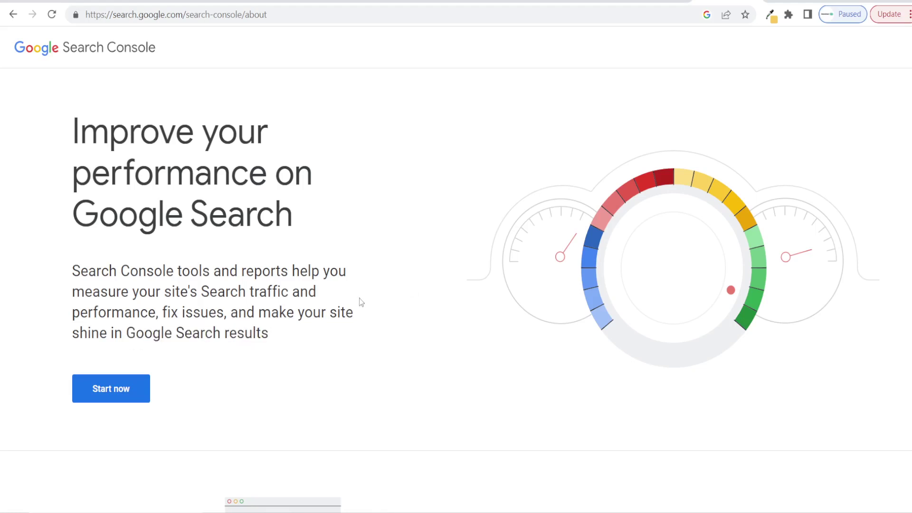